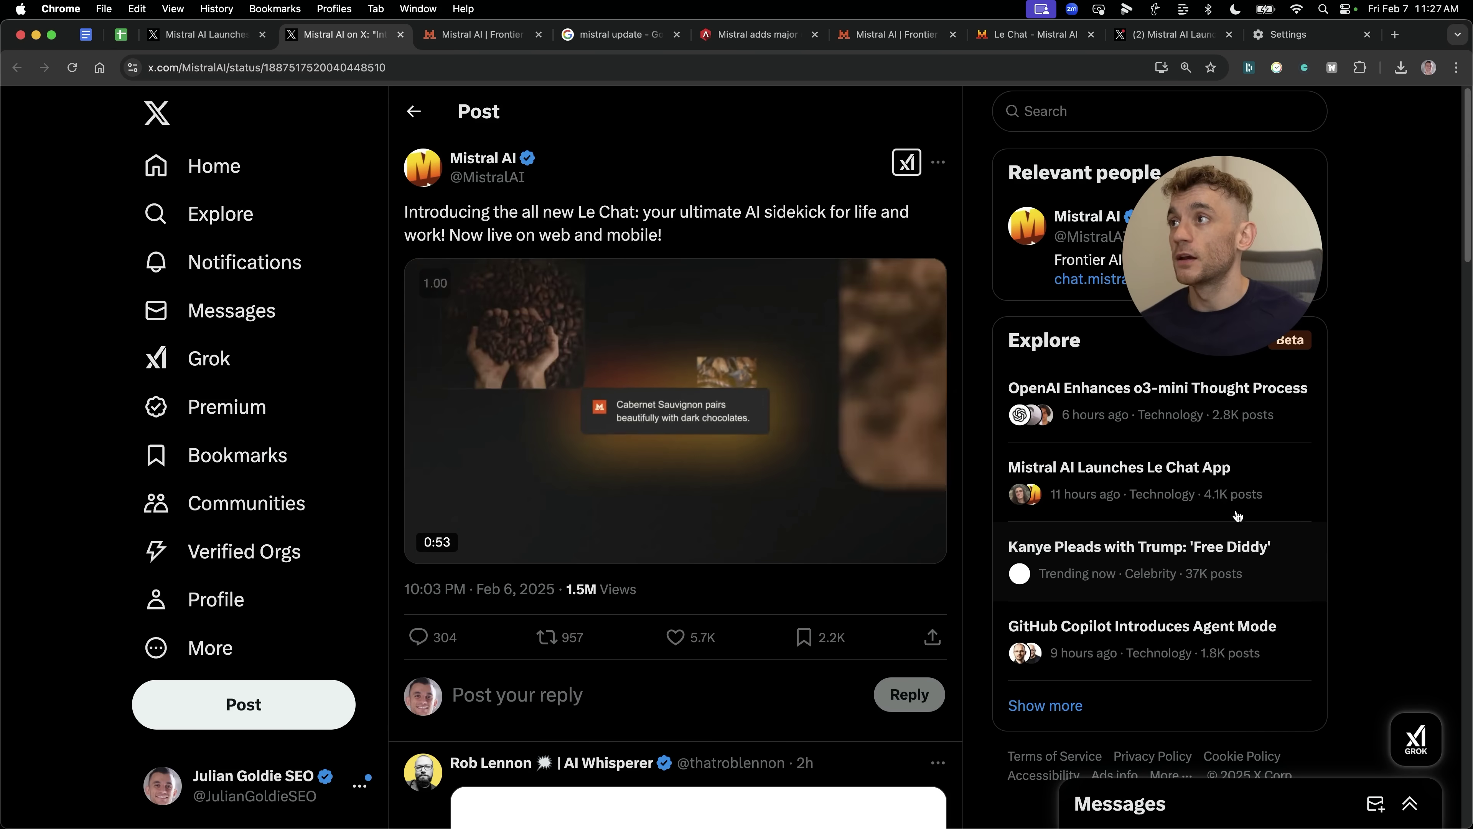
Step: On the Mistral AI homepage, ask Le Chat to "Build a snake game in canvas"
{"action": "left_click", "coordinate": [476, 34]}
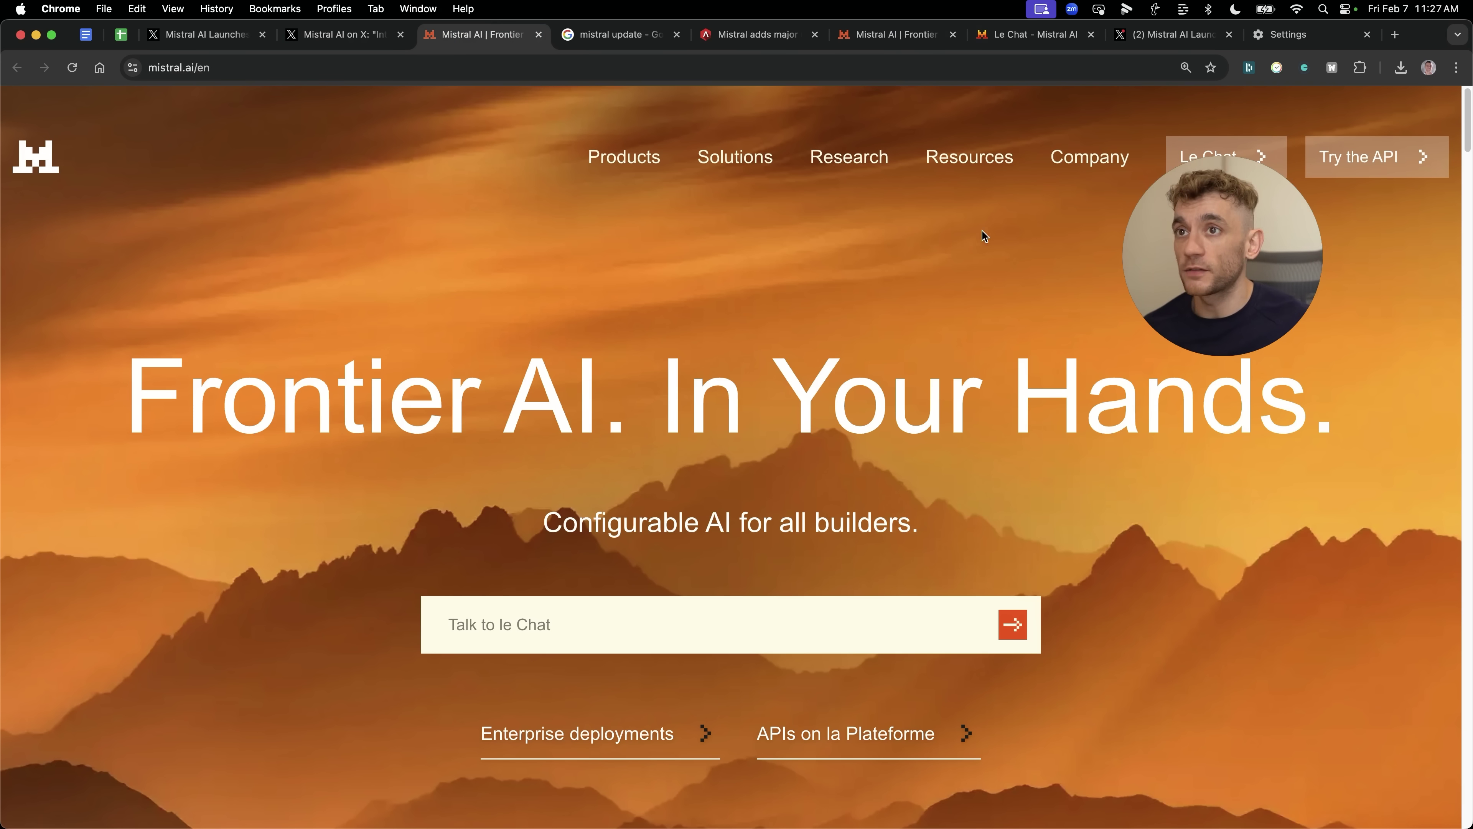
{"action": "left_click", "coordinate": [339, 78]}
{"action": "left_click", "coordinate": [579, 623]}
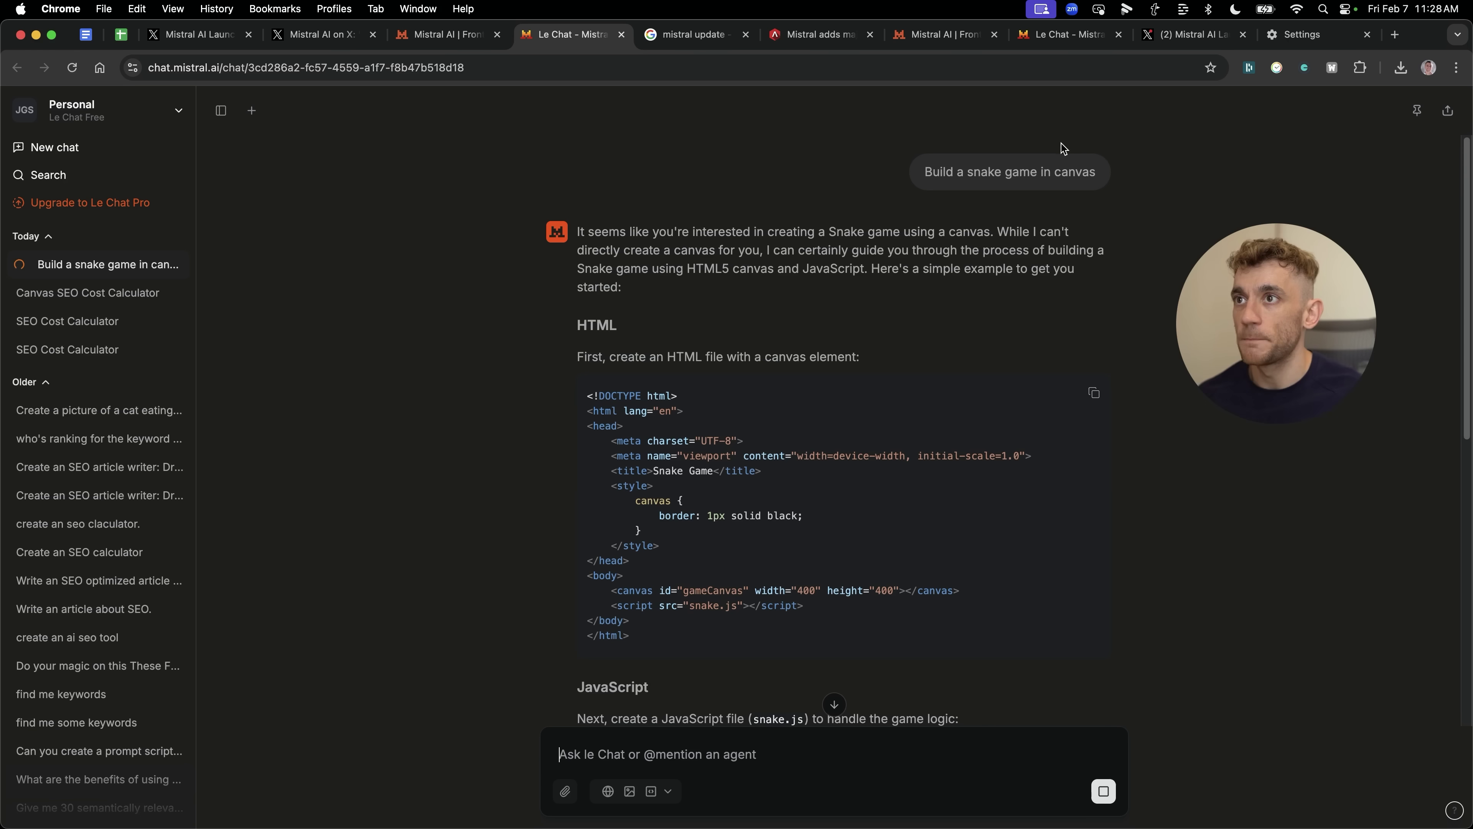
Step: Copy the snake game prompt from the conversation and start a new Le Chat conversation
{"action": "triple_click", "coordinate": [1047, 164]}
{"action": "key", "text": "super+c"}
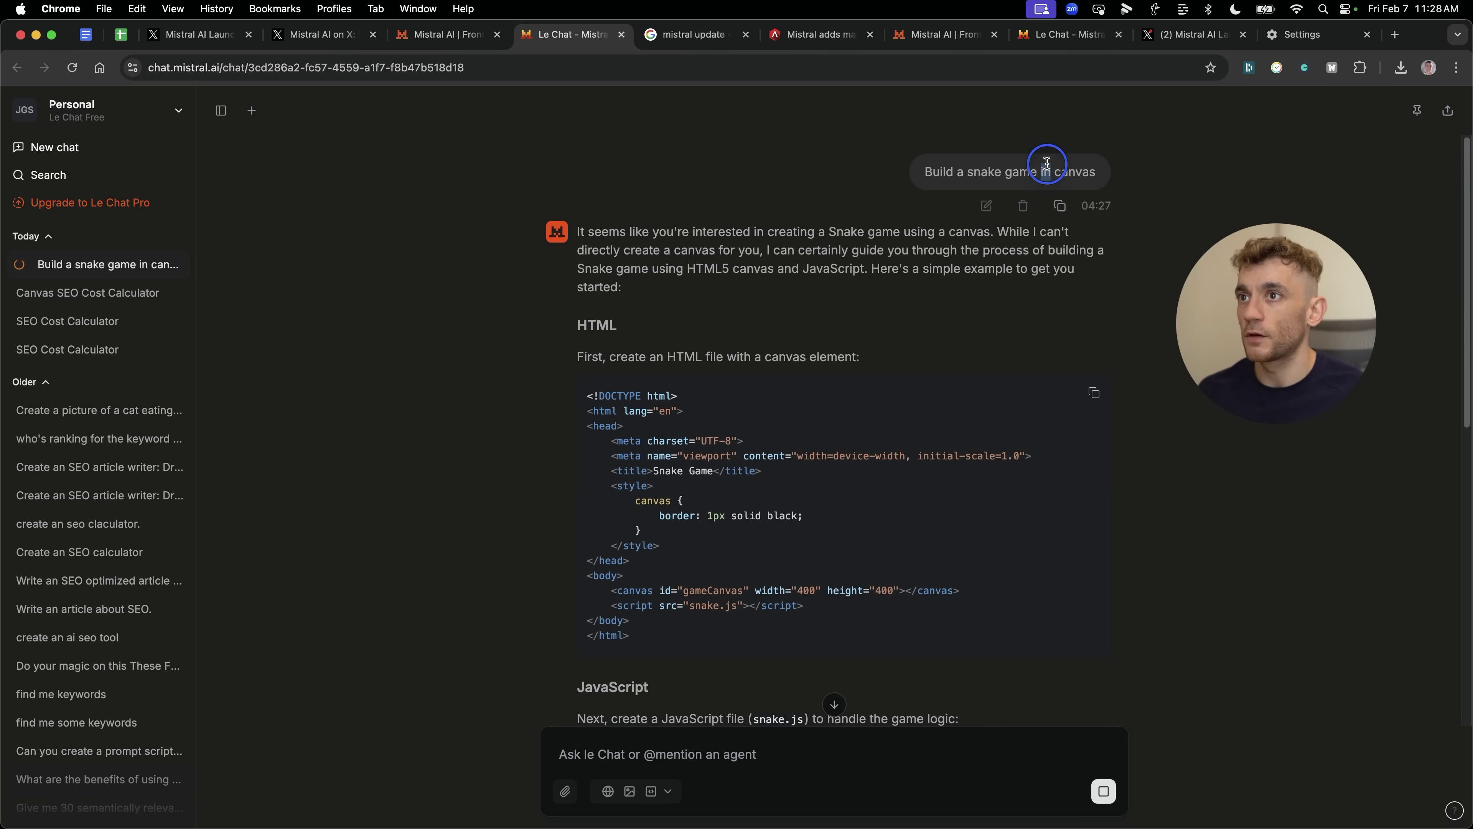
{"action": "left_click", "coordinate": [251, 110]}
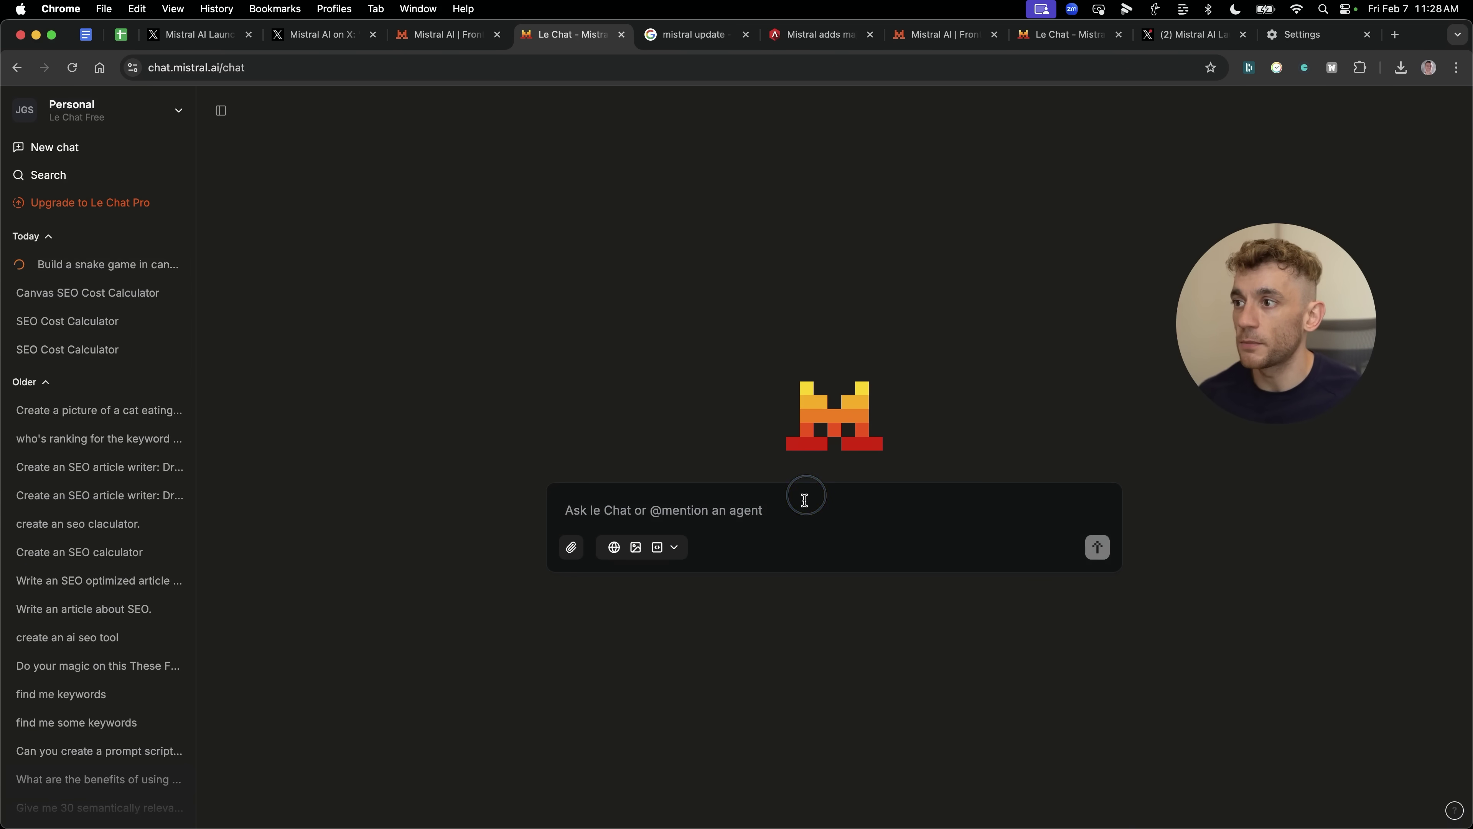
Step: Enable the Canvas tool for the new chat and send the prompt "Build a snake game in canvas"
{"action": "left_click", "coordinate": [674, 547]}
{"action": "left_click", "coordinate": [593, 603]}
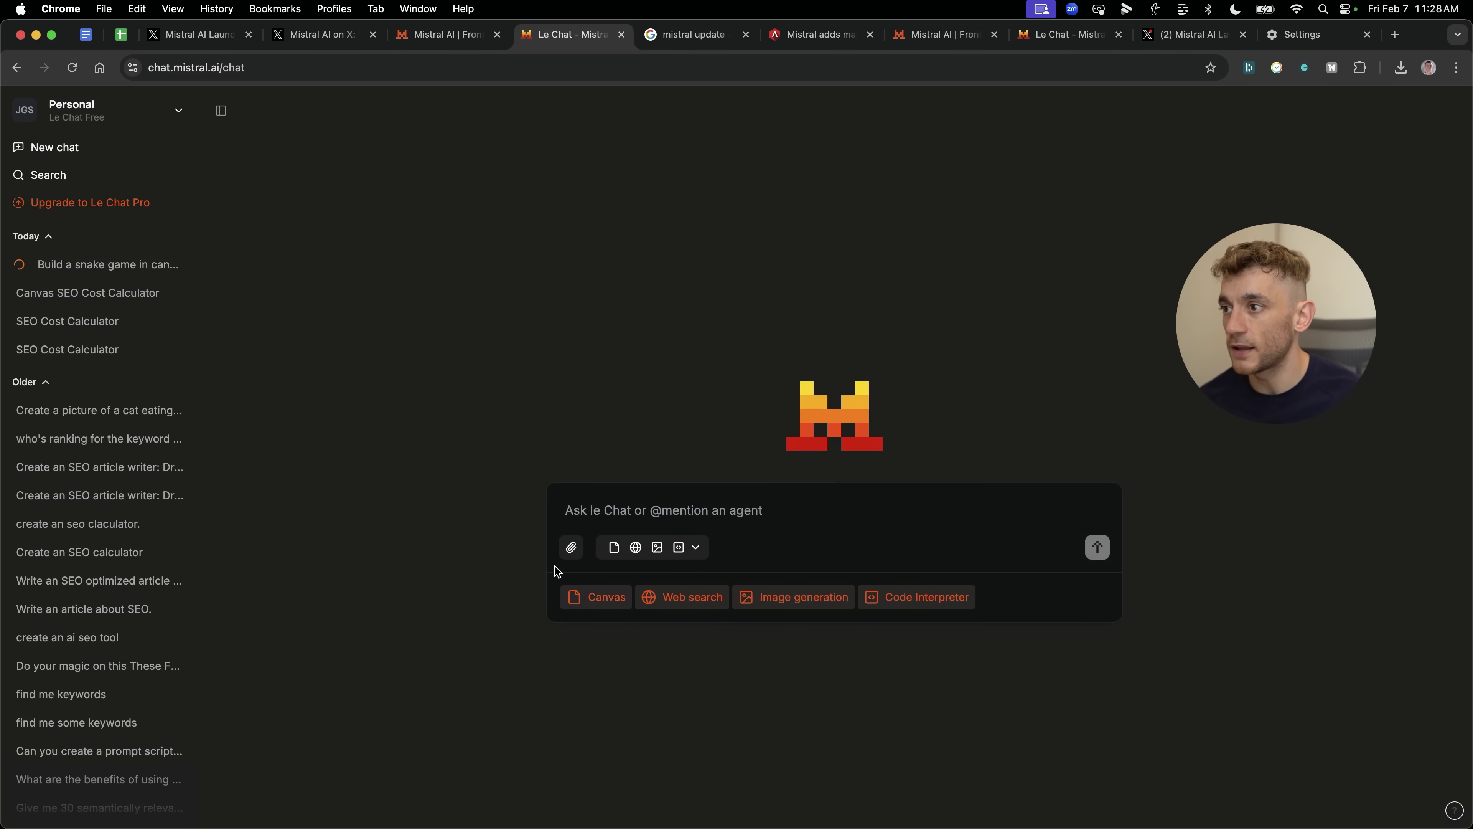
{"action": "left_click", "coordinate": [729, 510]}
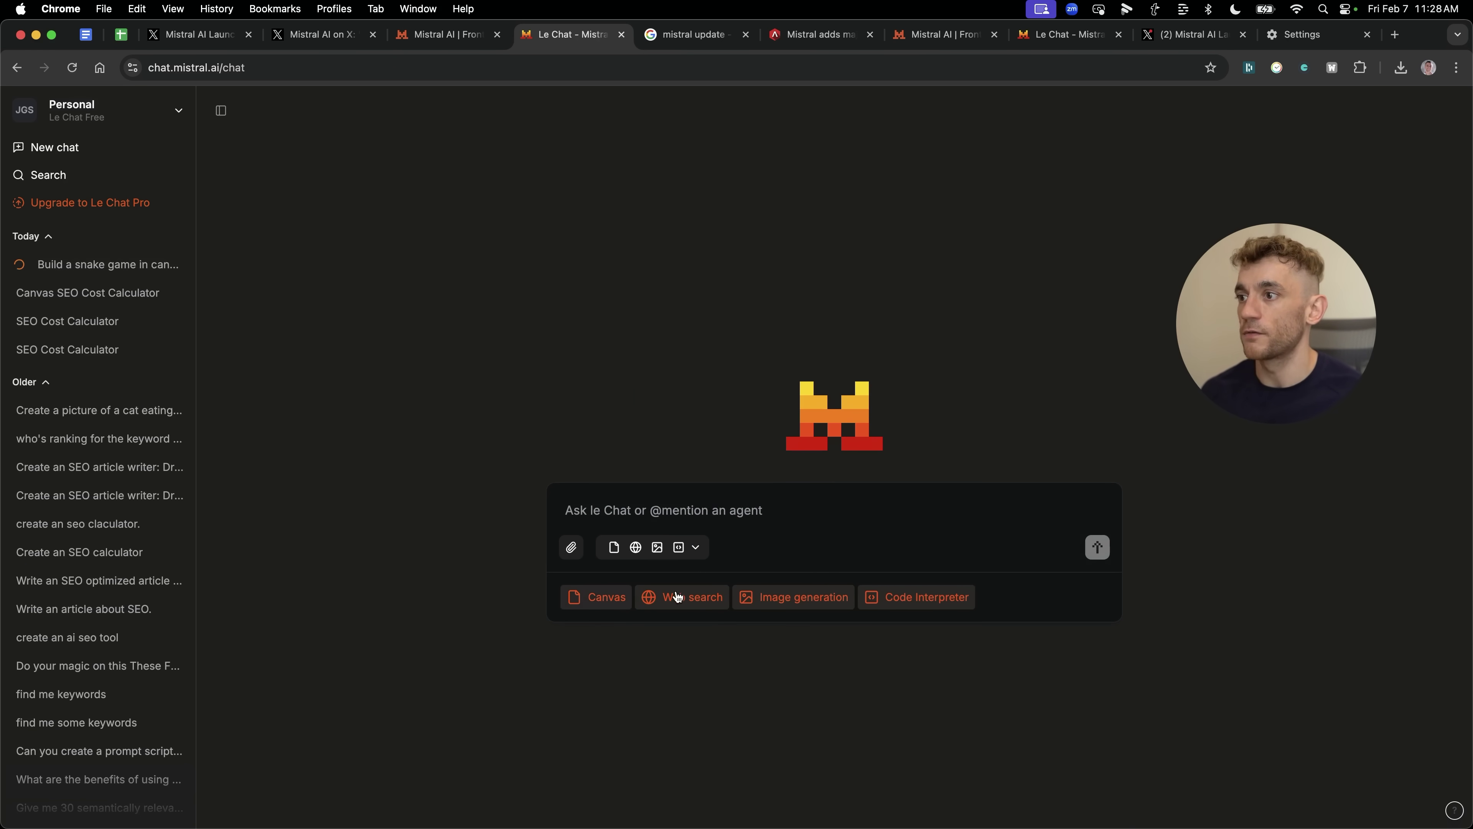
{"action": "key", "text": "super+v"}
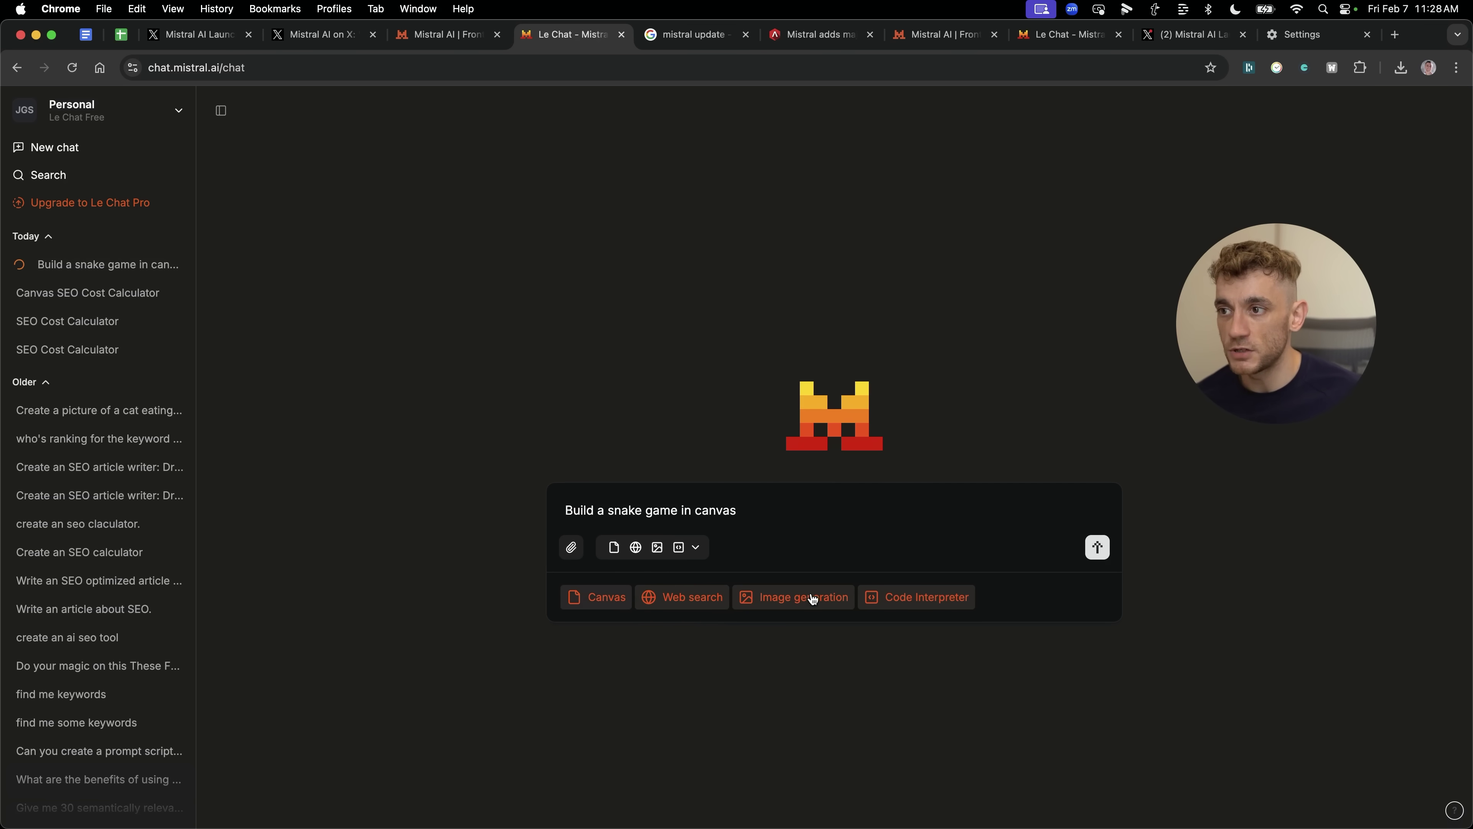
{"action": "left_click", "coordinate": [1097, 547]}
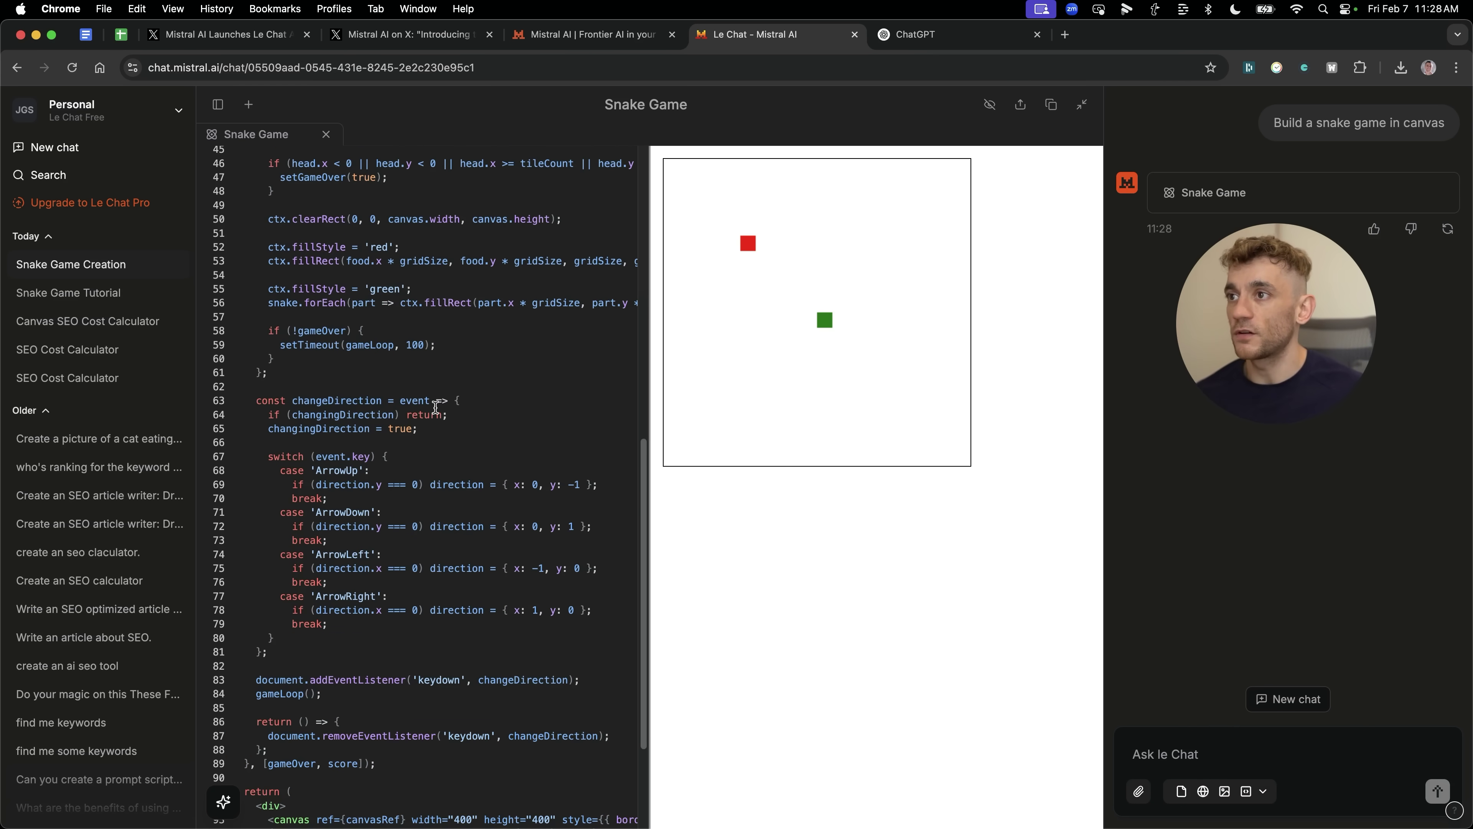
Step: Test the generated snake game in the canvas preview by steering the snake in different directions
{"action": "left_click", "coordinate": [862, 382]}
{"action": "key", "text": "Down"}
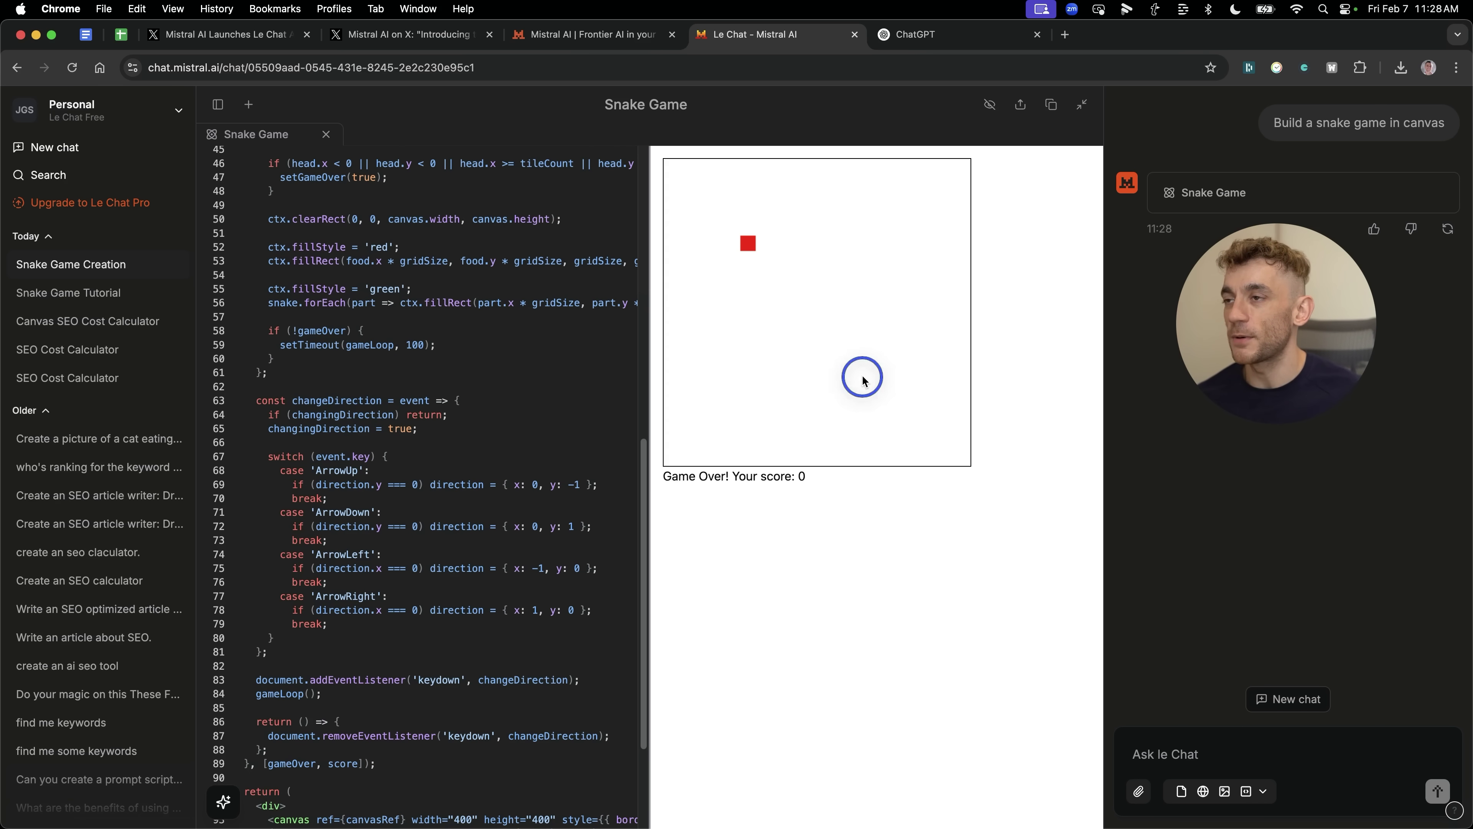
{"action": "left_click", "coordinate": [887, 359]}
{"action": "key", "text": "Up"}
{"action": "key", "text": "Left"}
{"action": "key", "text": "Up"}
{"action": "key", "text": "Left"}
{"action": "key", "text": "Down"}
{"action": "key", "text": "Right"}
{"action": "key", "text": "Up"}
Step: Glance at ChatGPT, return to Le Chat and play the snake game again, steering the snake around the board
{"action": "left_click", "coordinate": [916, 34]}
{"action": "left_click", "coordinate": [745, 39]}
{"action": "left_click", "coordinate": [786, 312]}
{"action": "key", "text": "Up"}
{"action": "key", "text": "Right"}
{"action": "key", "text": "Down"}
{"action": "key", "text": "Left"}
{"action": "key", "text": "Down"}
{"action": "key", "text": "Right"}
{"action": "key", "text": "Up"}
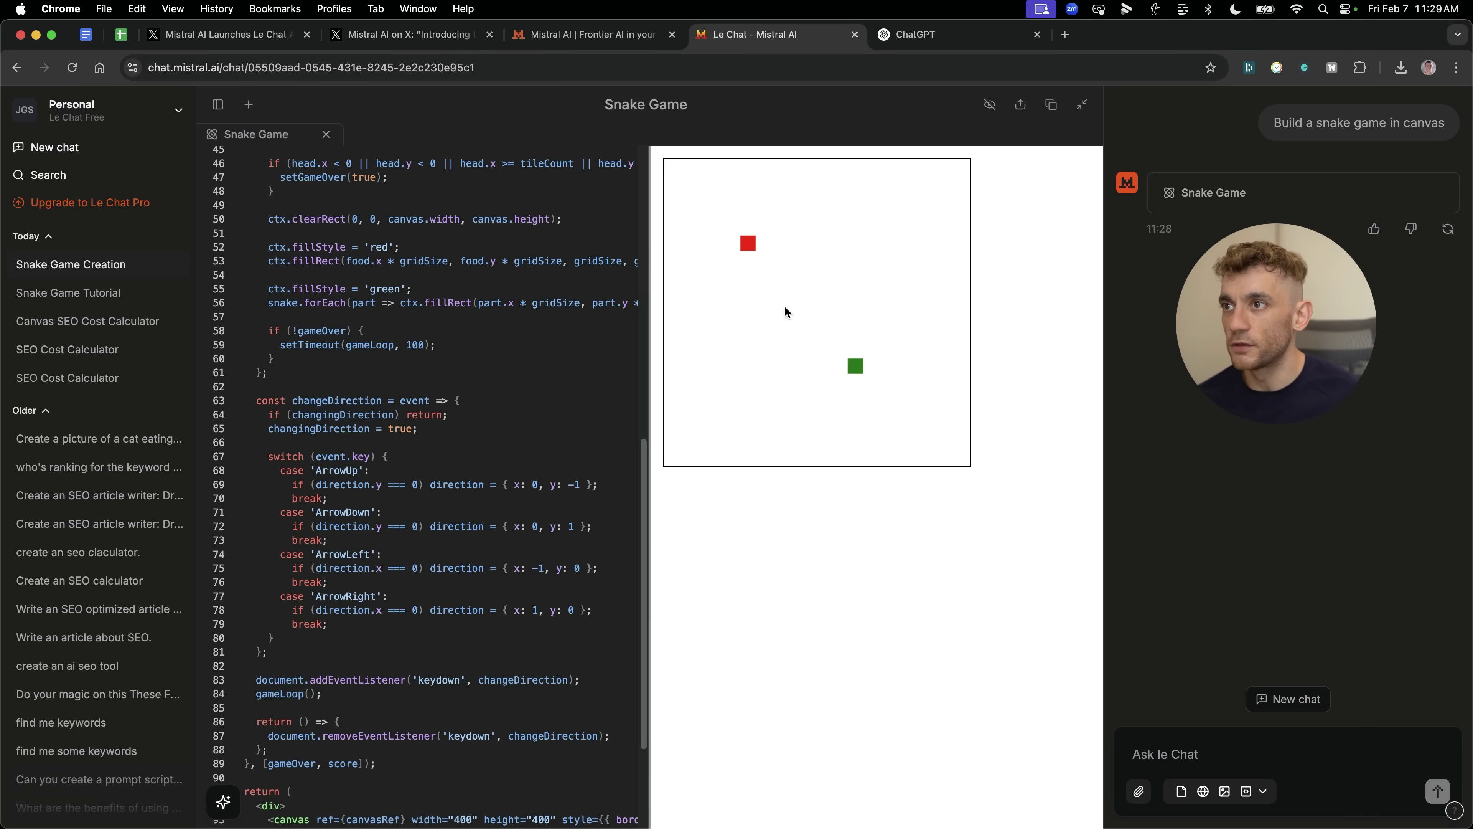
{"action": "key", "text": "Right"}
{"action": "key", "text": "Down"}
{"action": "key", "text": "Left"}
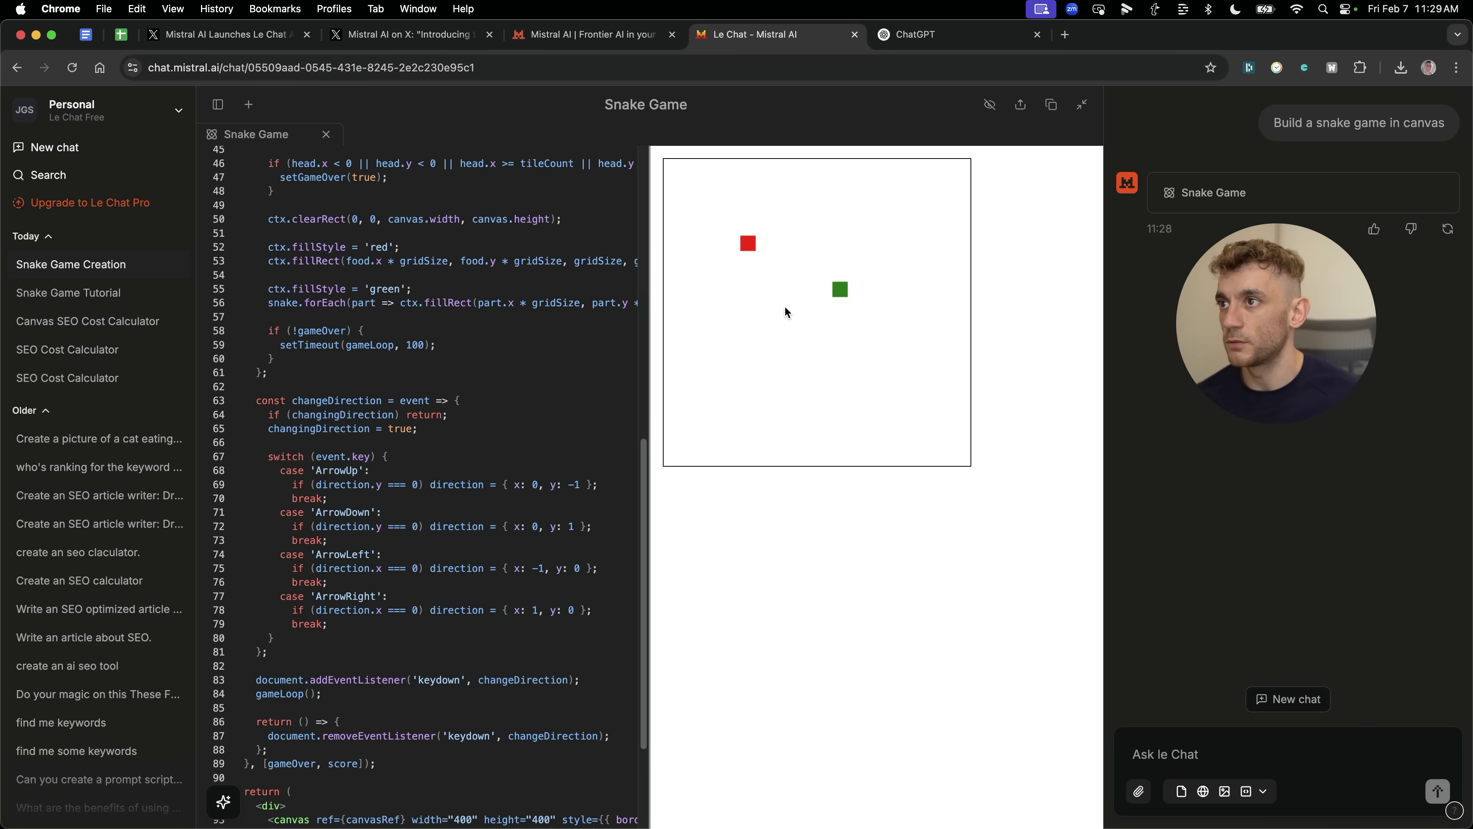
{"action": "key", "text": "Up"}
{"action": "key", "text": "Left"}
{"action": "key", "text": "Down"}
{"action": "key", "text": "Right"}
Step: Switch to ChatGPT and select the o3-mini model for a new chat
{"action": "left_click", "coordinate": [928, 34]}
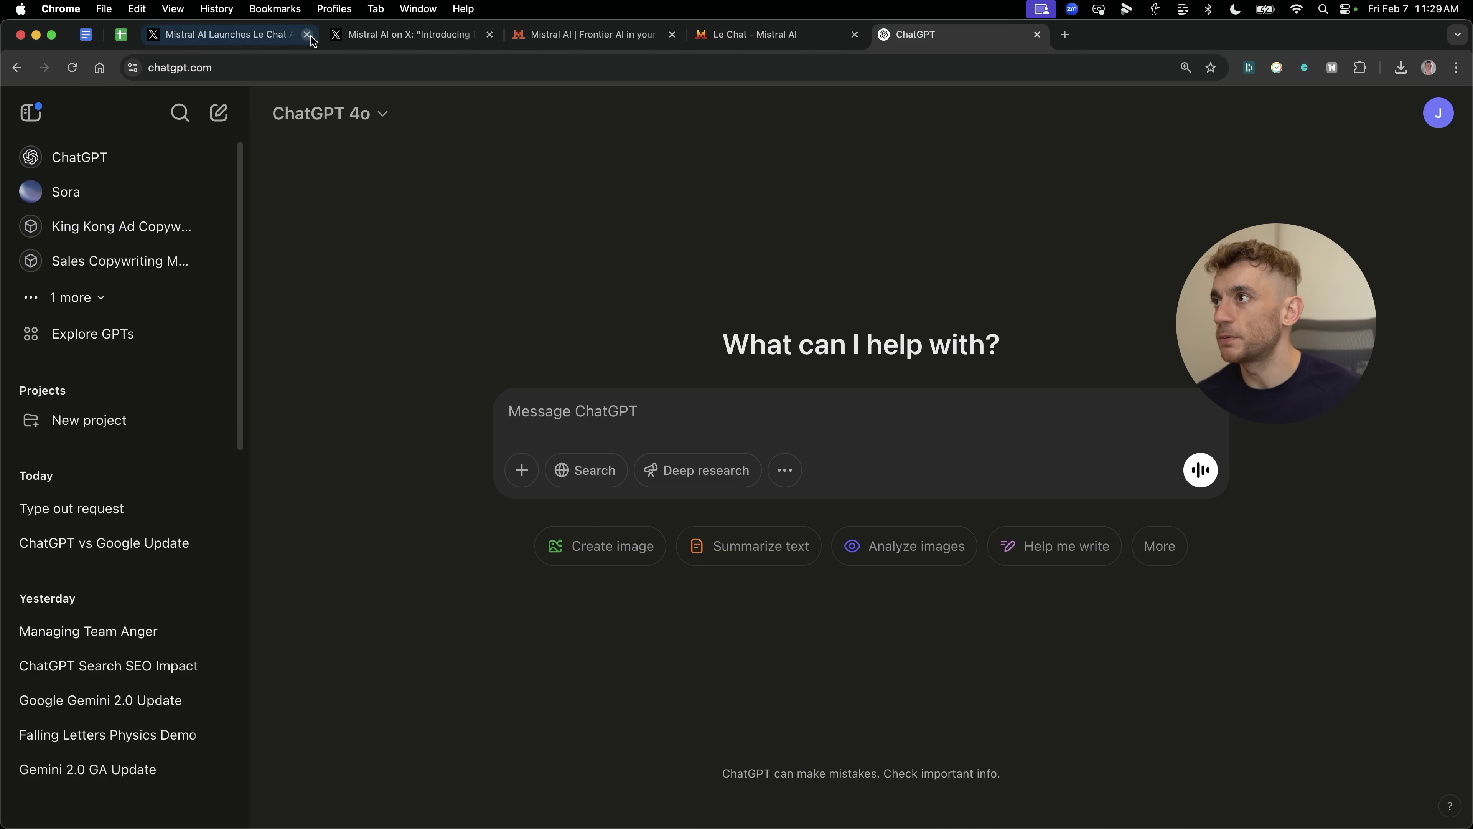
{"action": "left_click", "coordinate": [359, 113]}
{"action": "left_click", "coordinate": [390, 455]}
{"action": "left_click", "coordinate": [328, 114]}
{"action": "left_click", "coordinate": [400, 383]}
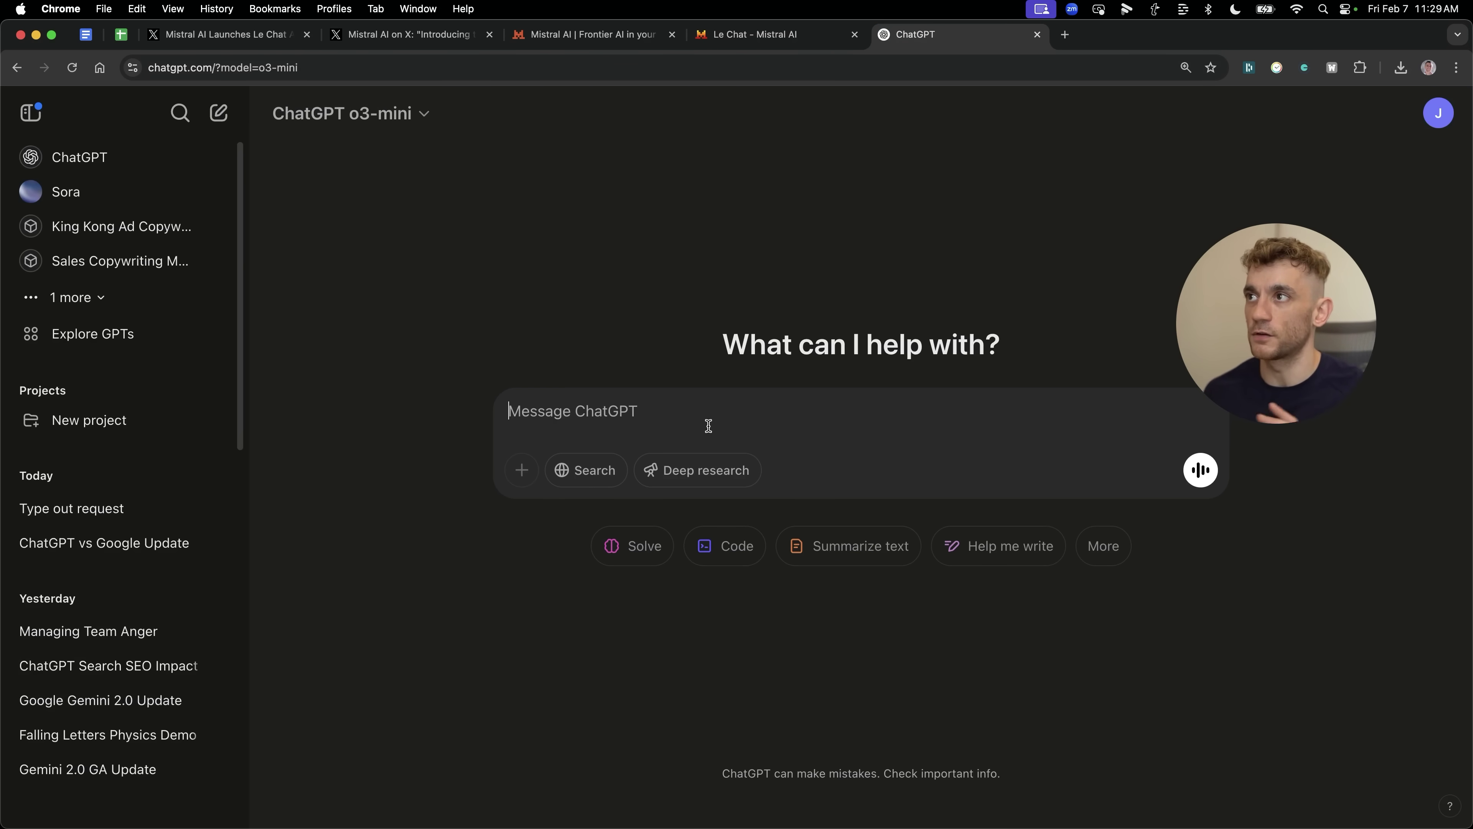
Step: Take the snake game prompt from Le Chat and send "Build a snake game in canvas" to ChatGPT o3-mini
{"action": "key", "text": "ctrl+shift+Tab"}
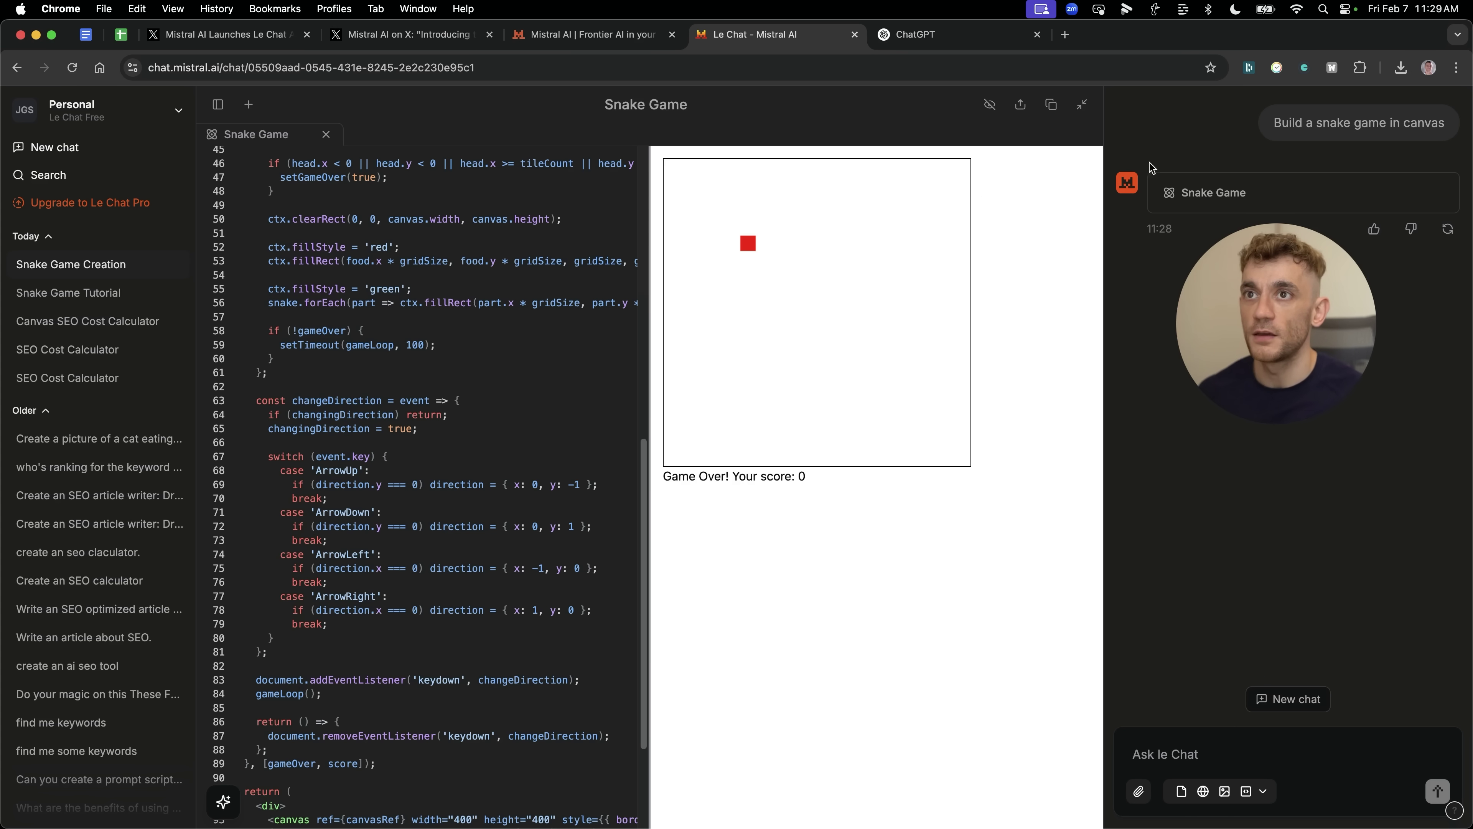
{"action": "left_click", "coordinate": [898, 37]}
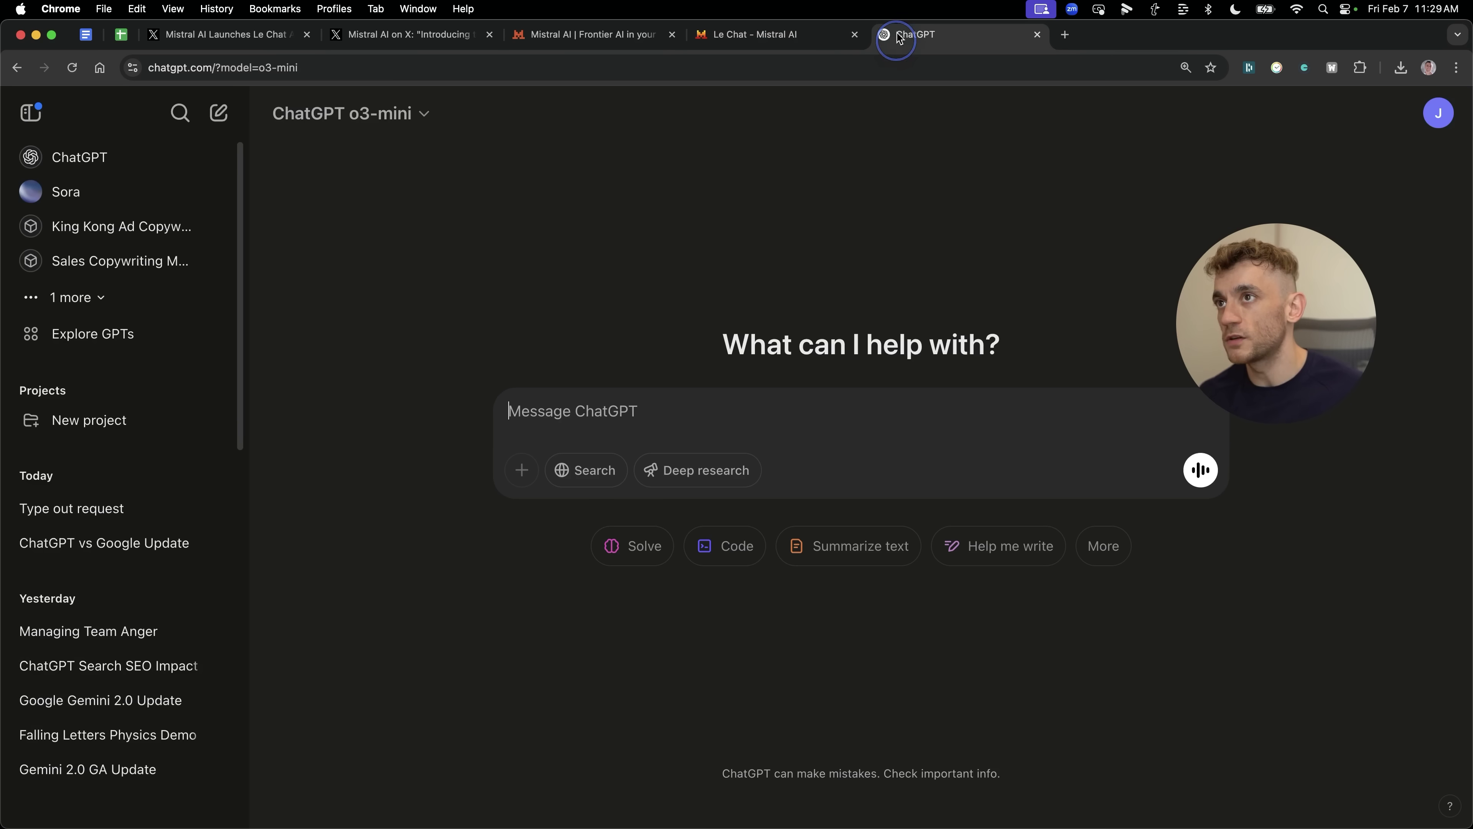
{"action": "type", "text": "Build a snake game in canvas"}
{"action": "key", "text": "Return"}
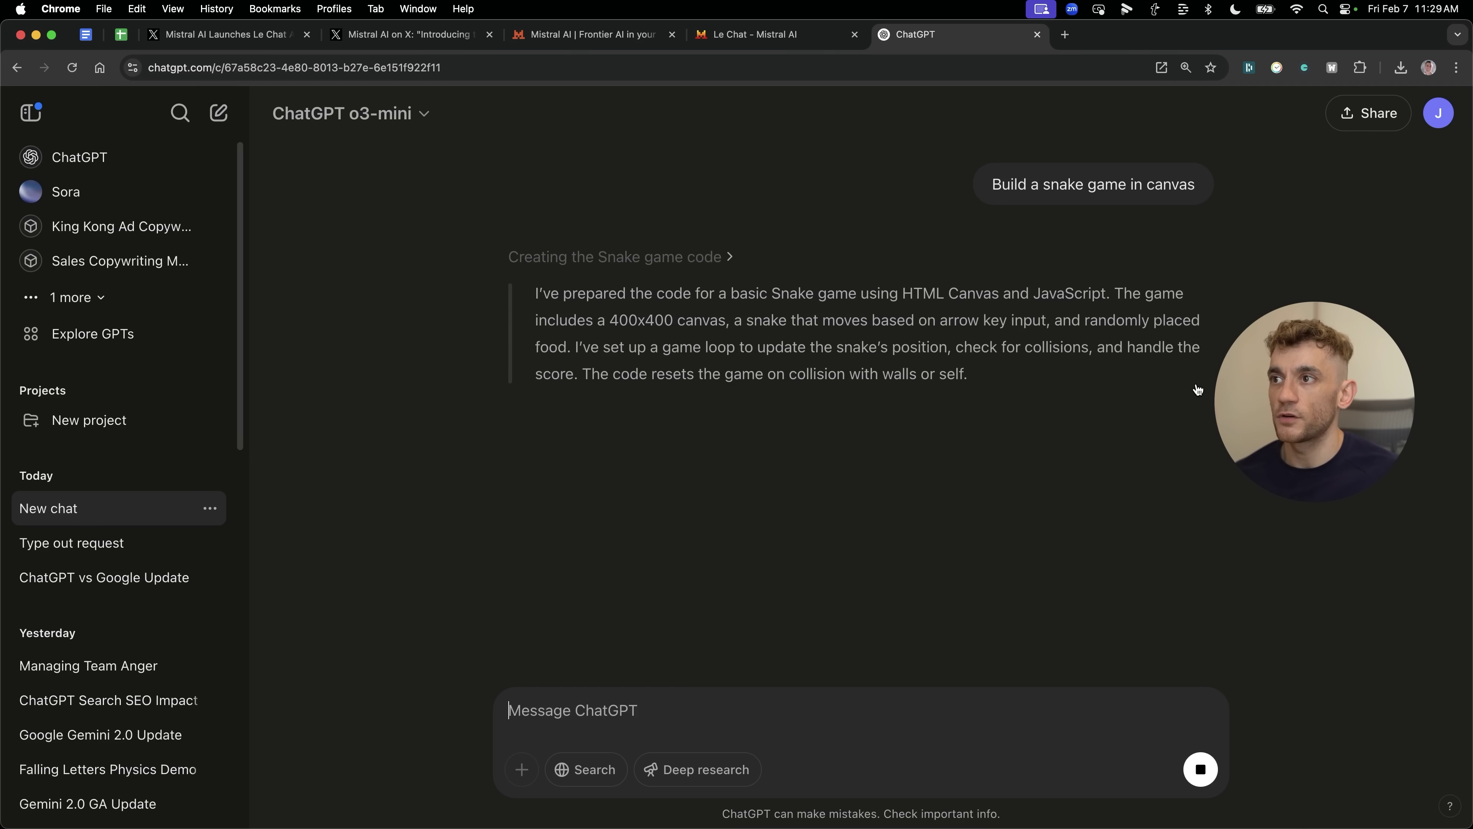
{"action": "left_click", "coordinate": [380, 114]}
{"action": "left_click", "coordinate": [804, 215]}
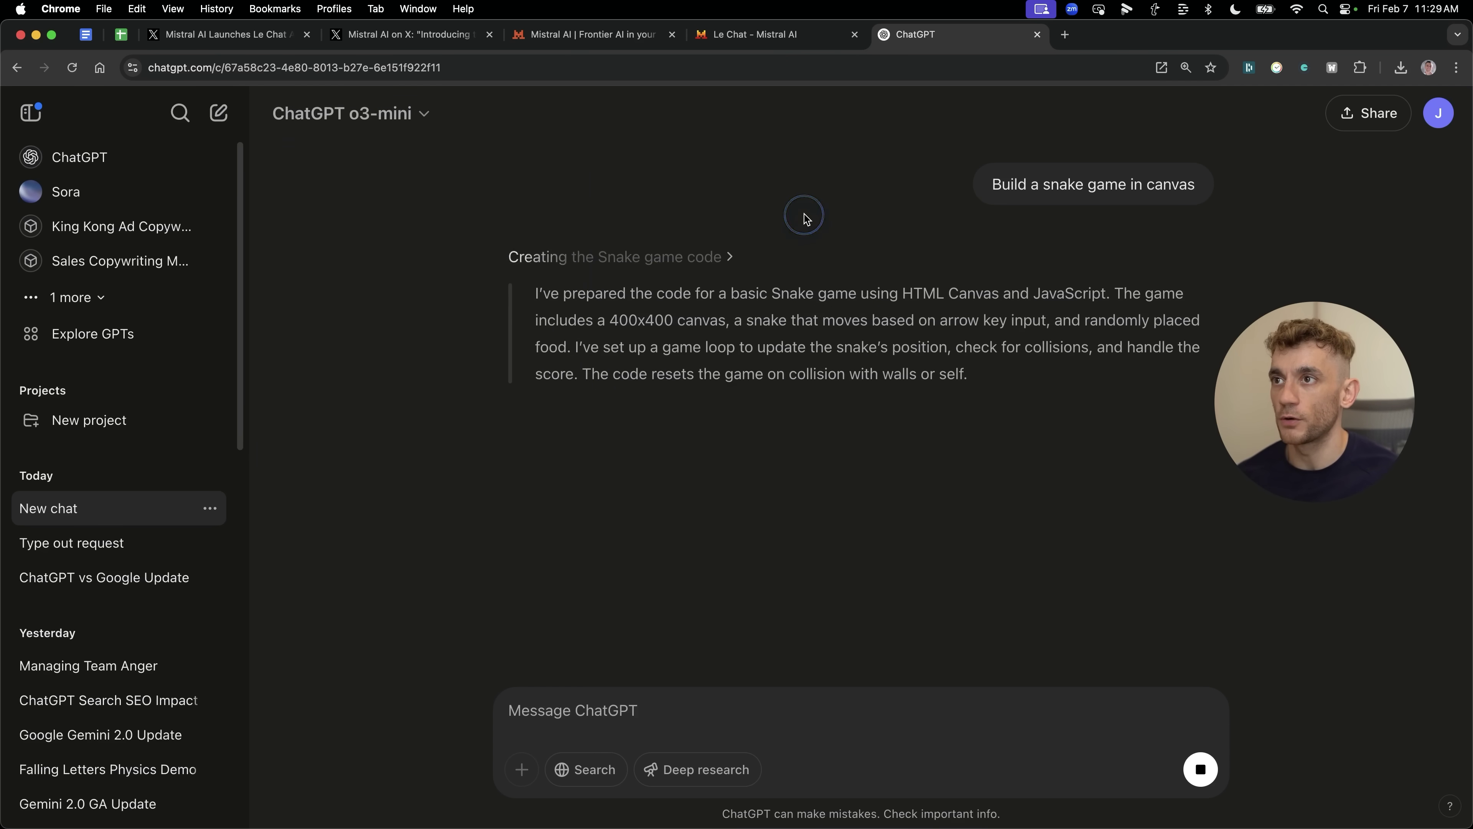
Step: Copy the full snake game HTML code from ChatGPT's answer
{"action": "scroll", "coordinate": [760, 333], "scroll_direction": "down", "scroll_amount": 15}
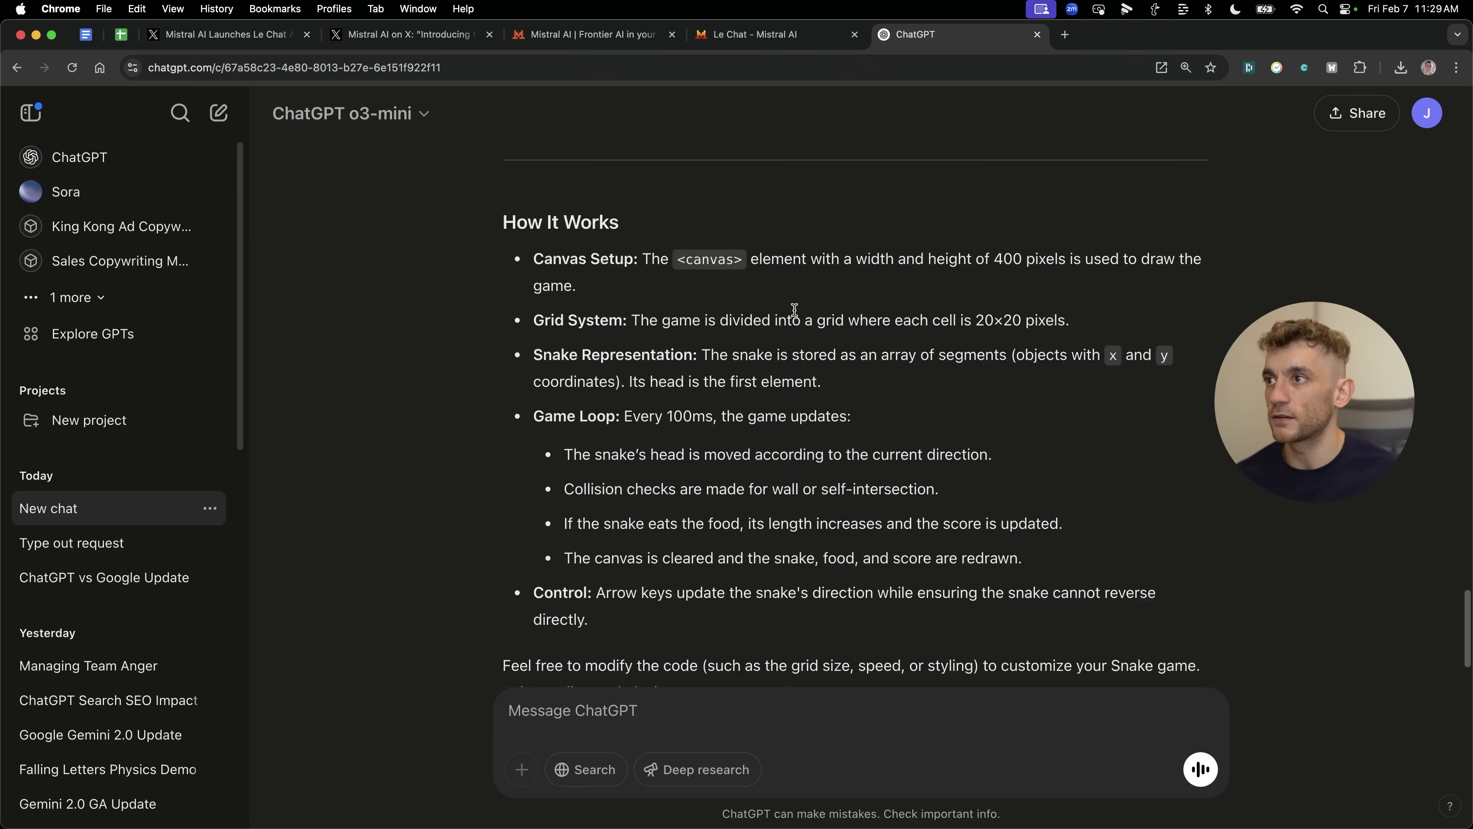
{"action": "scroll", "coordinate": [1119, 174], "scroll_direction": "up", "scroll_amount": 10}
{"action": "left_click", "coordinate": [1138, 157]}
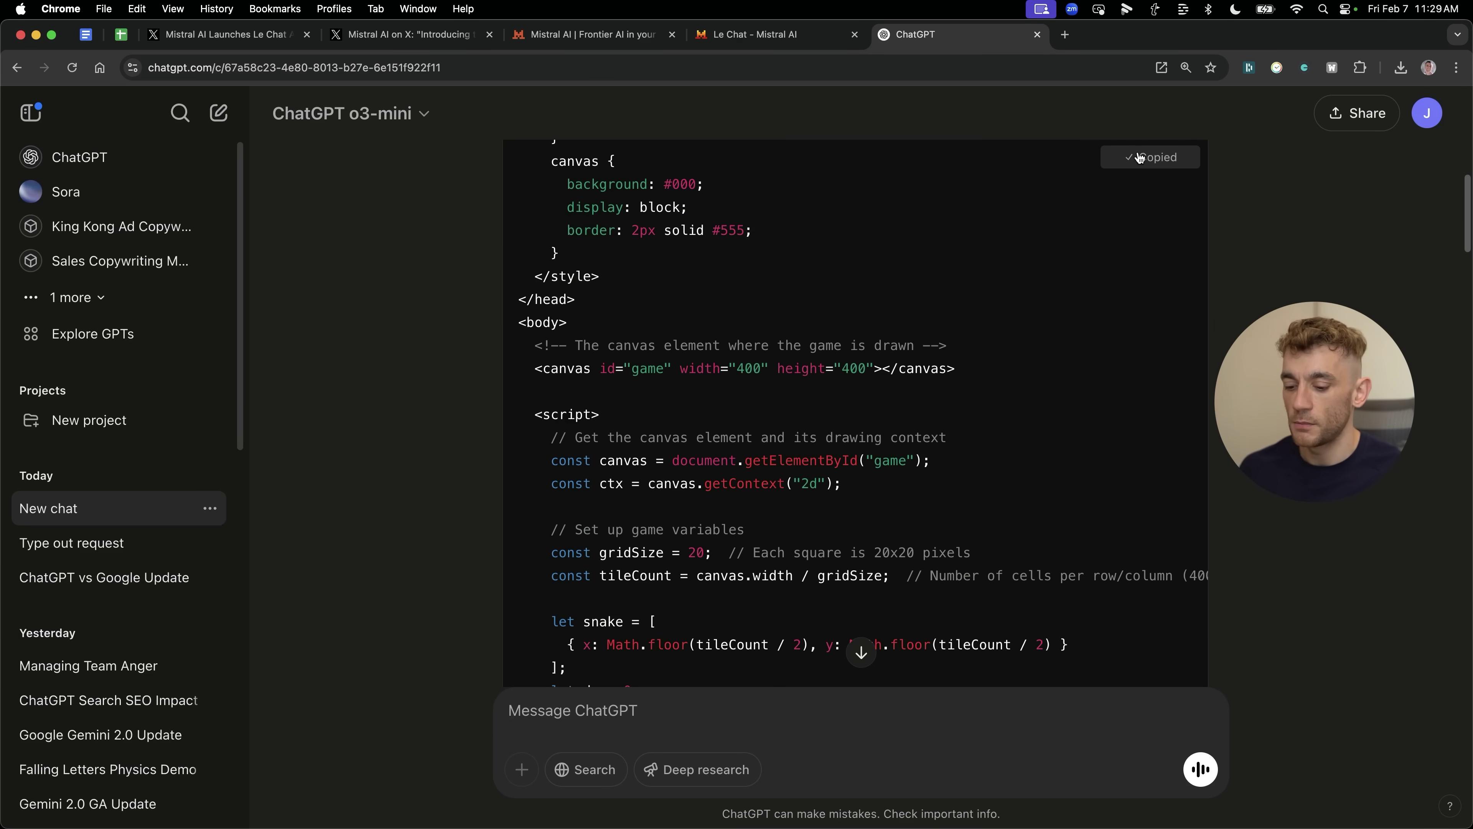
Step: Open liveweave.com in a new tab, replace the HTML editor's content with the copied snake game code and dismiss the game's alert
{"action": "key", "text": "super+t"}
{"action": "type", "text": "livew"}
{"action": "key", "text": "Return"}
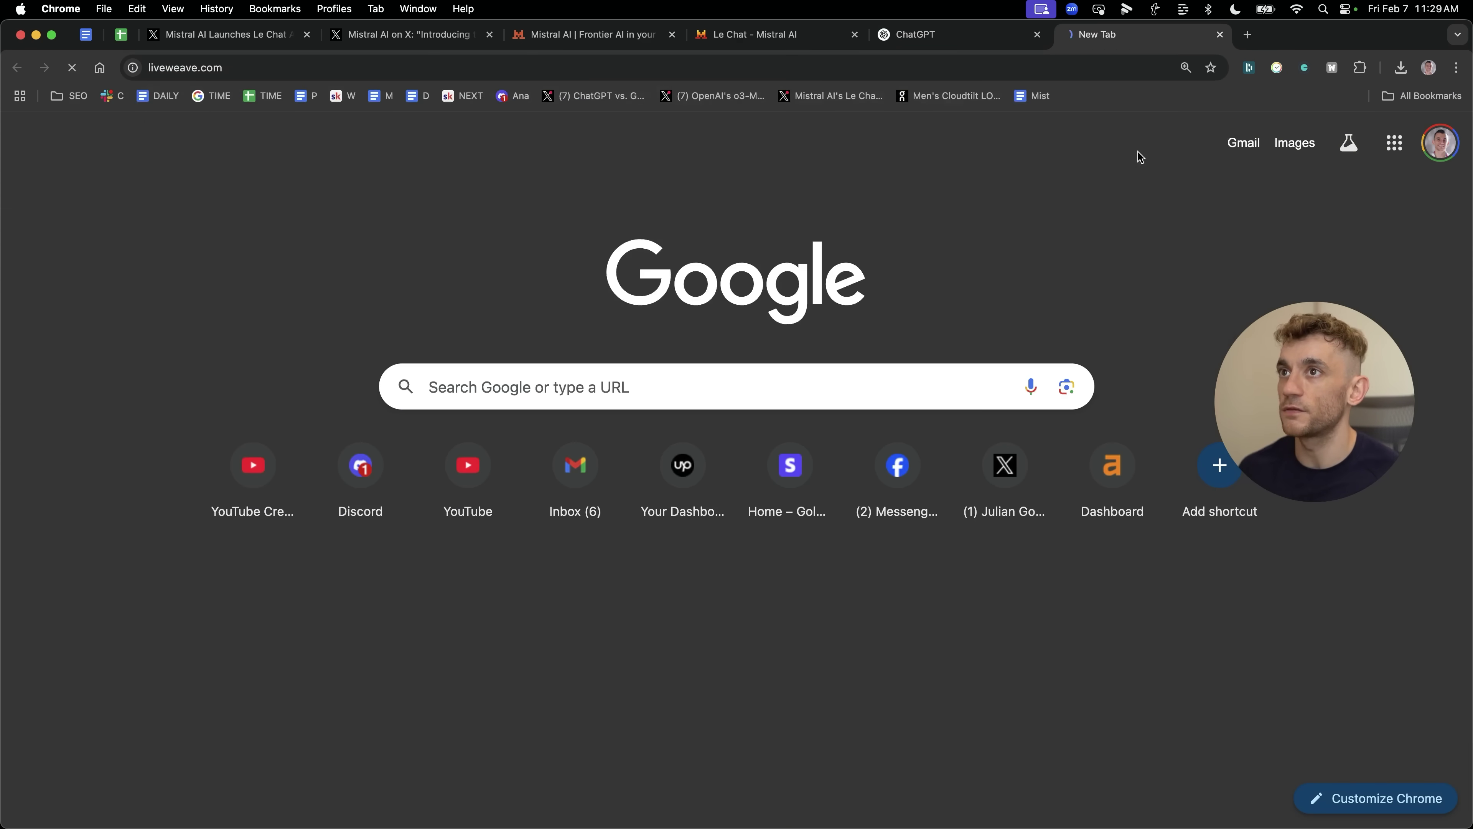
{"action": "left_click", "coordinate": [455, 269]}
{"action": "key", "text": "super+a"}
{"action": "key", "text": "super+v"}
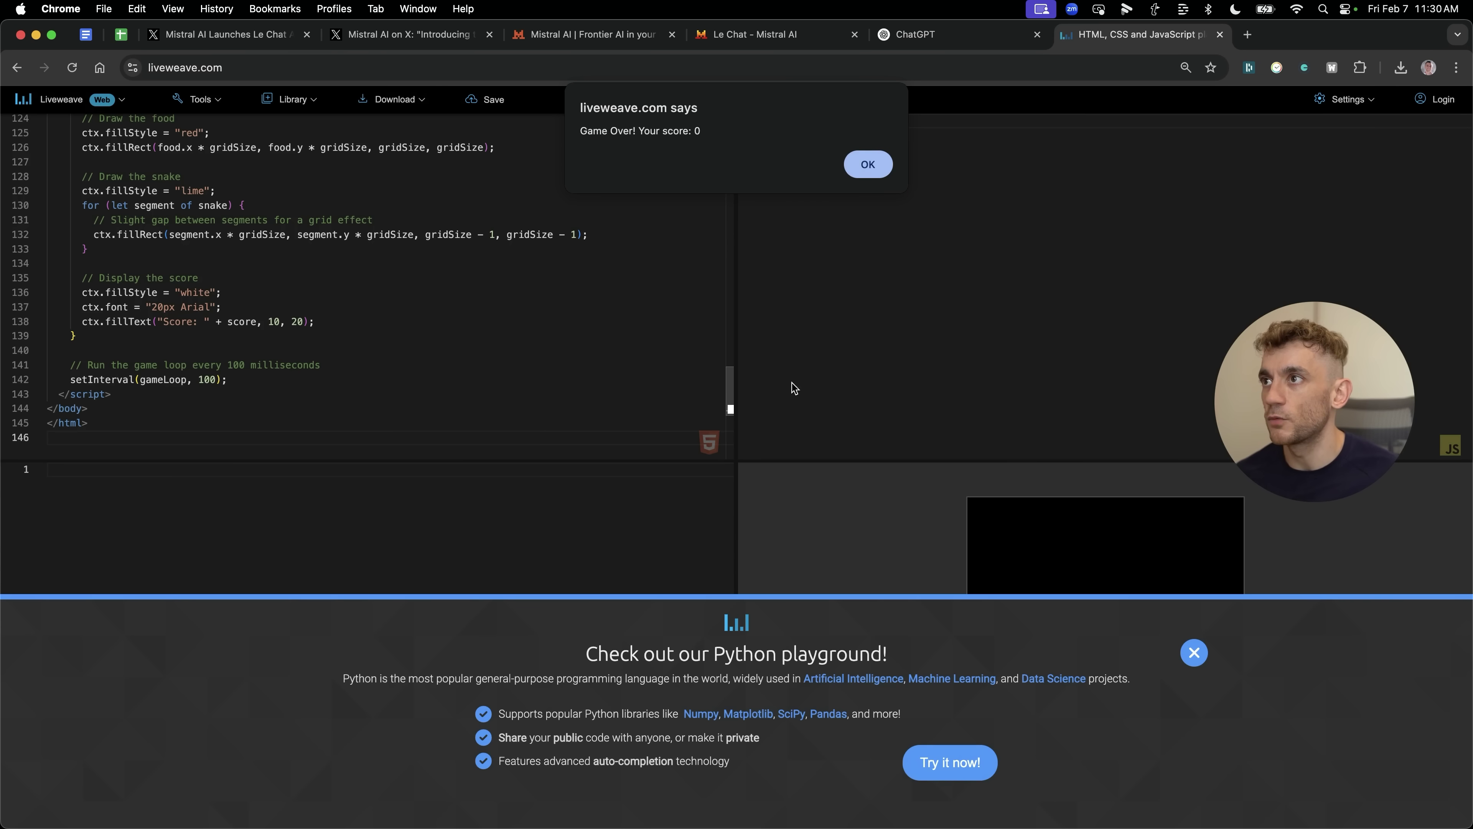
{"action": "left_click", "coordinate": [880, 166]}
Step: Compare Le Chat's snake game canvas and code with the code in ChatGPT's answer
{"action": "key", "text": "ctrl+shift+Tab"}
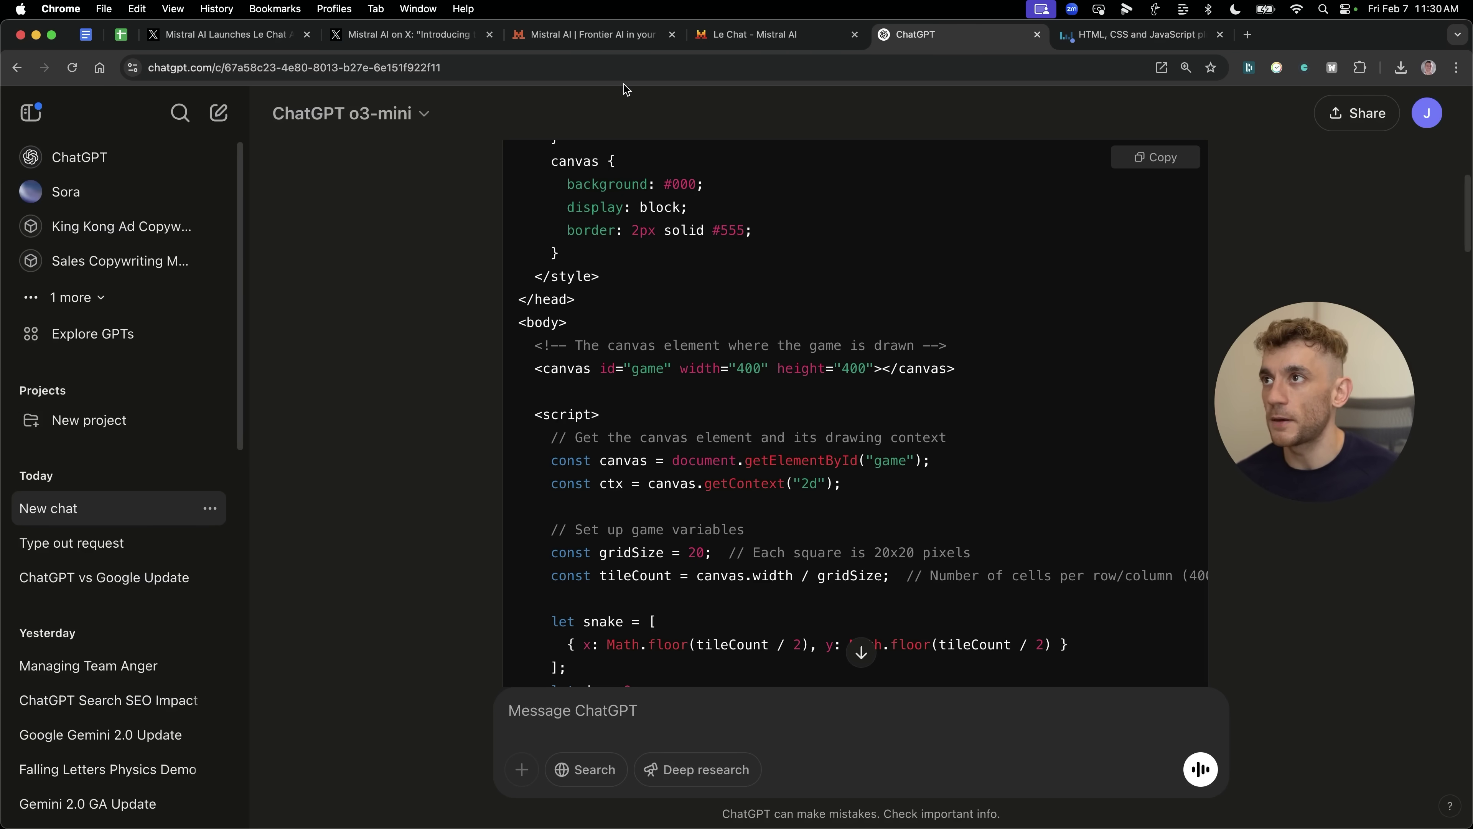
{"action": "left_click", "coordinate": [711, 36]}
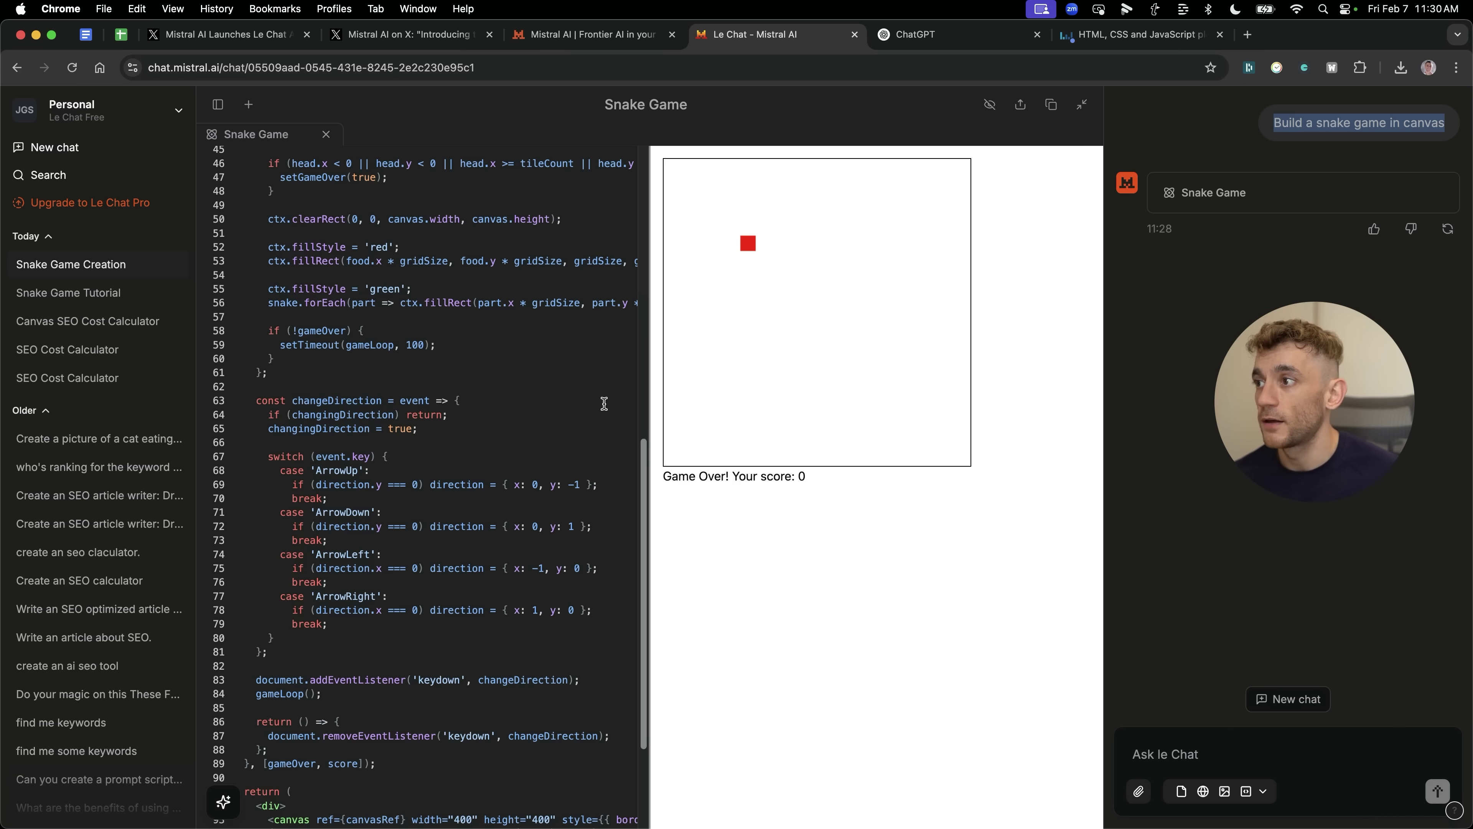
{"action": "scroll", "coordinate": [594, 385], "scroll_direction": "up", "scroll_amount": 10}
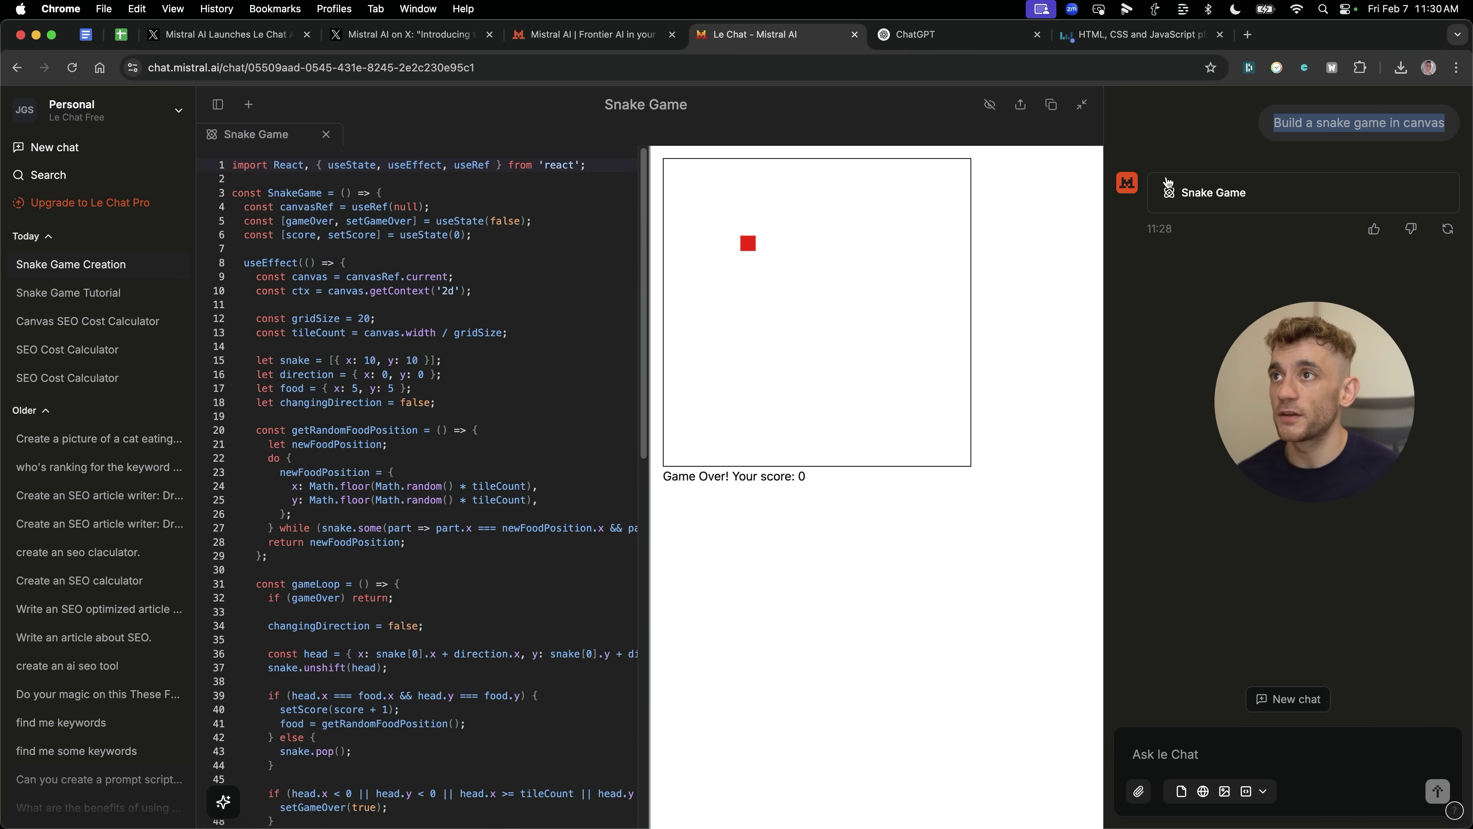
{"action": "left_click", "coordinate": [896, 34]}
{"action": "scroll", "coordinate": [754, 371], "scroll_direction": "up", "scroll_amount": 5}
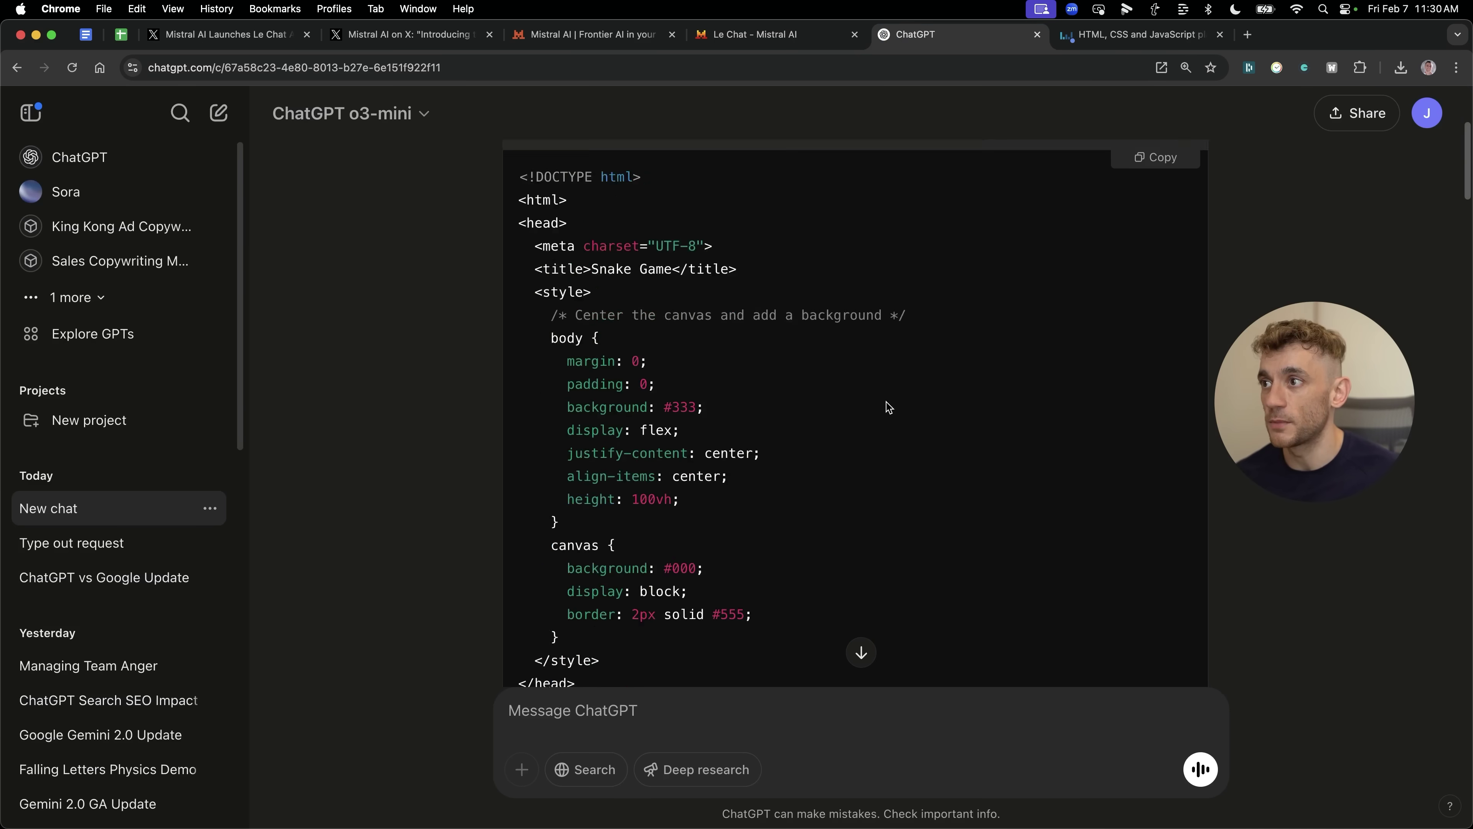
Step: Close the Liveweave and ChatGPT tabs and return to the Le Chat snake game canvas
{"action": "left_click", "coordinate": [1131, 34]}
{"action": "key", "text": "super+w"}
{"action": "key", "text": "super+w"}
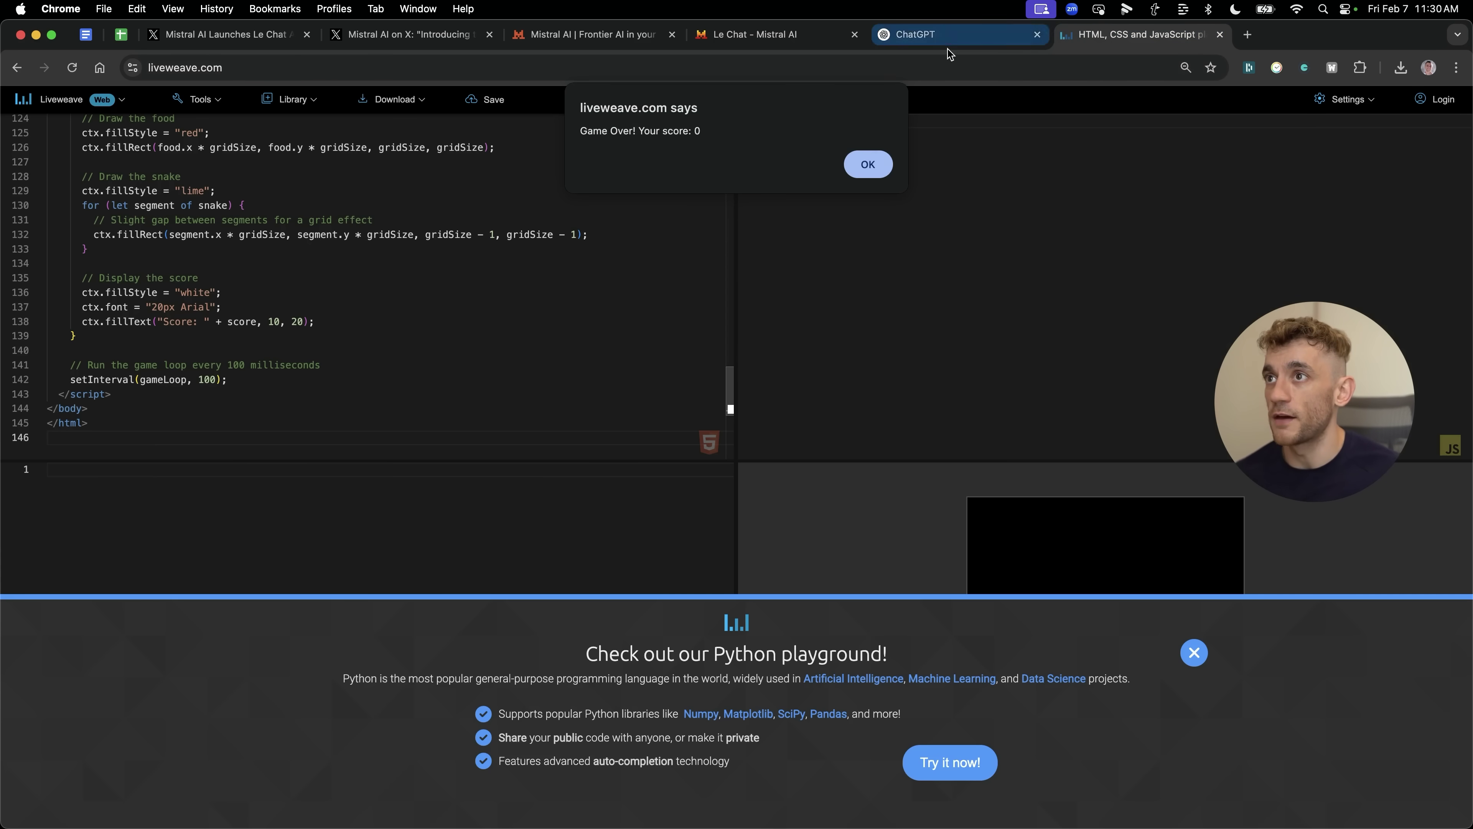
{"action": "left_click", "coordinate": [589, 320]}
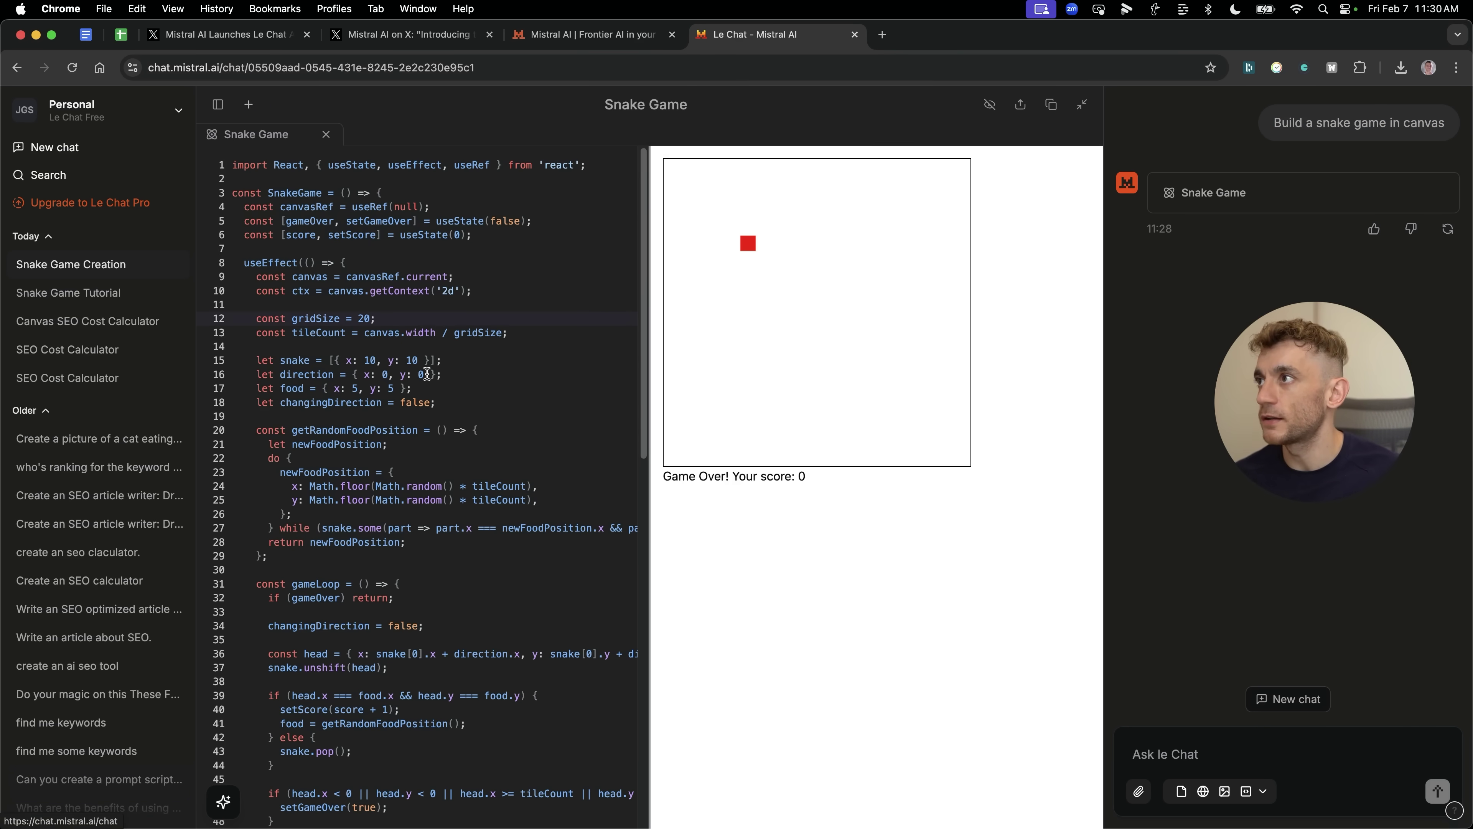
Step: Start a new Le Chat conversation with the Canvas tool enabled alongside image generation
{"action": "left_click", "coordinate": [249, 104]}
{"action": "left_click", "coordinate": [616, 549]}
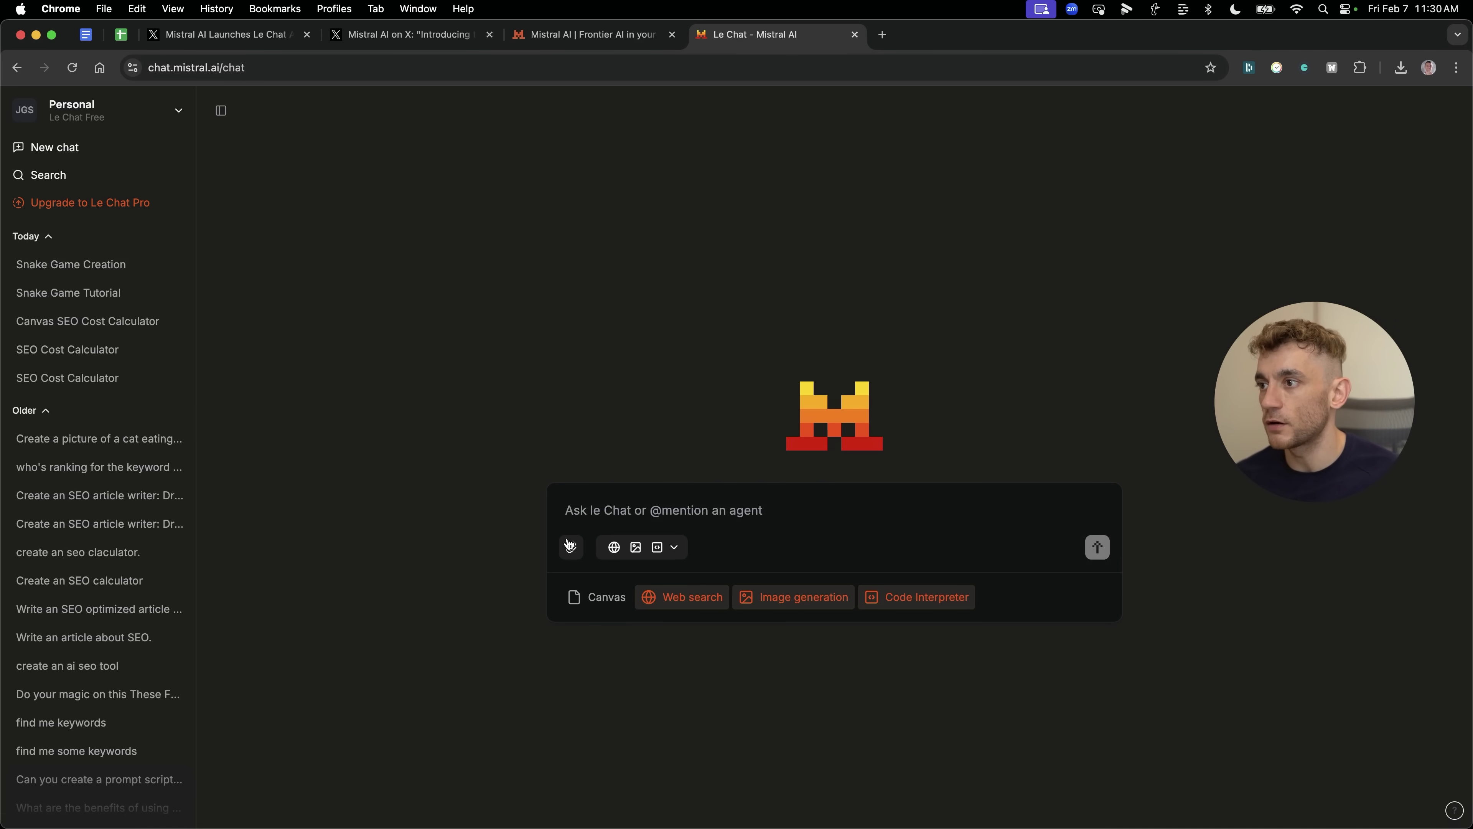
{"action": "left_click", "coordinate": [598, 596]}
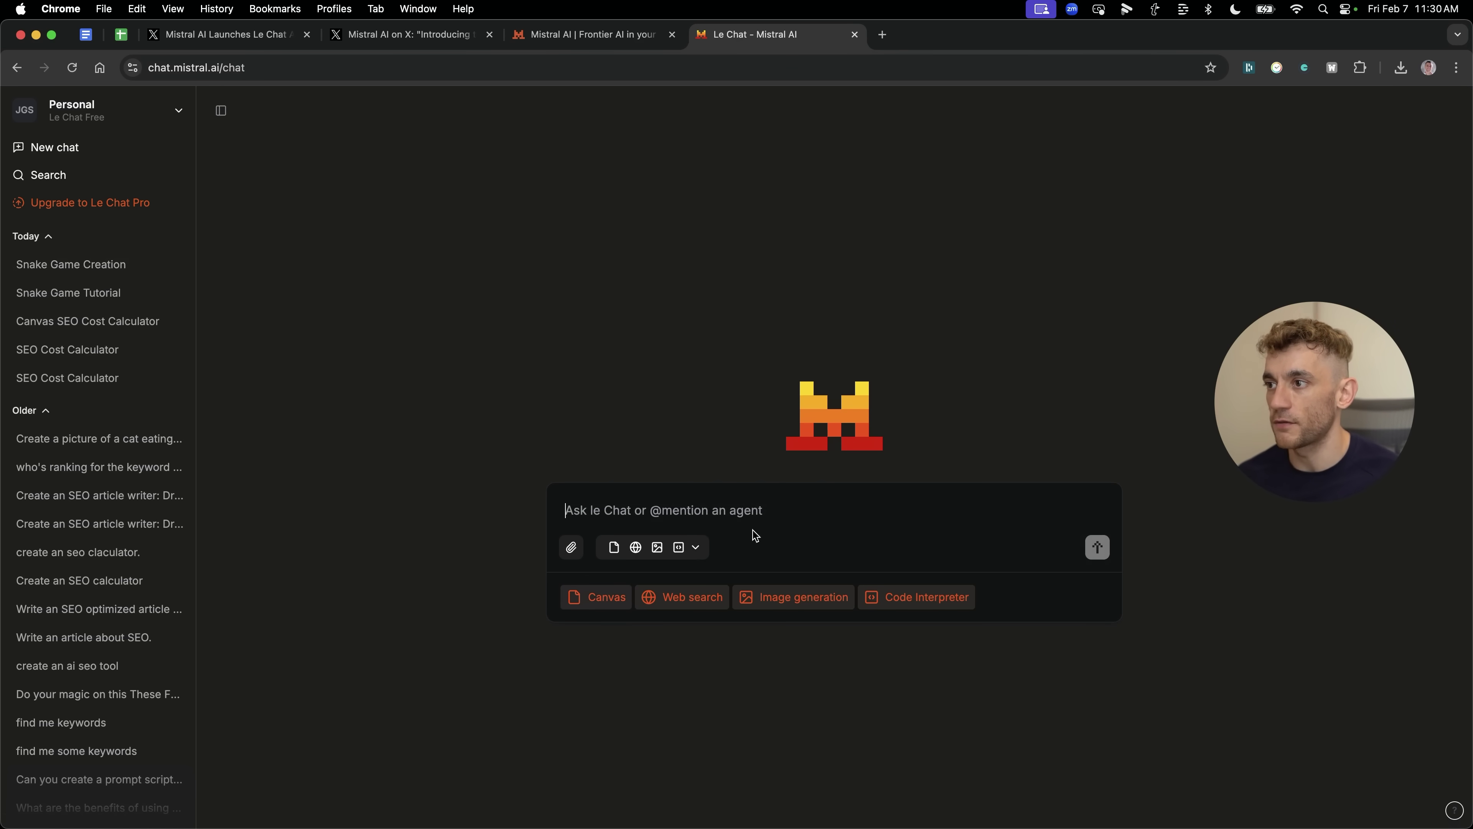
Step: Send Le Chat the prompt "Generate an image of a cat eating a banana"
{"action": "type", "text": "Generate an"}
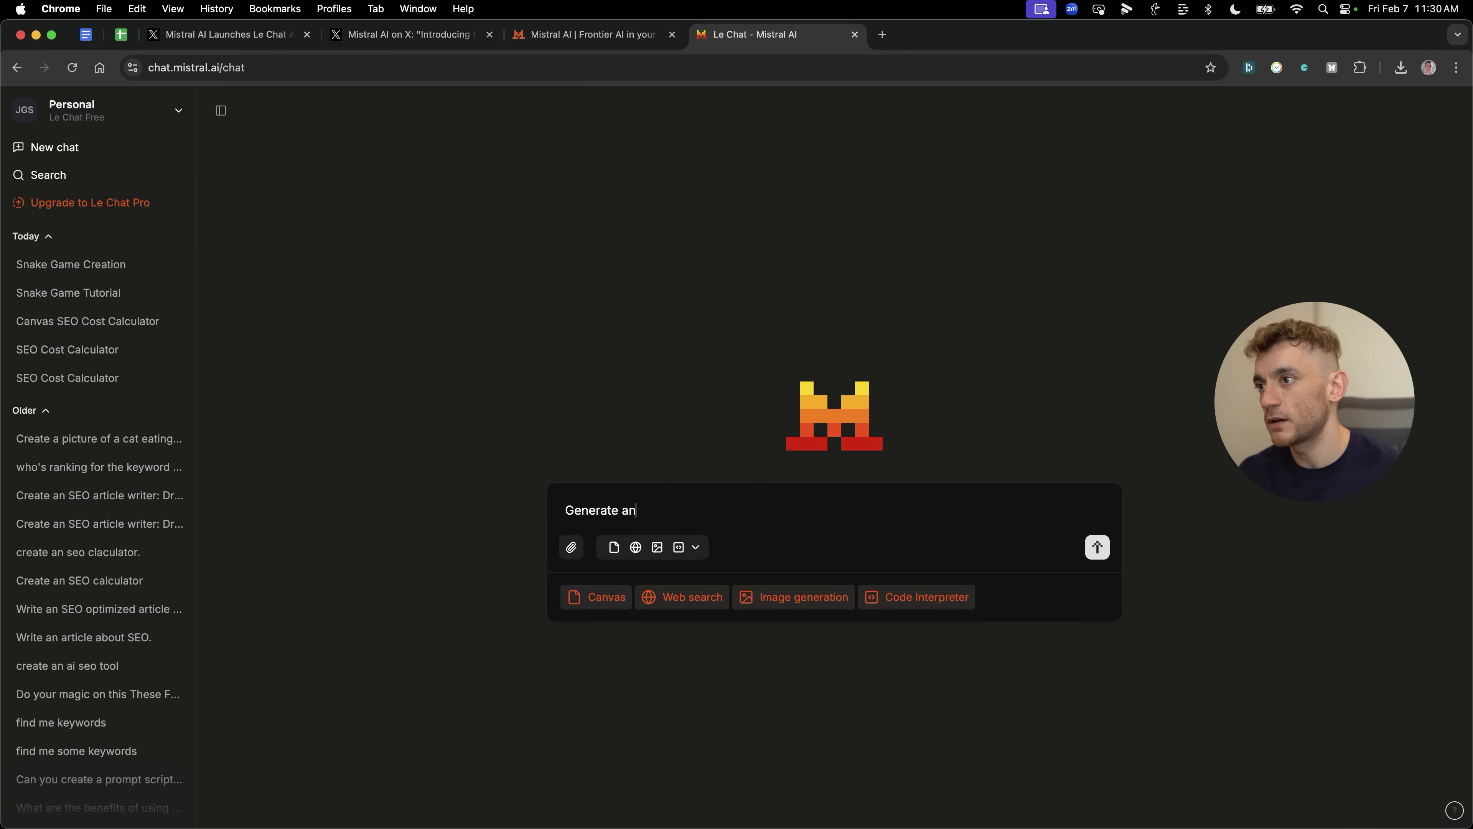
{"action": "type", "text": " image of a a"}
{"action": "key", "text": "BackSpace"}
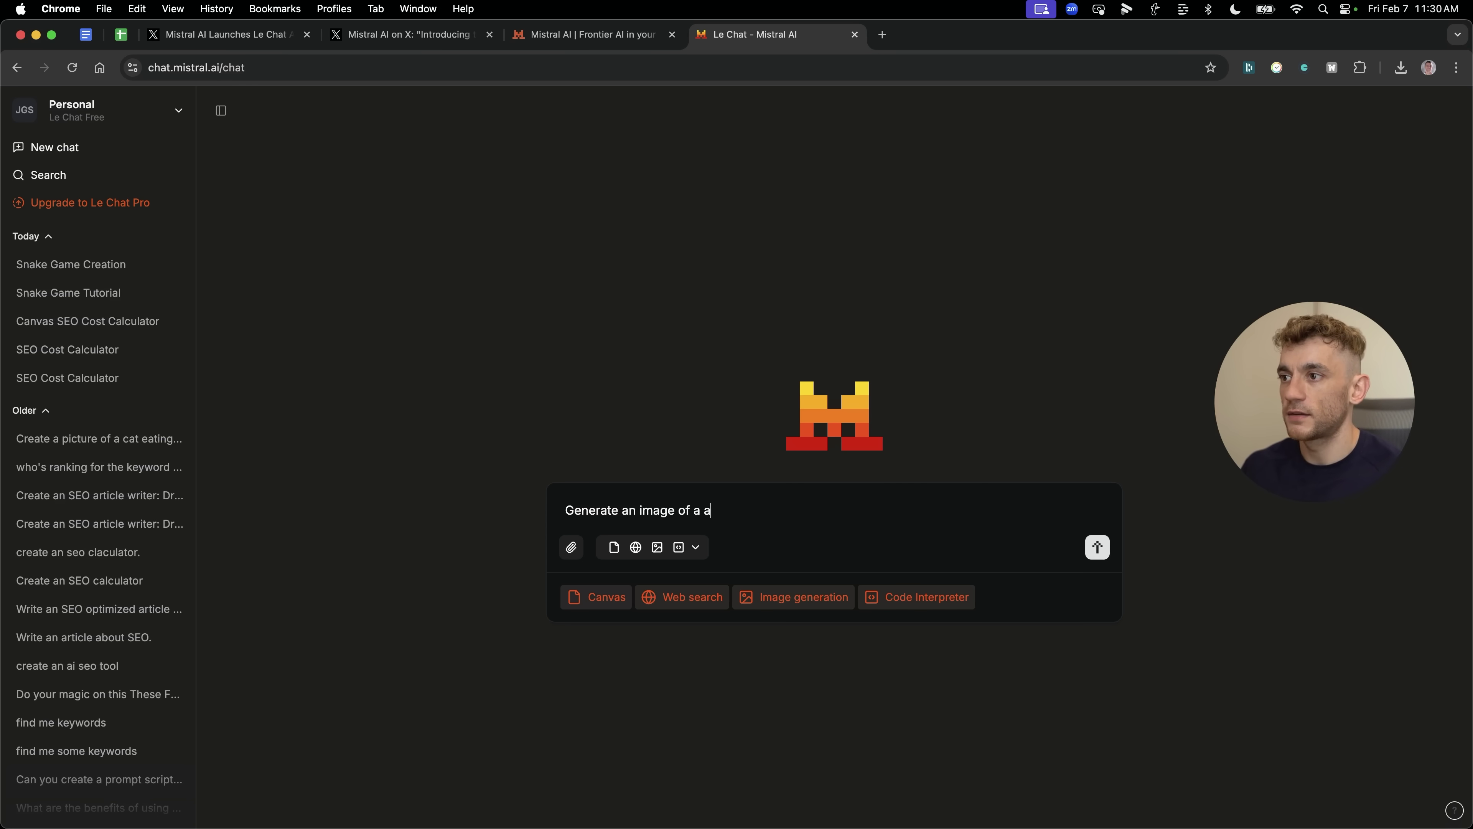
{"action": "type", "text": "cat eating a banana"}
{"action": "key", "text": "Return"}
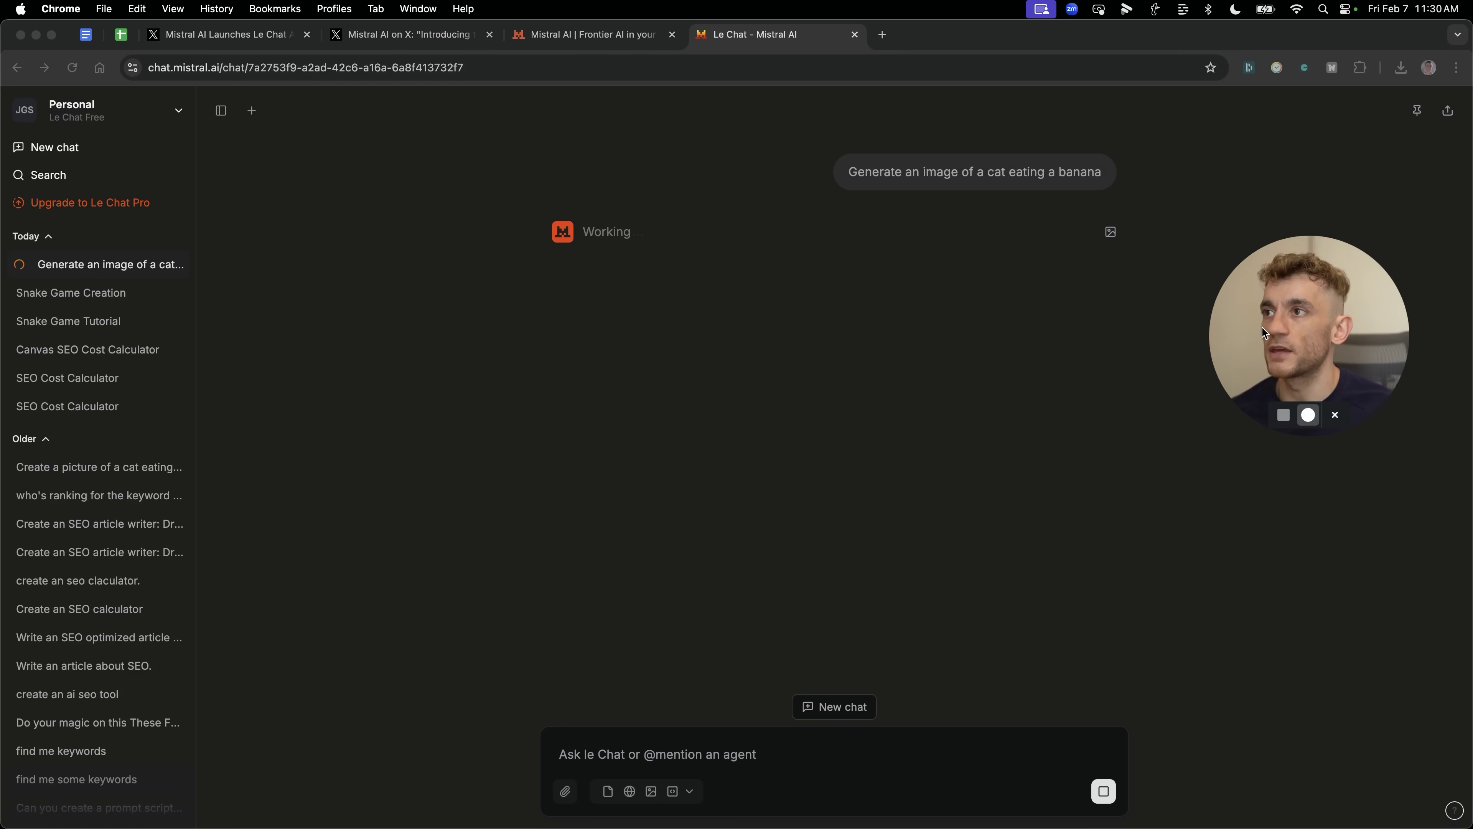
{"action": "left_click", "coordinate": [756, 431]}
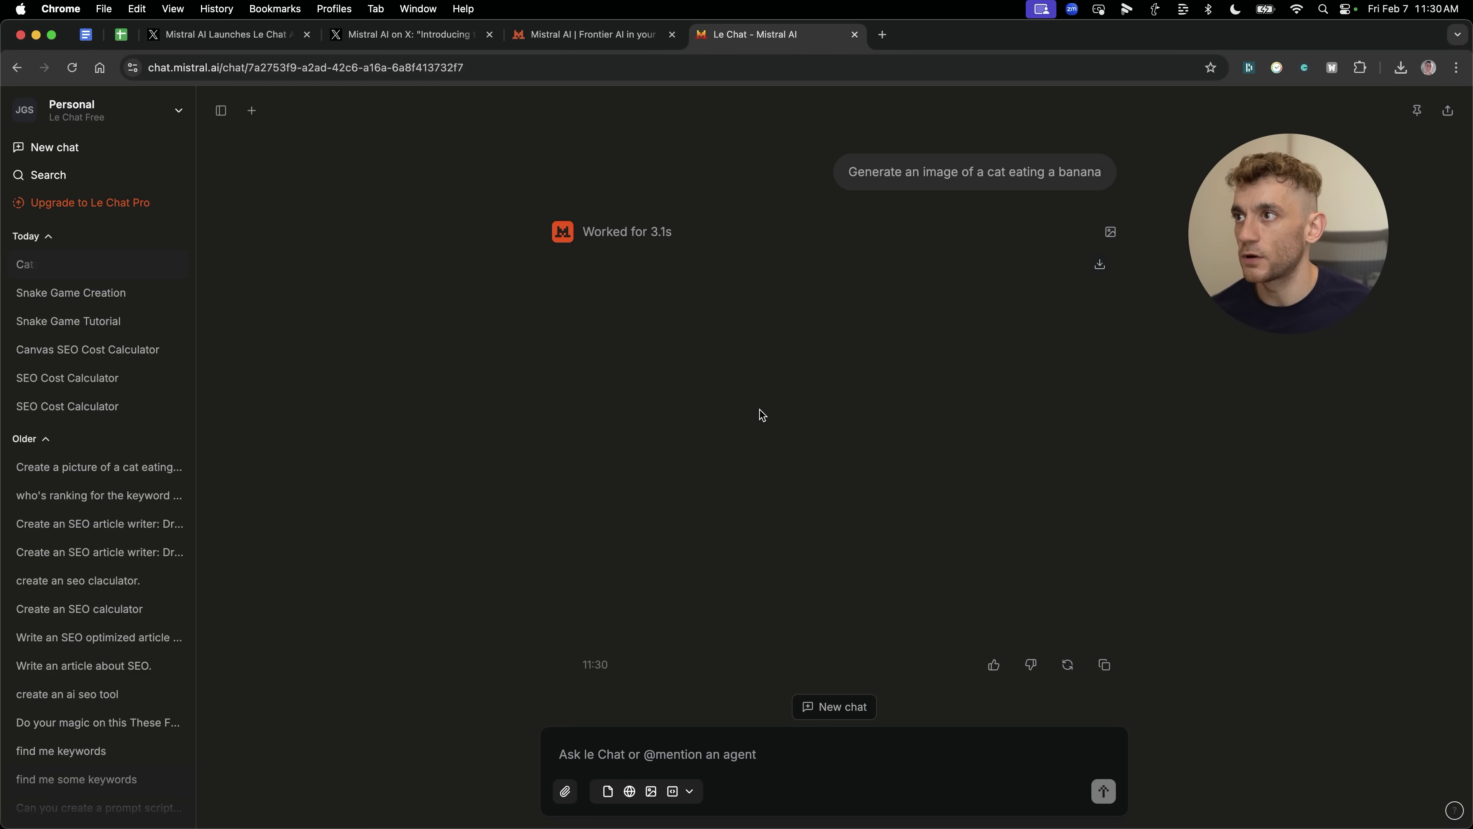
Step: Copy the Le Chat prompt "Generate an image of a cat eating a banana" and send it to ChatGPT in a new tab
{"action": "triple_click", "coordinate": [913, 170]}
{"action": "key", "text": "super+c"}
{"action": "key", "text": "super+t"}
{"action": "type", "text": "chat"}
{"action": "key", "text": "Return"}
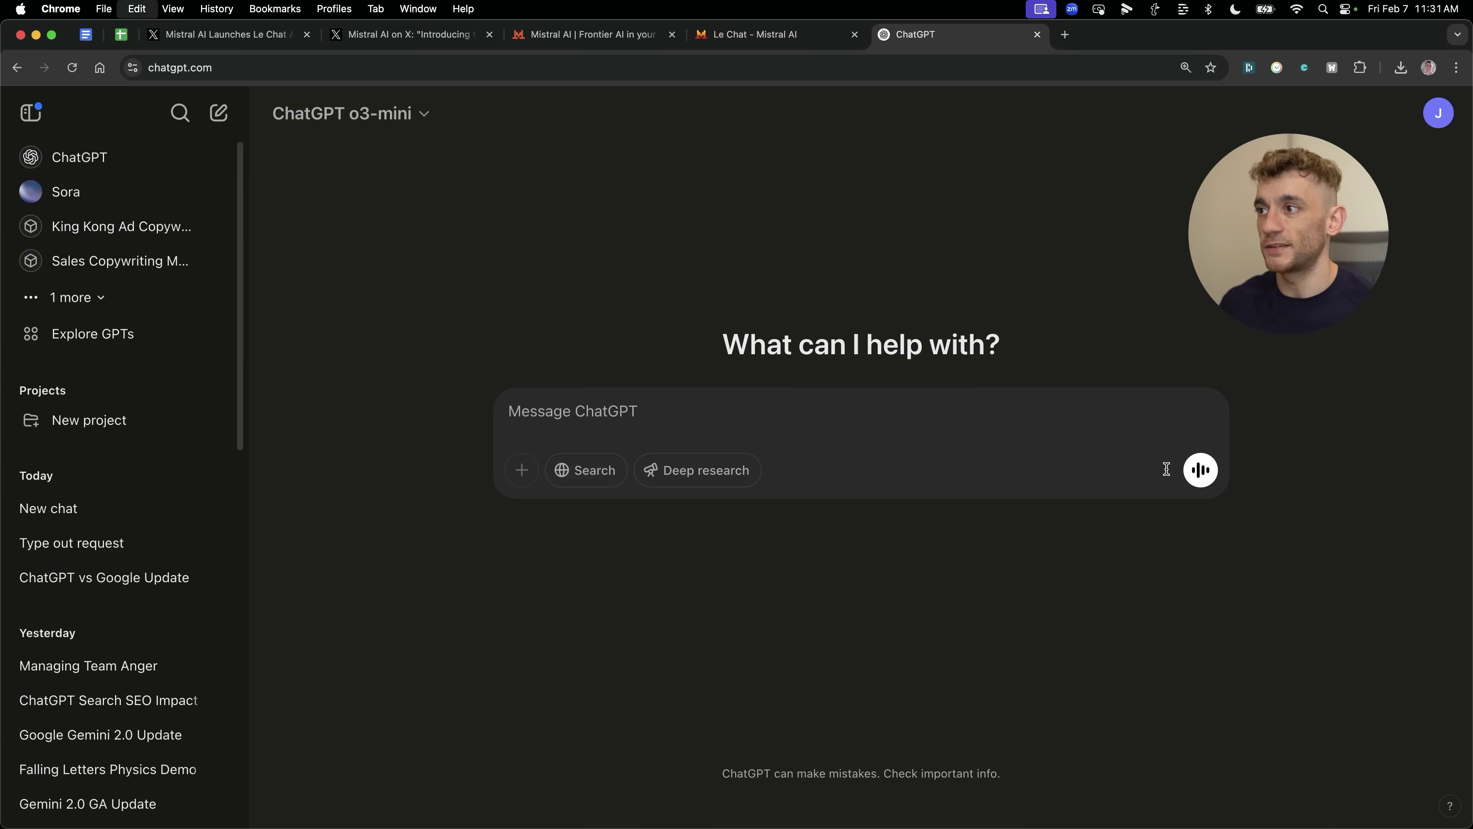
{"action": "key", "text": "super+v"}
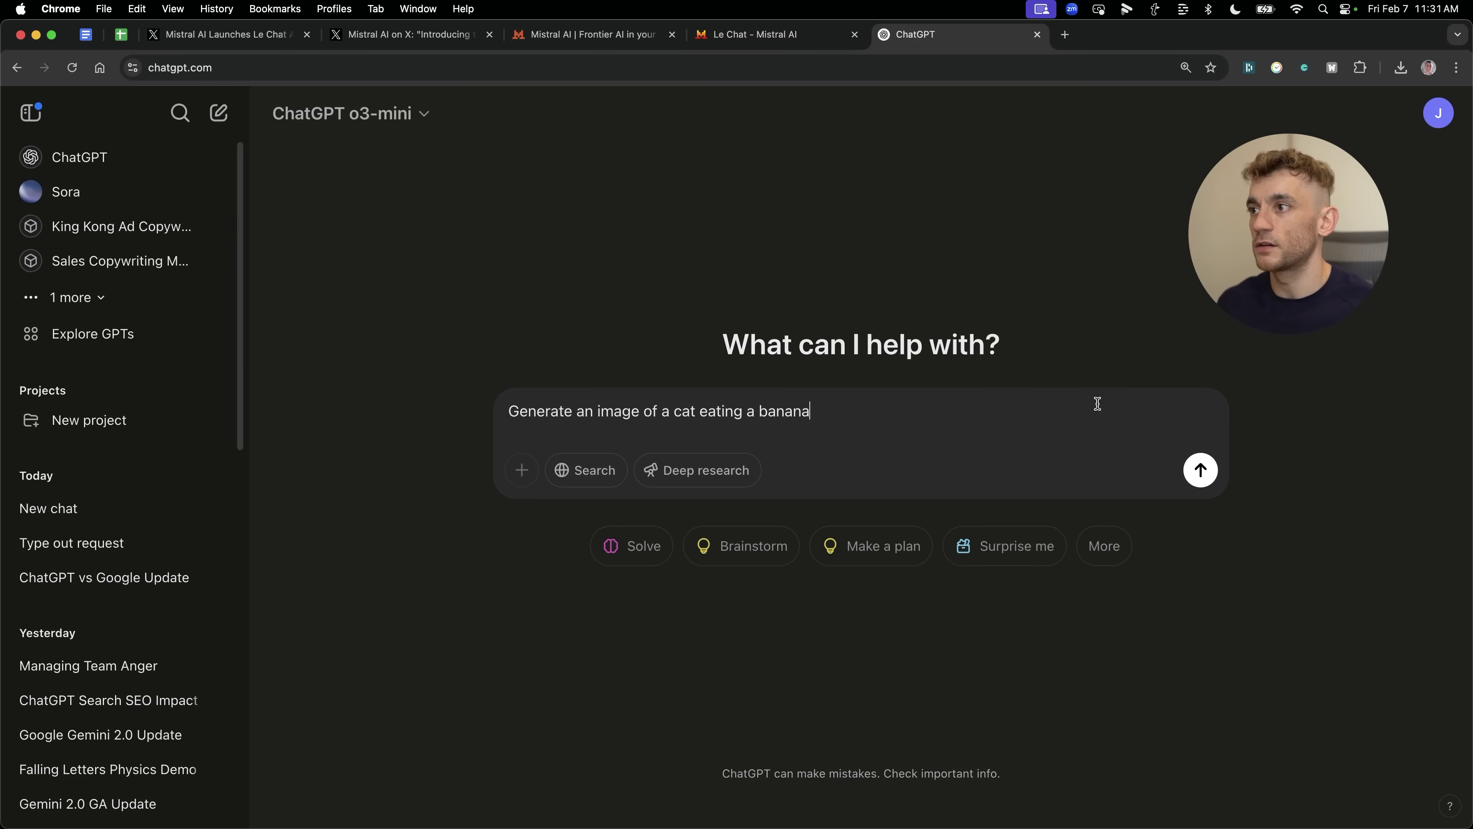
{"action": "key", "text": "Return"}
Step: Check the cat image in the Le Chat conversation and return to the ChatGPT conversation
{"action": "left_click", "coordinate": [792, 37]}
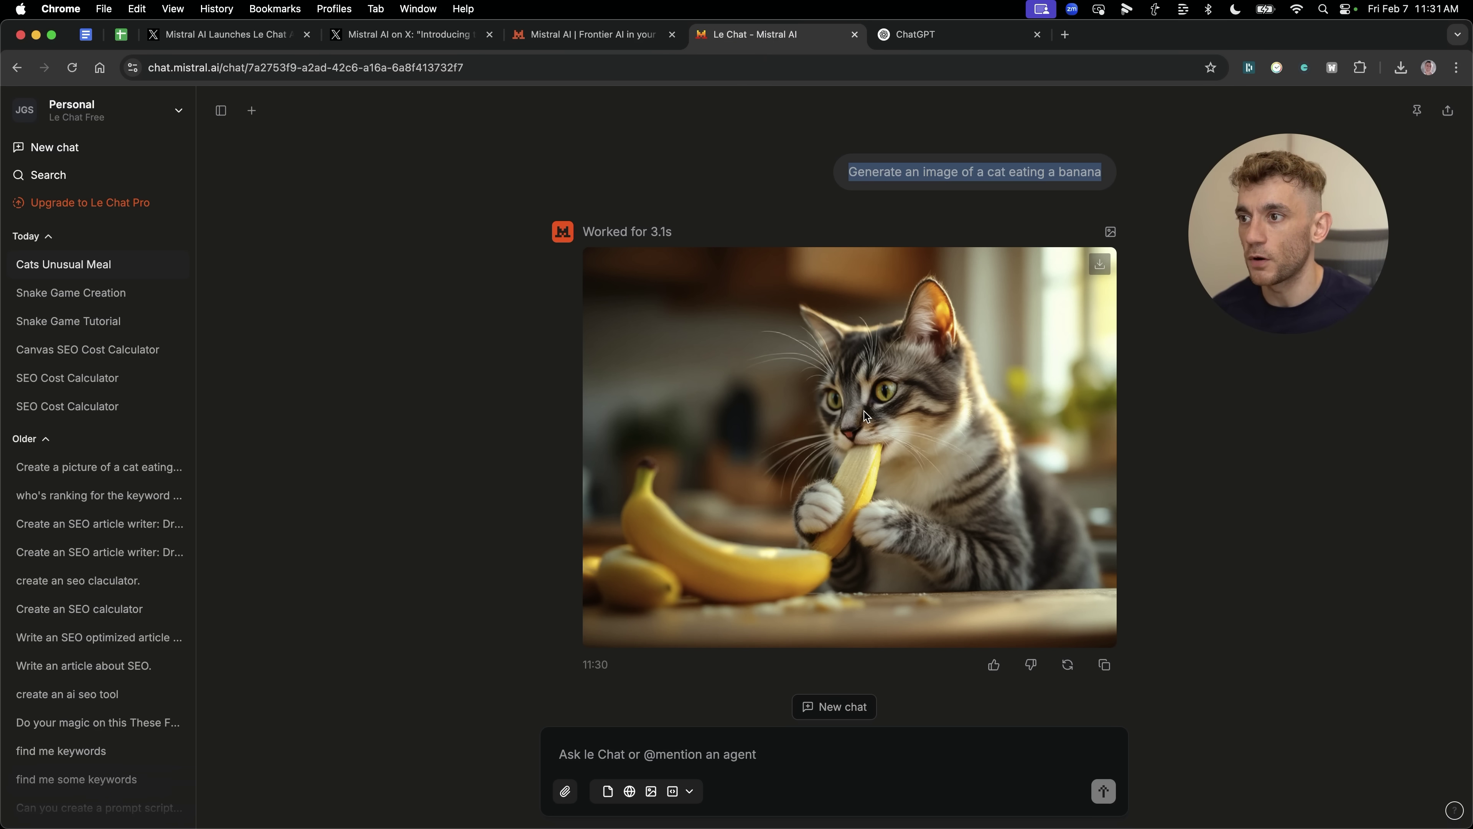
{"action": "left_click", "coordinate": [1258, 541]}
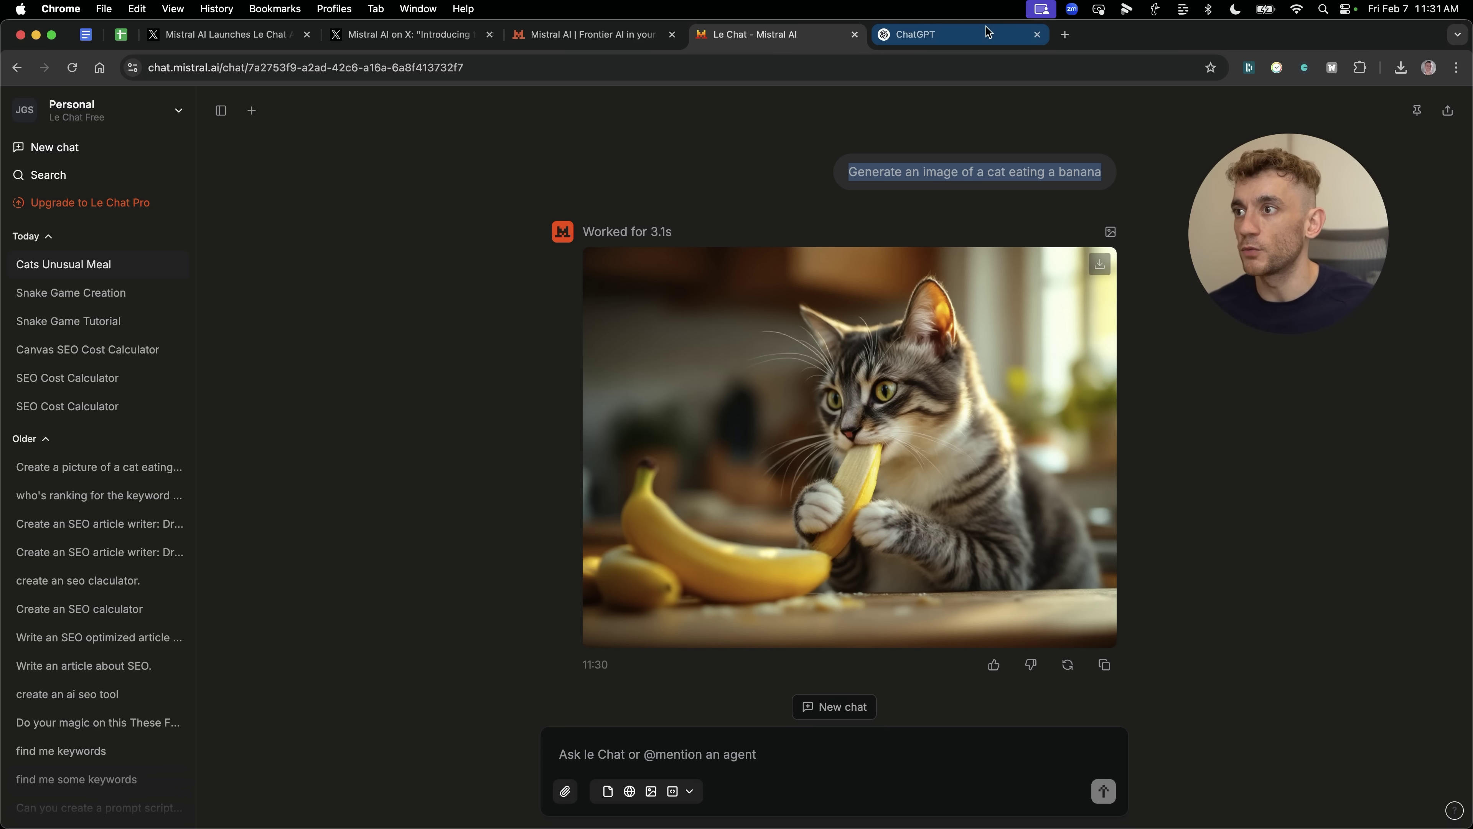
{"action": "left_click", "coordinate": [957, 34]}
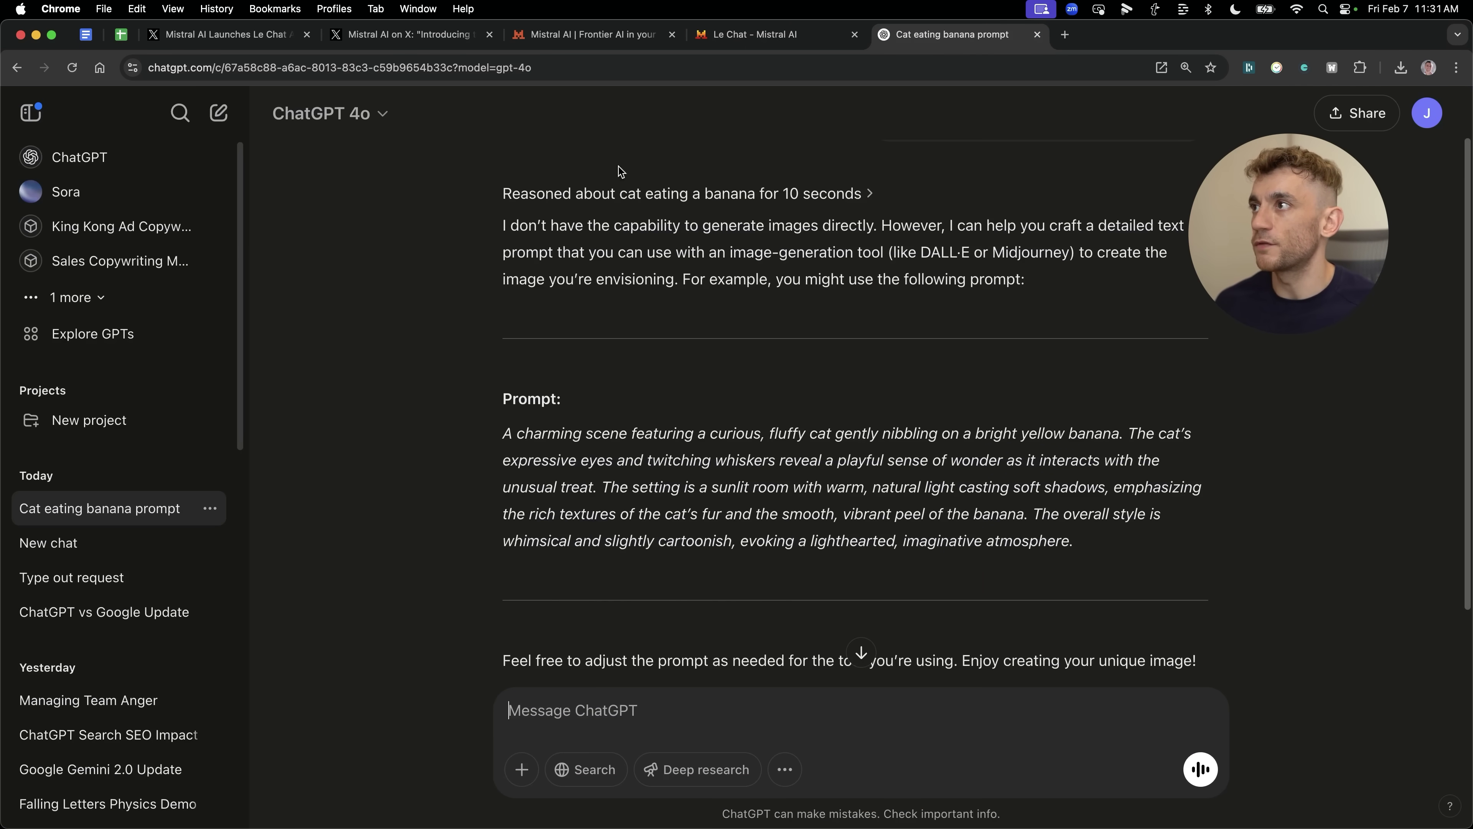
Step: Resend the prompt "Generate an image of a cat eating a banana" in the same conversation using ChatGPT 4o
{"action": "scroll", "coordinate": [793, 381], "scroll_direction": "up", "scroll_amount": 2}
{"action": "left_click", "coordinate": [790, 719]}
{"action": "key", "text": "super+v"}
{"action": "key", "text": "Return"}
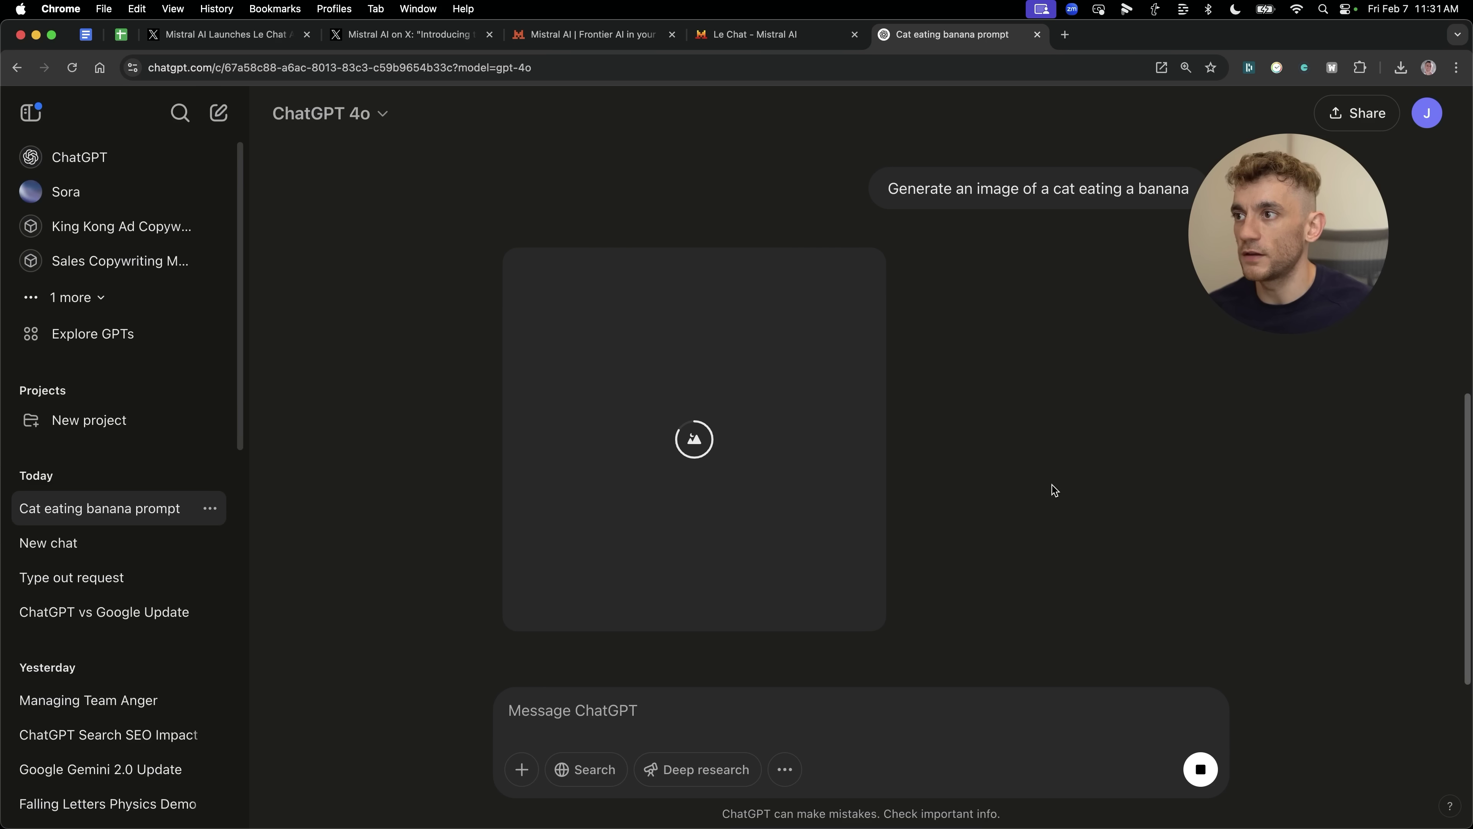
Step: Compare Le Chat's cat image with ChatGPT's, viewing the ChatGPT image enlarged and closing it again
{"action": "key", "text": "ctrl+shift+Tab"}
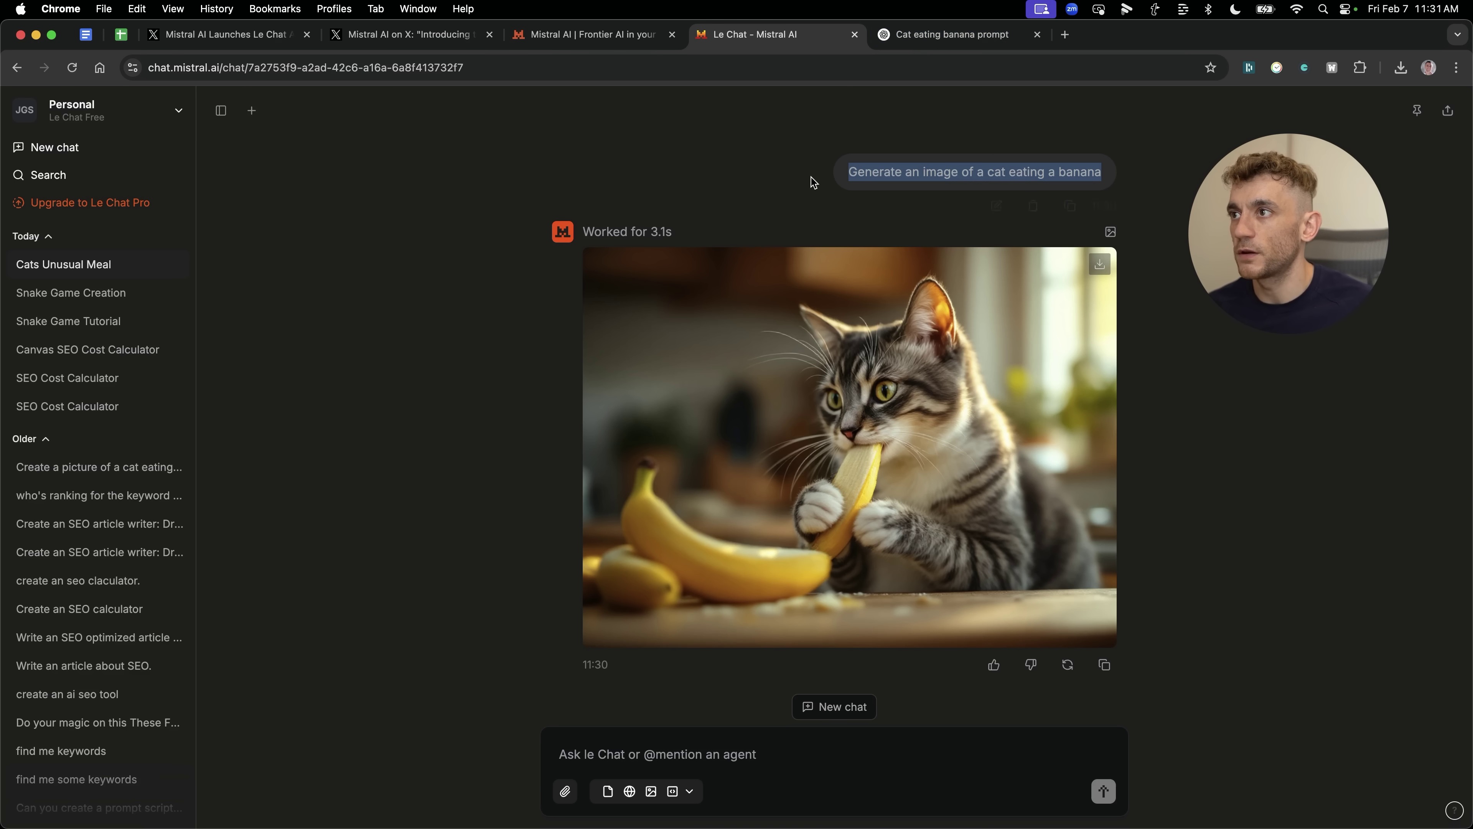
{"action": "left_click", "coordinate": [908, 39]}
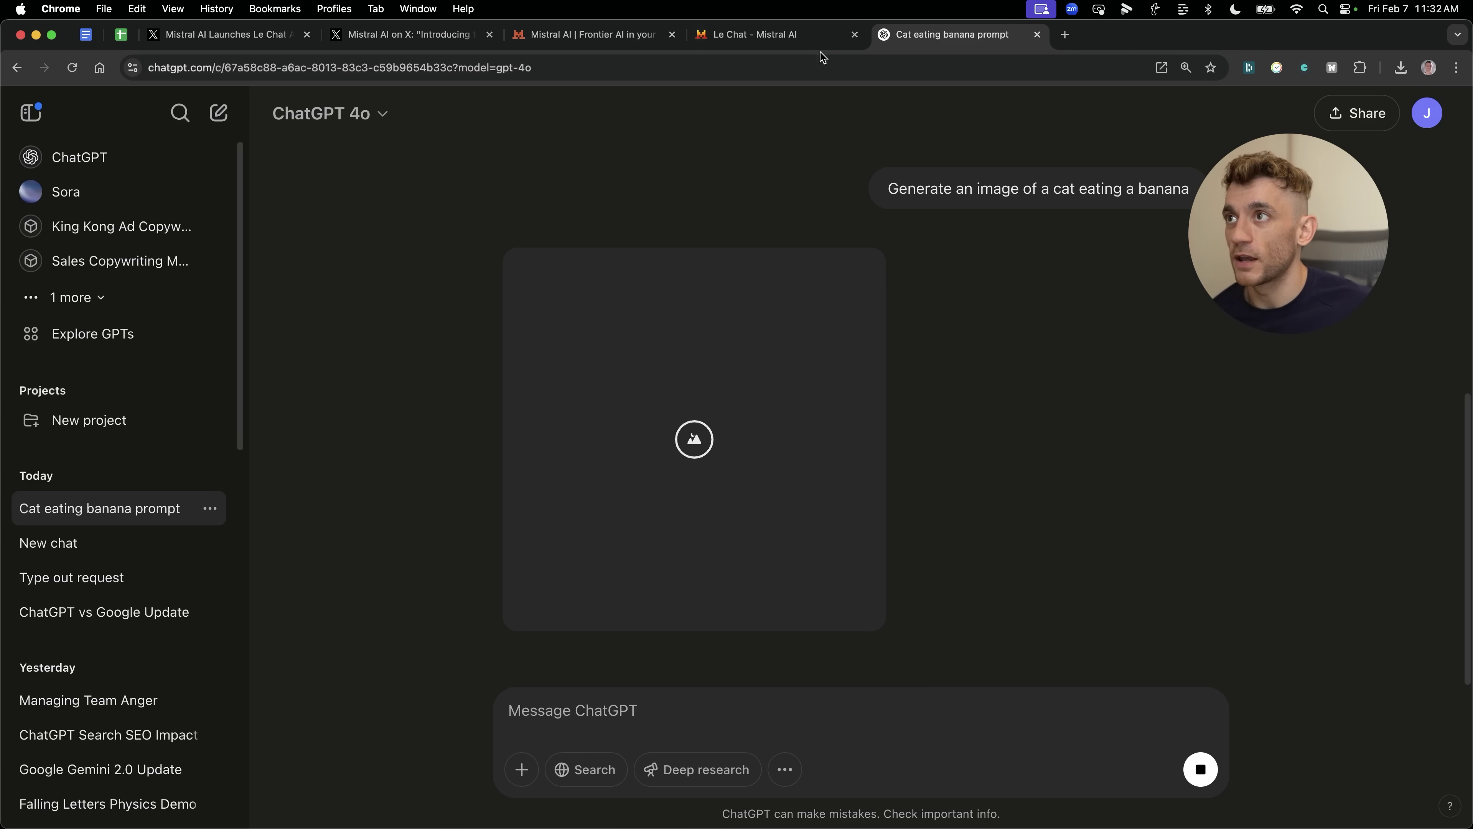
{"action": "left_click", "coordinate": [815, 36]}
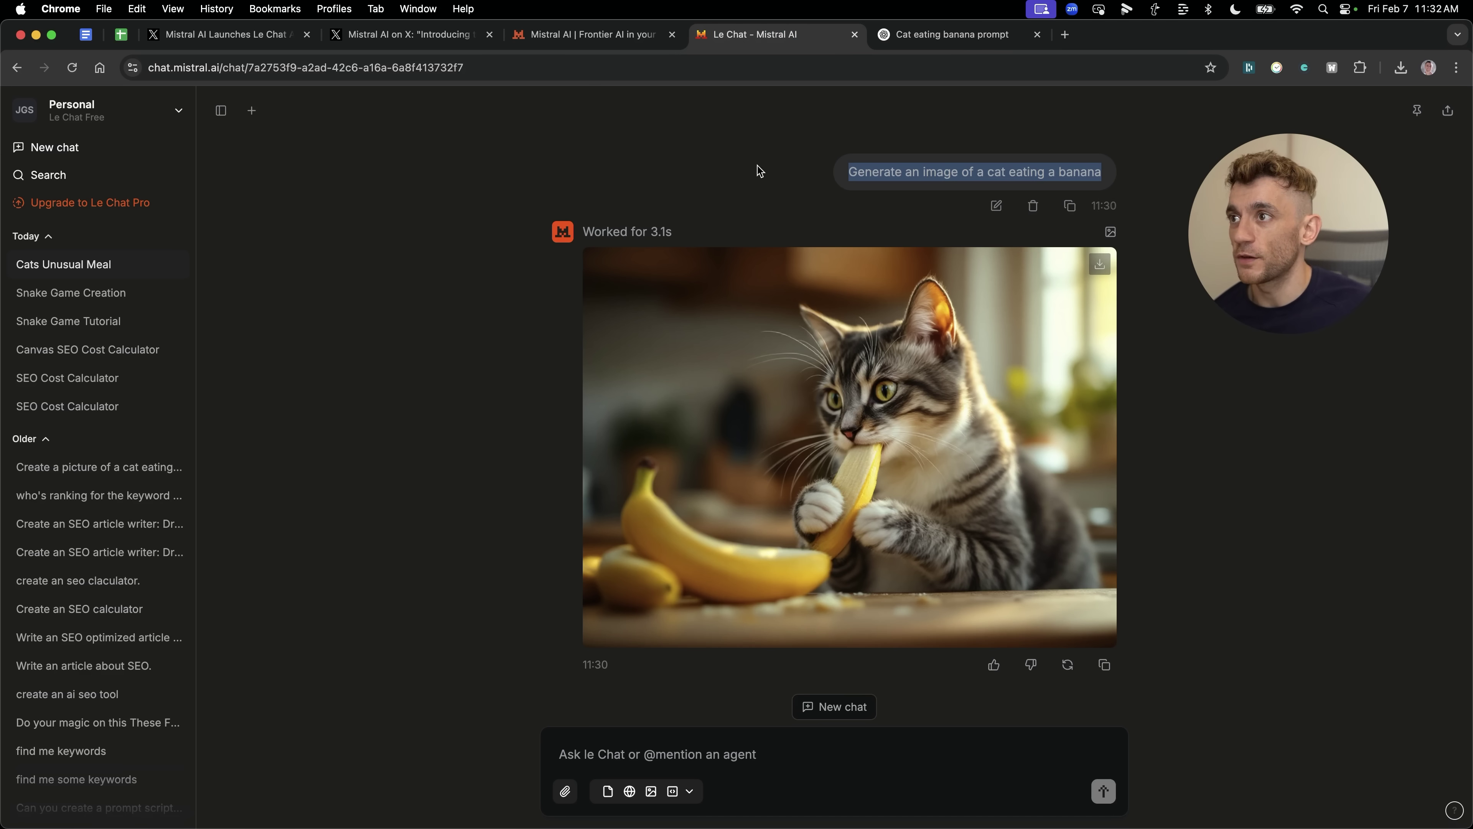
{"action": "left_click", "coordinate": [937, 32]}
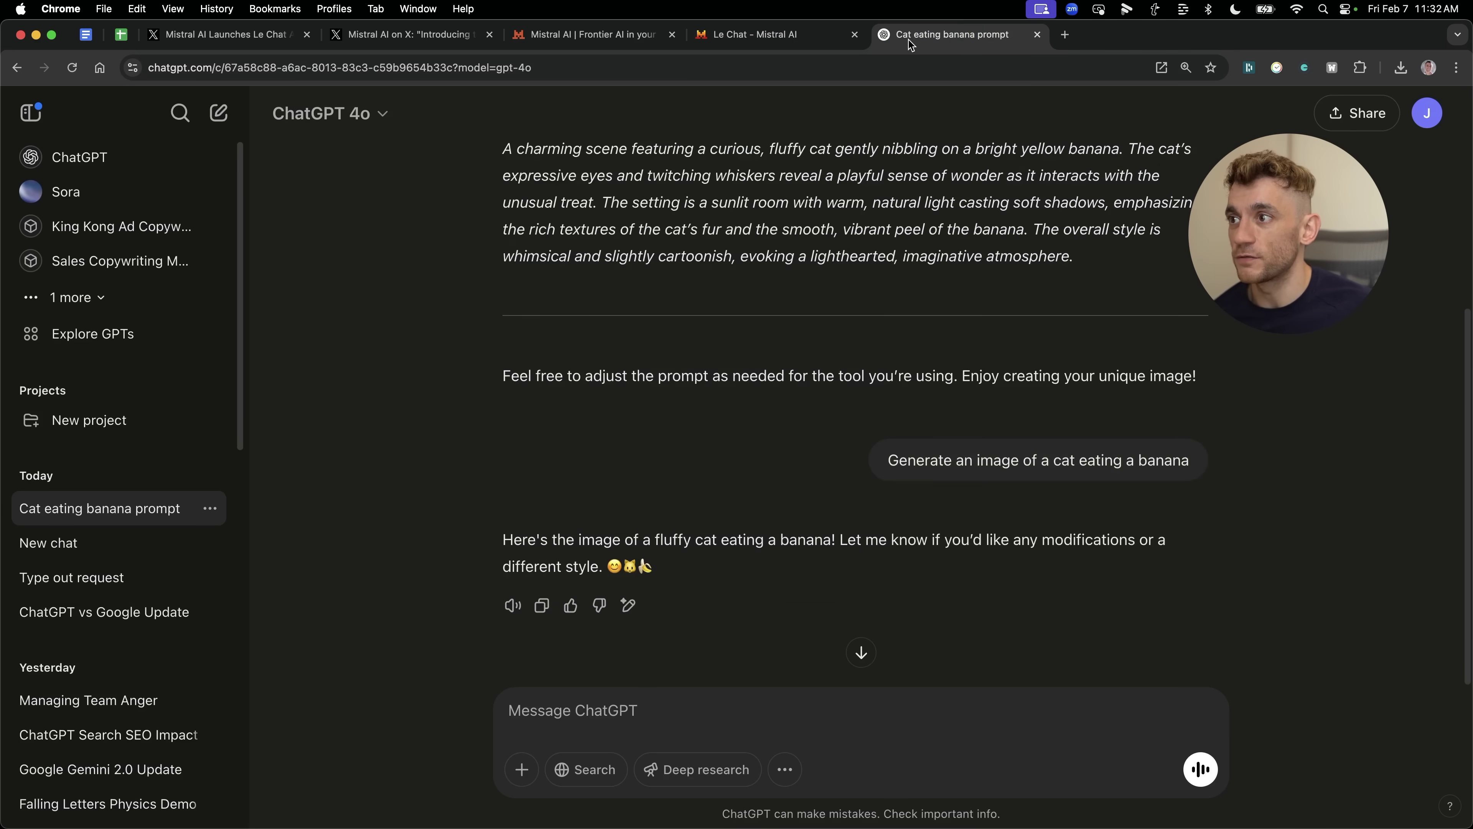
{"action": "left_click", "coordinate": [851, 443]}
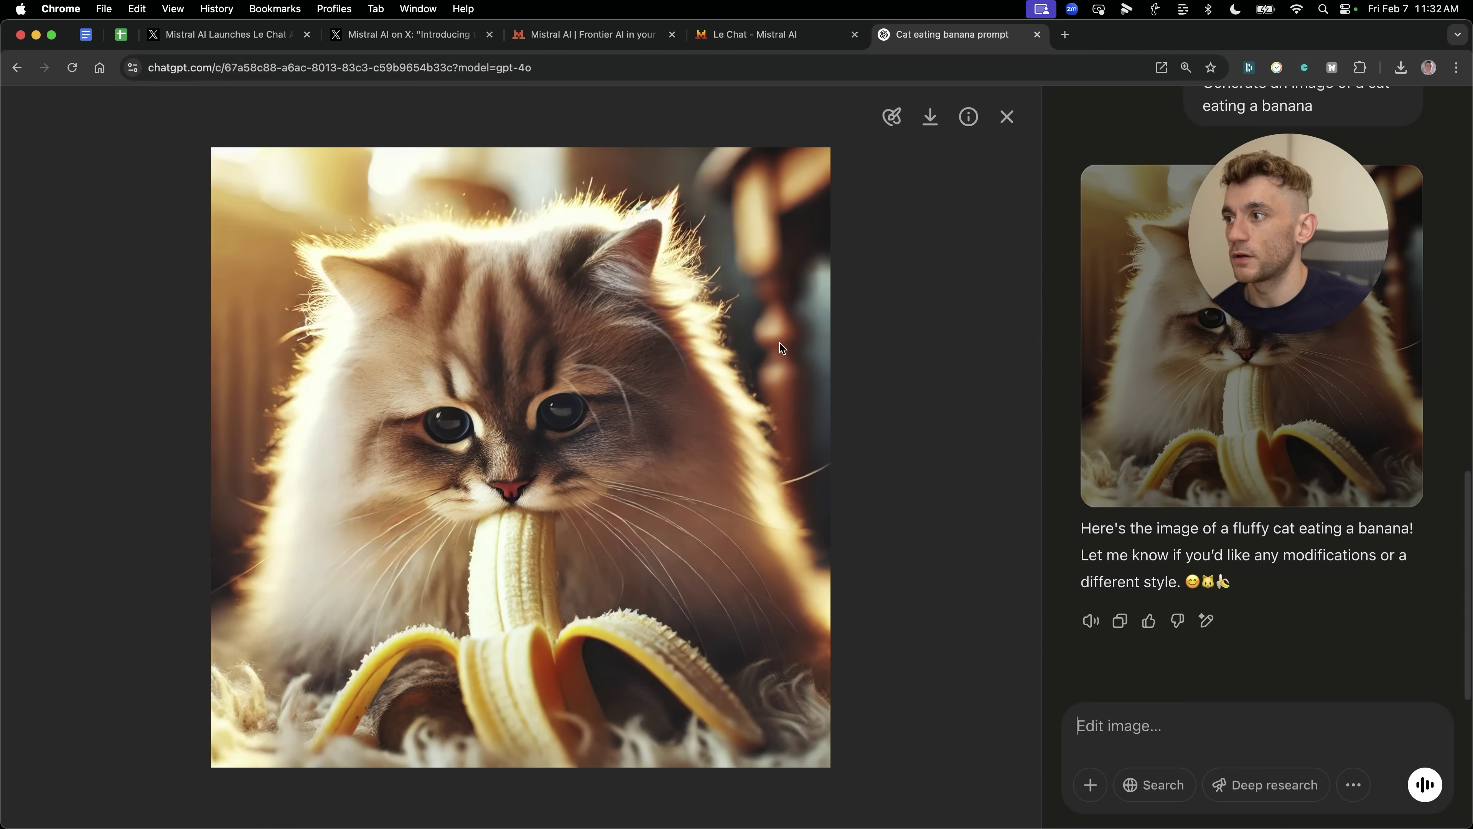
{"action": "left_click", "coordinate": [780, 45]}
{"action": "left_click", "coordinate": [893, 38]}
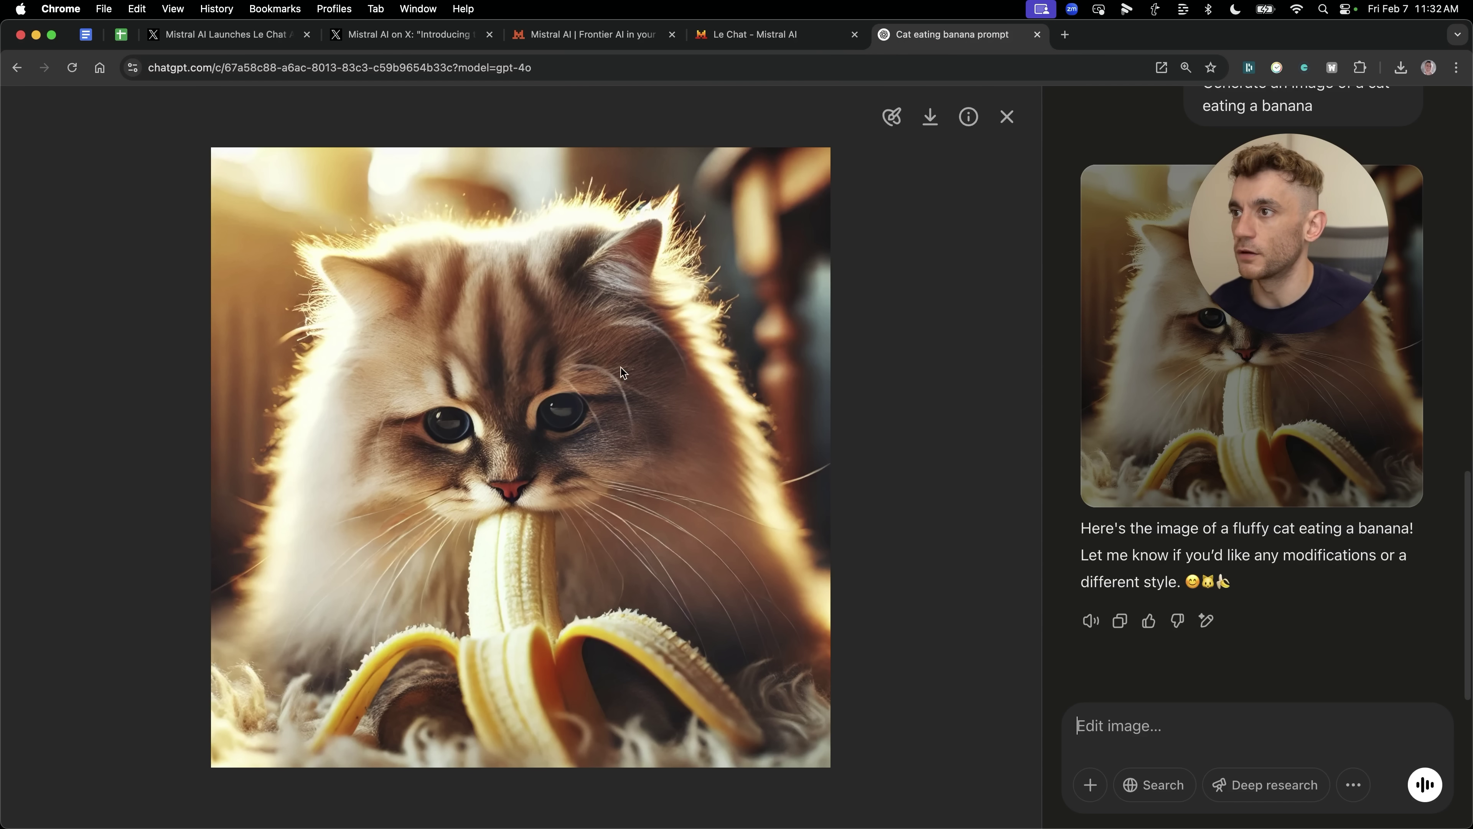
{"action": "key", "text": "Escape"}
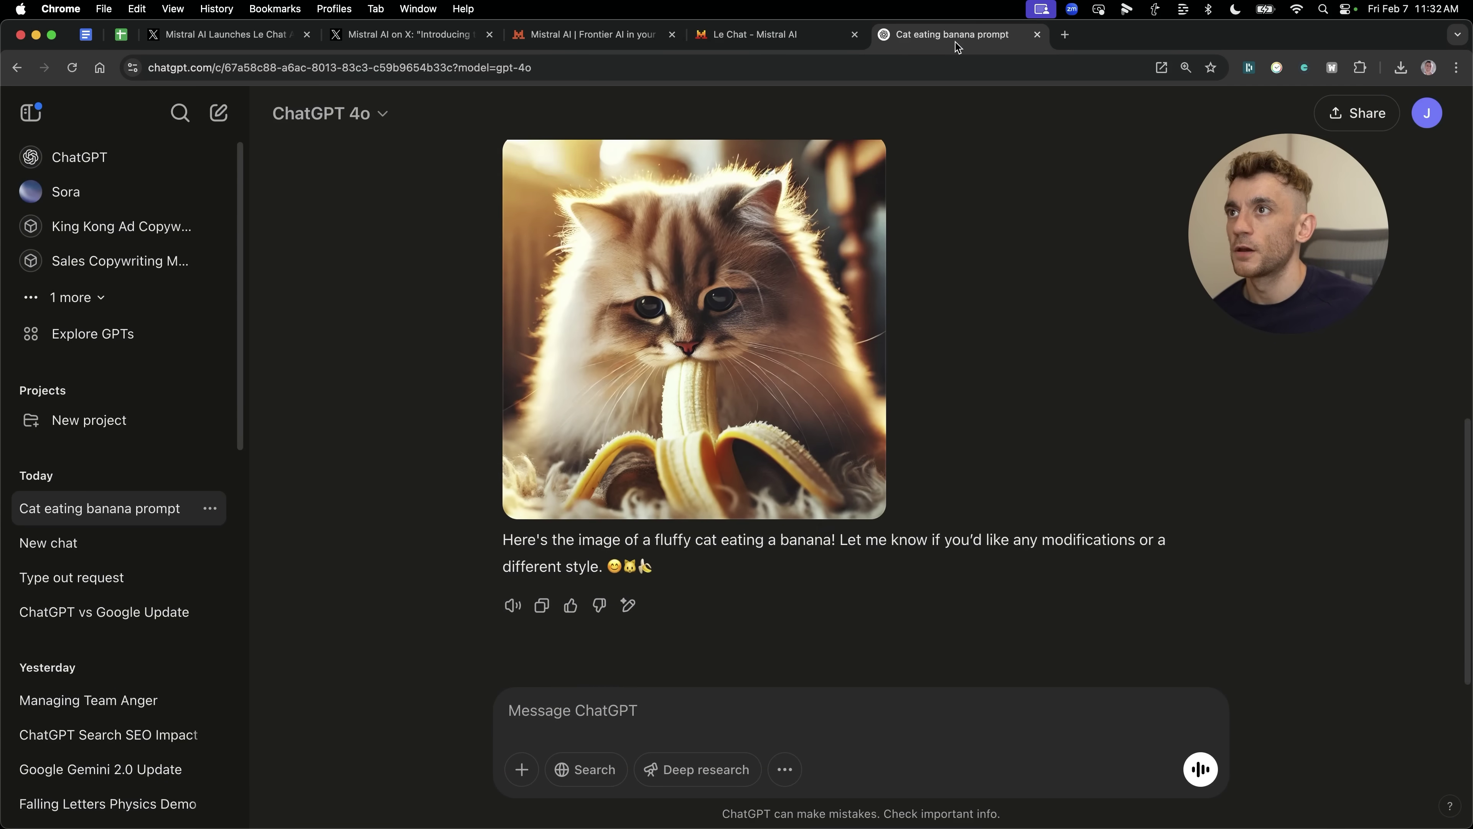
Step: Close the browser tabs for ChatGPT, the Mistral homepage and the Mistral AI post on X
{"action": "key", "text": "super+w"}
{"action": "left_click", "coordinate": [591, 36]}
{"action": "key", "text": "super+w"}
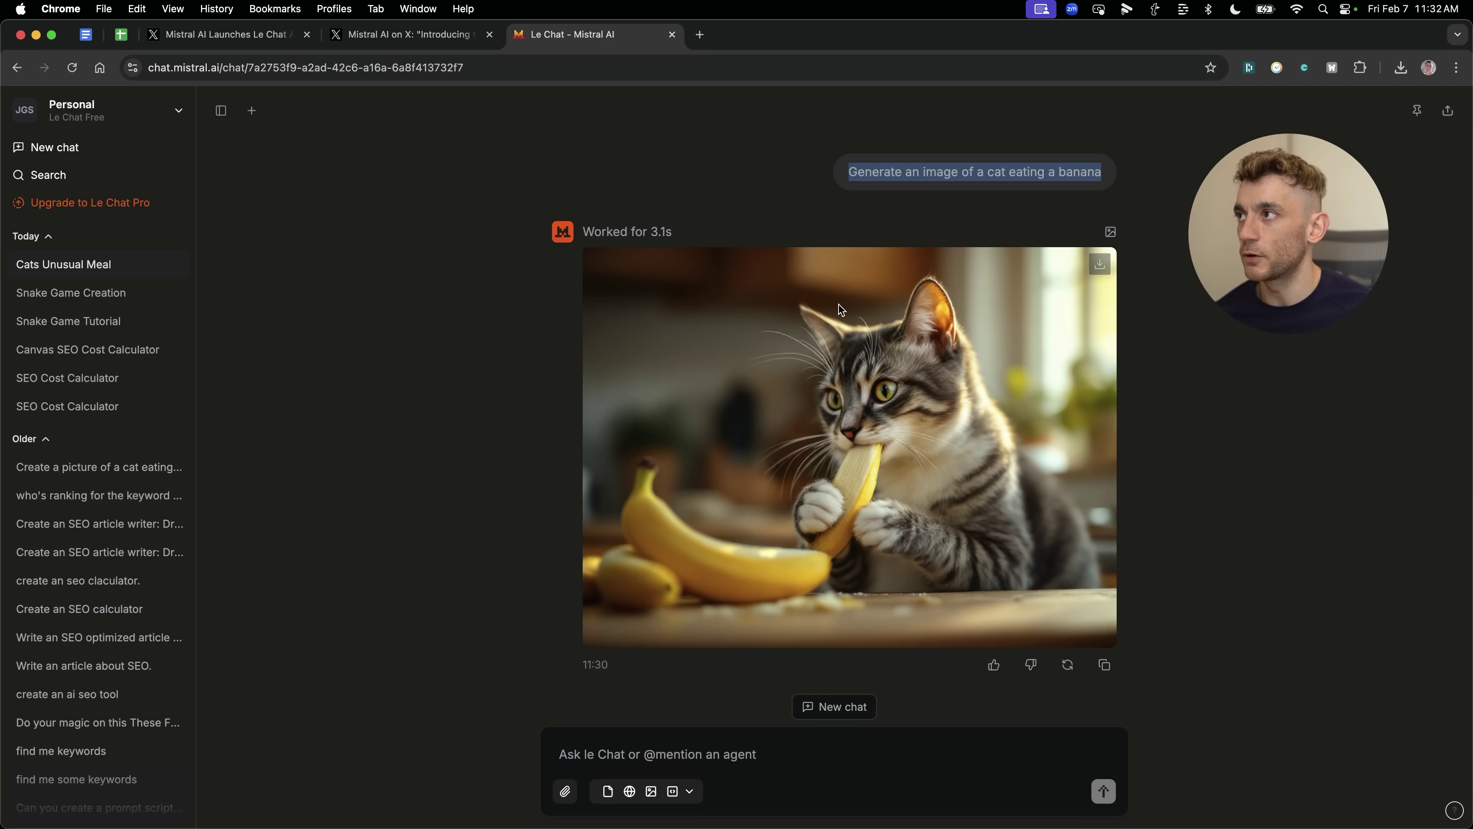
{"action": "key", "text": "super+w"}
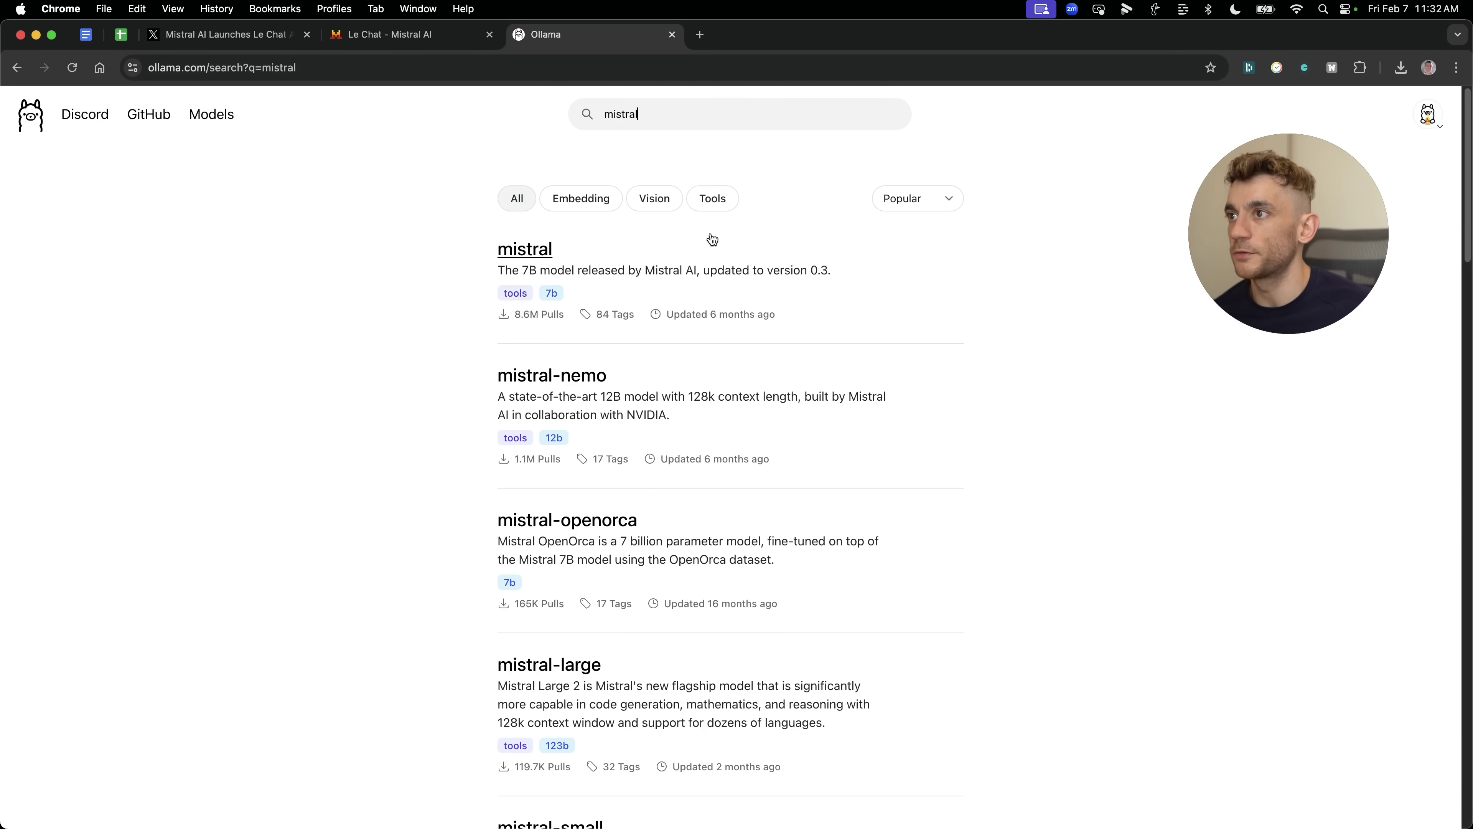
Step: Find mistral-small in the Ollama search results for mistral and open its model page in a new tab
{"action": "scroll", "coordinate": [736, 562], "scroll_direction": "down", "scroll_amount": 4}
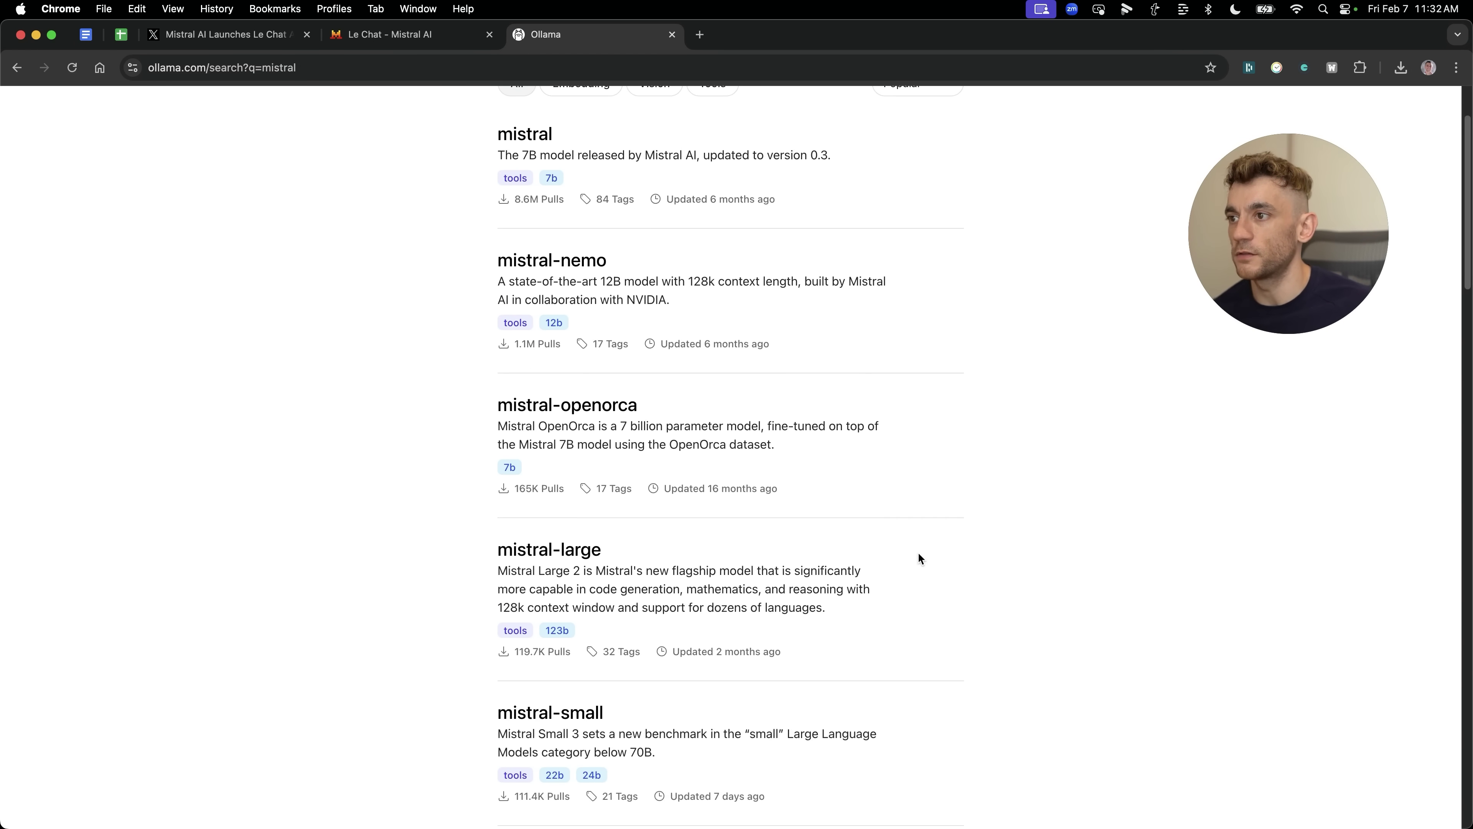
{"action": "scroll", "coordinate": [704, 477], "scroll_direction": "down", "scroll_amount": 5}
{"action": "scroll", "coordinate": [597, 509], "scroll_direction": "down", "scroll_amount": 2}
{"action": "left_click", "coordinate": [585, 464], "text": "super"}
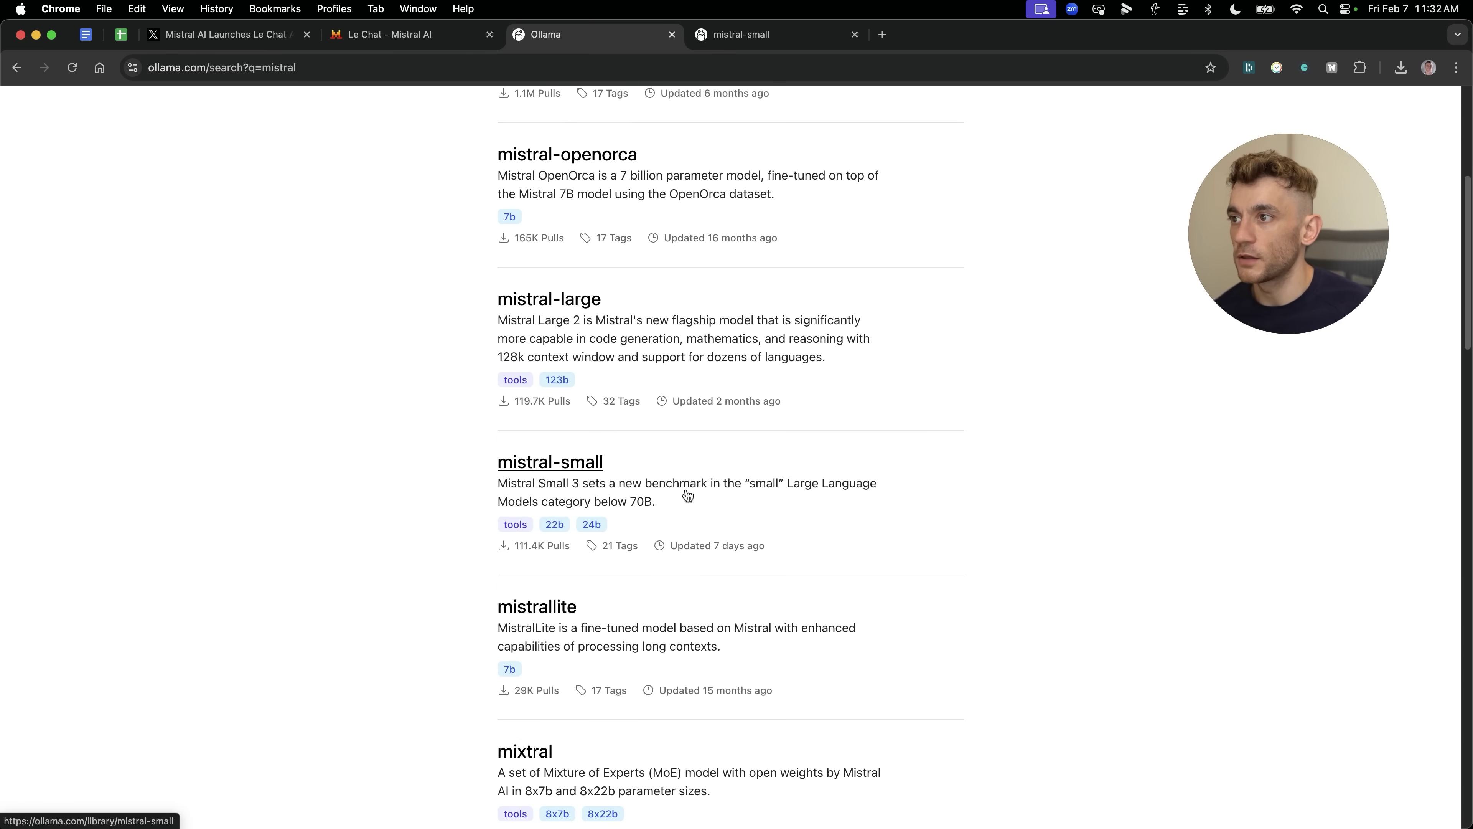
{"action": "left_click", "coordinate": [748, 36]}
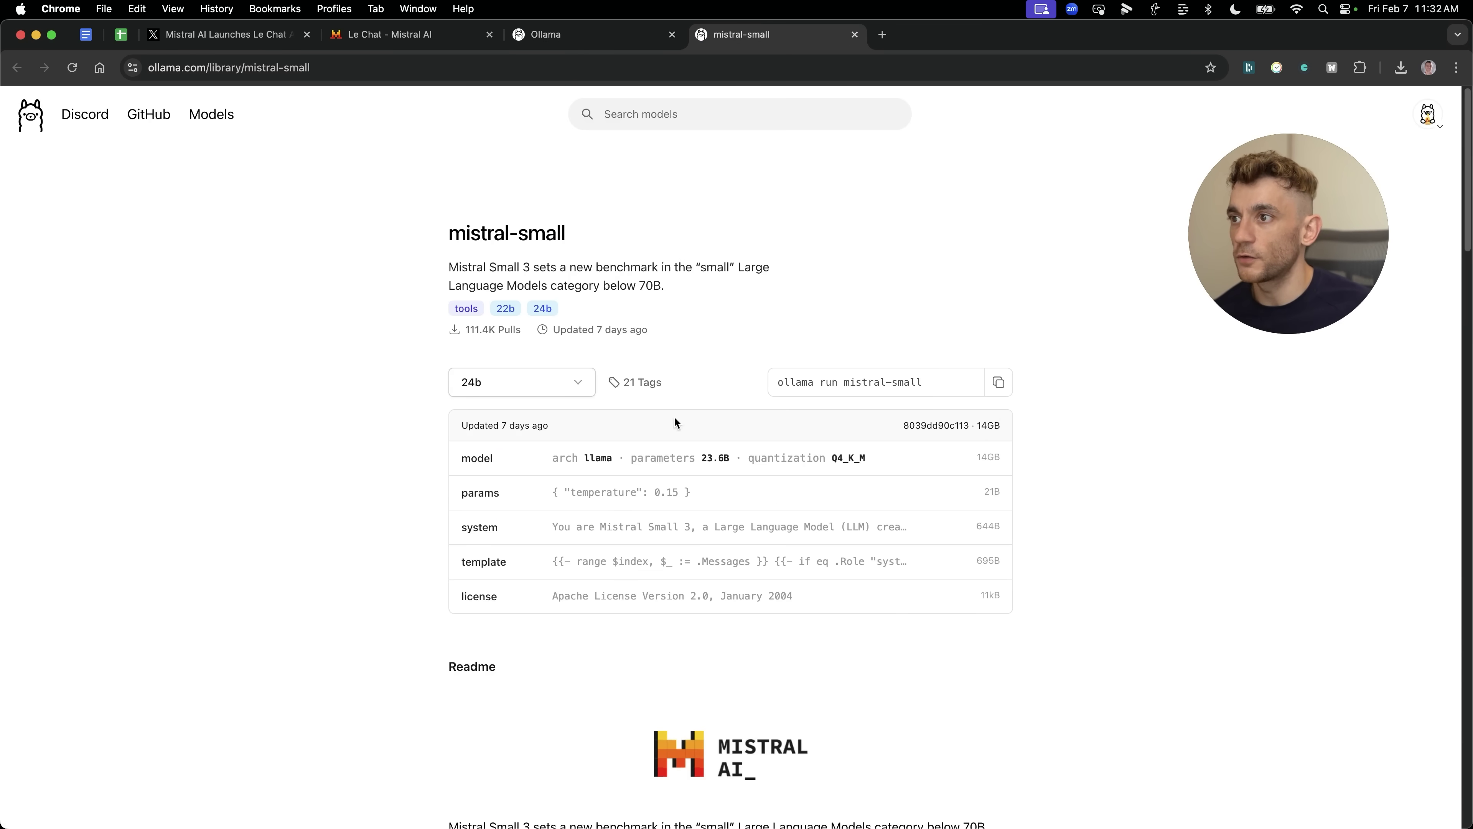
{"action": "left_click_drag", "start_coordinate": [694, 319], "coordinate": [449, 224]}
{"action": "left_click", "coordinate": [486, 231]}
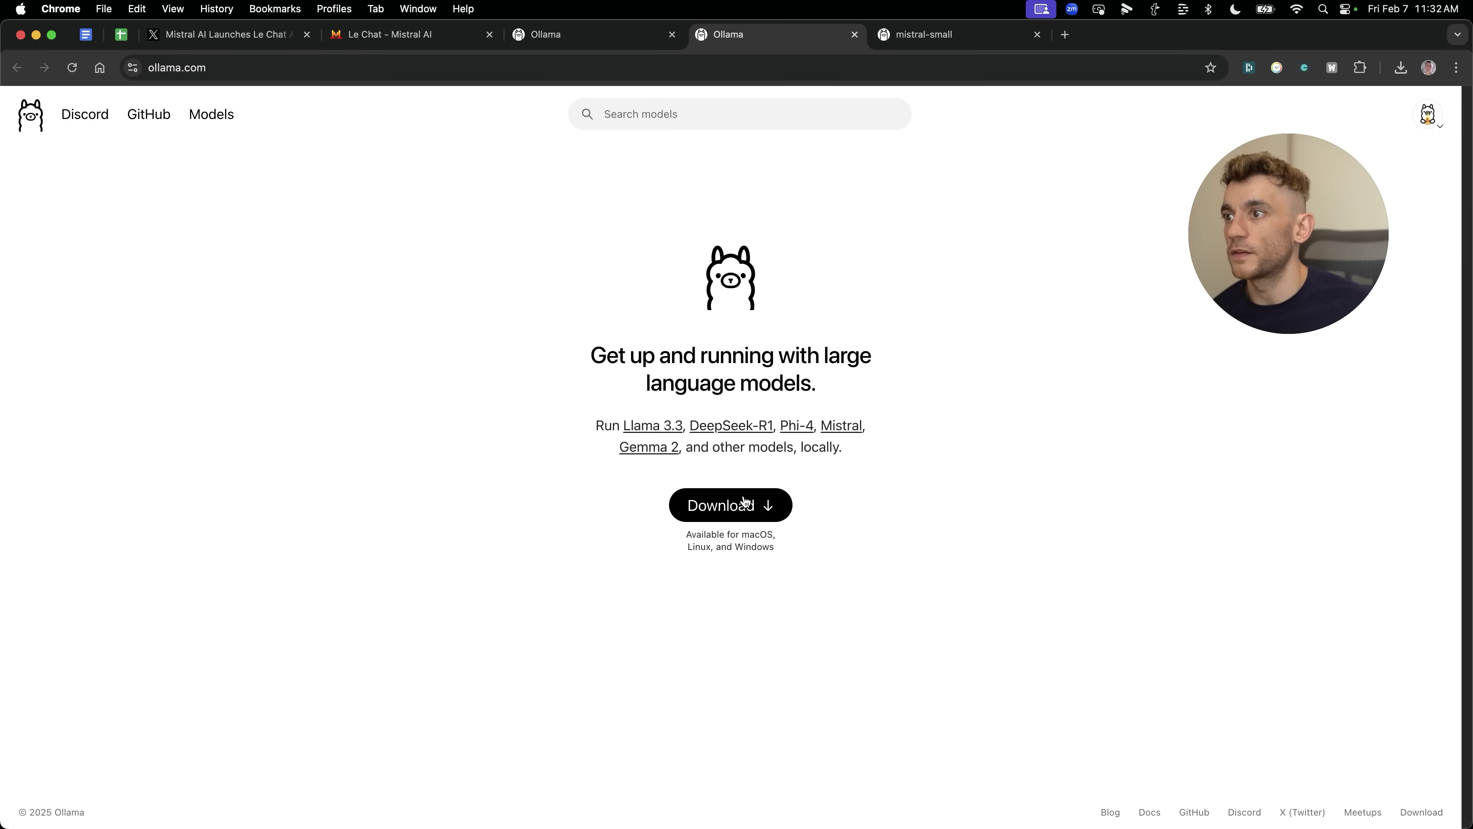
Step: Open the Ollama download page from the Ollama homepage and compare it with the mistral-small page
{"action": "left_click", "coordinate": [743, 500]}
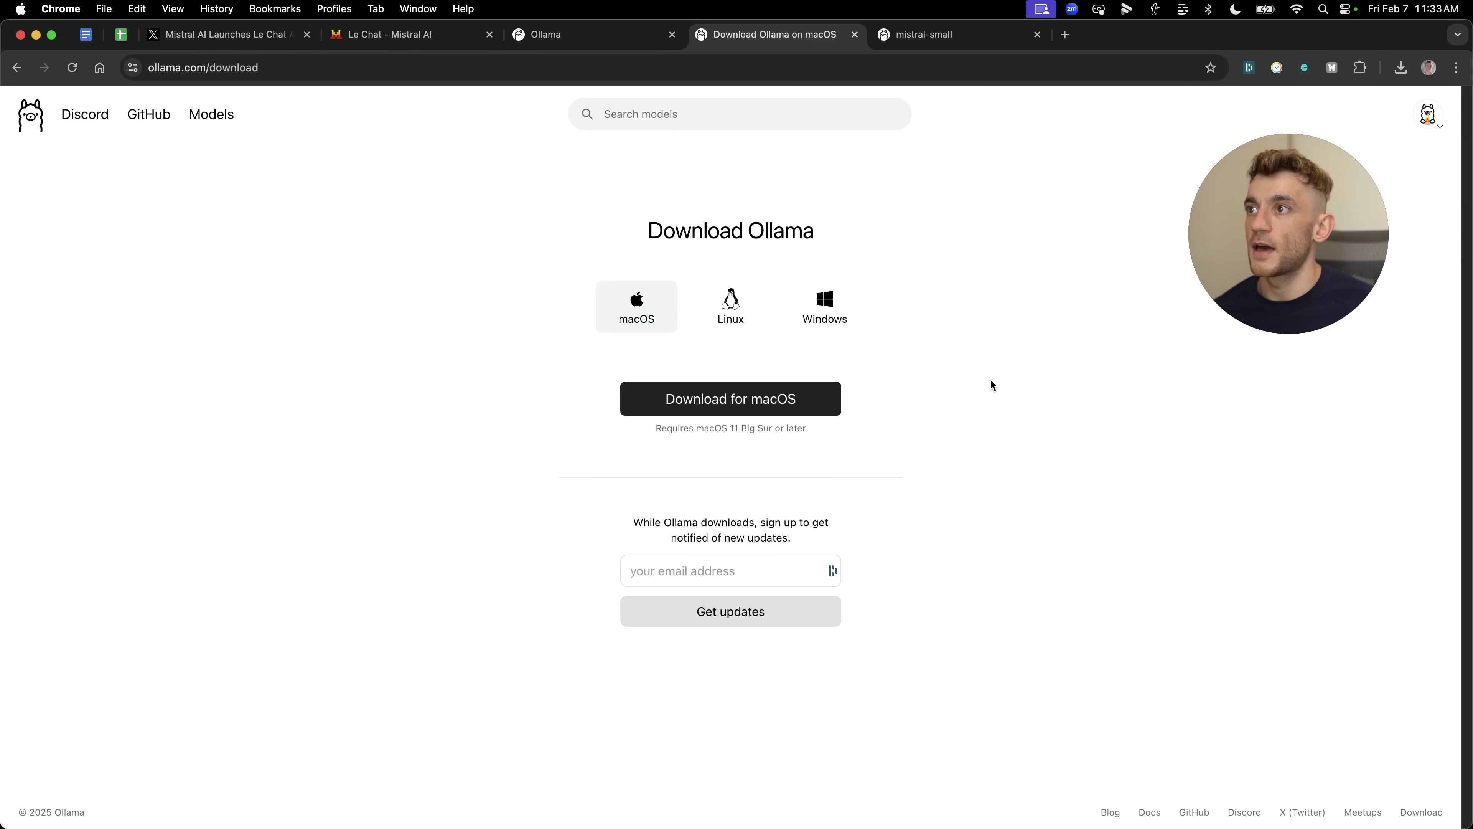
{"action": "left_click", "coordinate": [935, 42]}
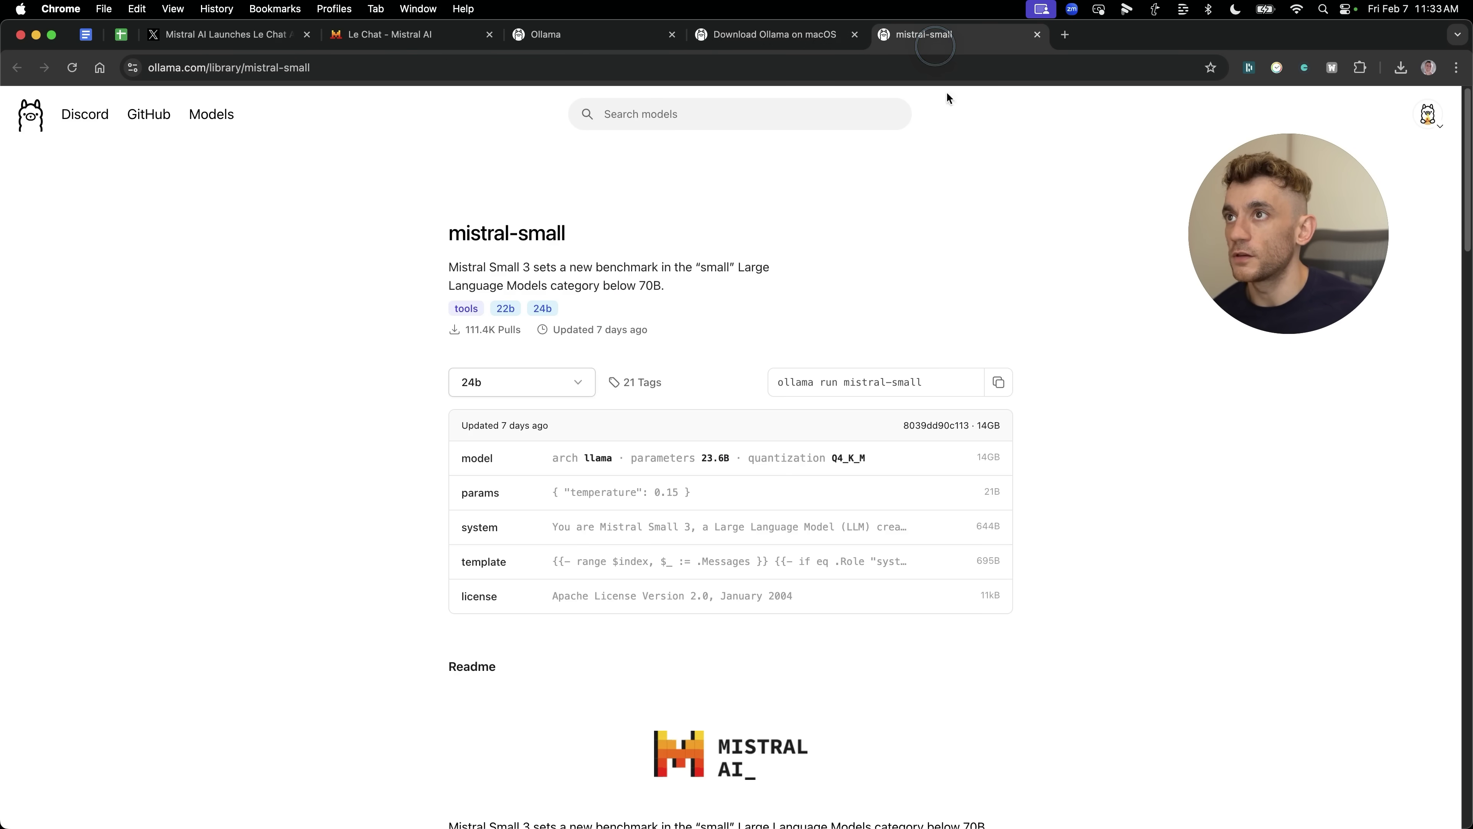
{"action": "left_click", "coordinate": [758, 36]}
{"action": "left_click", "coordinate": [1057, 467]}
Step: Launch the Ollama application on the Mac
{"action": "key", "text": "super+space"}
{"action": "key", "text": "super+space"}
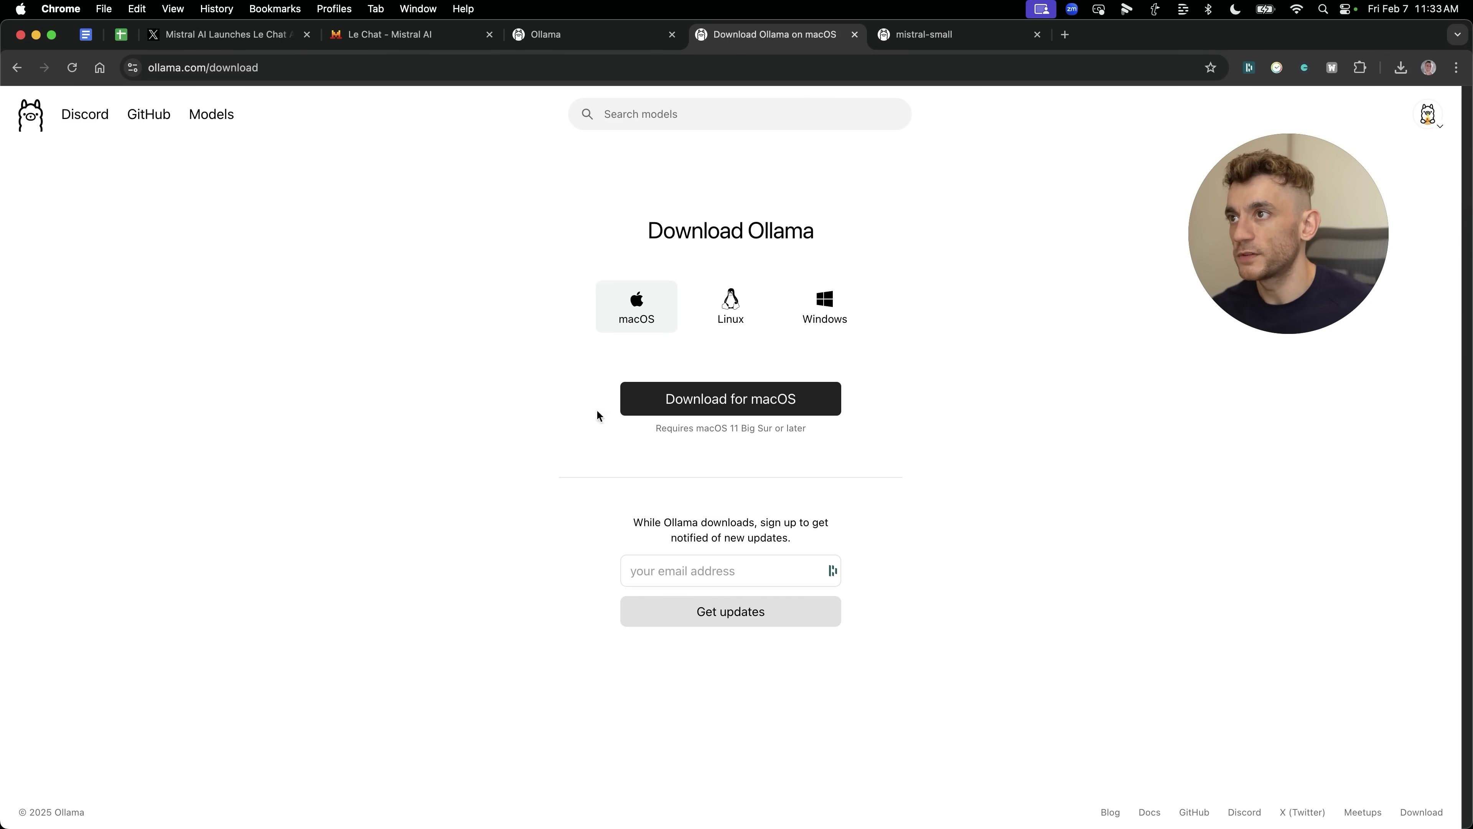
{"action": "key", "text": "super+space"}
{"action": "type", "text": "ollar"}
{"action": "key", "text": "BackSpace"}
{"action": "key", "text": "super+space"}
{"action": "left_click", "coordinate": [1005, 326]}
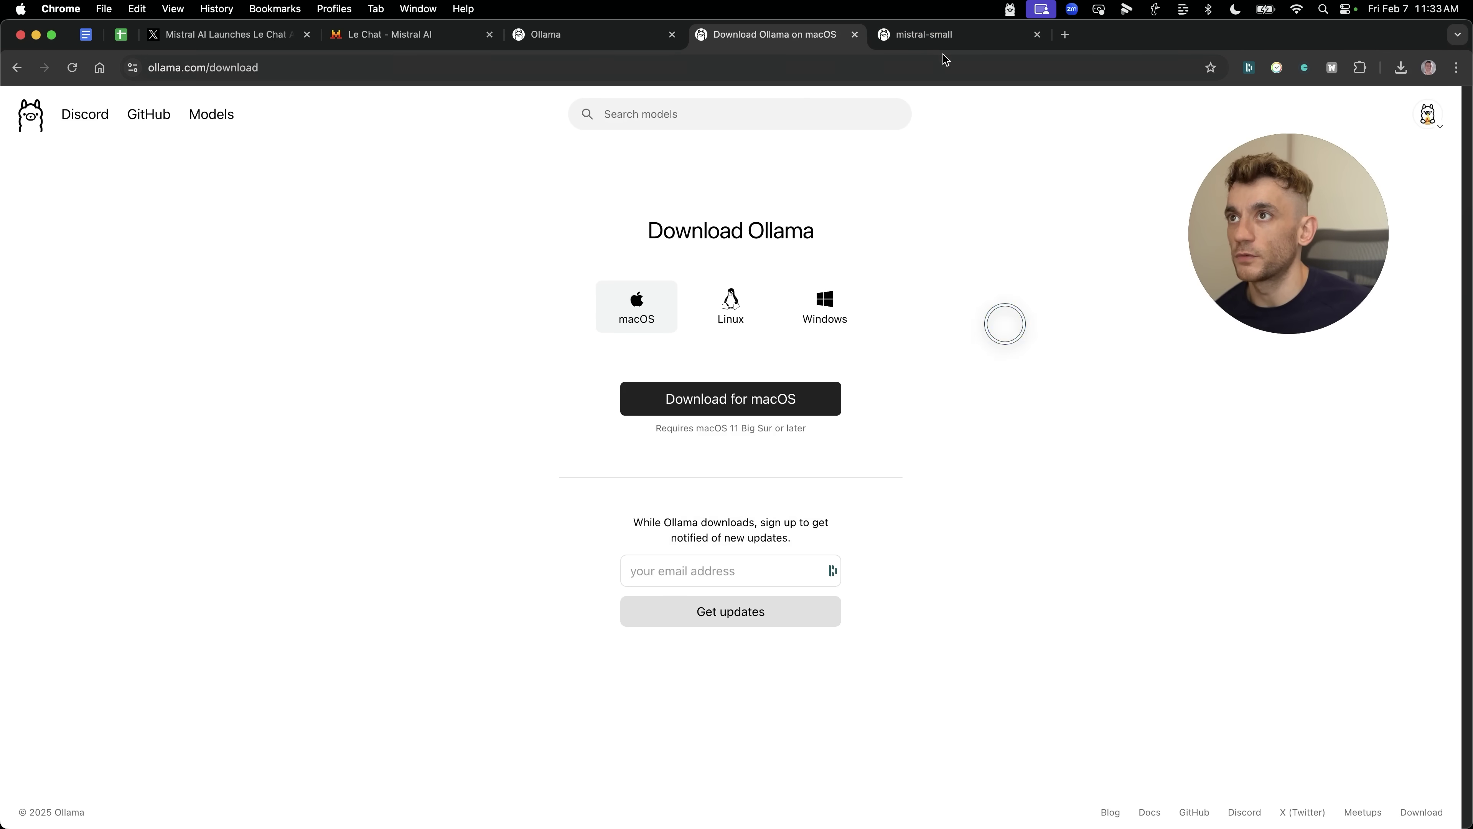
Step: Copy the run command for the 24b version of mistral-small from its Ollama model page
{"action": "left_click", "coordinate": [943, 42]}
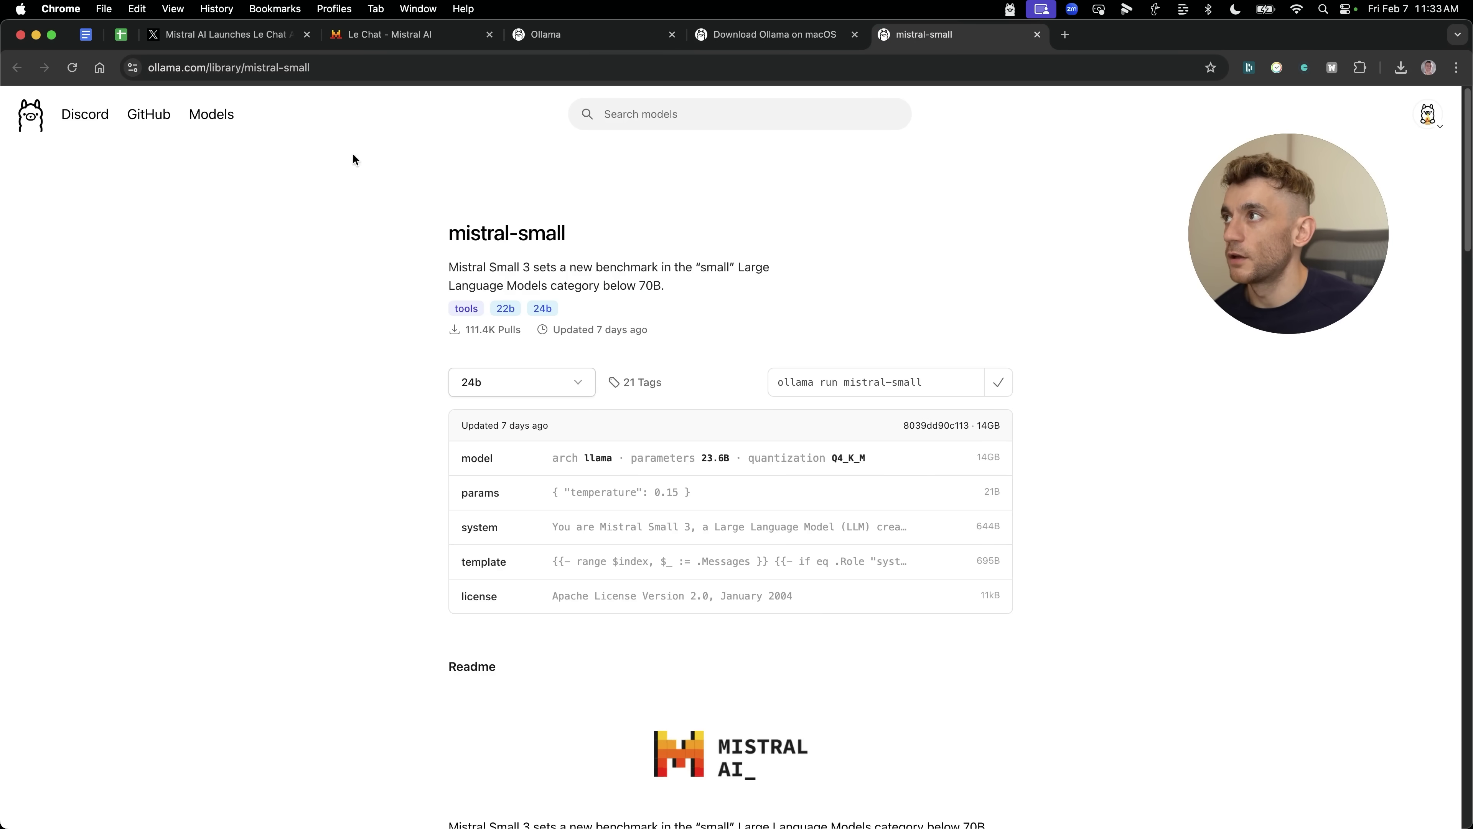
{"action": "left_click_drag", "start_coordinate": [451, 232], "coordinate": [648, 232]}
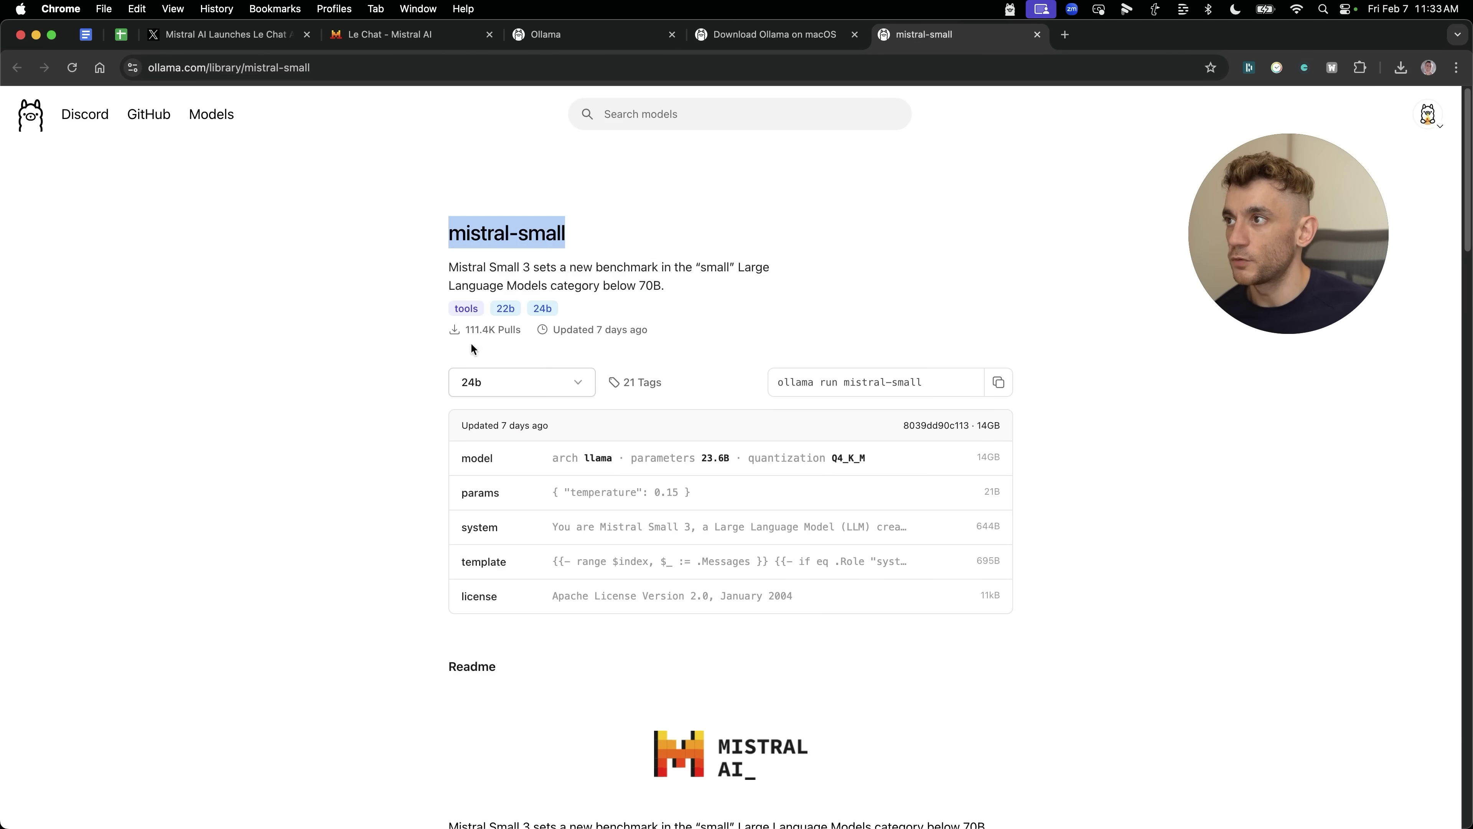
{"action": "left_click_drag", "start_coordinate": [642, 312], "coordinate": [566, 320]}
{"action": "left_click", "coordinate": [961, 339]}
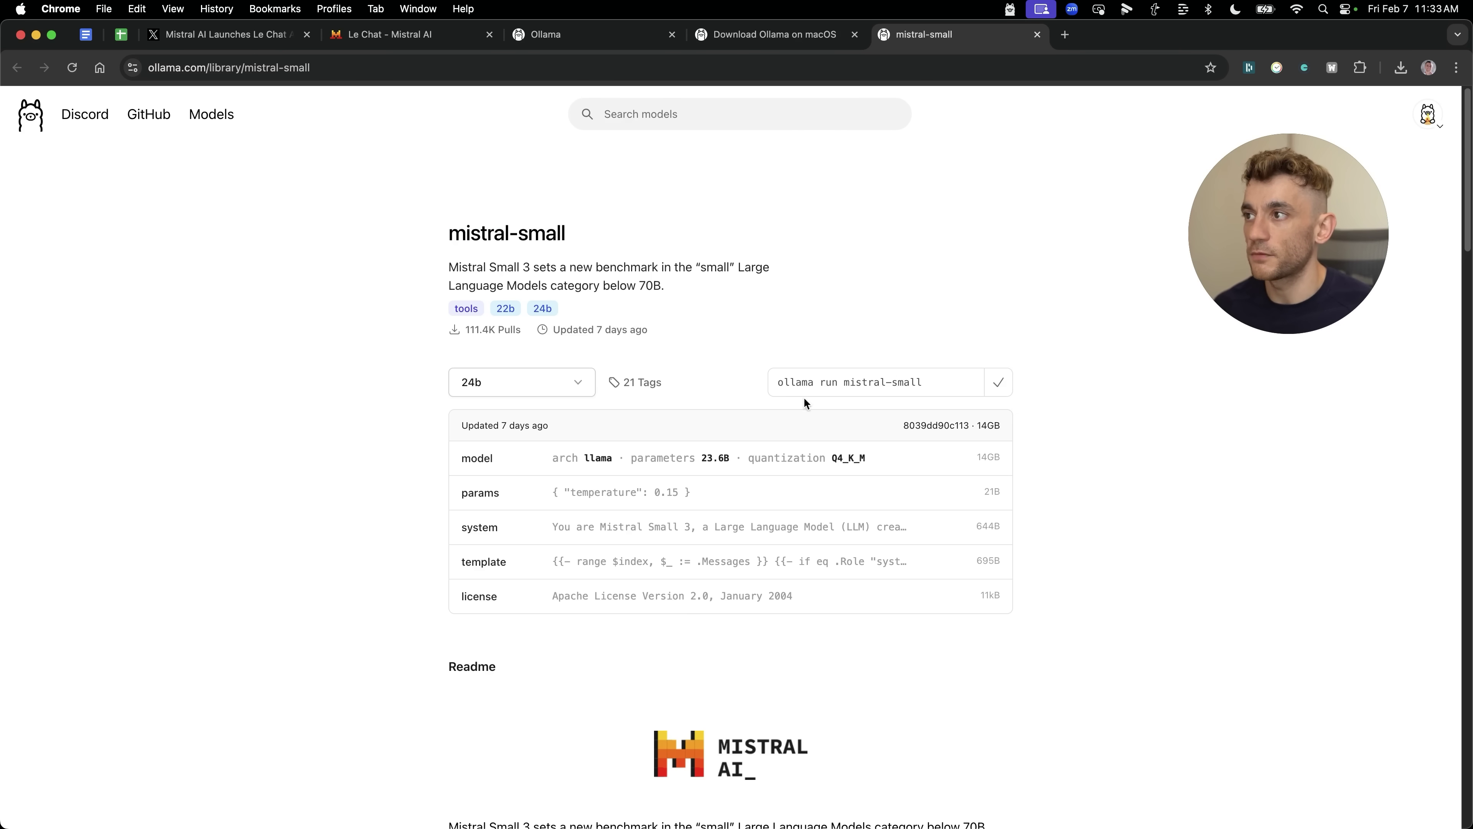
{"action": "left_click", "coordinate": [525, 381]}
Step: Switch to Terminal and run the command "ollama run mistral-small" to download the model
{"action": "key", "text": "super+space"}
{"action": "type", "text": "ter"}
{"action": "key", "text": "Return"}
{"action": "key", "text": "super+v"}
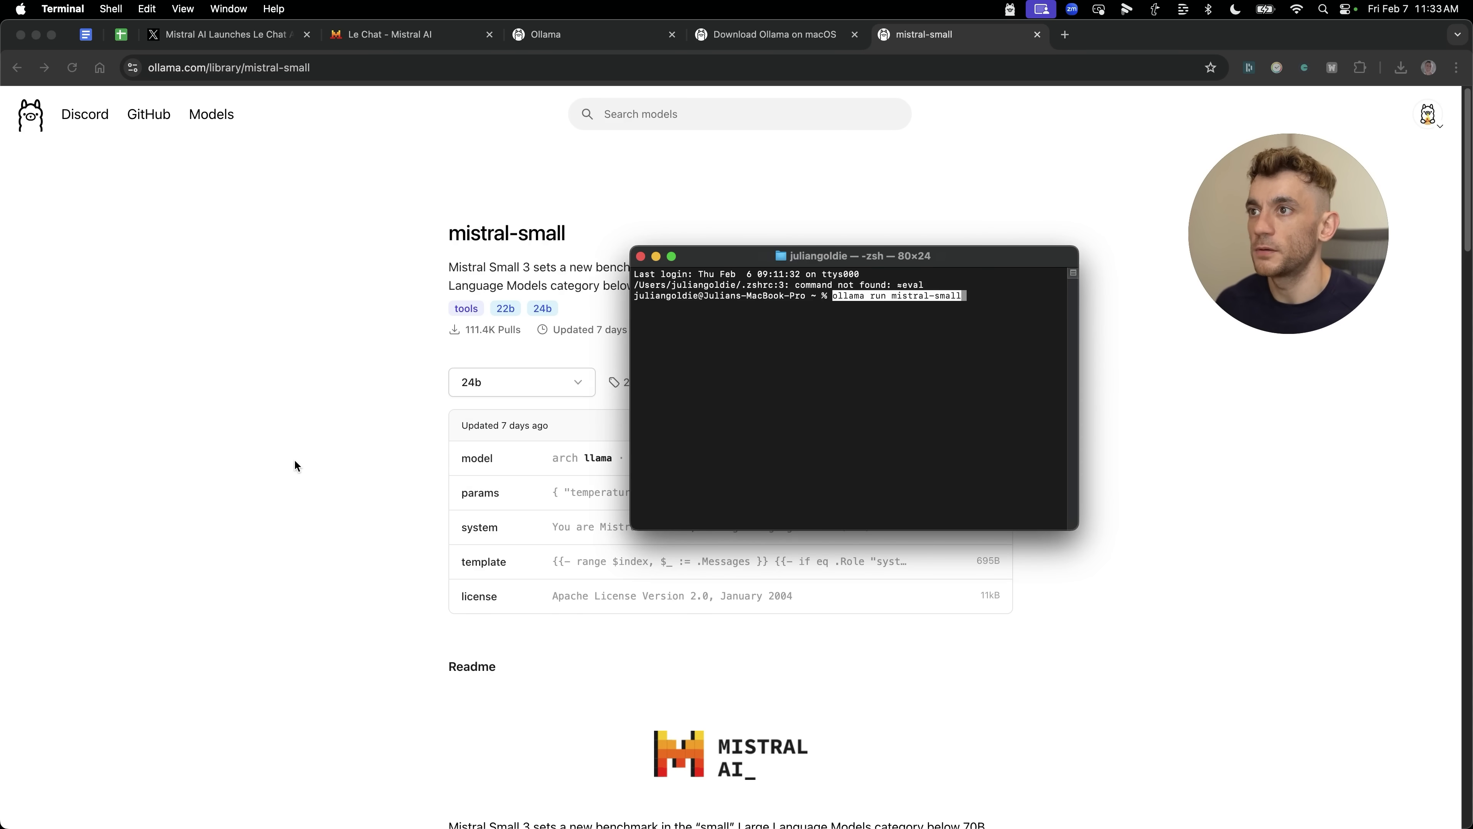
{"action": "key", "text": "Return"}
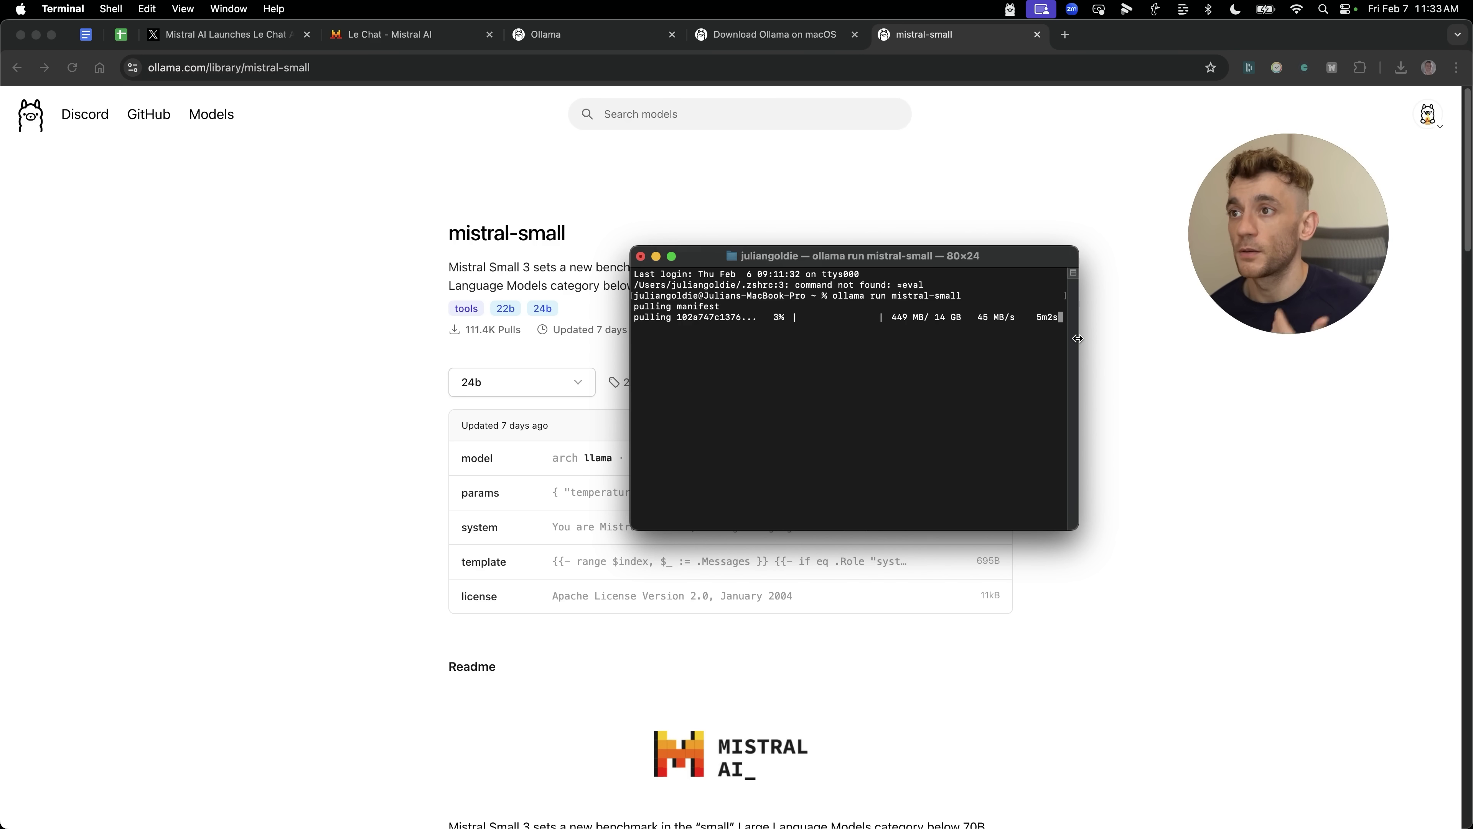
Step: Return to Chrome, open the Mistral website in a new tab and go to the La Plateforme console
{"action": "left_click", "coordinate": [1180, 428]}
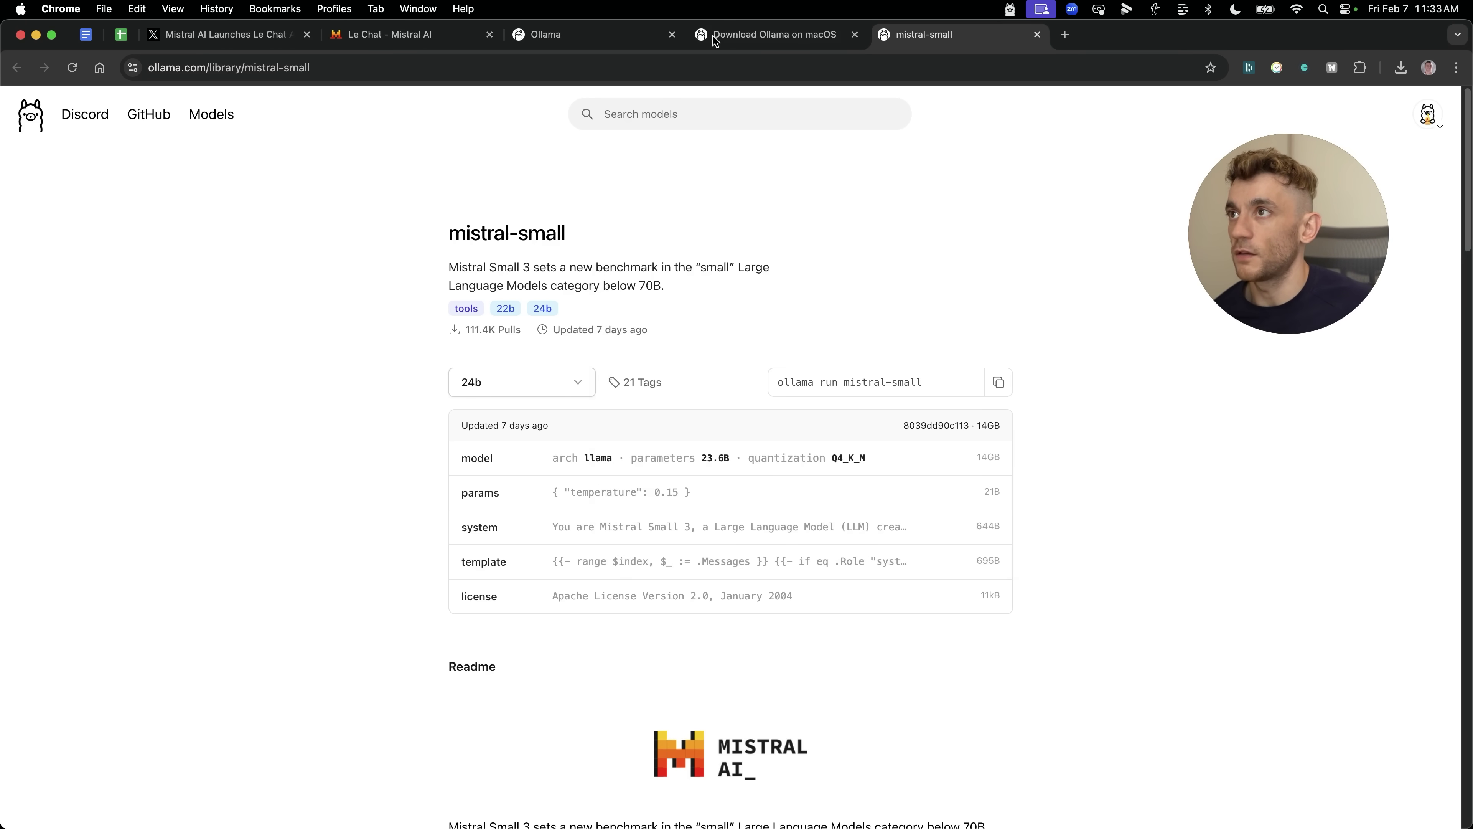
{"action": "left_click", "coordinate": [436, 41]}
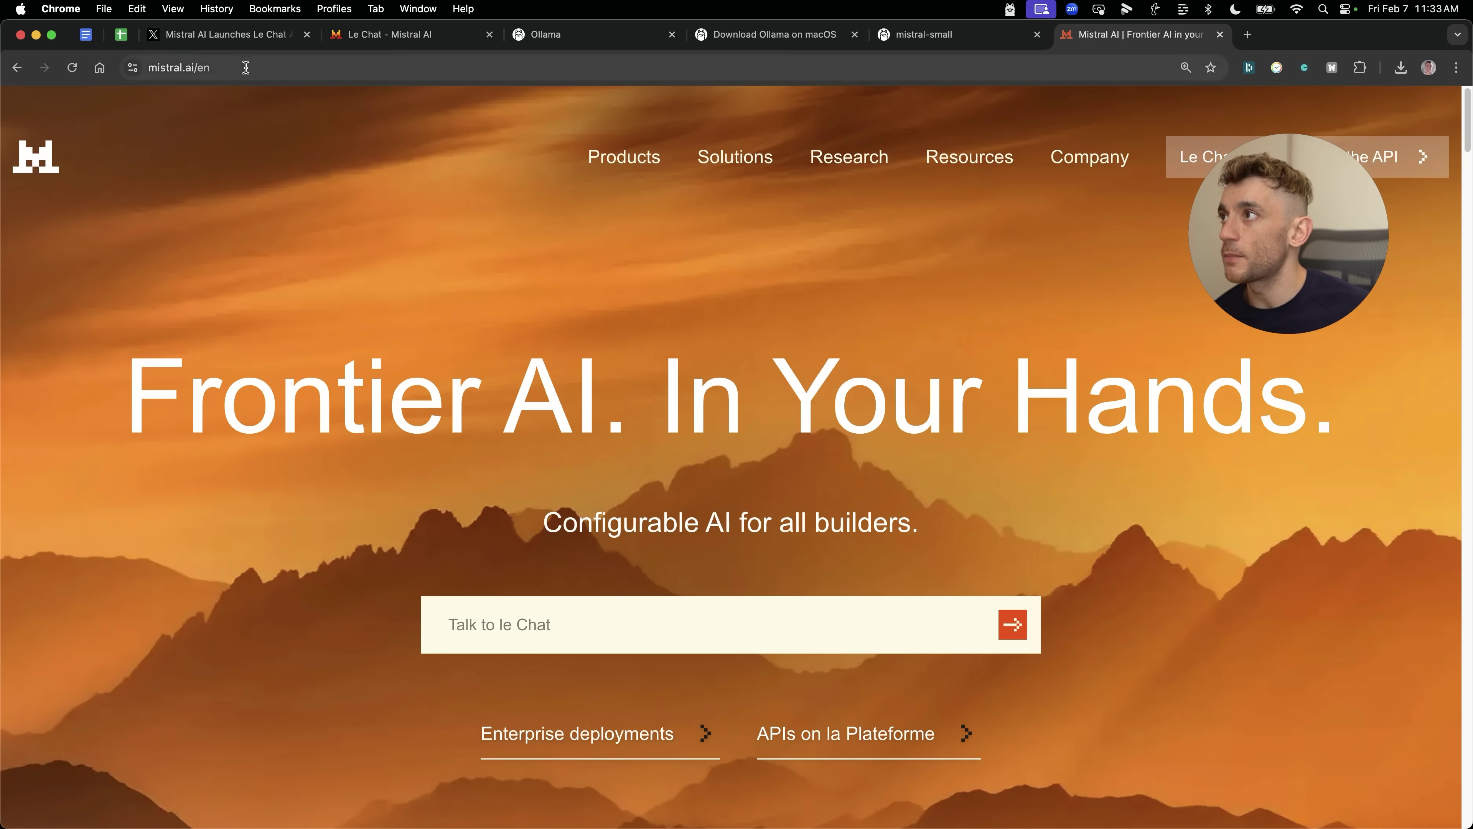
{"action": "left_click", "coordinate": [246, 67]}
{"action": "left_click", "coordinate": [930, 784]}
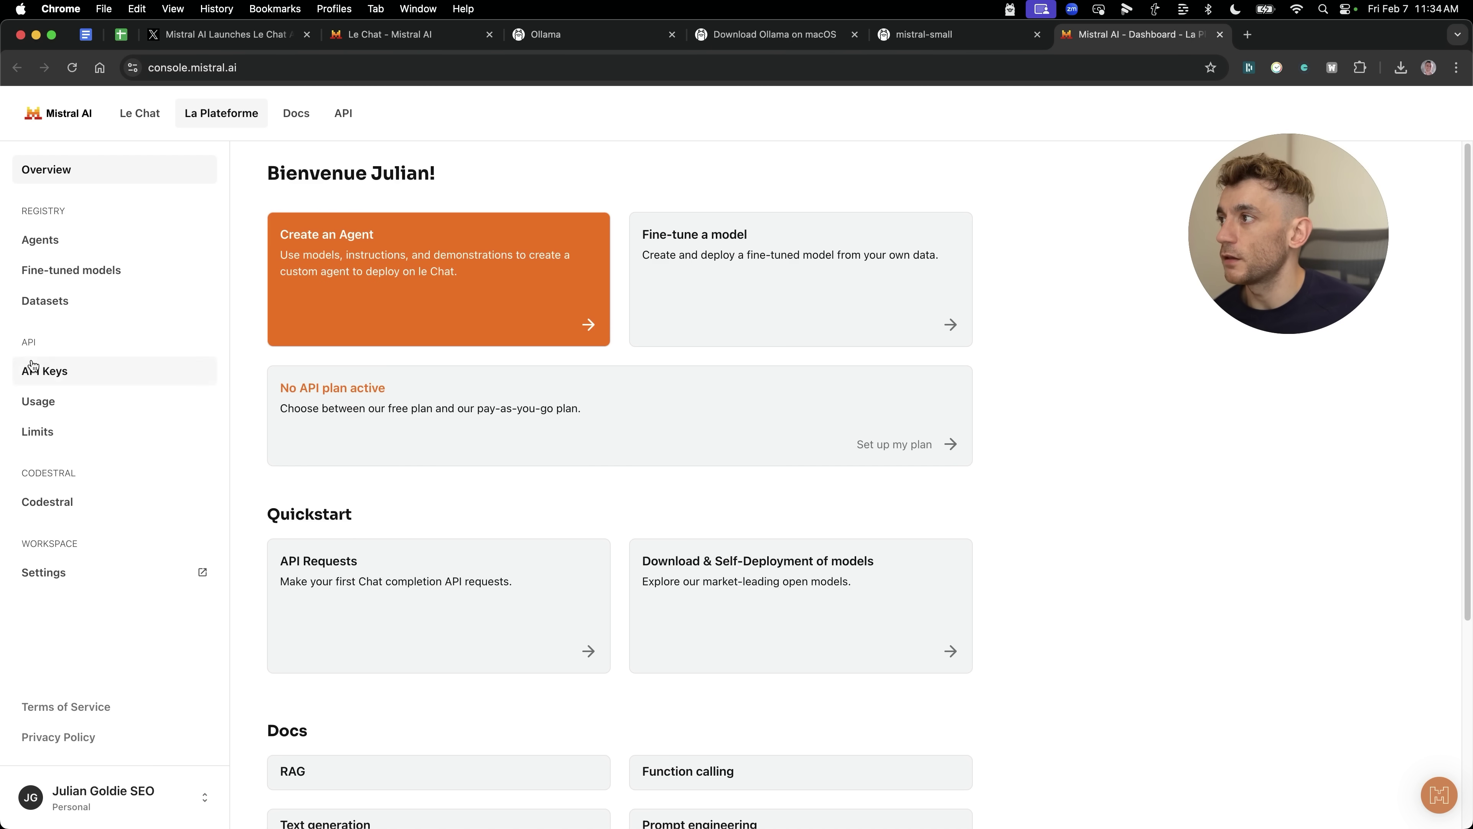
Step: Open the Codestral page in the console and examine its API key section
{"action": "left_click", "coordinate": [55, 499]}
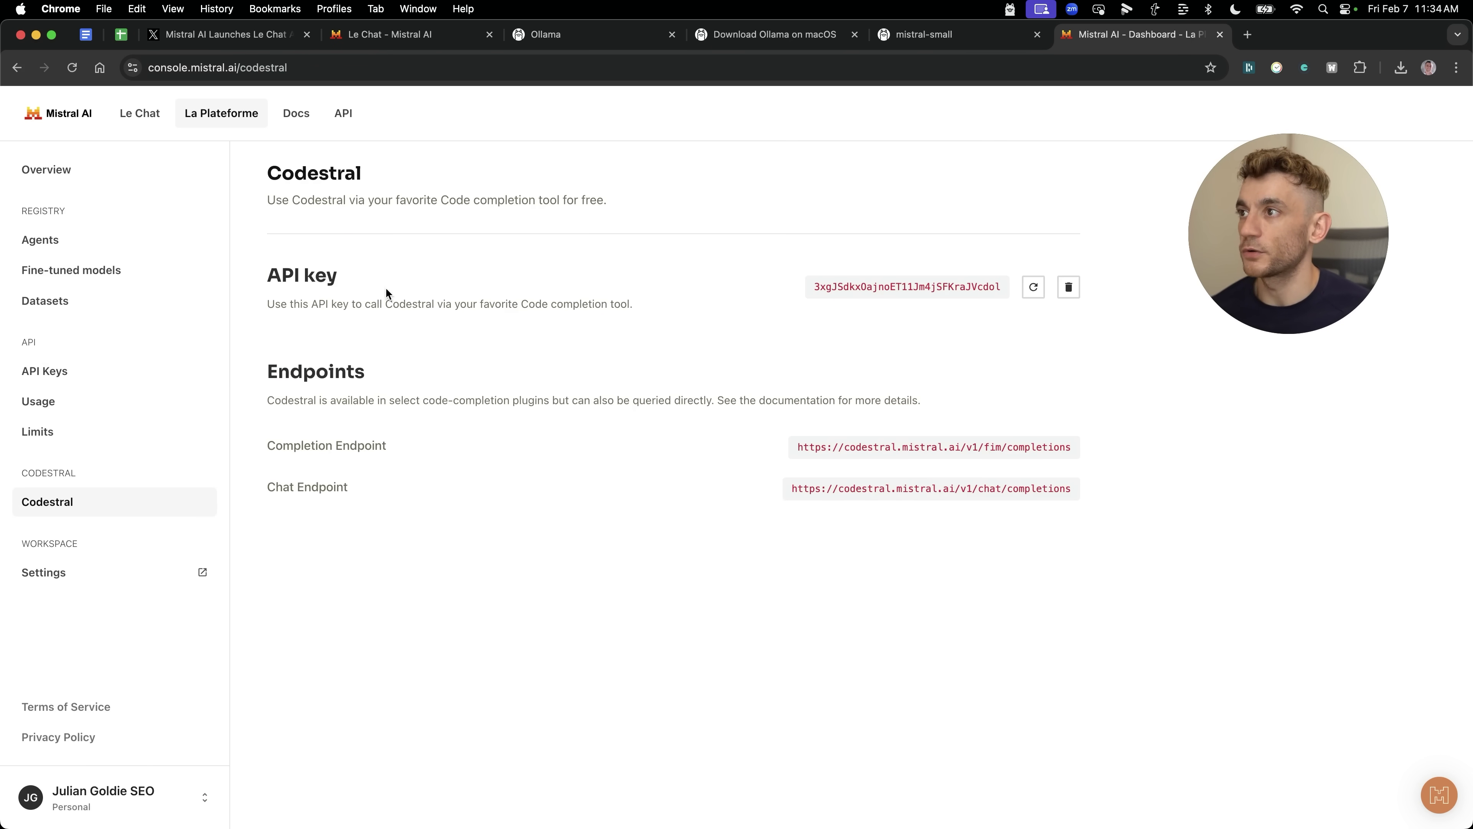
{"action": "triple_click", "coordinate": [375, 303]}
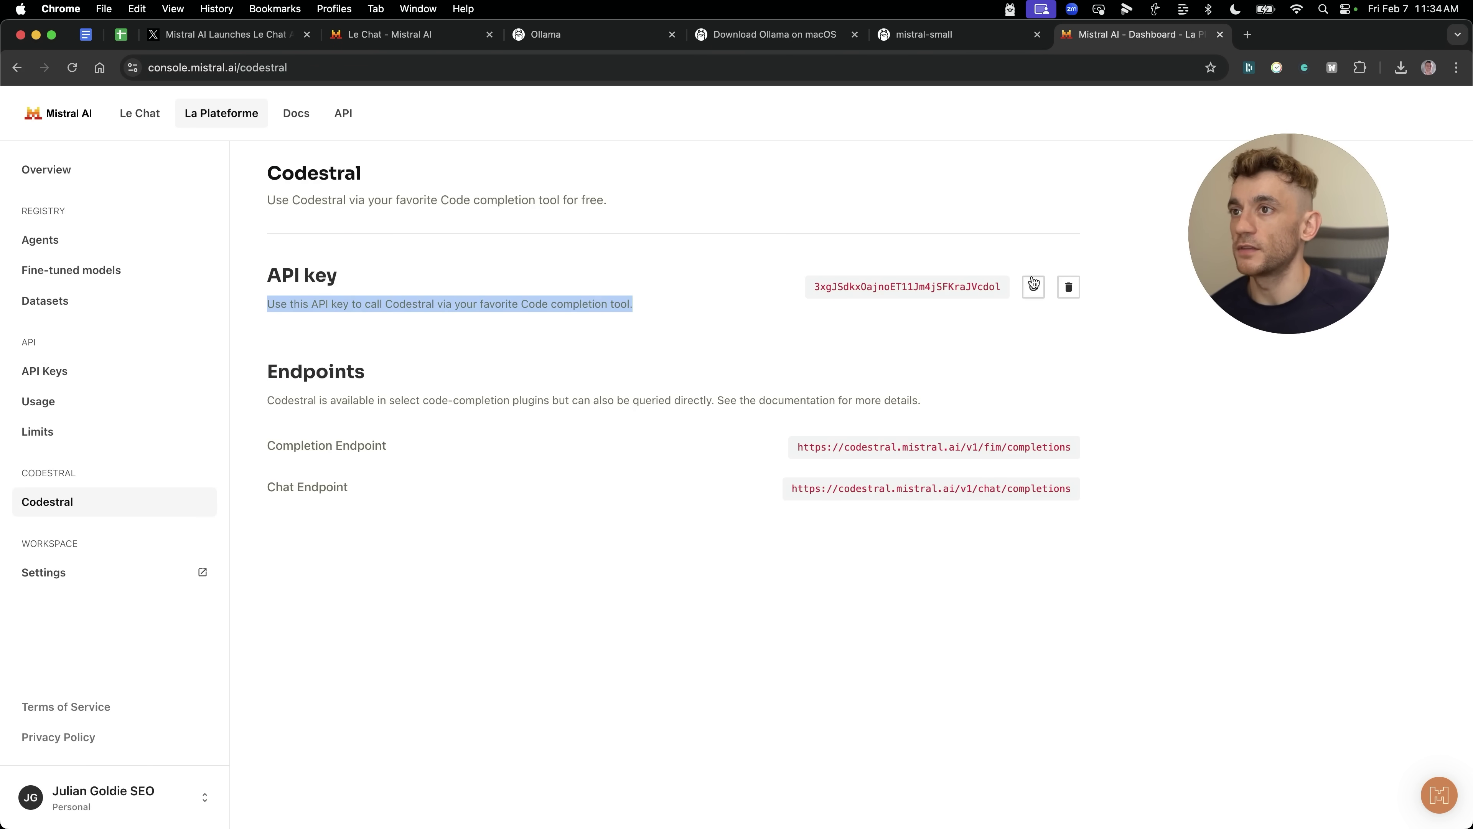
{"action": "double_click", "coordinate": [870, 288]}
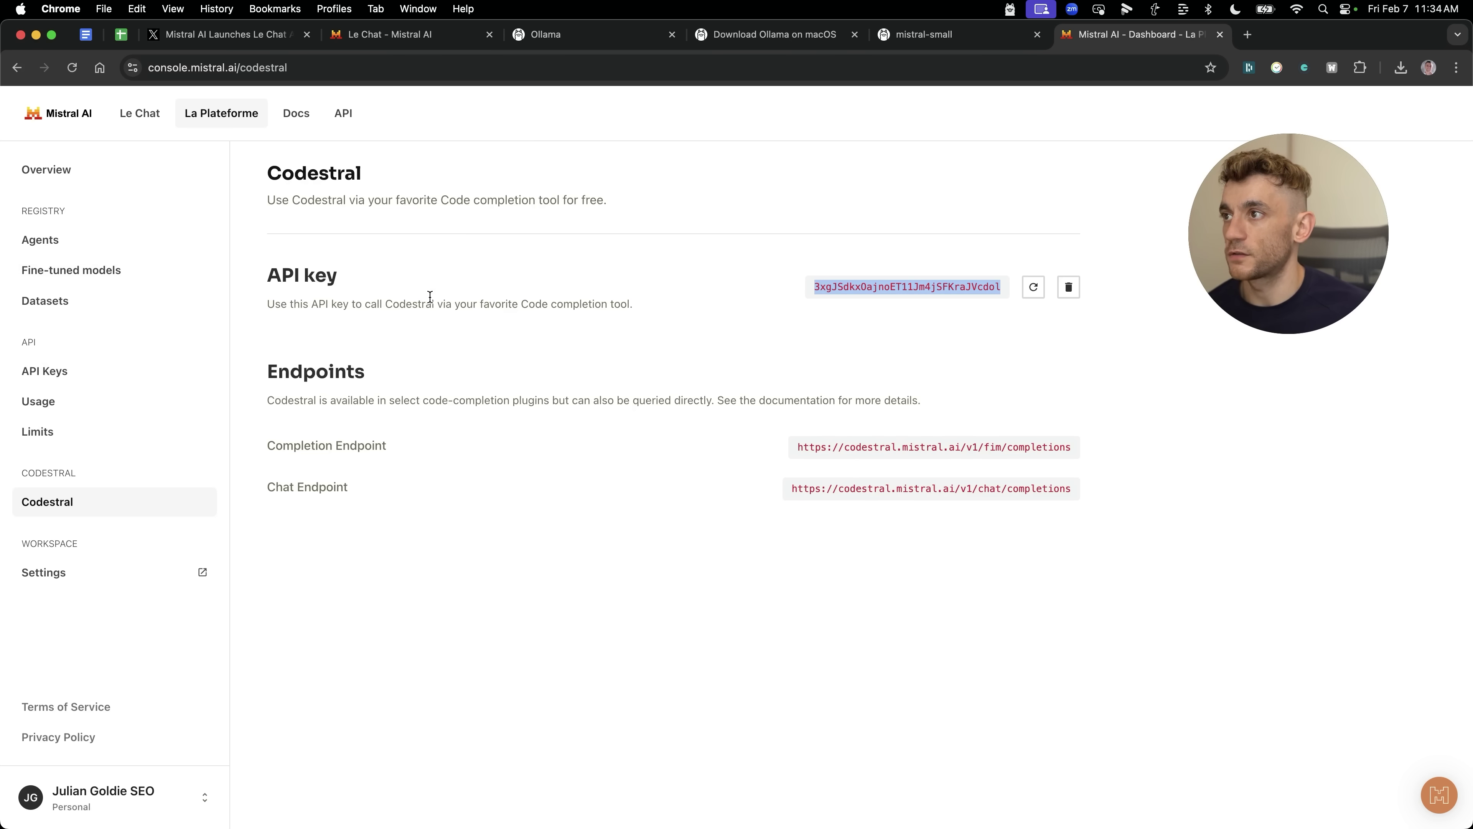
{"action": "left_click", "coordinate": [641, 315]}
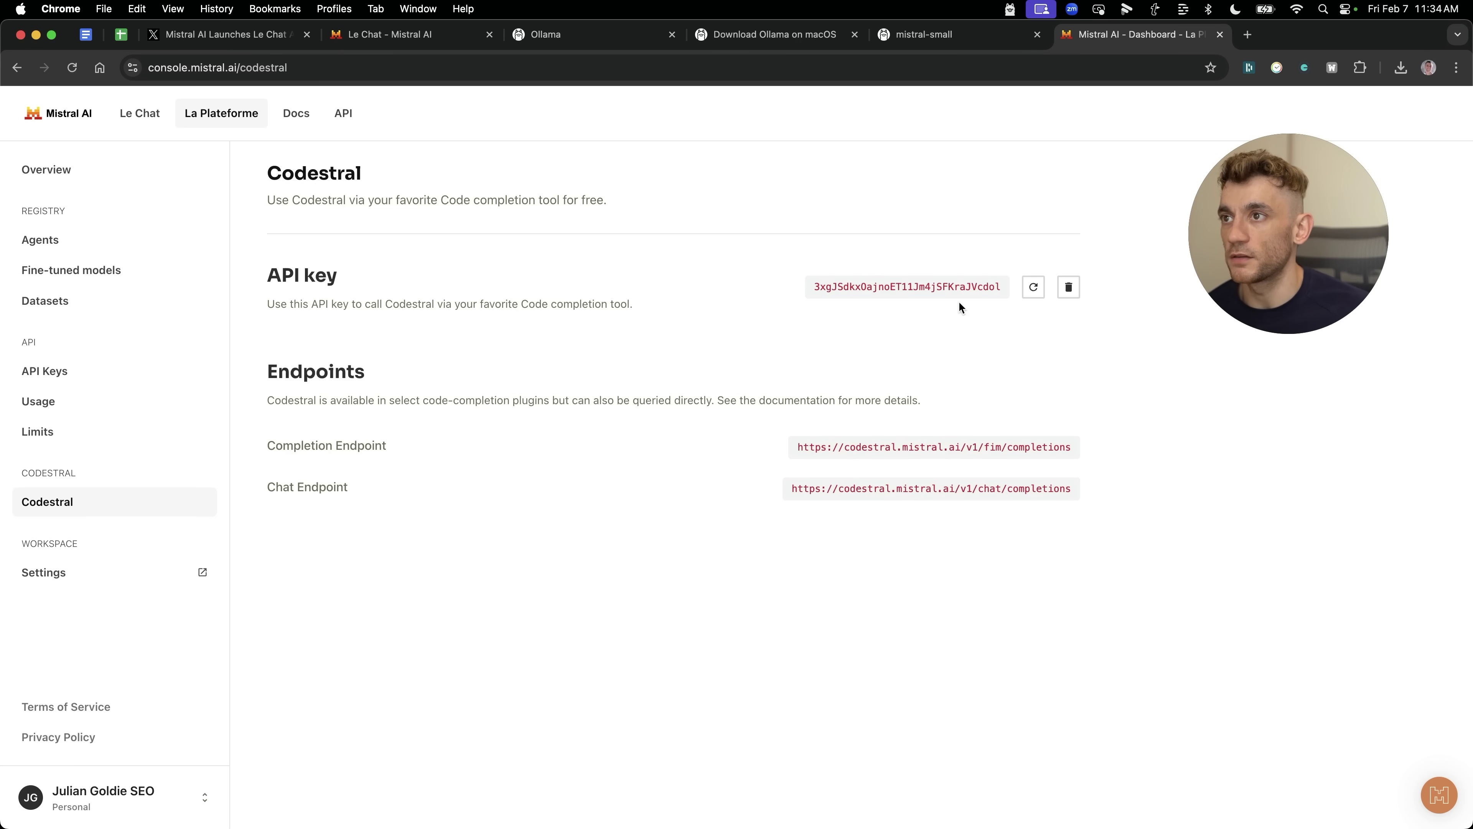
Step: Select the Codestral API key, switch to VS Code and open the Cline extension's settings
{"action": "double_click", "coordinate": [957, 286]}
{"action": "key", "text": "super+space"}
{"action": "left_click", "coordinate": [1202, 347]}
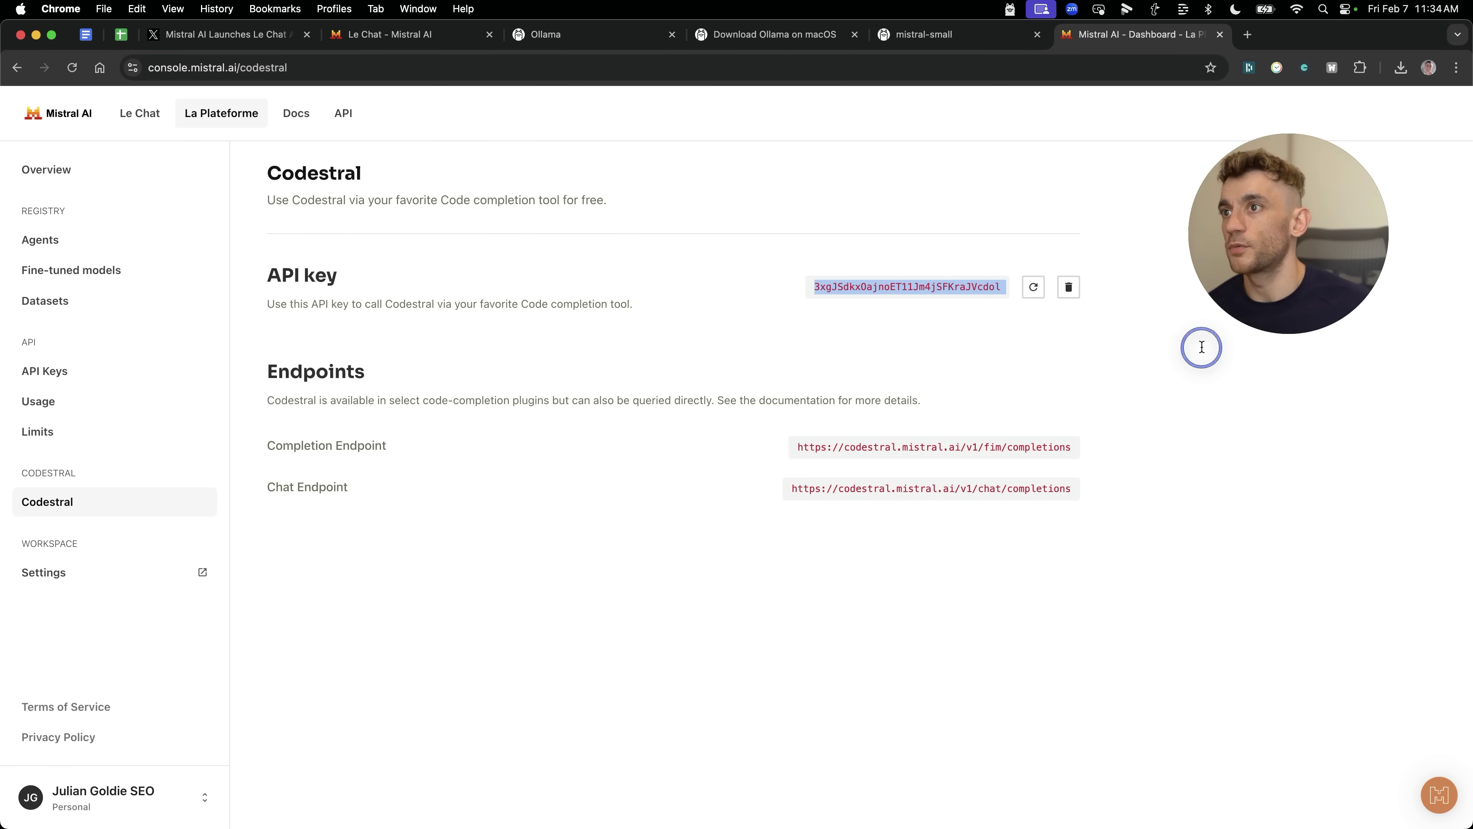
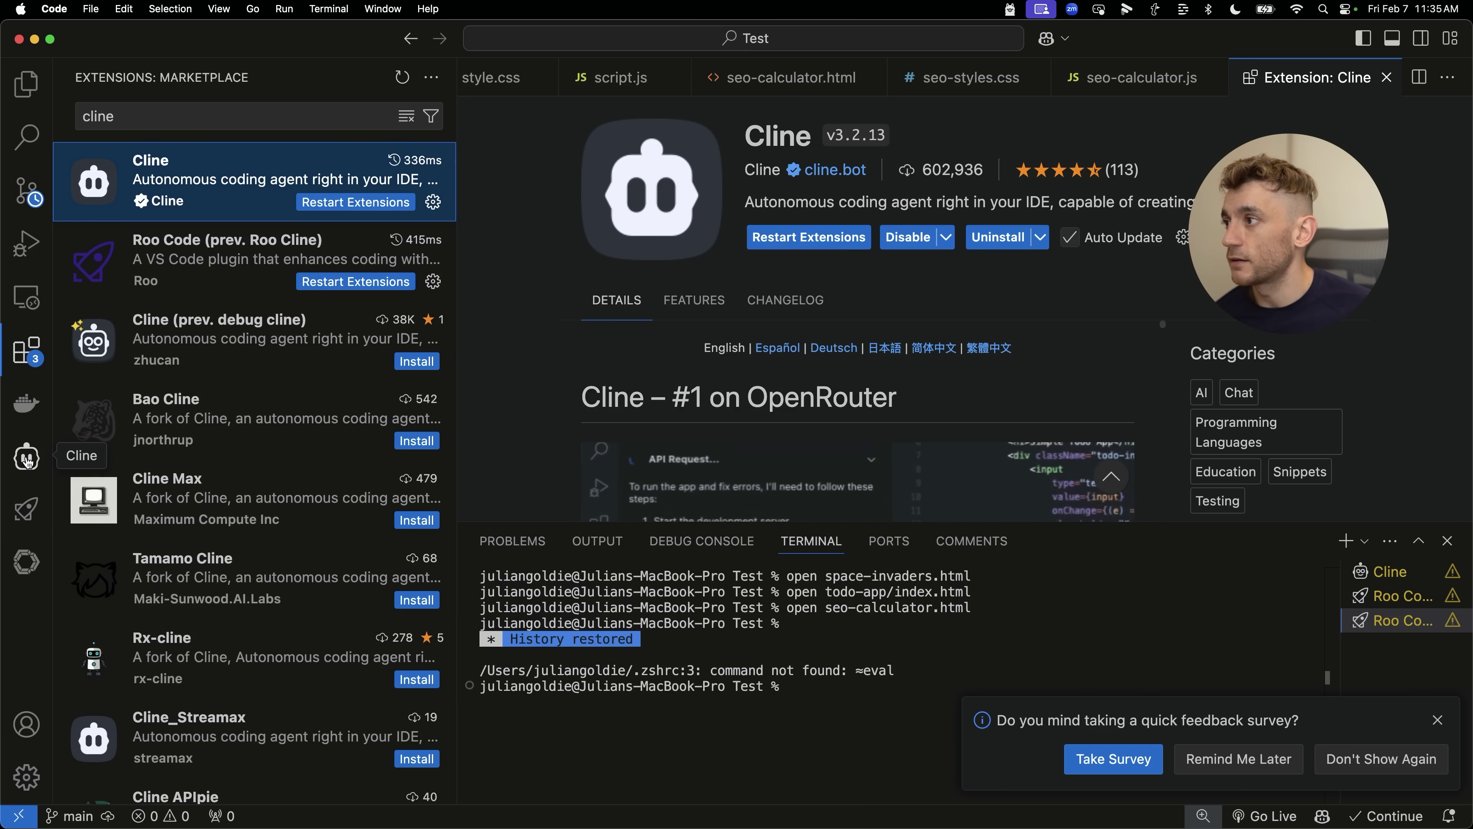
{"action": "left_click", "coordinate": [27, 458]}
{"action": "left_click", "coordinate": [431, 77]}
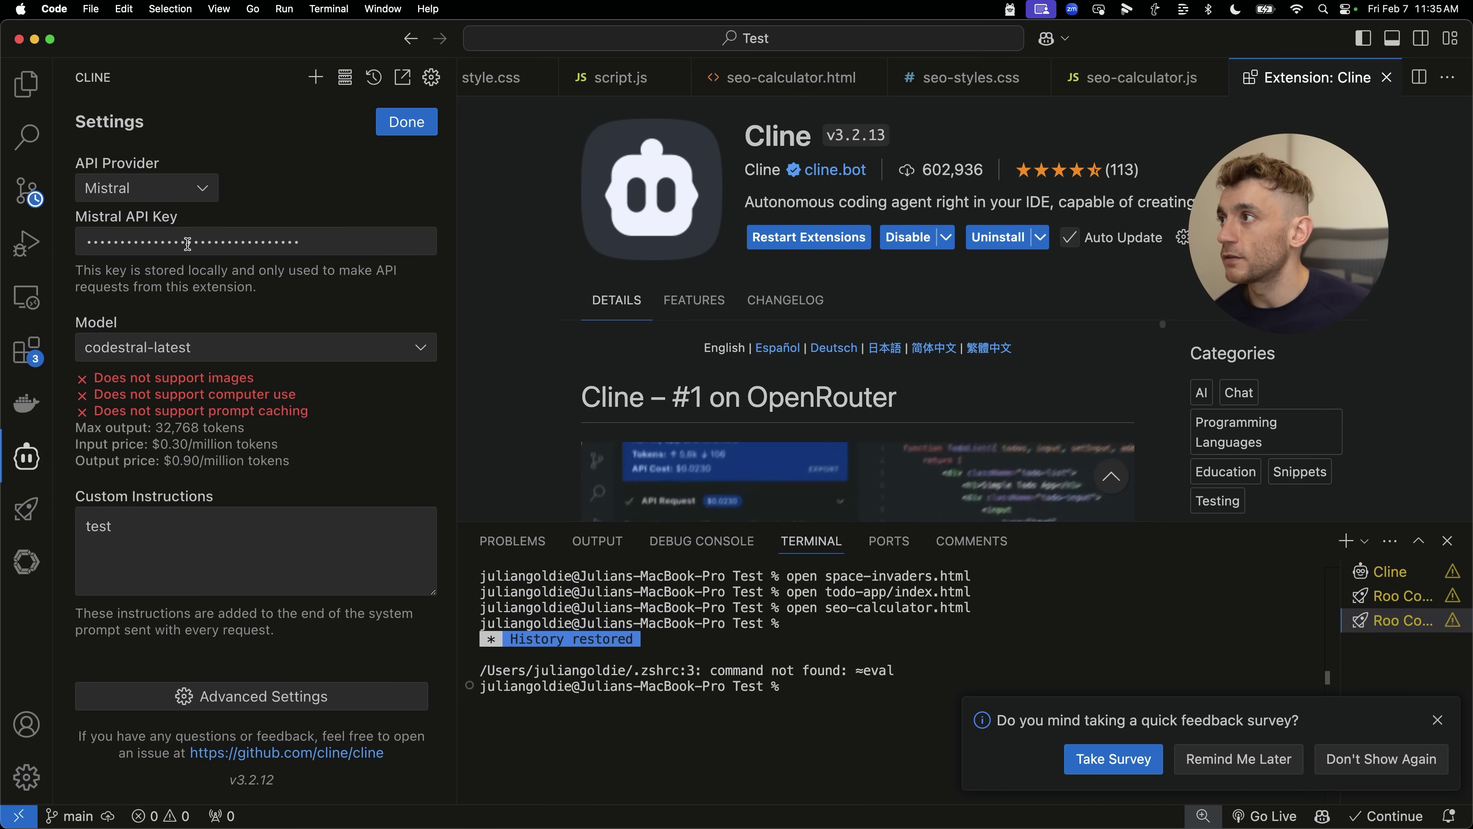
Step: Examine Cline's Mistral API provider setting and its model options, including codestral-latest, and reopen the Cline view
{"action": "left_click", "coordinate": [200, 188]}
{"action": "left_click", "coordinate": [332, 184]}
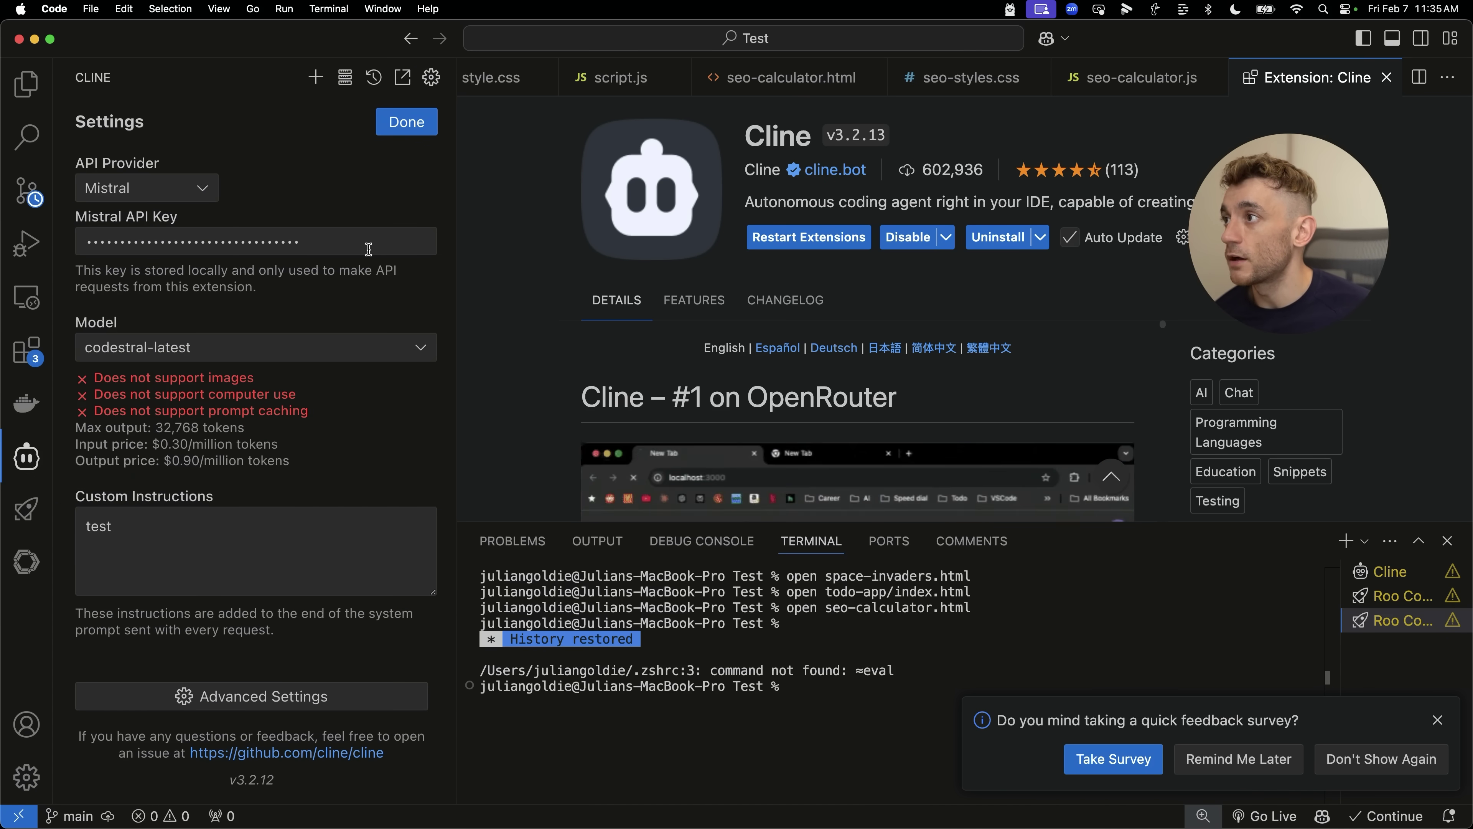
{"action": "left_click", "coordinate": [345, 338]}
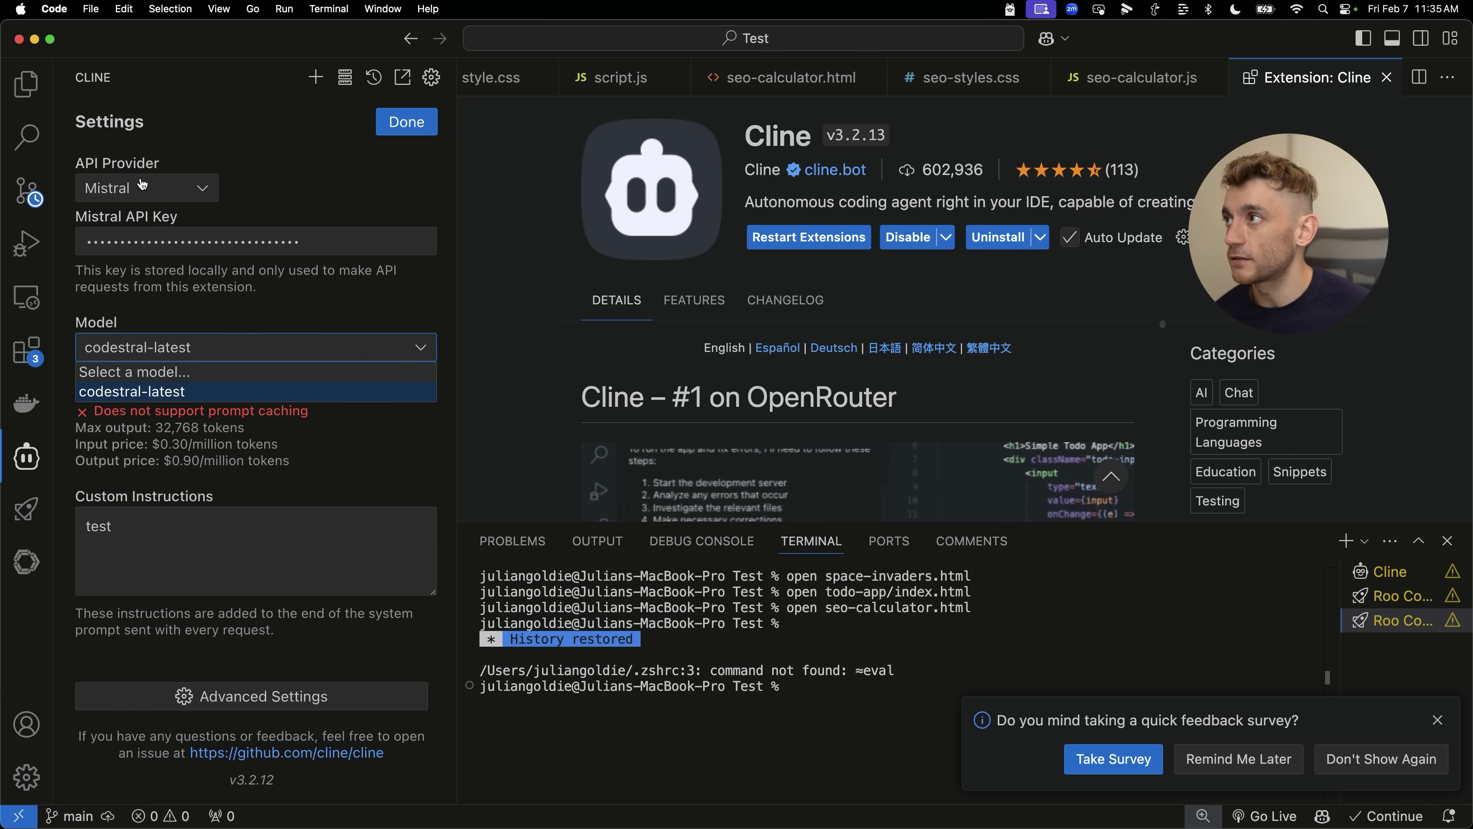
{"action": "left_click", "coordinate": [181, 122]}
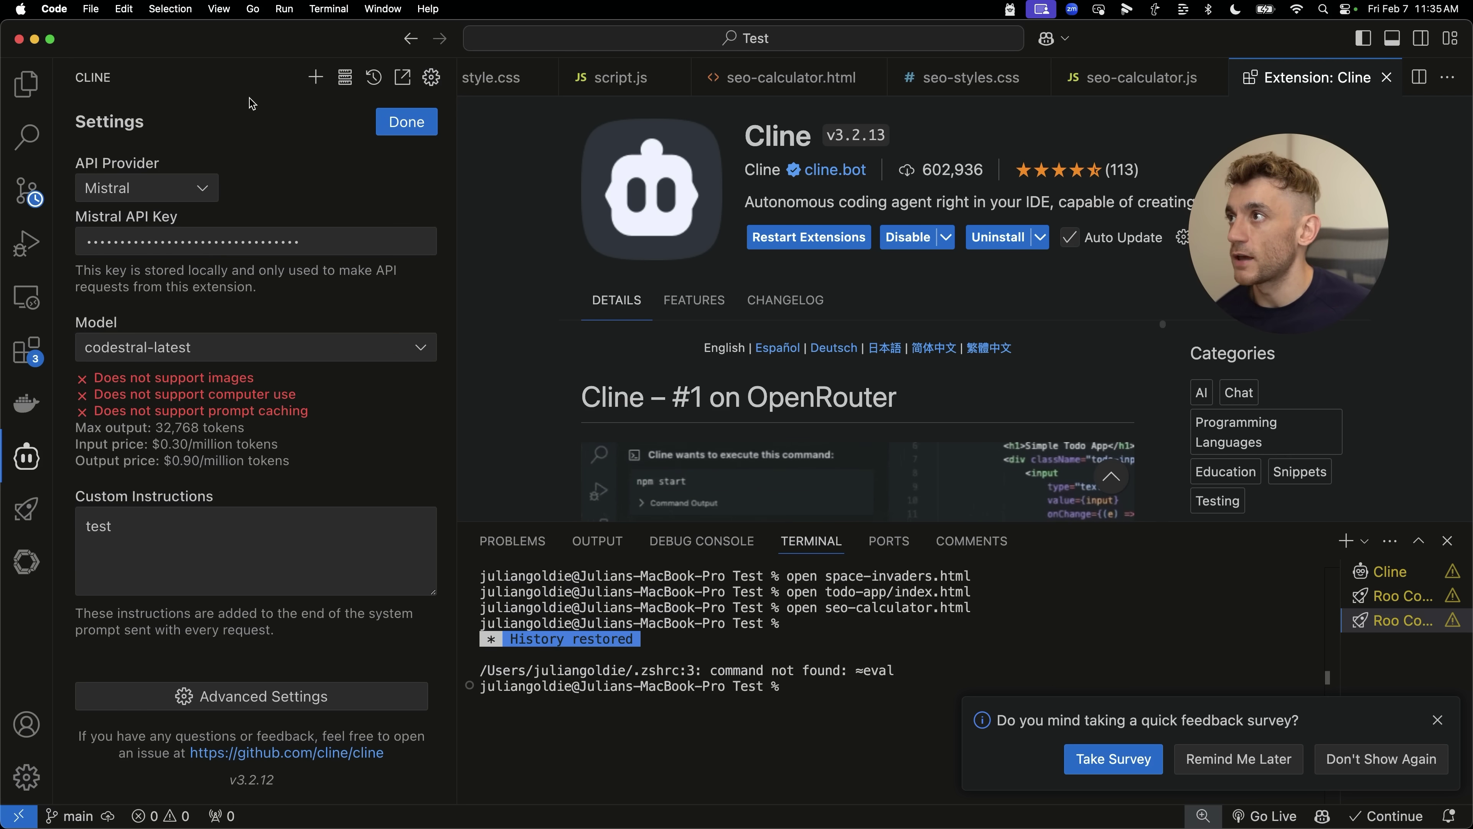
{"action": "left_click", "coordinate": [26, 457]}
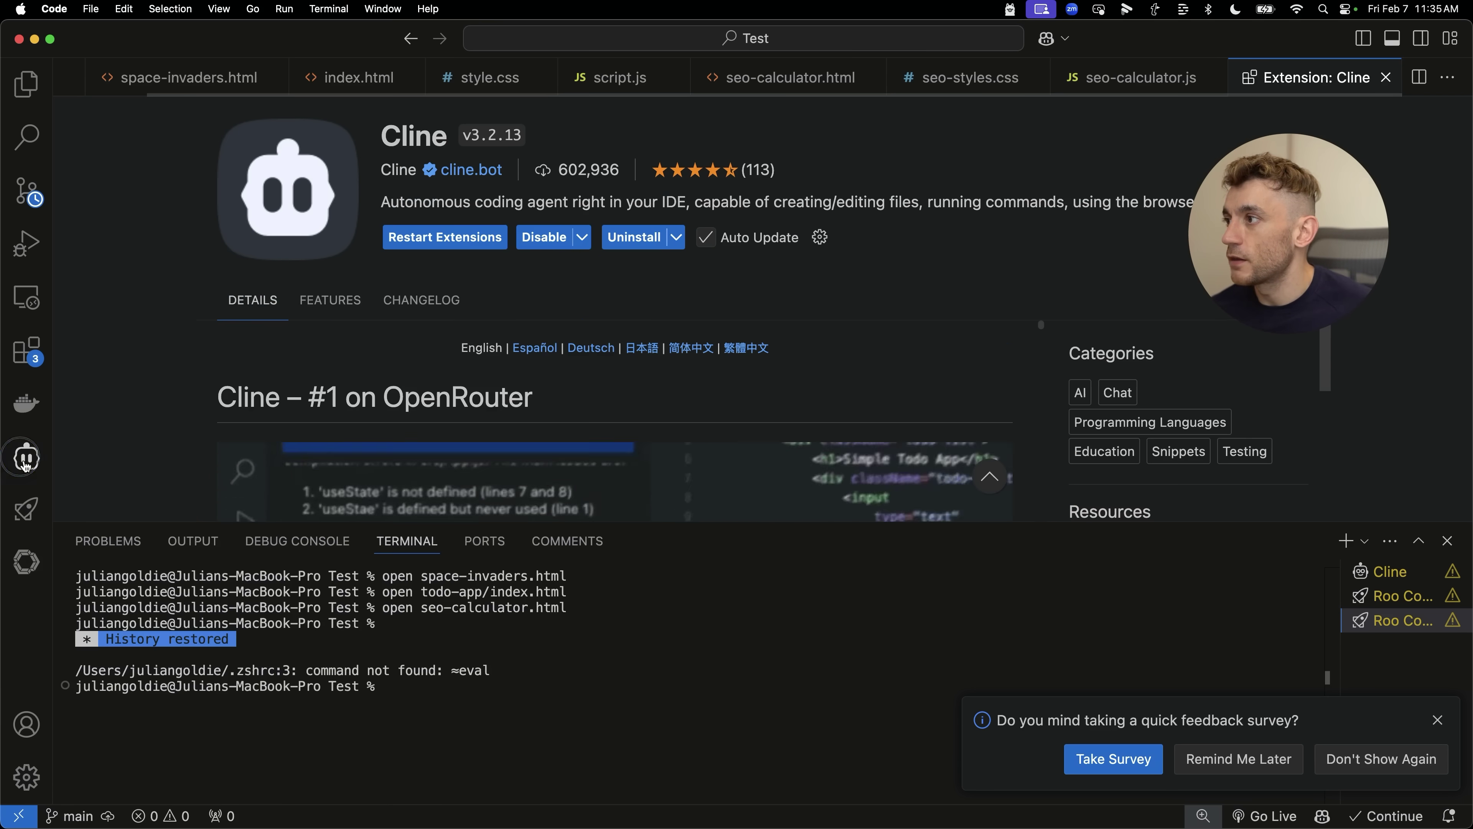
{"action": "left_click", "coordinate": [26, 457]}
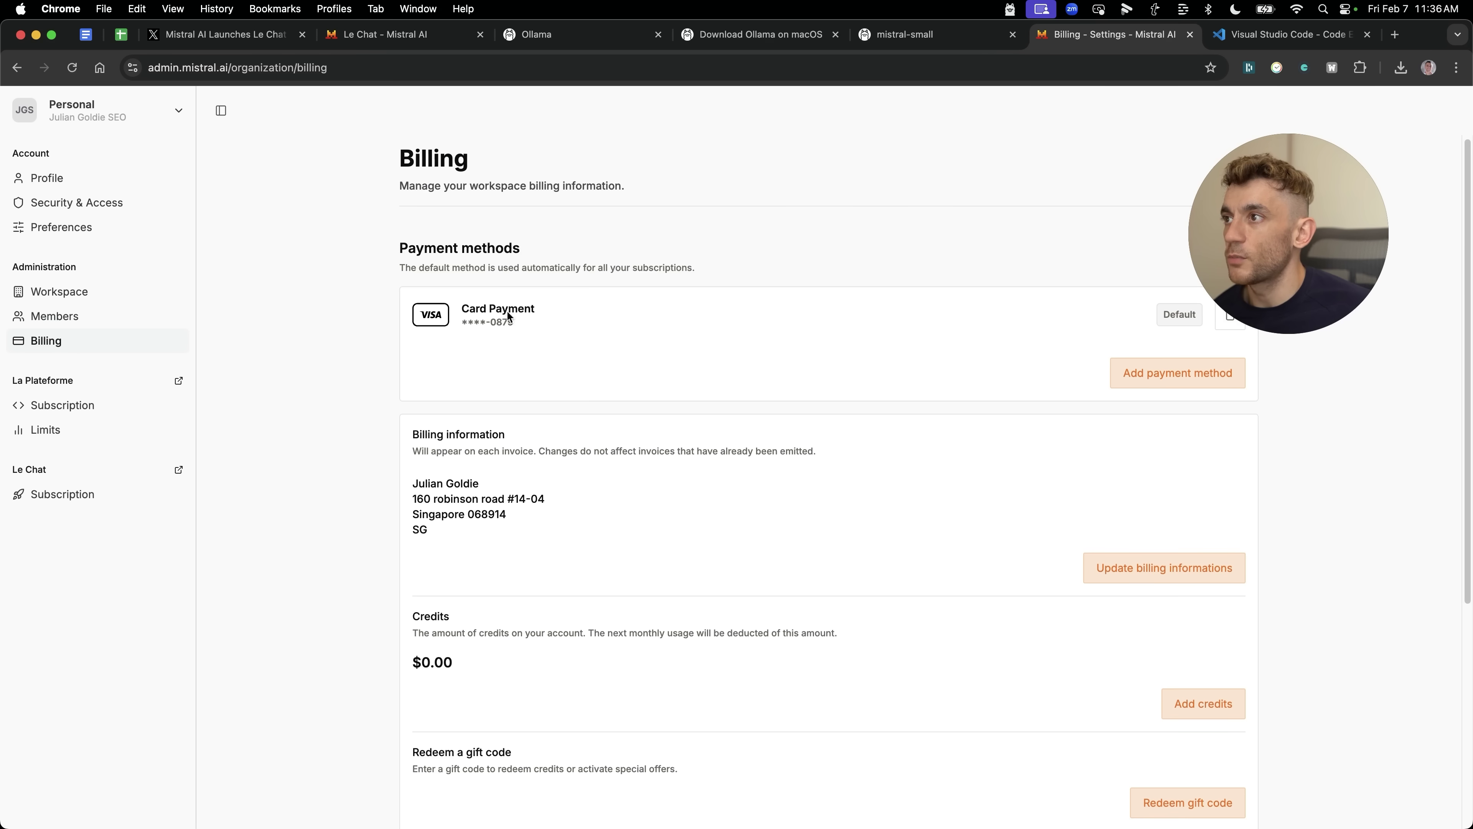
Step: Review Mistral's billing page, the Le Chat subscription page and the free-use note on the Codestral console page
{"action": "scroll", "coordinate": [514, 442], "scroll_direction": "down", "scroll_amount": 5}
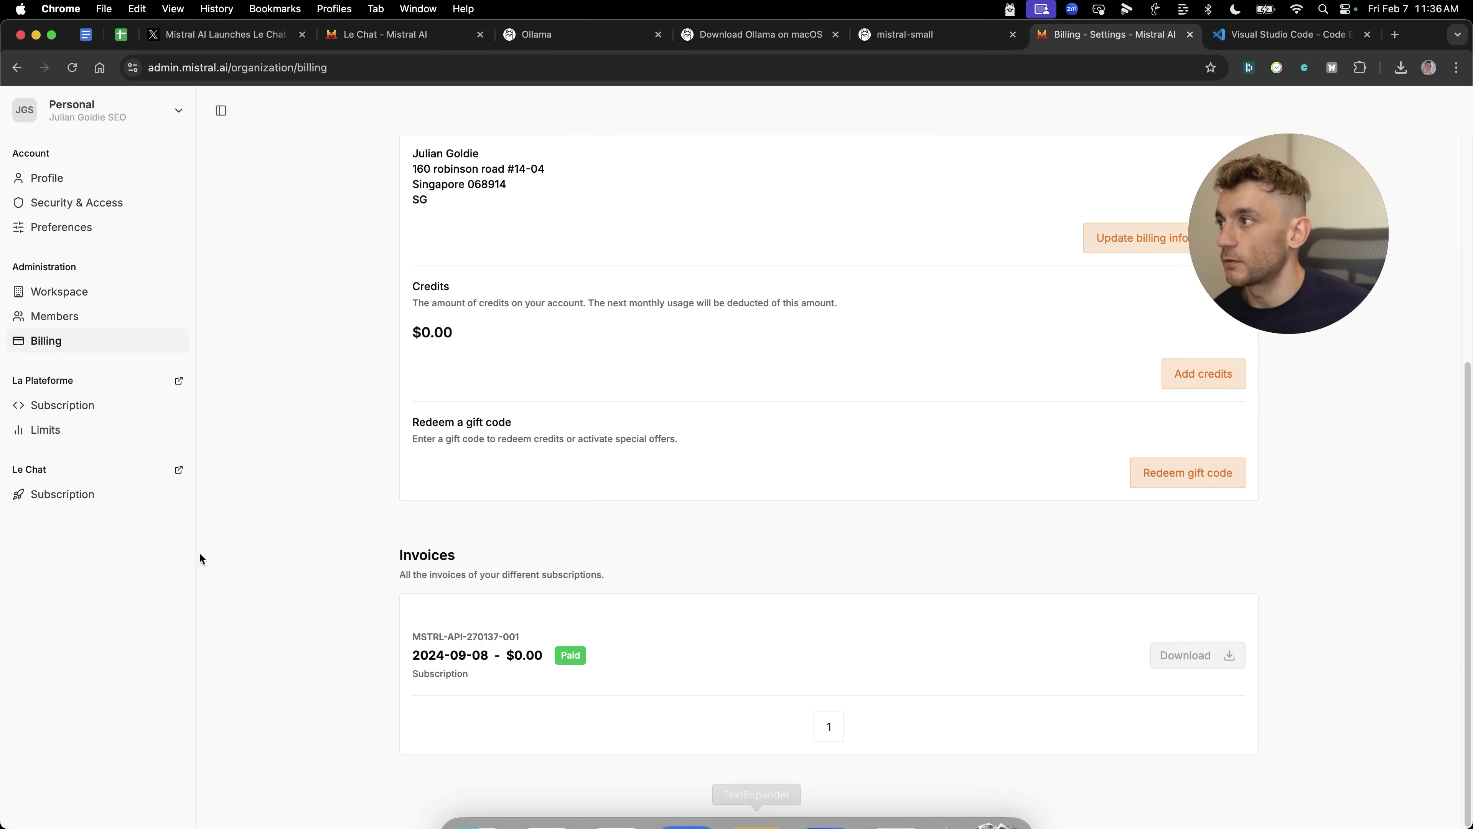
{"action": "left_click", "coordinate": [63, 494]}
{"action": "left_click_drag", "start_coordinate": [402, 279], "coordinate": [687, 471]}
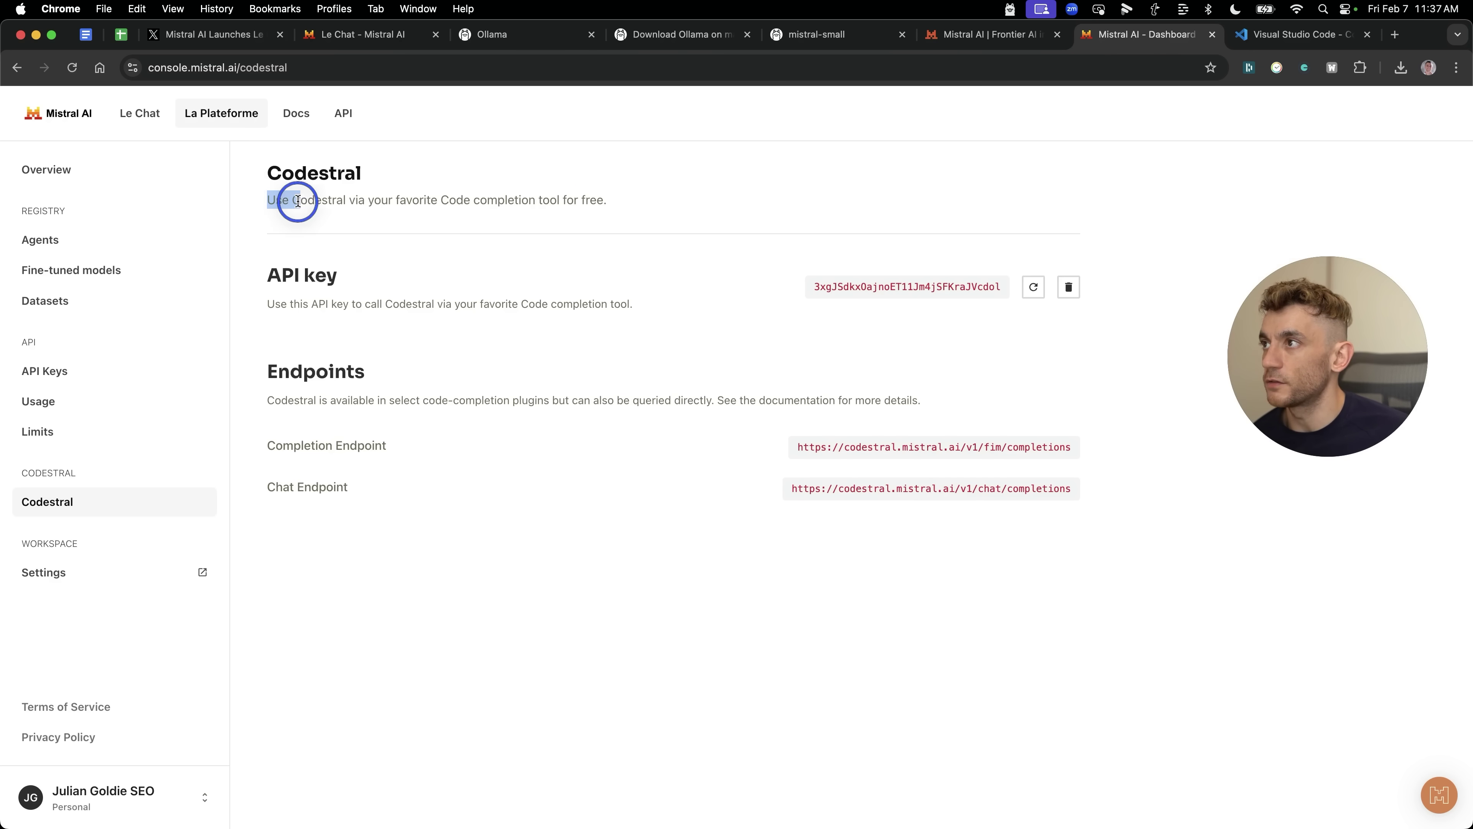
{"action": "left_click_drag", "start_coordinate": [357, 201], "coordinate": [599, 197]}
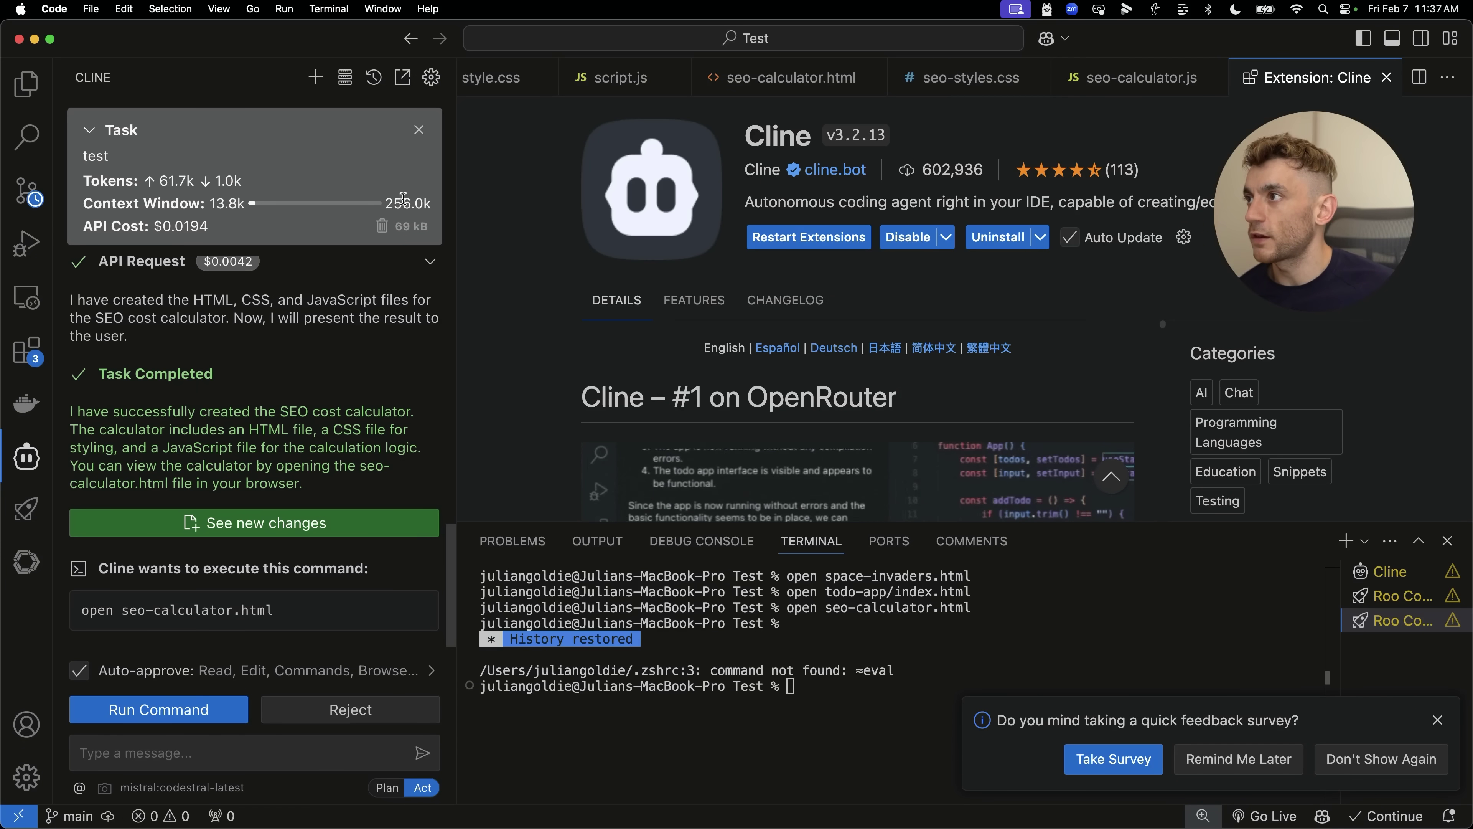
Step: Copy the earlier prompt "build an seo cost calculator" from Cline's task history and submit it to Cline again
{"action": "left_click", "coordinate": [431, 77]}
{"action": "left_click", "coordinate": [401, 122]}
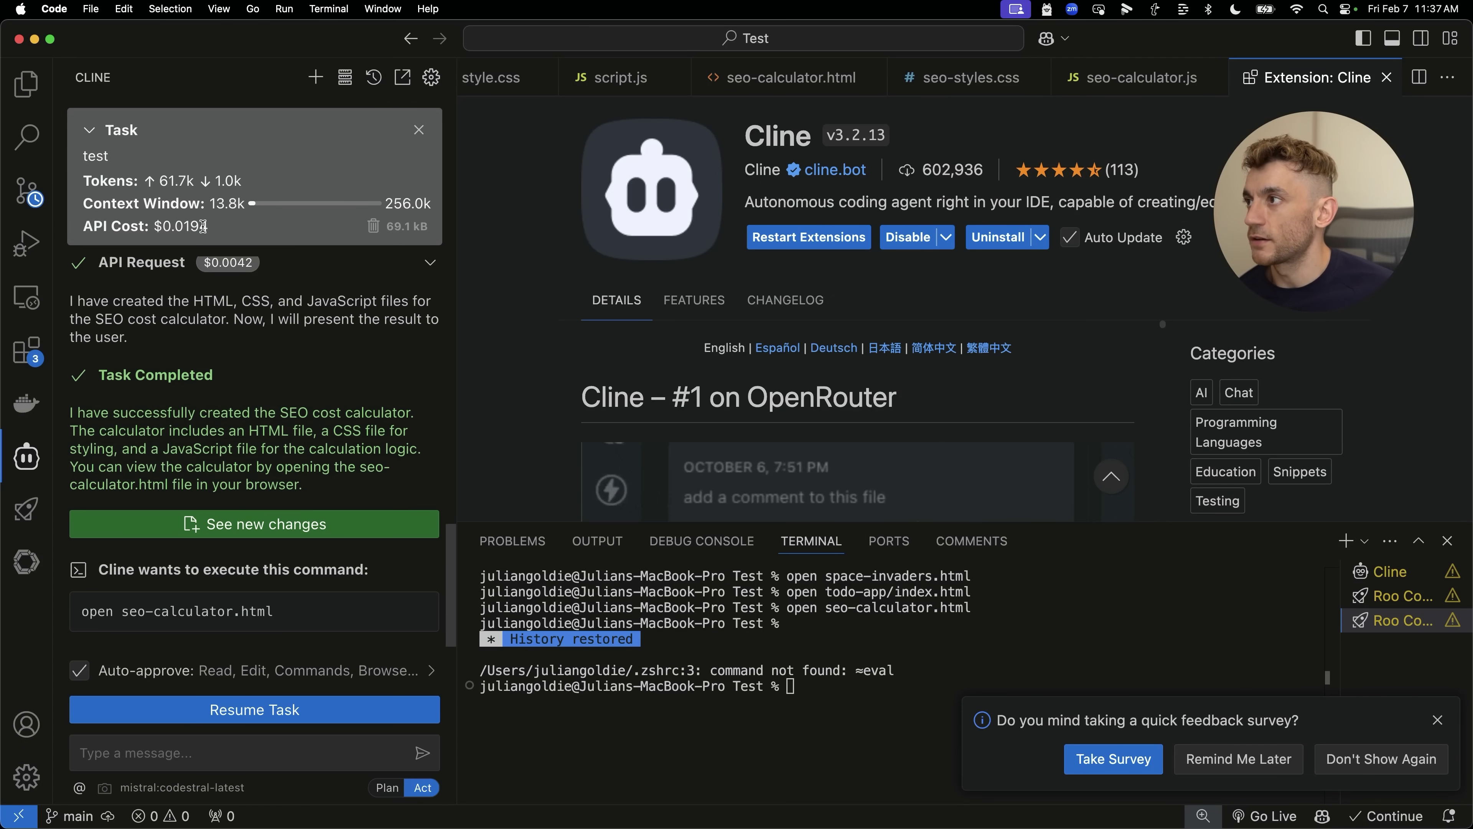
{"action": "scroll", "coordinate": [238, 460], "scroll_direction": "up", "scroll_amount": 10}
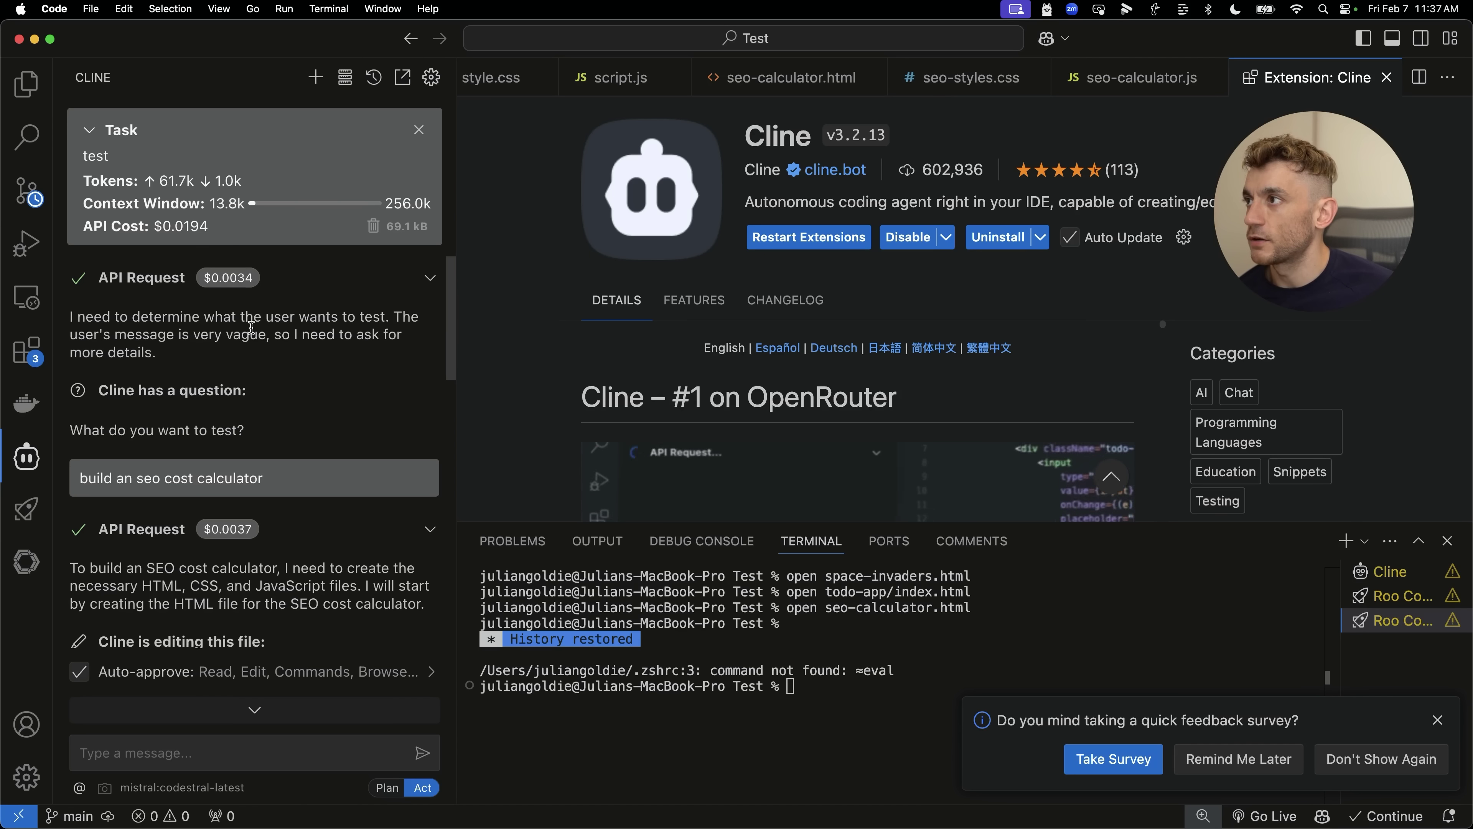
{"action": "triple_click", "coordinate": [174, 477]}
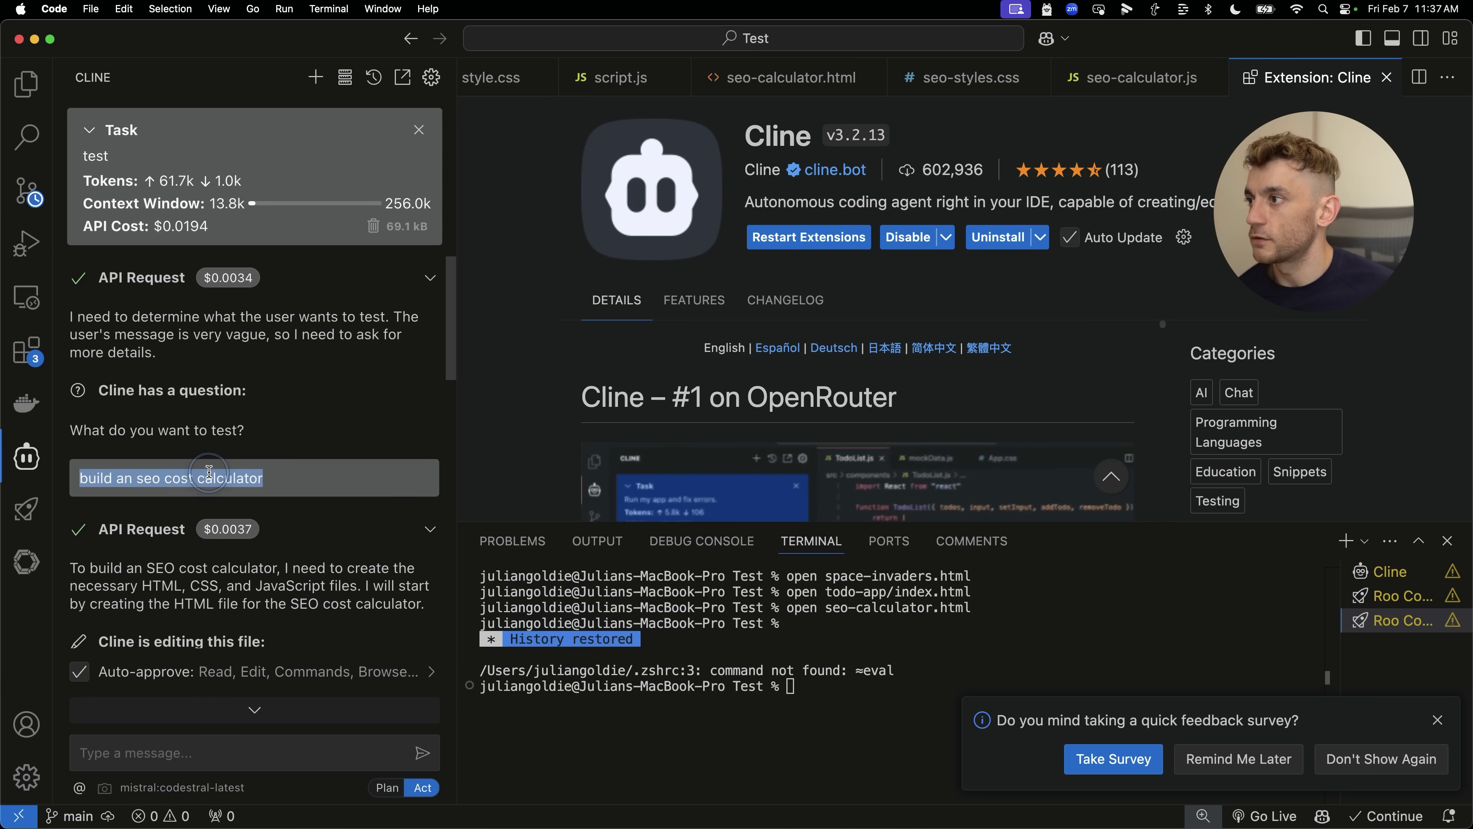
{"action": "key", "text": "super+c"}
{"action": "left_click", "coordinate": [209, 742]}
{"action": "key", "text": "super+v"}
{"action": "key", "text": "Return"}
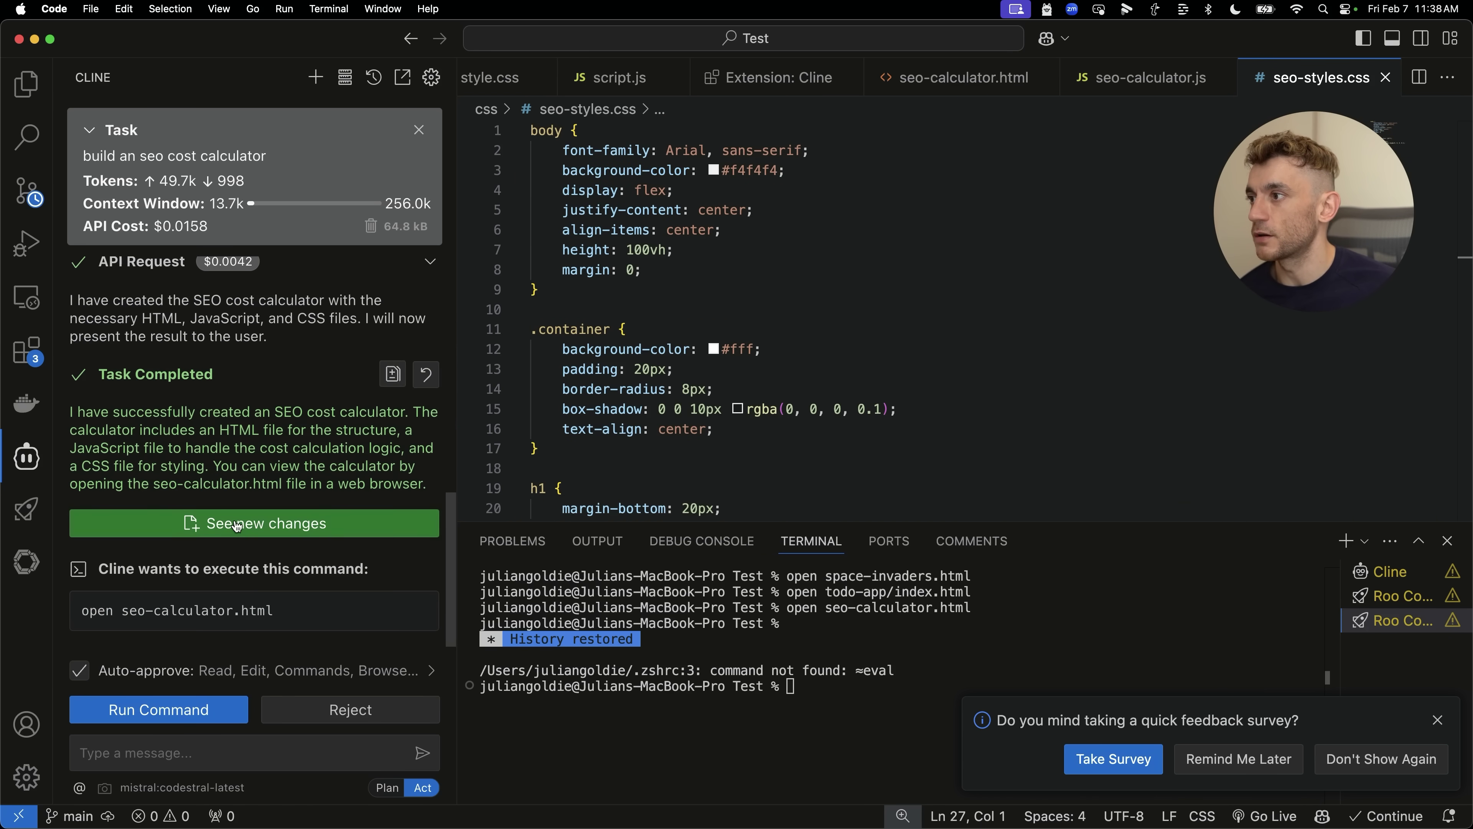
Step: Run Cline's command "open seo-calculator.html" to view the calculator in Chrome and close the screen-recorder tab
{"action": "left_click", "coordinate": [197, 711]}
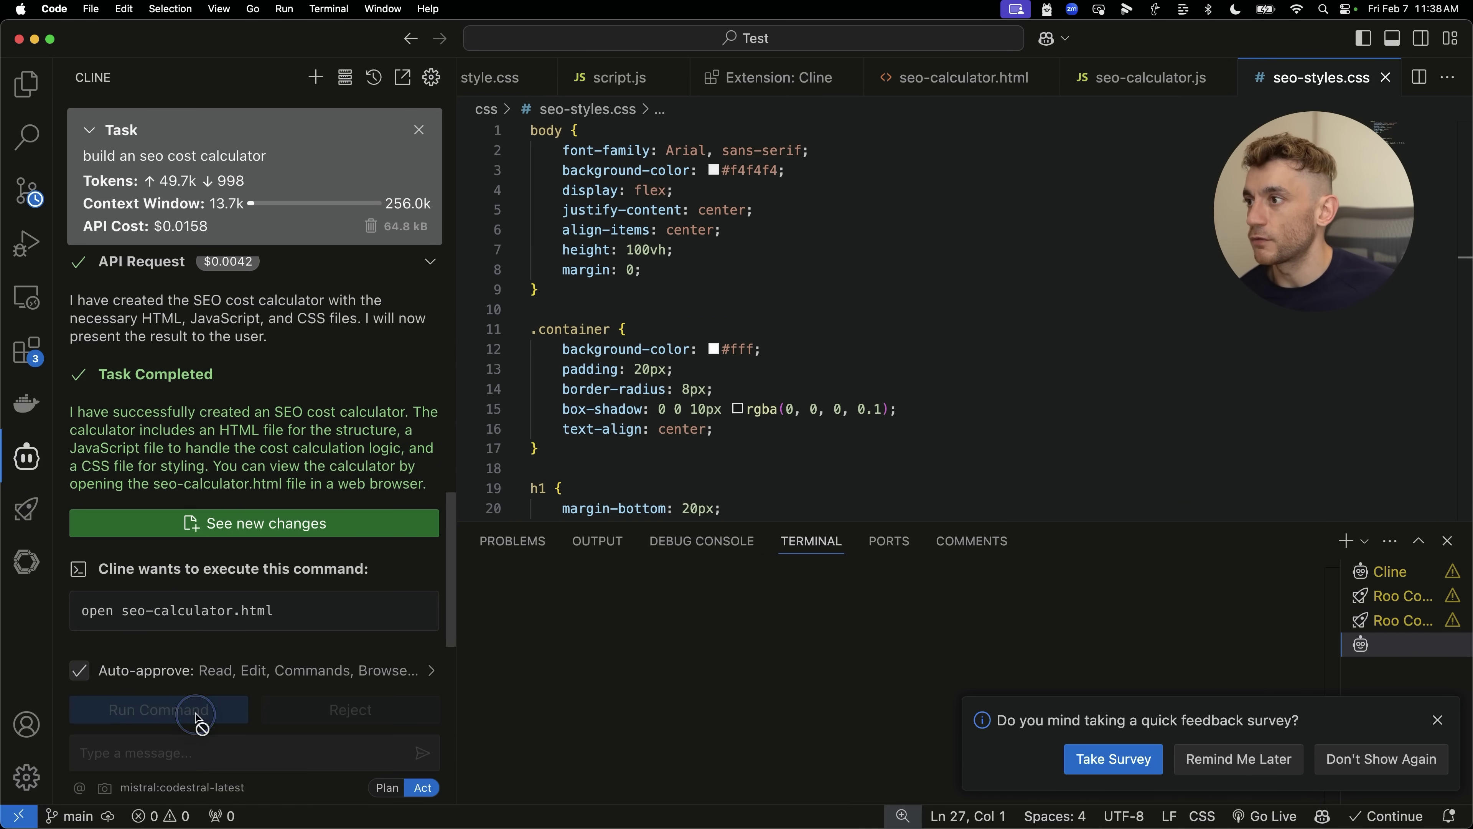
{"action": "left_click_drag", "start_coordinate": [768, 283], "coordinate": [1010, 622]}
{"action": "left_click", "coordinate": [1010, 622]}
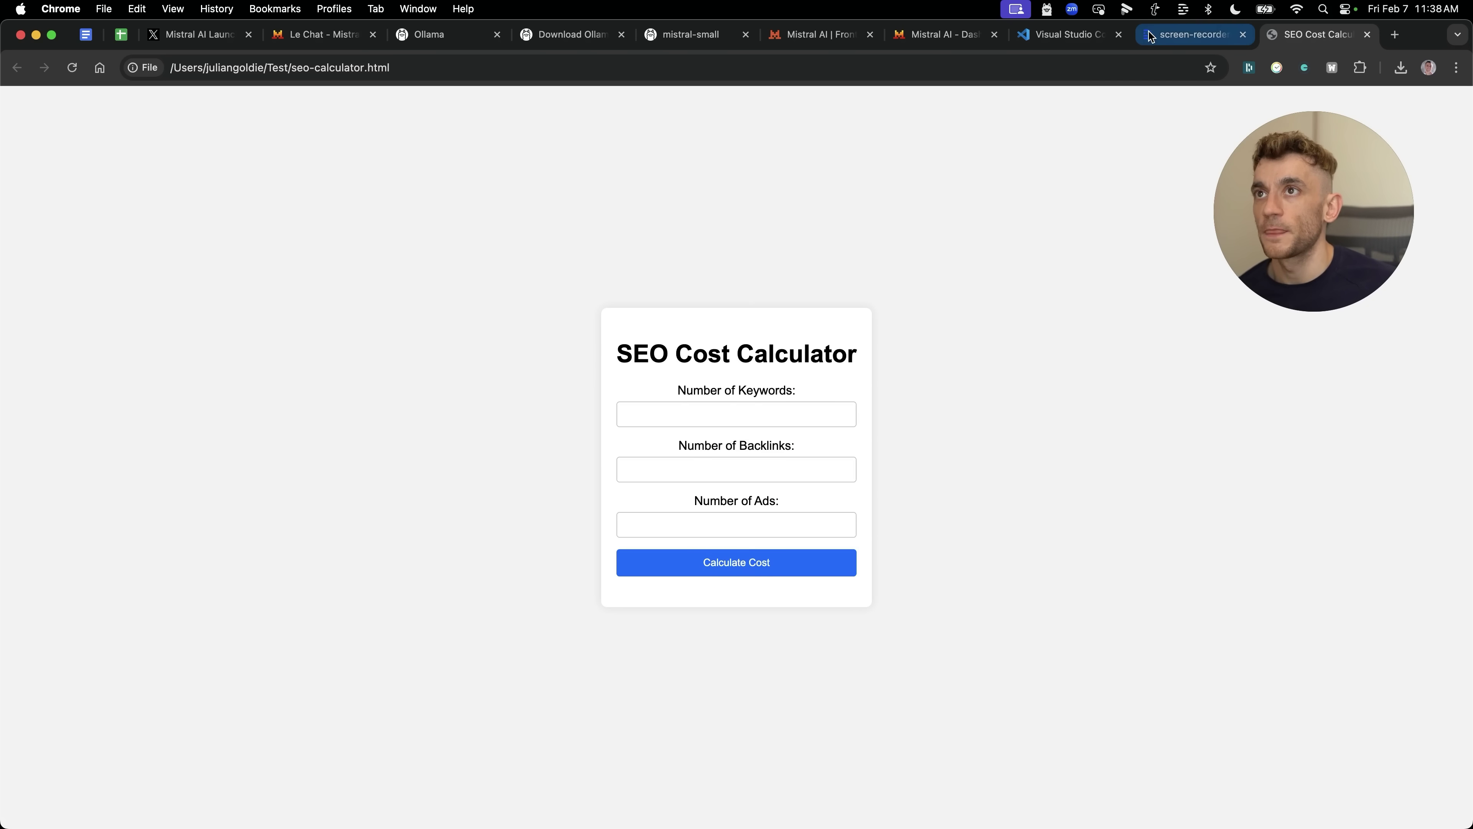
{"action": "left_click", "coordinate": [1242, 34]}
Step: Check the mistral-small download in Terminal, and close the SEO Cost Calculator and Visual Studio Code tabs in Chrome
{"action": "left_click", "coordinate": [895, 780]}
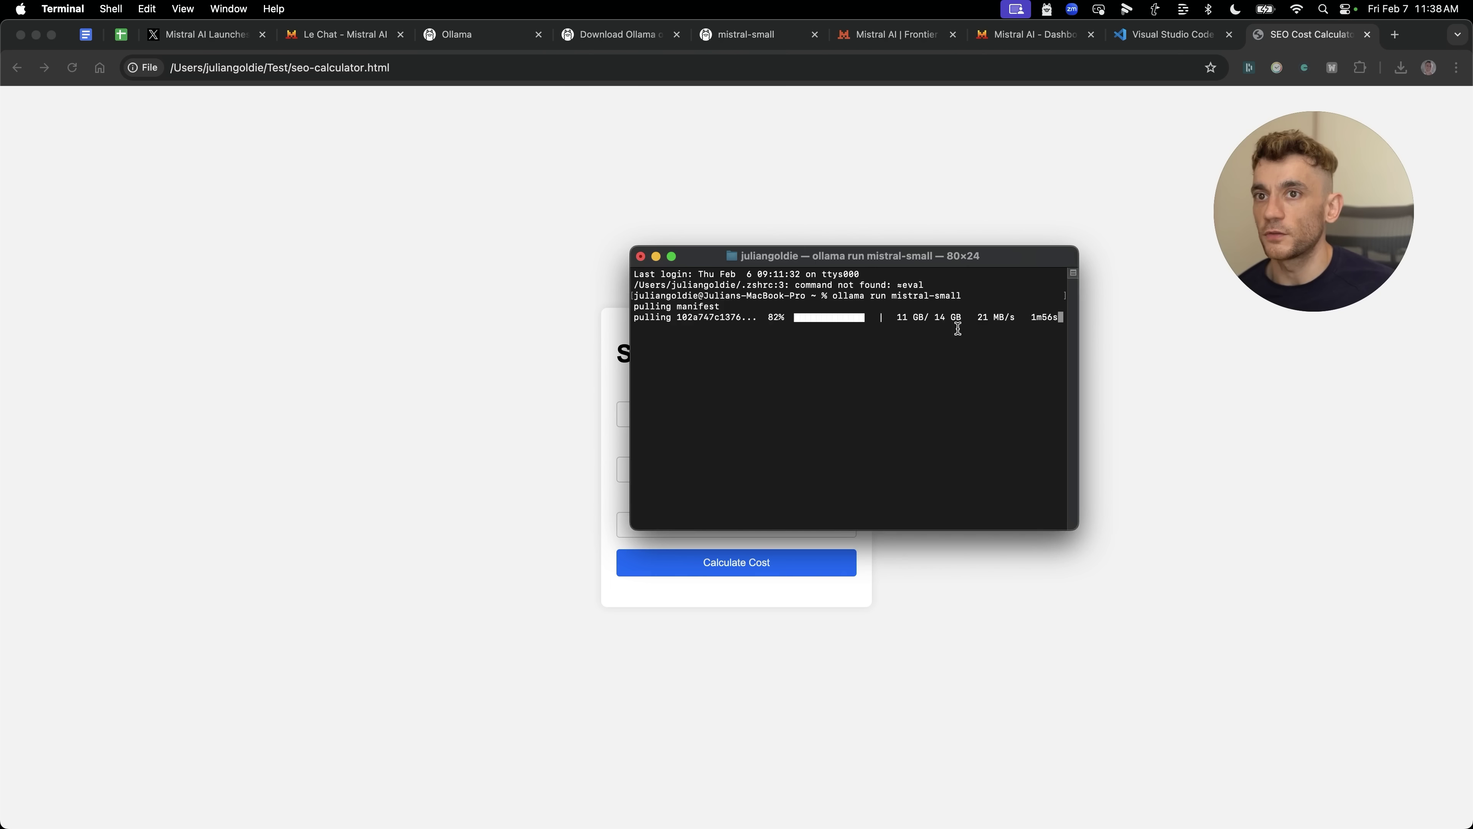
{"action": "left_click", "coordinate": [629, 422]}
{"action": "left_click_drag", "start_coordinate": [609, 332], "coordinate": [882, 610]}
{"action": "left_click", "coordinate": [899, 660]}
{"action": "mouse_move", "coordinate": [1223, 162]}
{"action": "key", "text": "super+w"}
{"action": "key", "text": "super+w"}
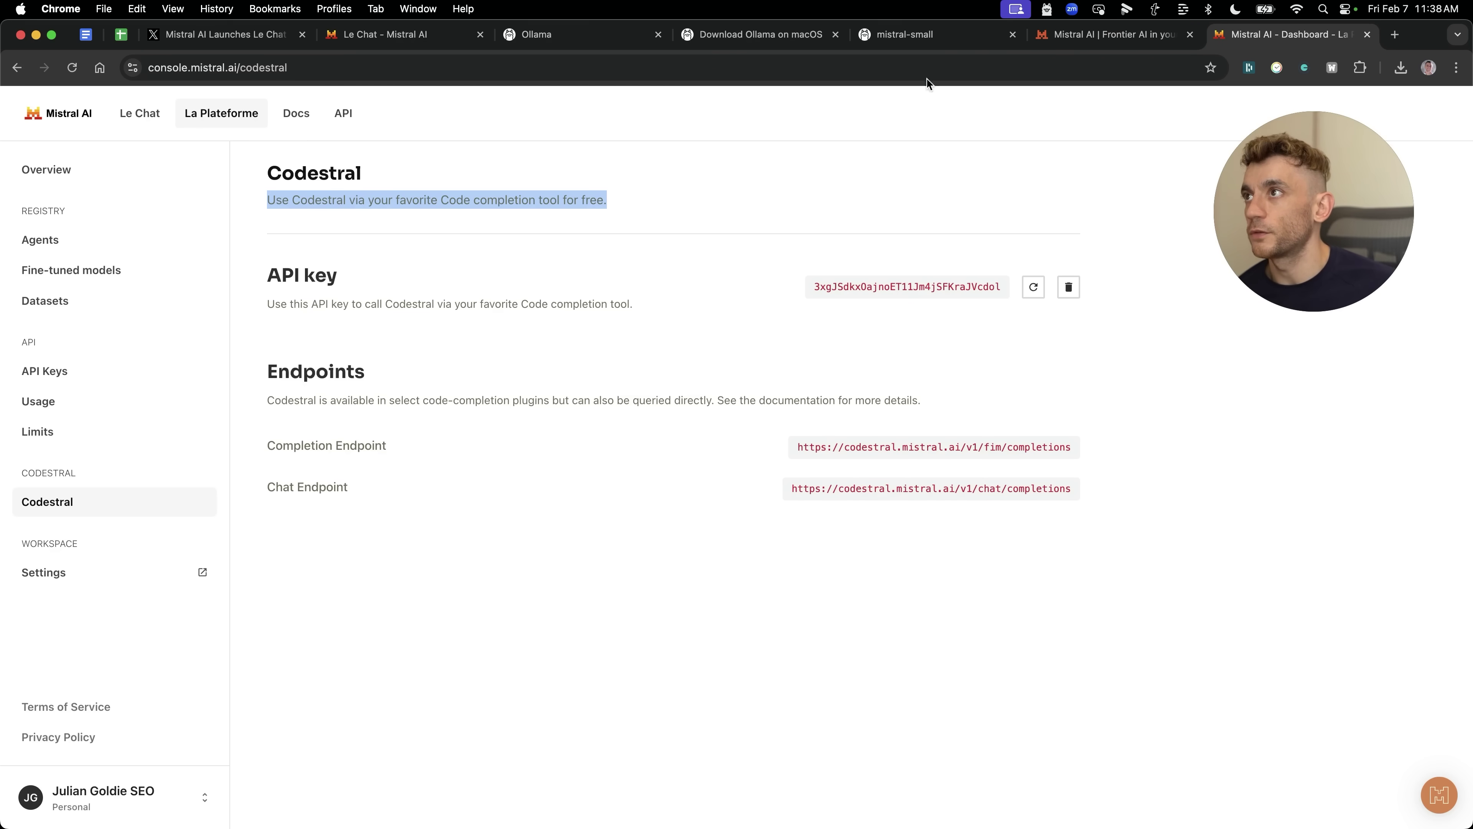
Step: Switch back to Chrome and open the login from the Make homepage
{"action": "left_click", "coordinate": [447, 36]}
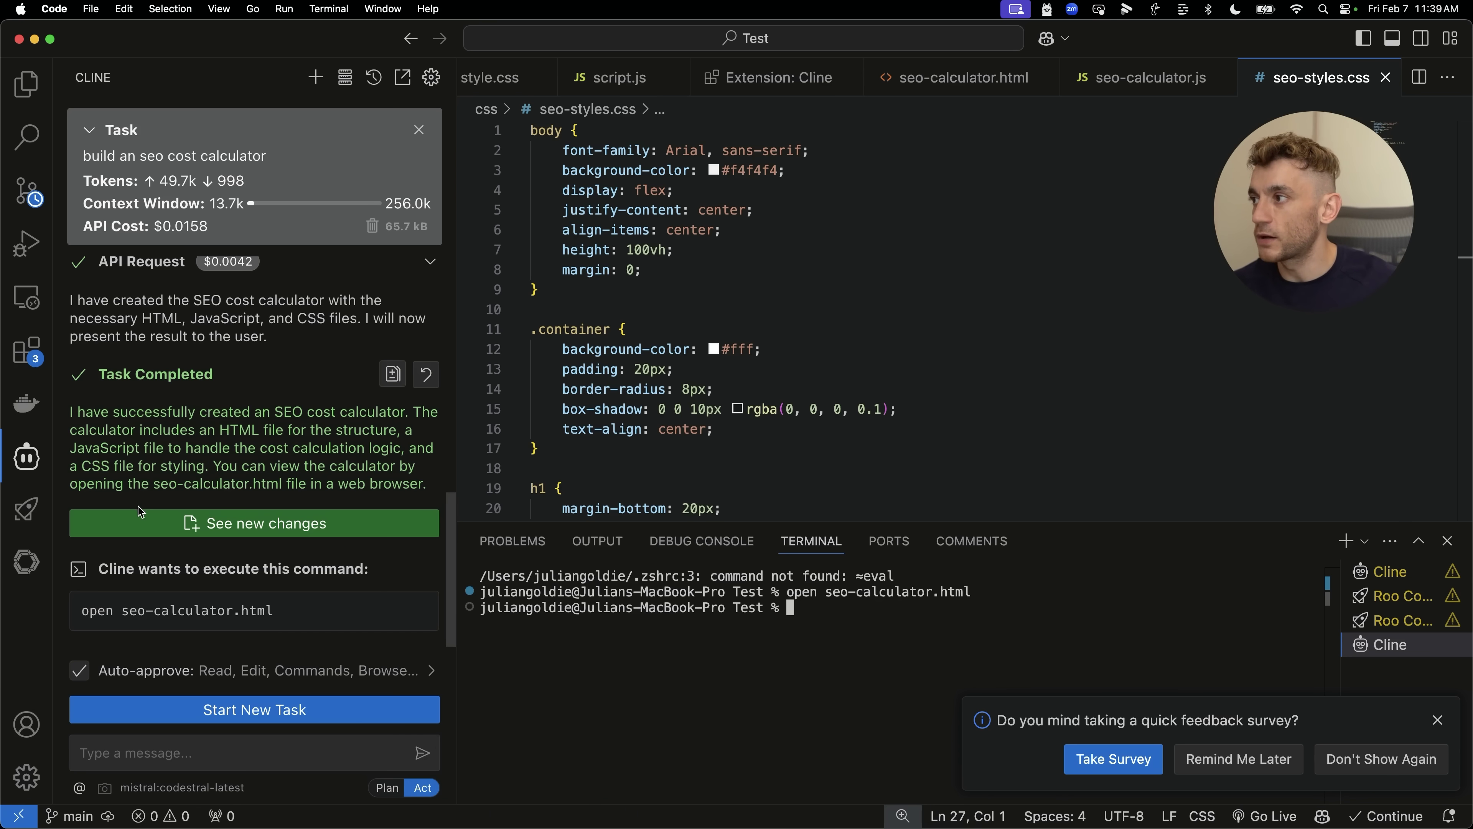
{"action": "left_click", "coordinate": [459, 797]}
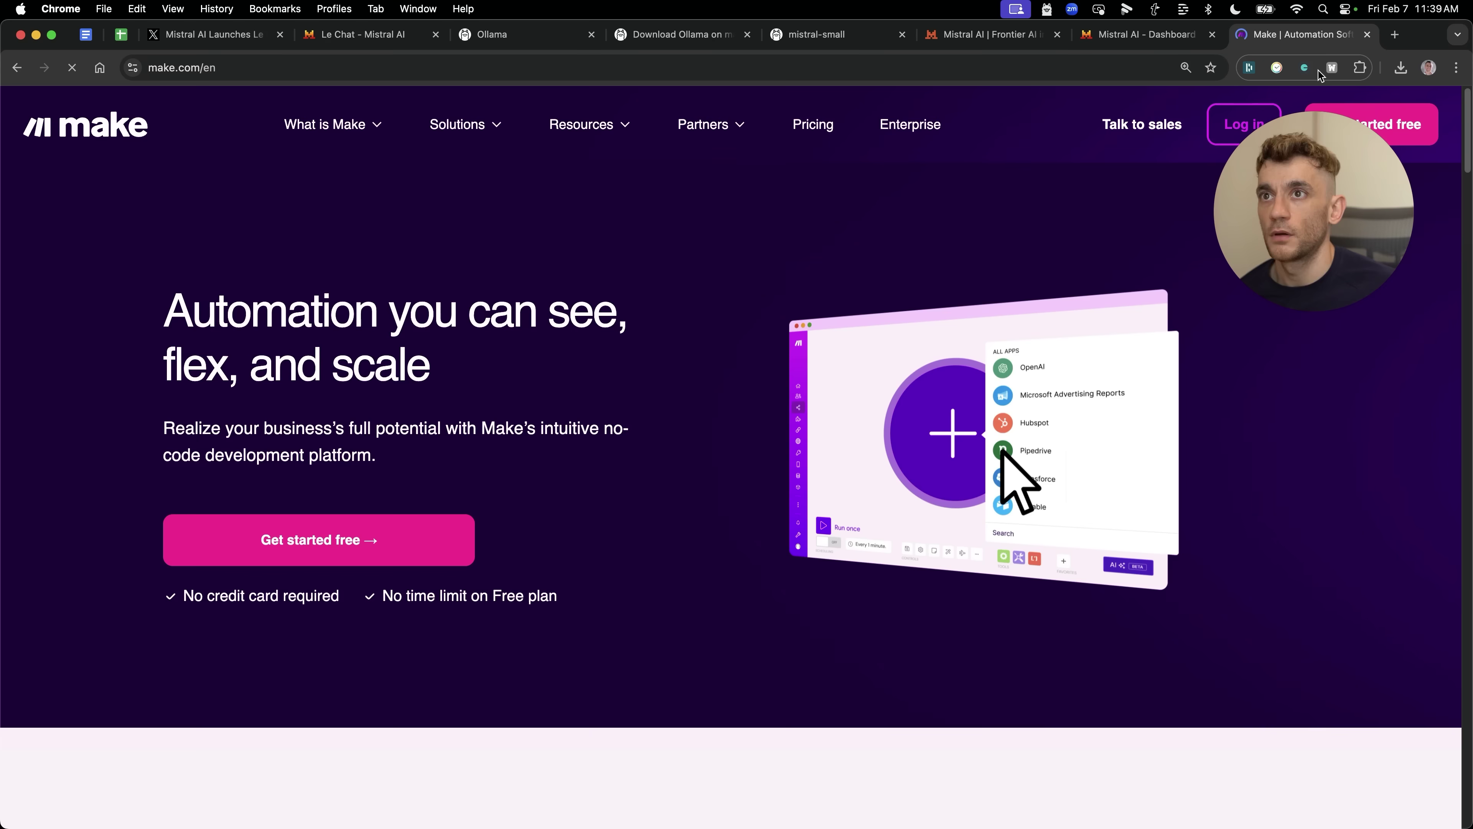
{"action": "left_click", "coordinate": [1224, 129]}
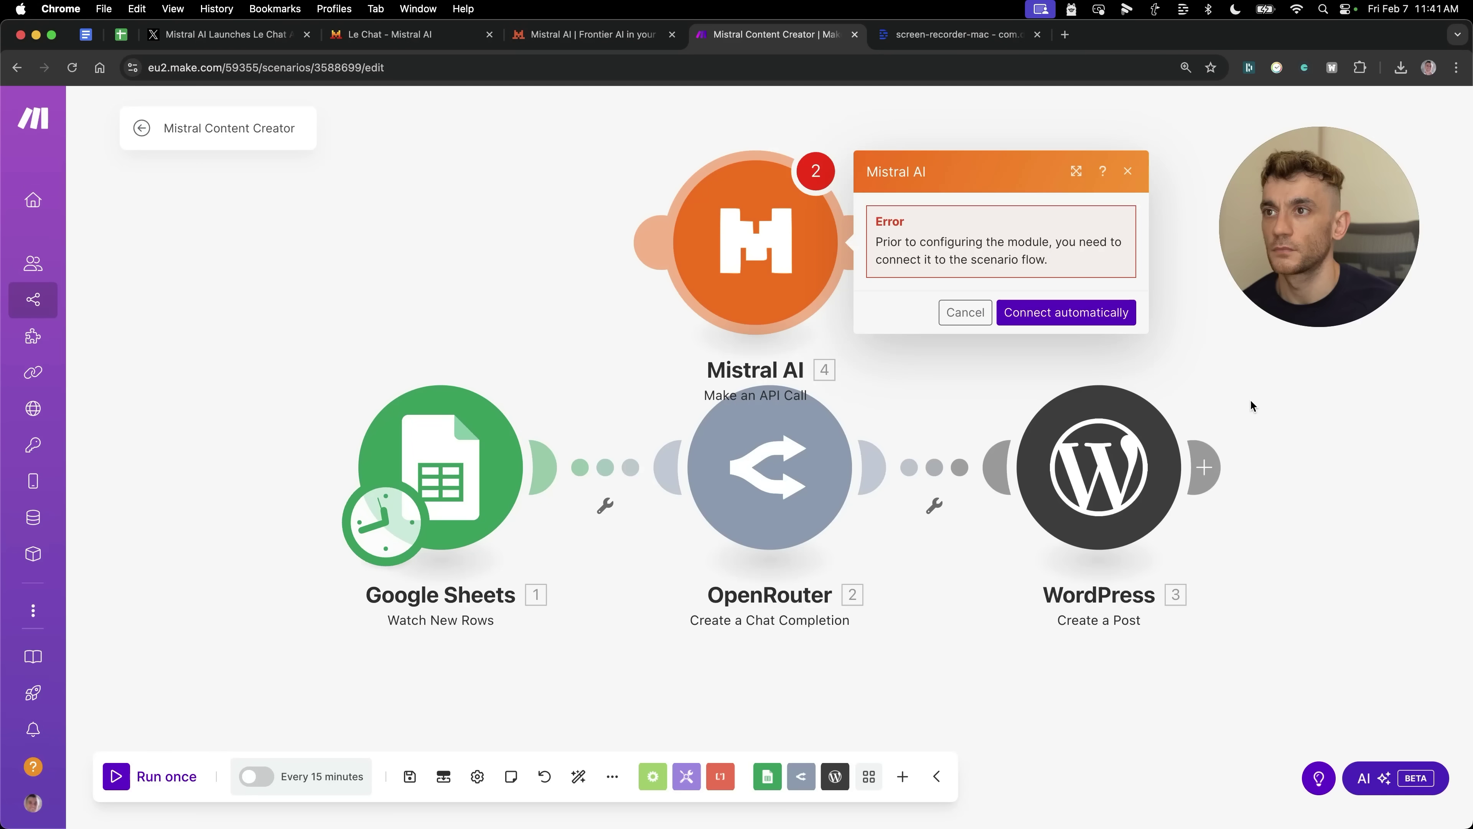
Step: Connect the Mistral AI module to the scenario flow automatically and inspect its API call settings, especially the URL
{"action": "left_click", "coordinate": [1108, 314]}
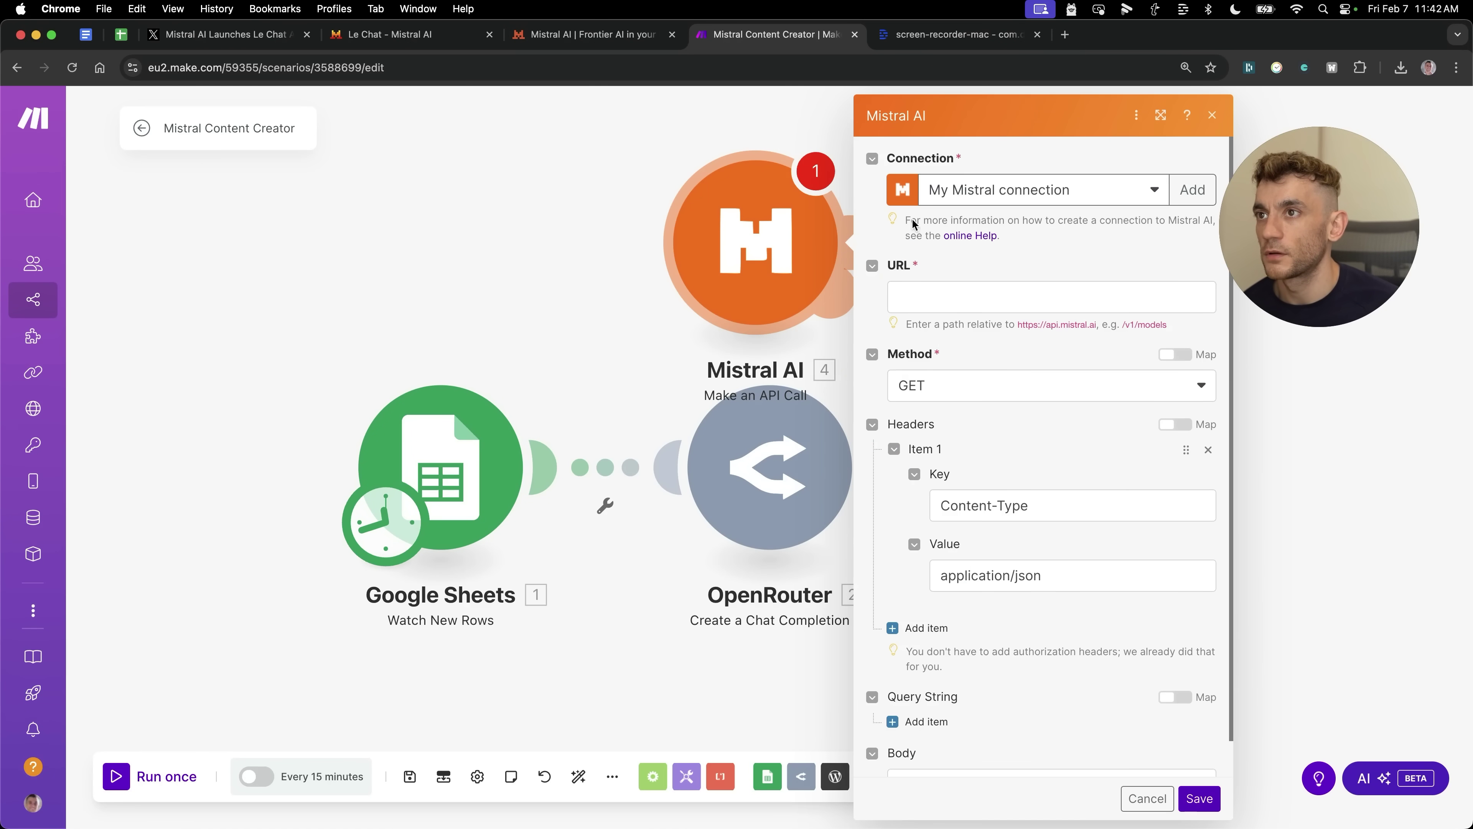
{"action": "left_click", "coordinate": [975, 298]}
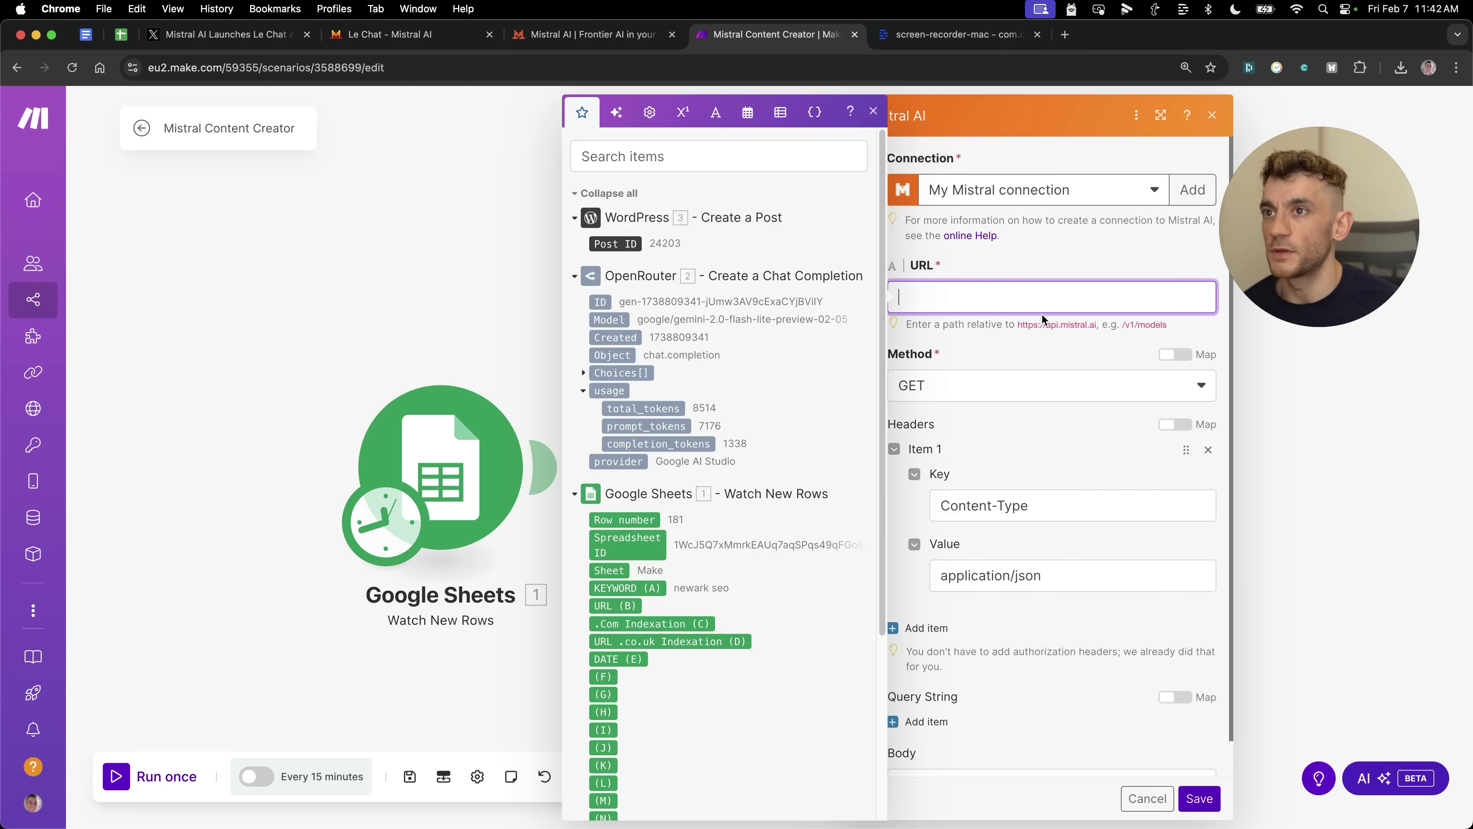
{"action": "left_click", "coordinate": [1069, 433]}
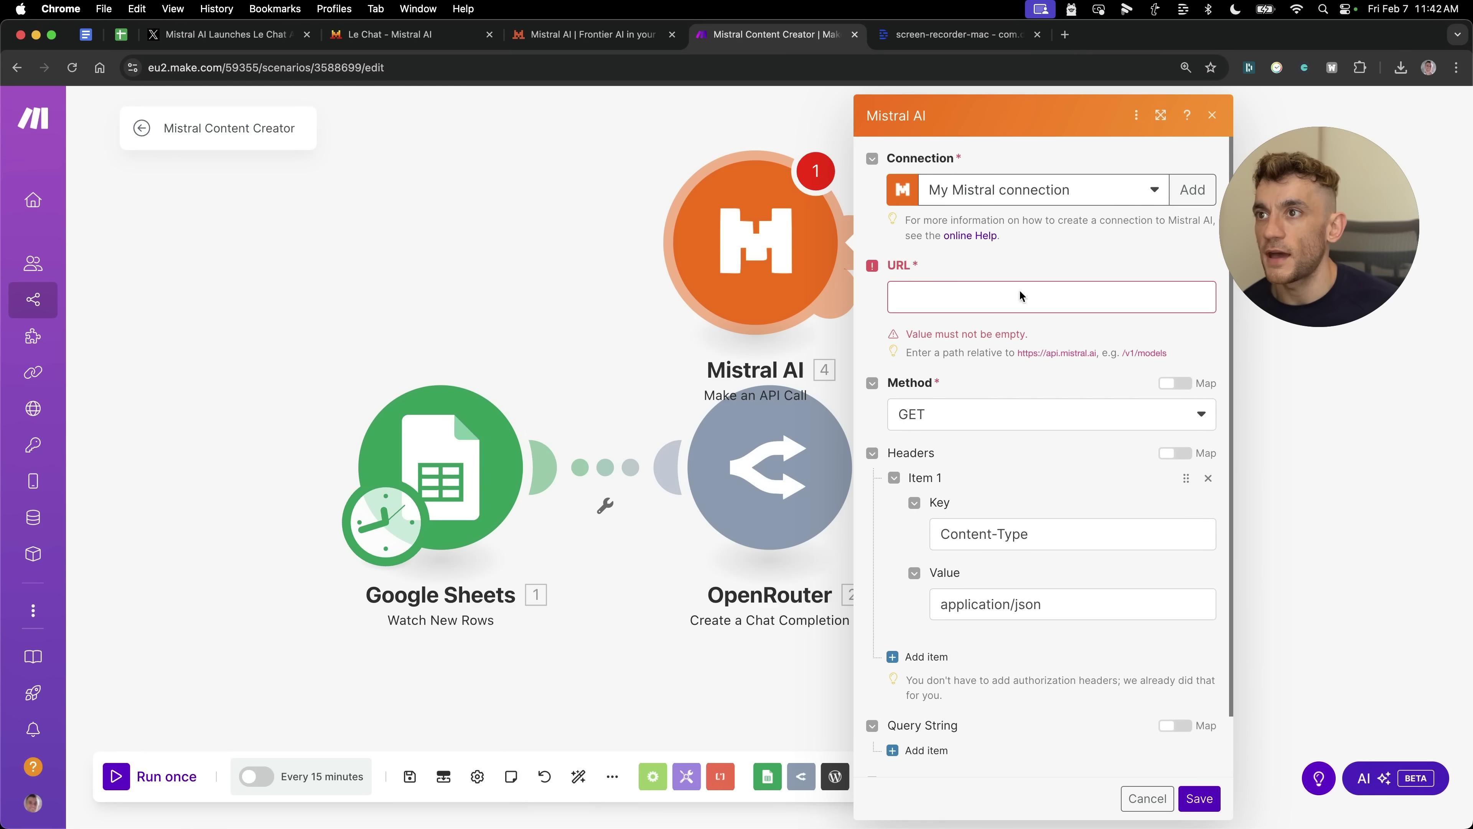
{"action": "left_click", "coordinate": [977, 293]}
{"action": "key", "text": "Escape"}
Step: Delete the OpenRouter module despite its WordPress reference and place the Mistral AI module between Google Sheets and WordPress
{"action": "right_click", "coordinate": [768, 493]}
{"action": "left_click", "coordinate": [831, 696]}
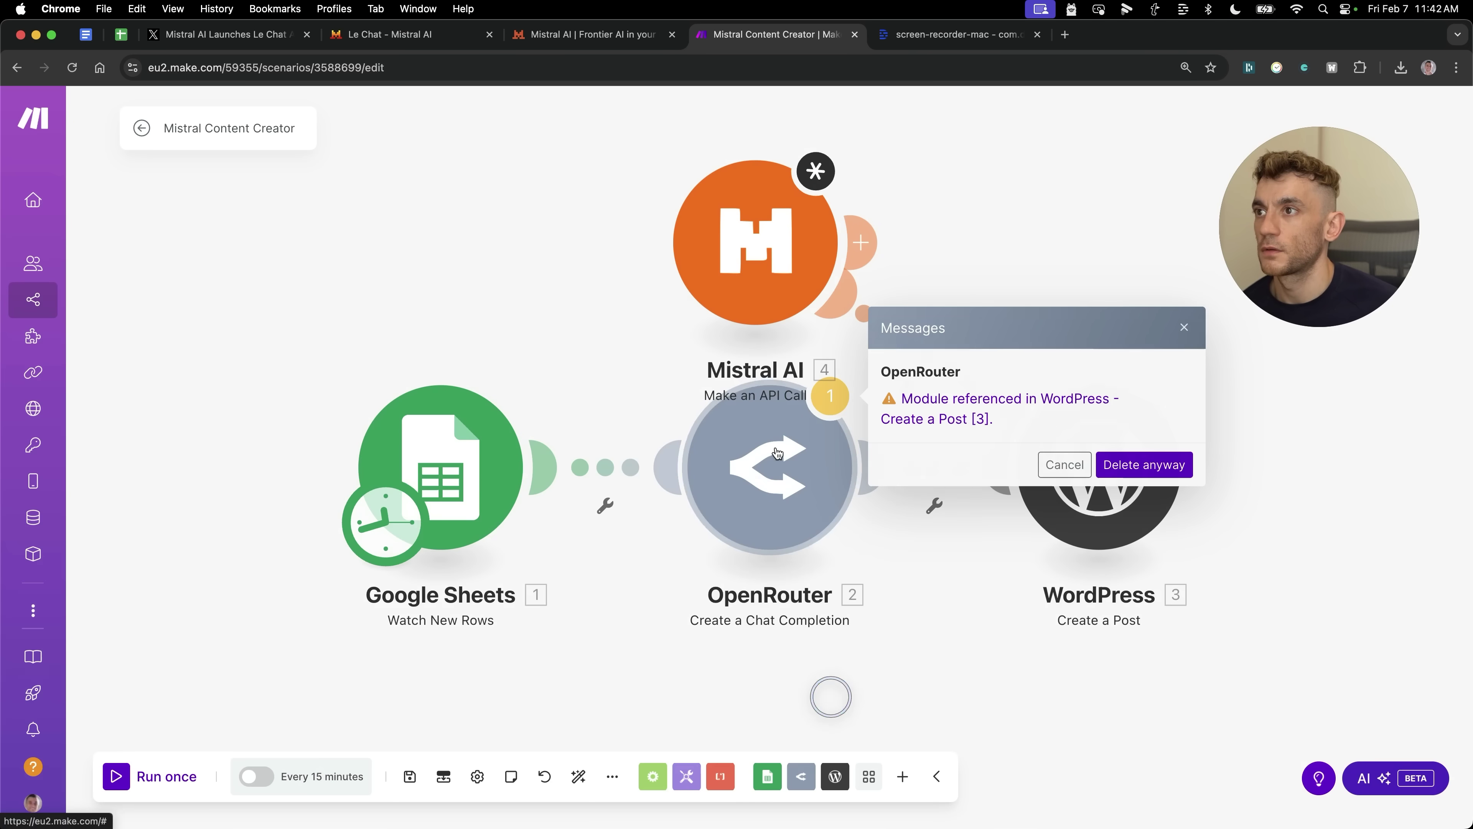
{"action": "left_click", "coordinate": [1145, 465]}
{"action": "left_click_drag", "start_coordinate": [798, 292], "coordinate": [758, 476]}
{"action": "left_click", "coordinate": [927, 368]}
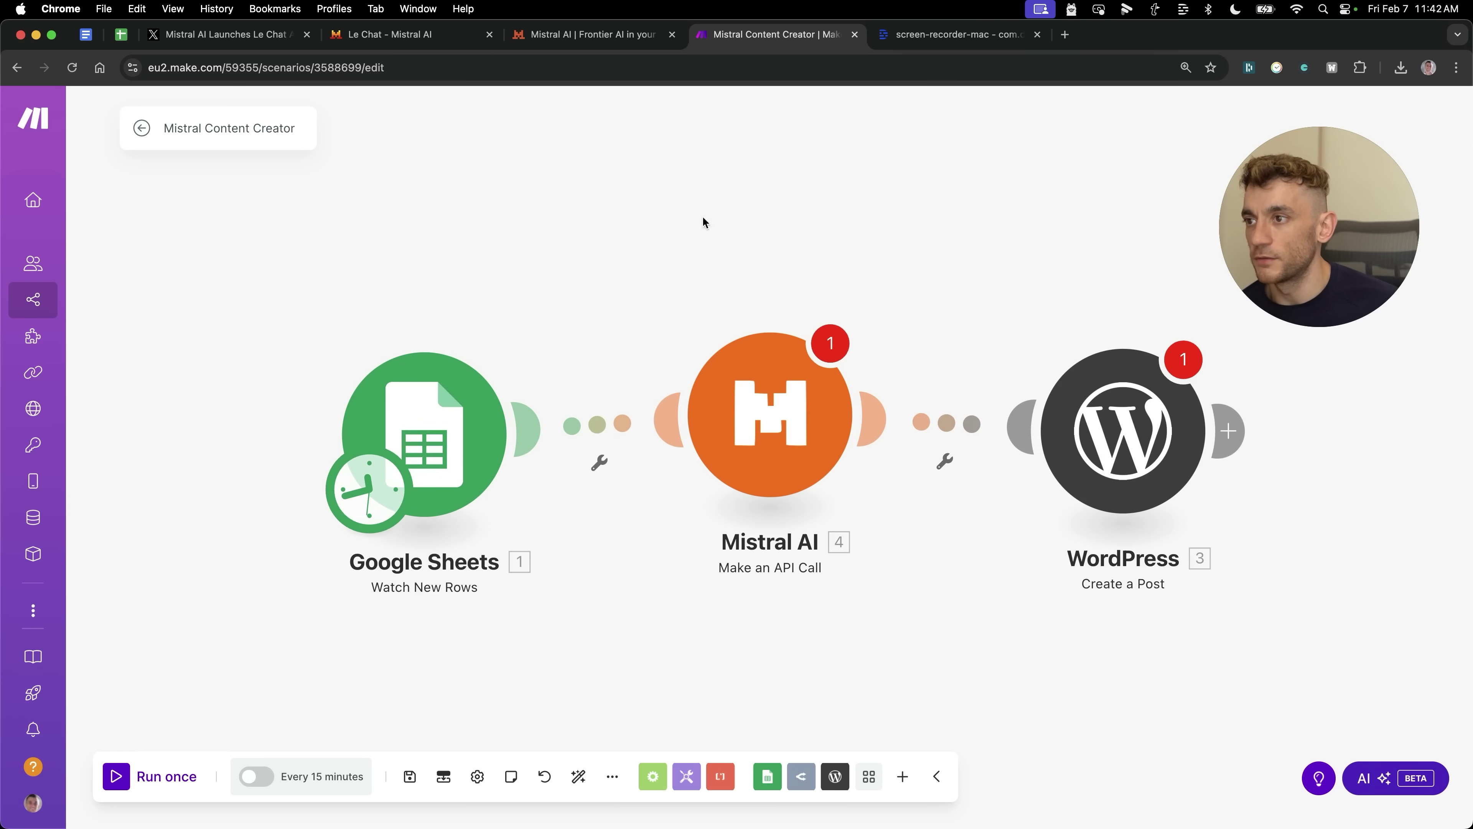
{"action": "left_click_drag", "start_coordinate": [766, 350], "coordinate": [781, 387]}
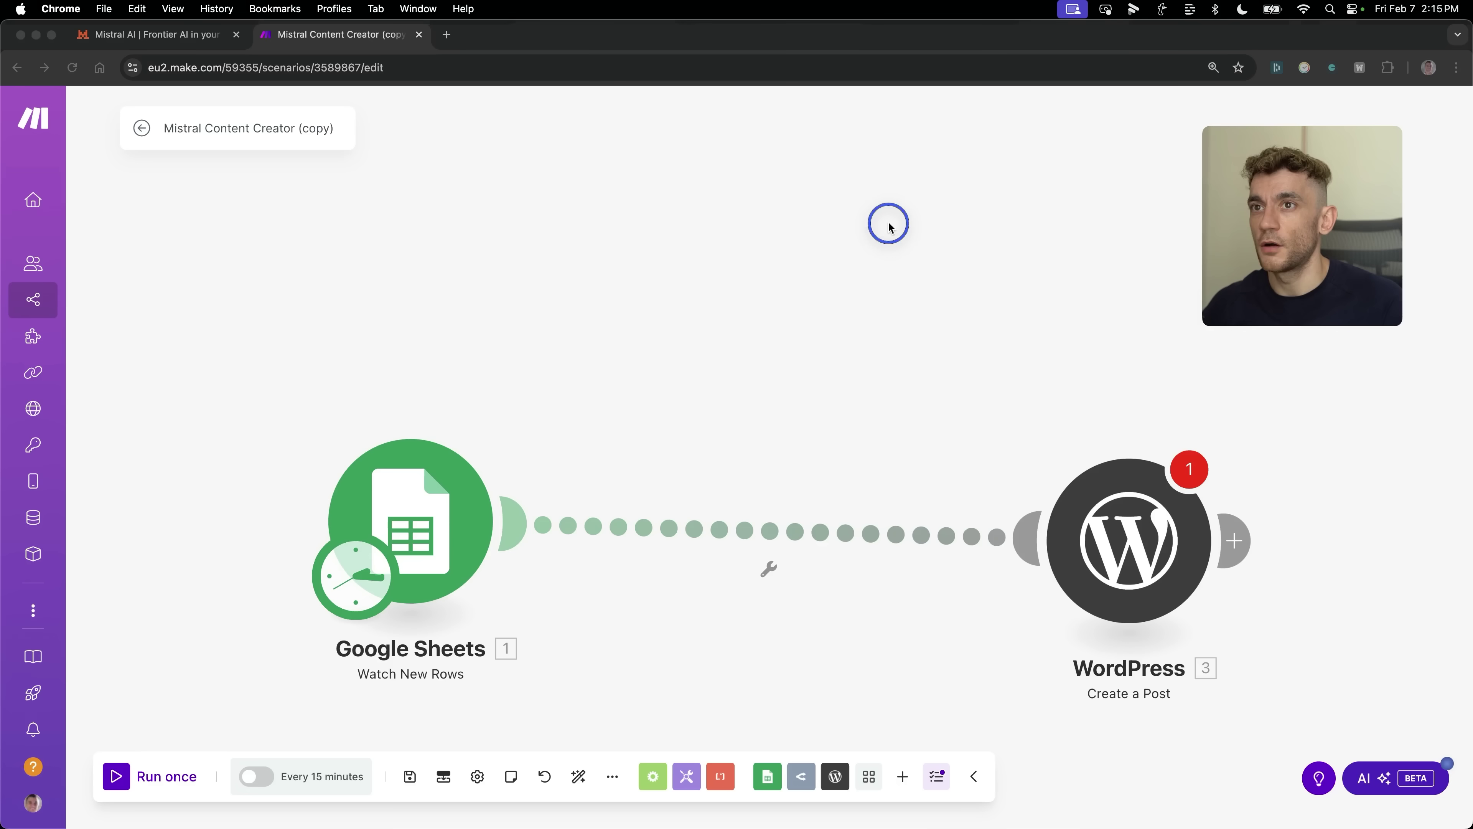
Step: Add an OpenRouter "Create a Chat Completion" module to the Mistral Content Creator (copy) scenario
{"action": "right_click", "coordinate": [619, 235]}
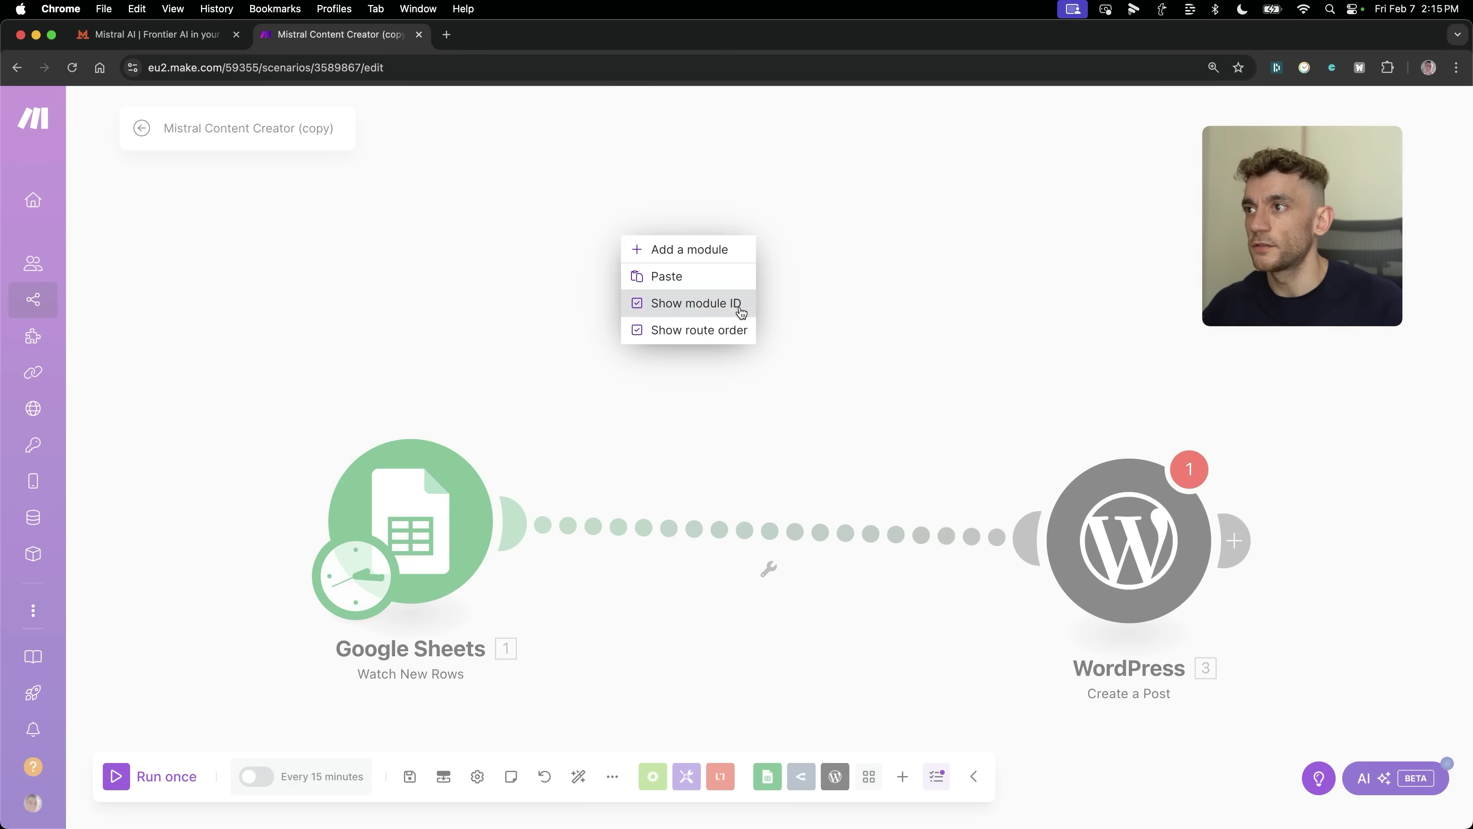
{"action": "left_click", "coordinate": [718, 259]}
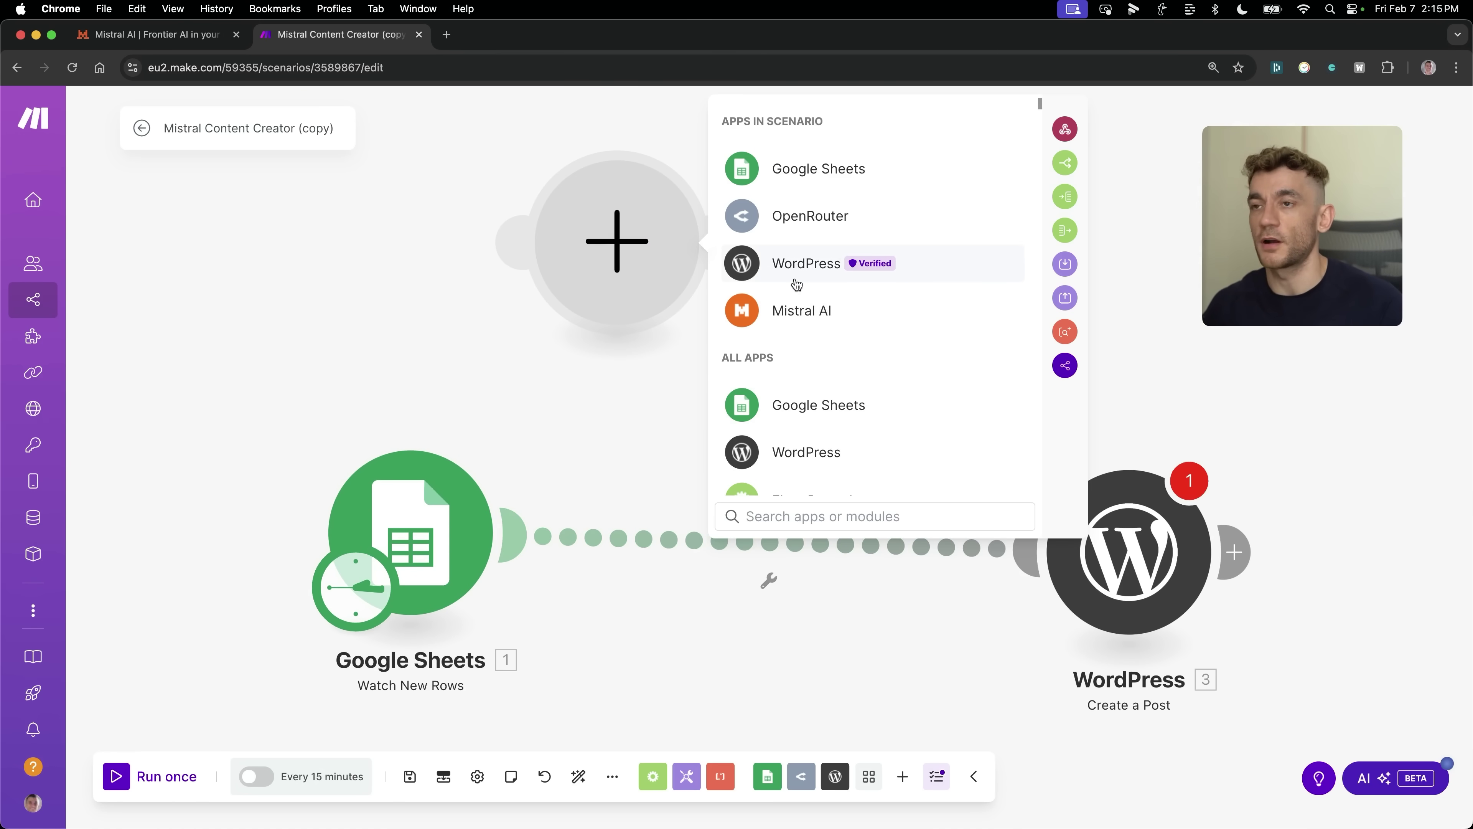
{"action": "type", "text": "open"}
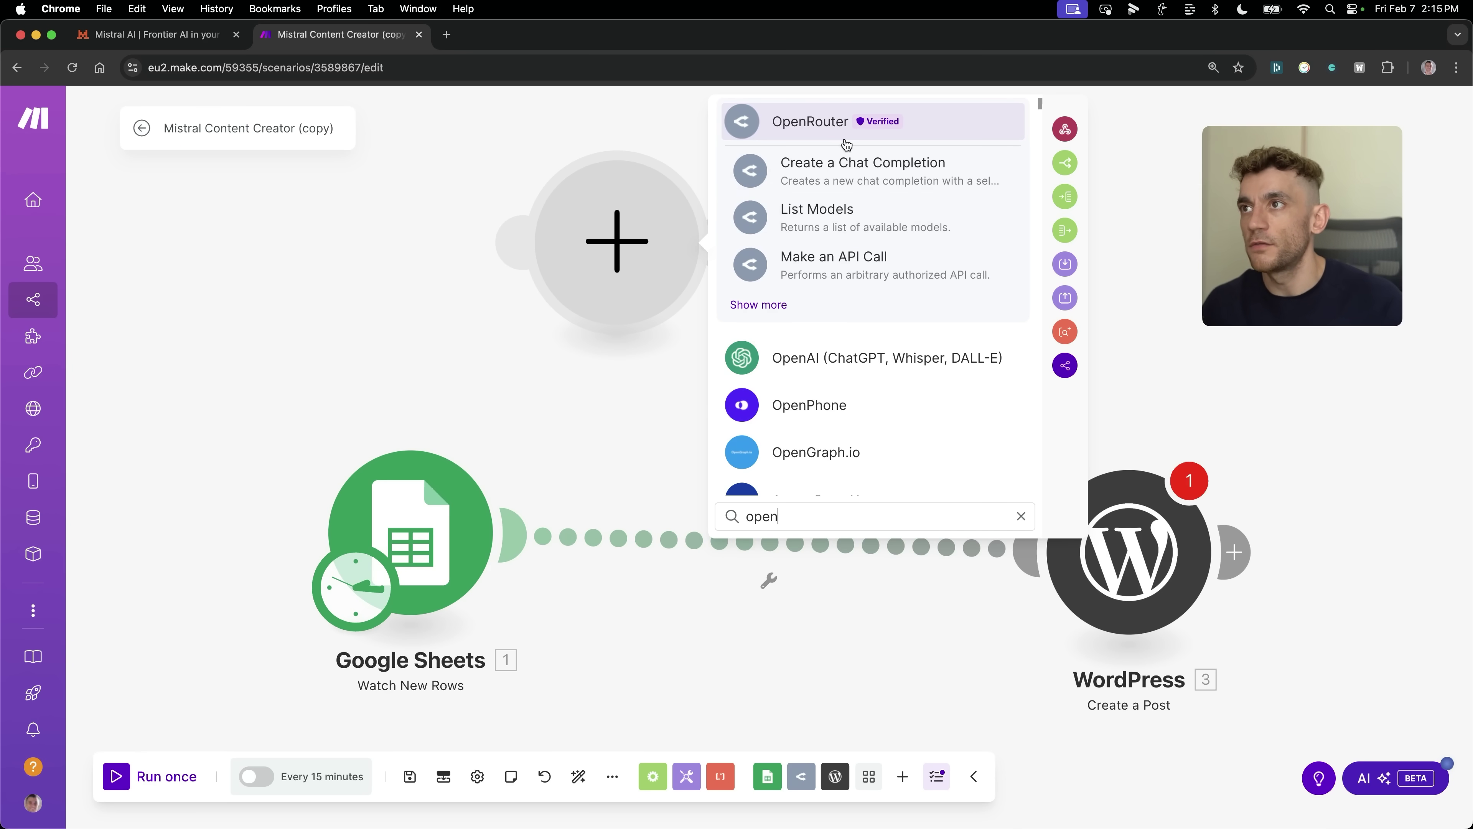
{"action": "left_click", "coordinate": [881, 169]}
{"action": "left_click", "coordinate": [909, 307]}
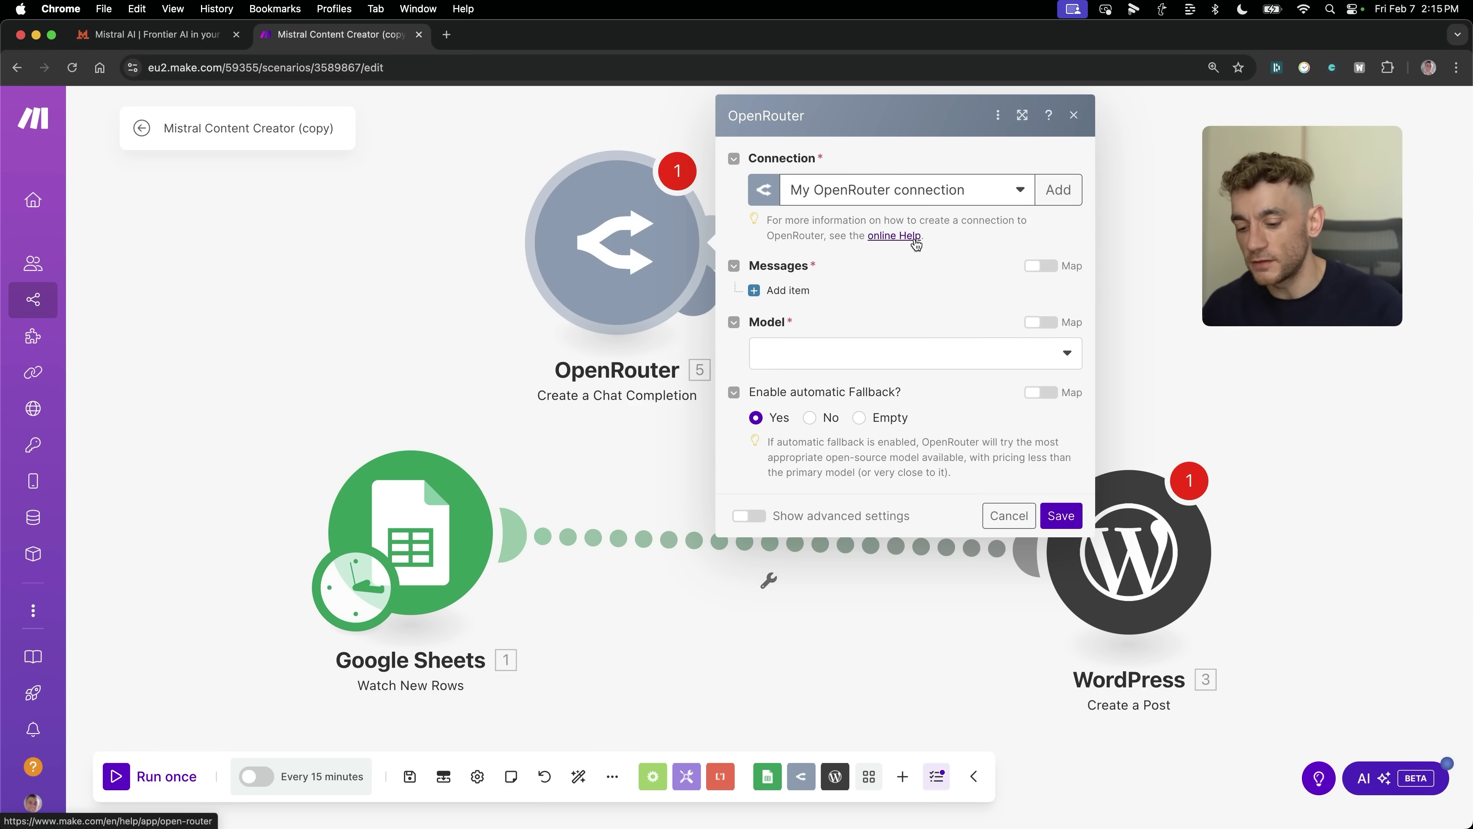
Step: Open the OpenRouter site in a new tab and bring up the account's API keys page
{"action": "key", "text": "super+t"}
{"action": "type", "text": "api "}
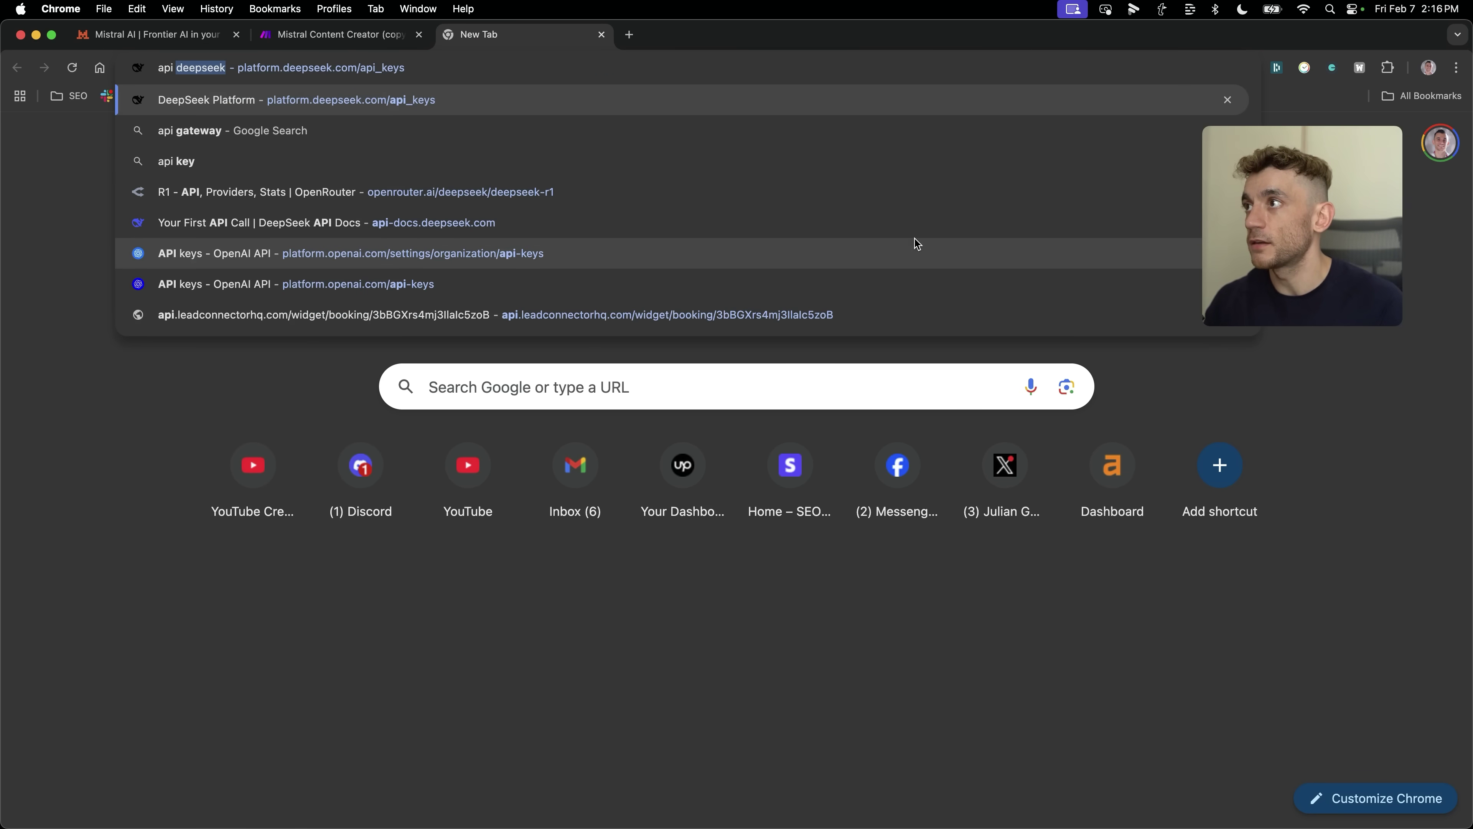
{"action": "type", "text": "openai"}
{"action": "key", "text": "Down"}
{"action": "key", "text": "Down"}
{"action": "key", "text": "Down"}
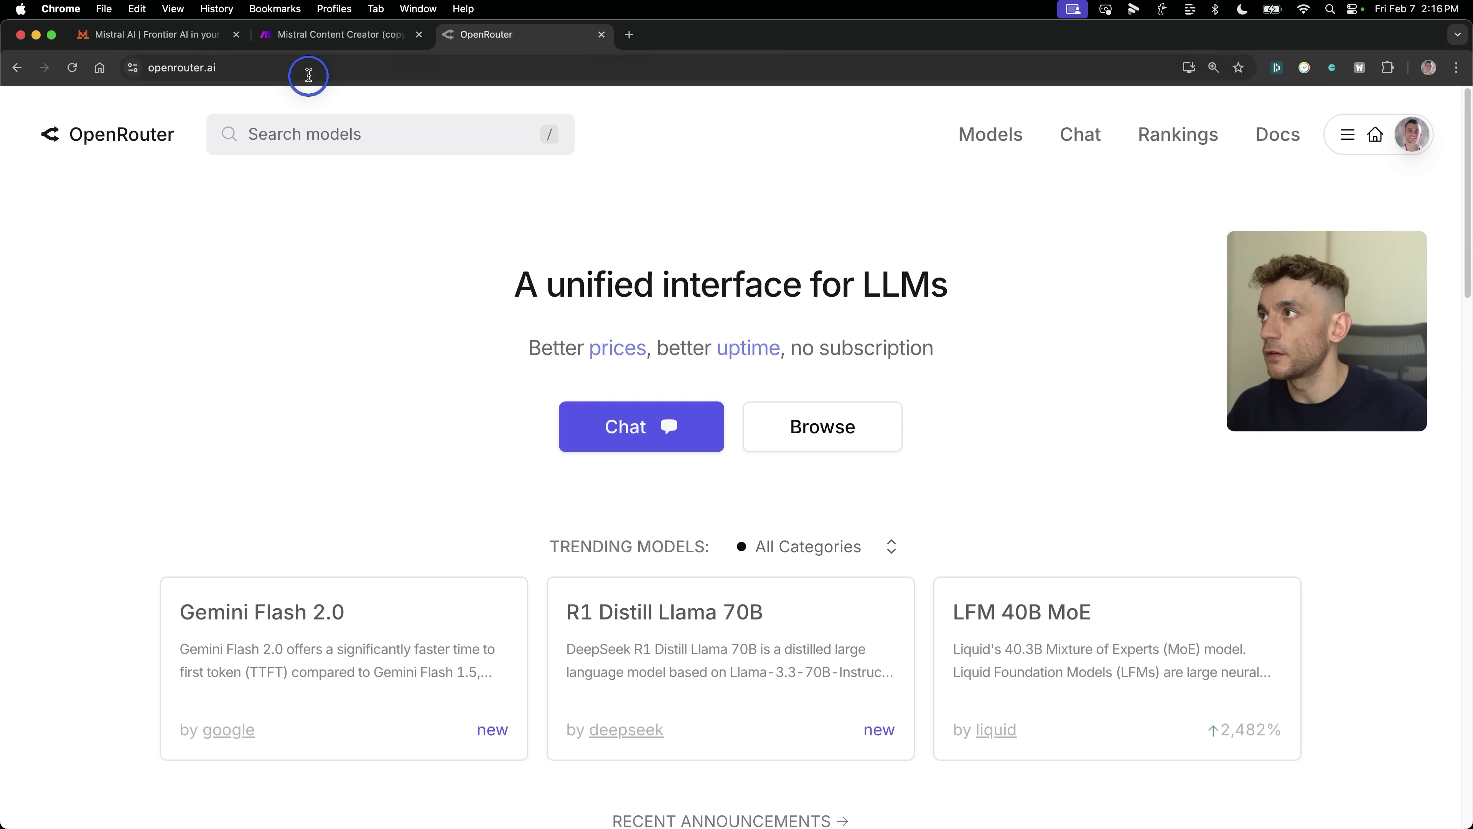
{"action": "left_click", "coordinate": [306, 66]}
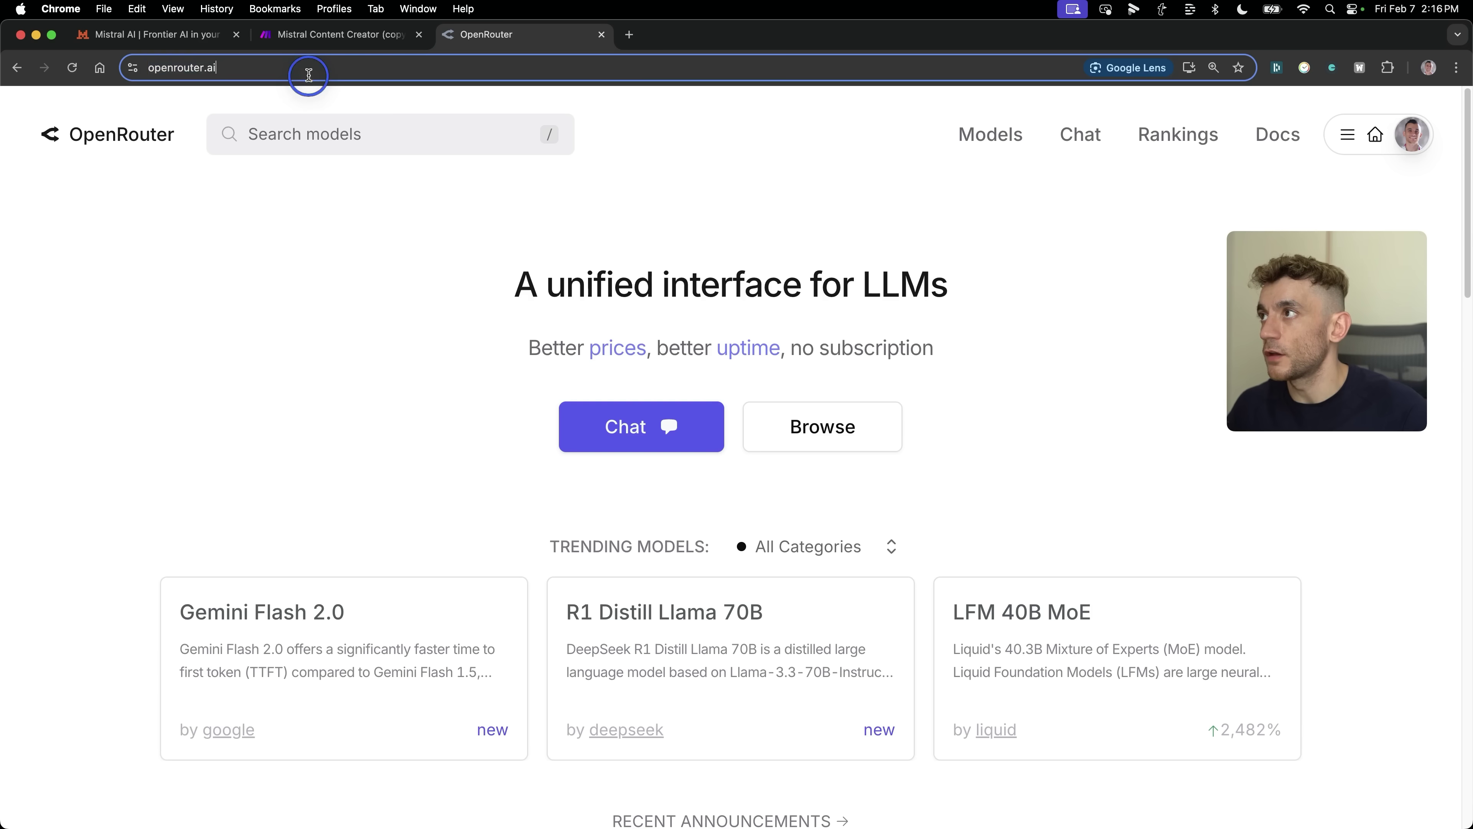
{"action": "left_click", "coordinate": [1410, 137]}
{"action": "left_click", "coordinate": [1360, 239]}
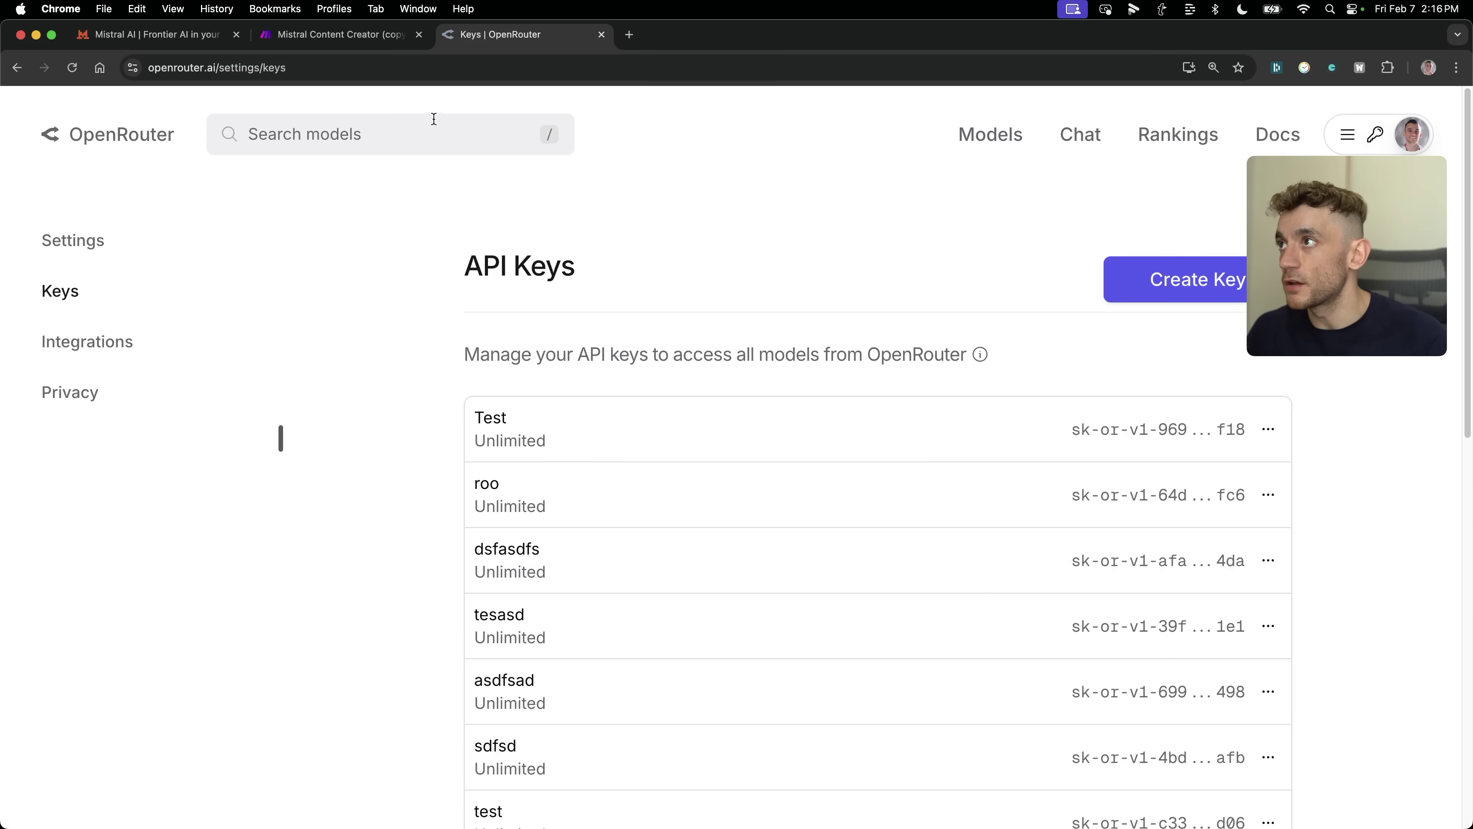
Step: Return to the Make scenario and set the OpenRouter module's model to "Mistral: Mistral 7B Instruct (free)"
{"action": "left_click", "coordinate": [327, 35]}
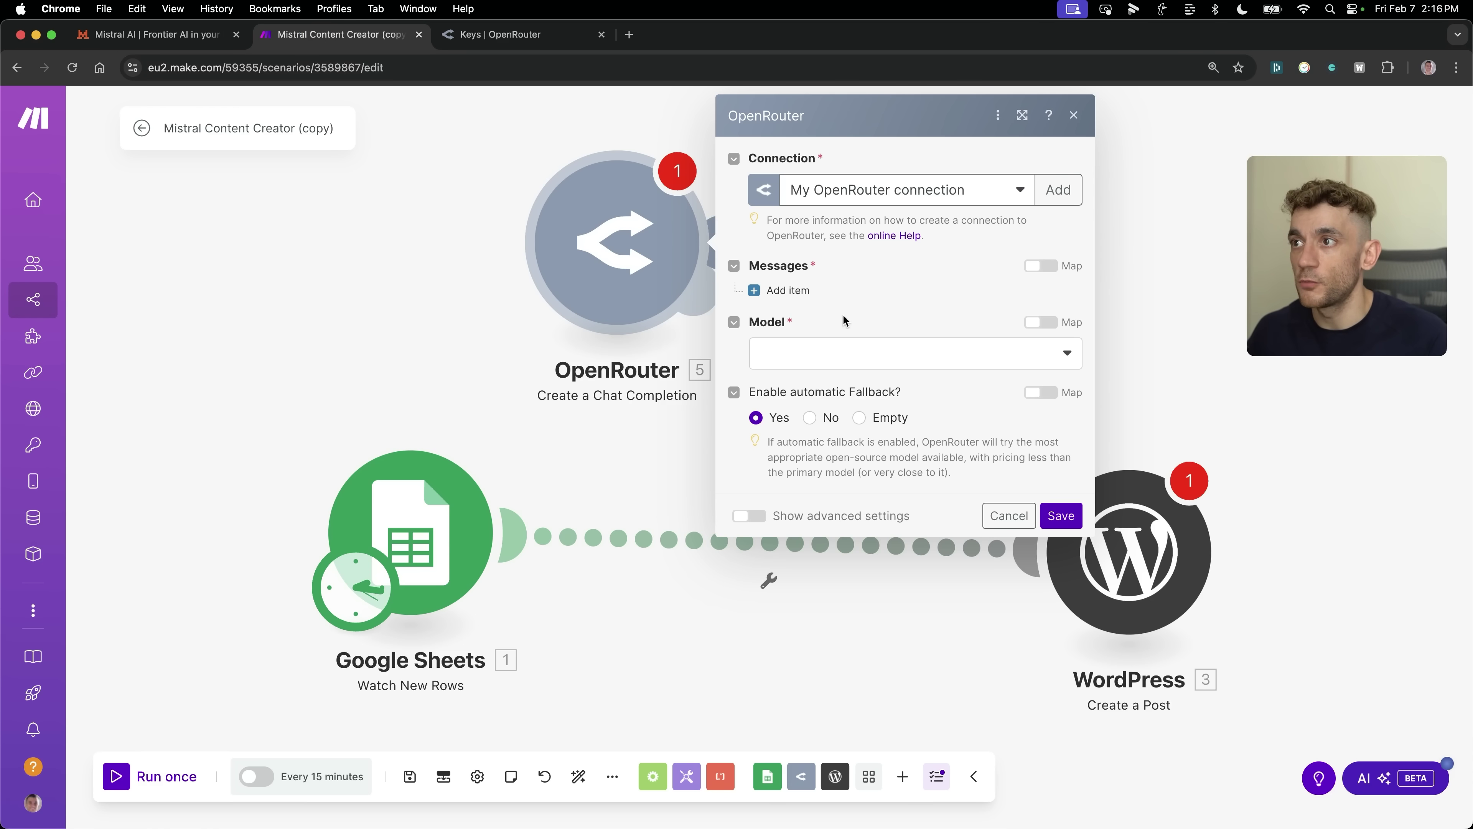
{"action": "left_click", "coordinate": [848, 350]}
{"action": "type", "text": "fr"}
{"action": "key", "text": "BackSpace"}
{"action": "key", "text": "BackSpace"}
{"action": "type", "text": "mistral "}
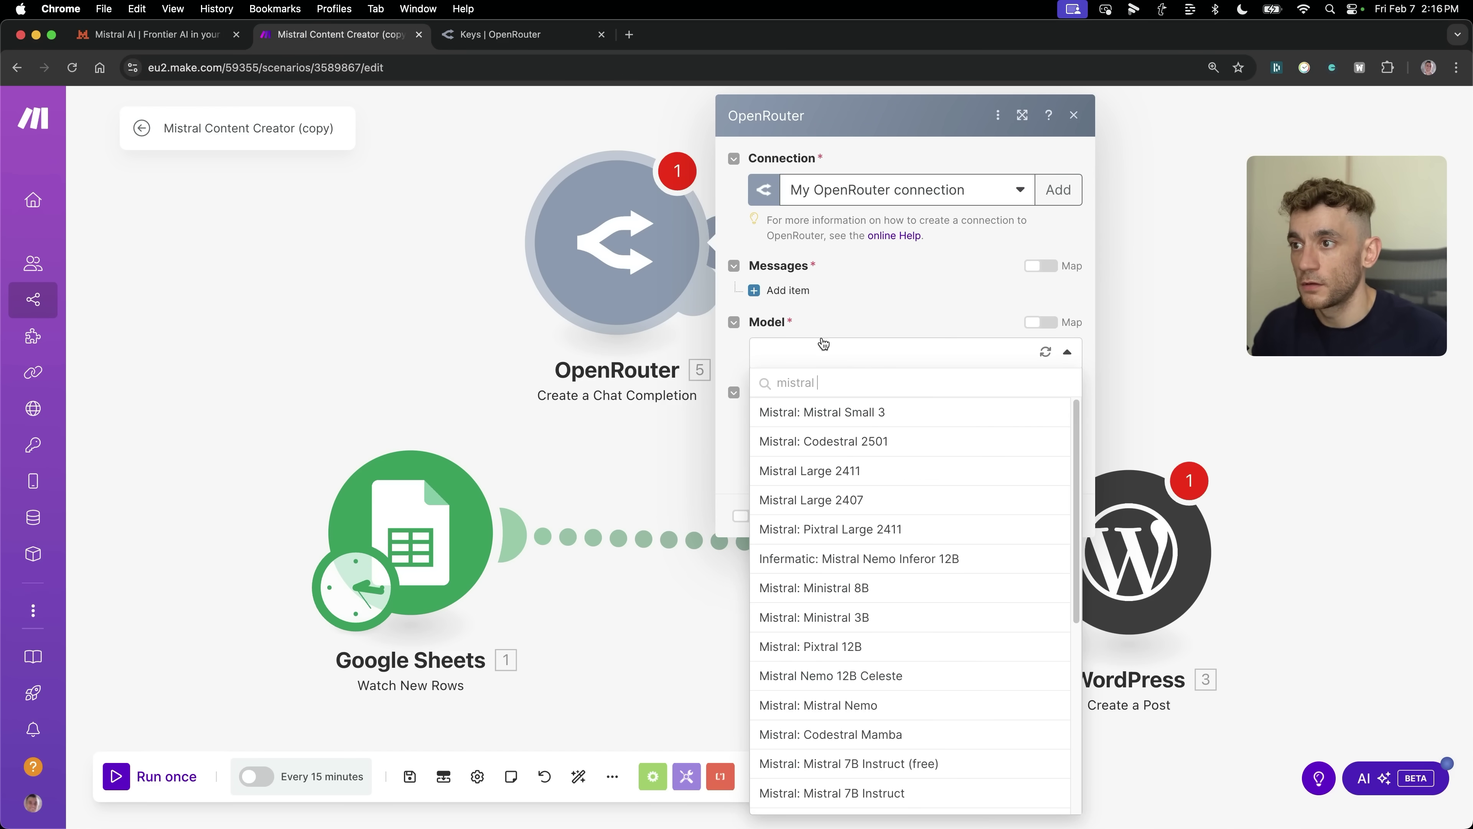
{"action": "type", "text": "free"}
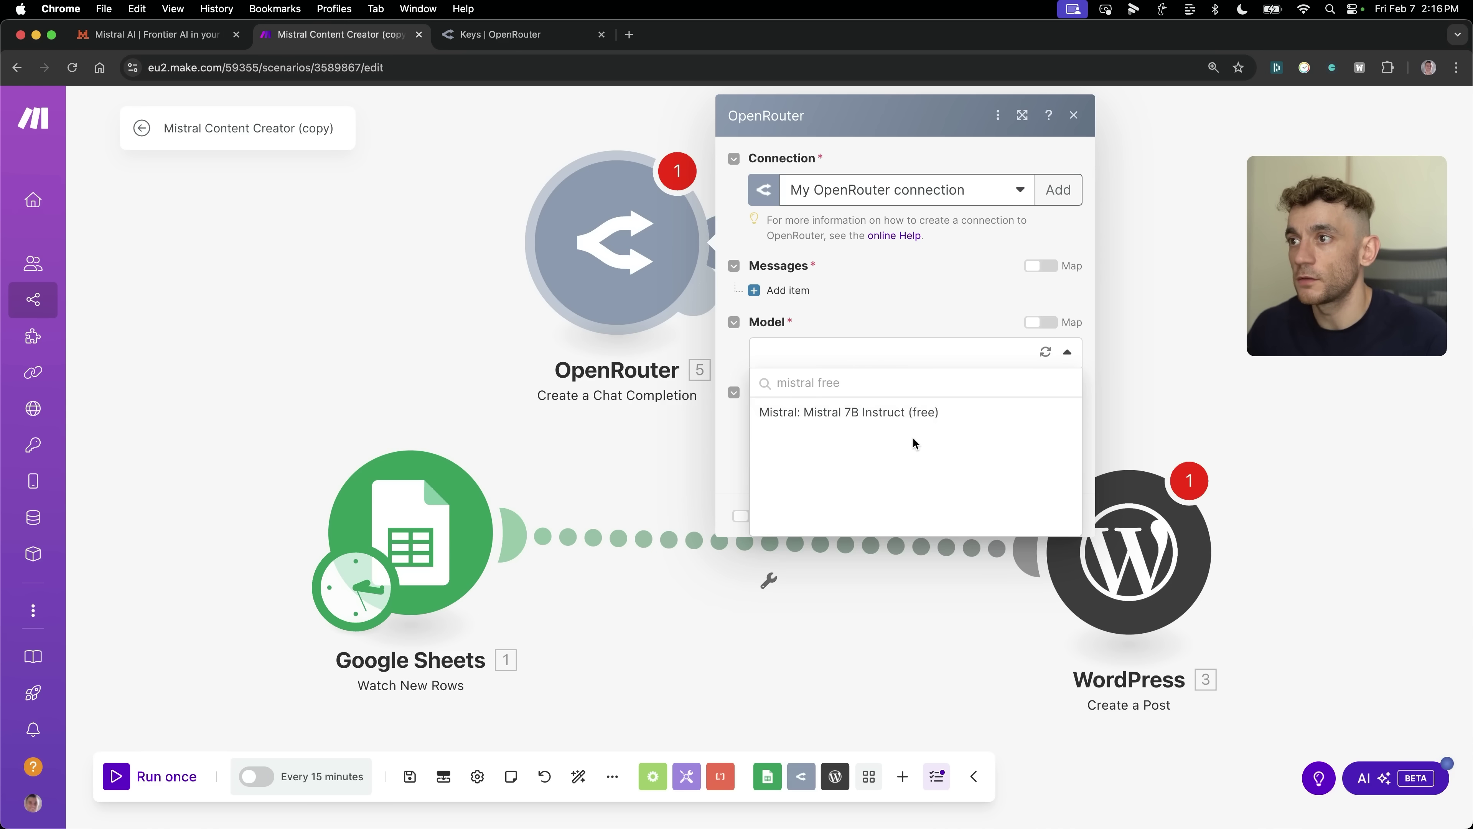
{"action": "left_click", "coordinate": [908, 416]}
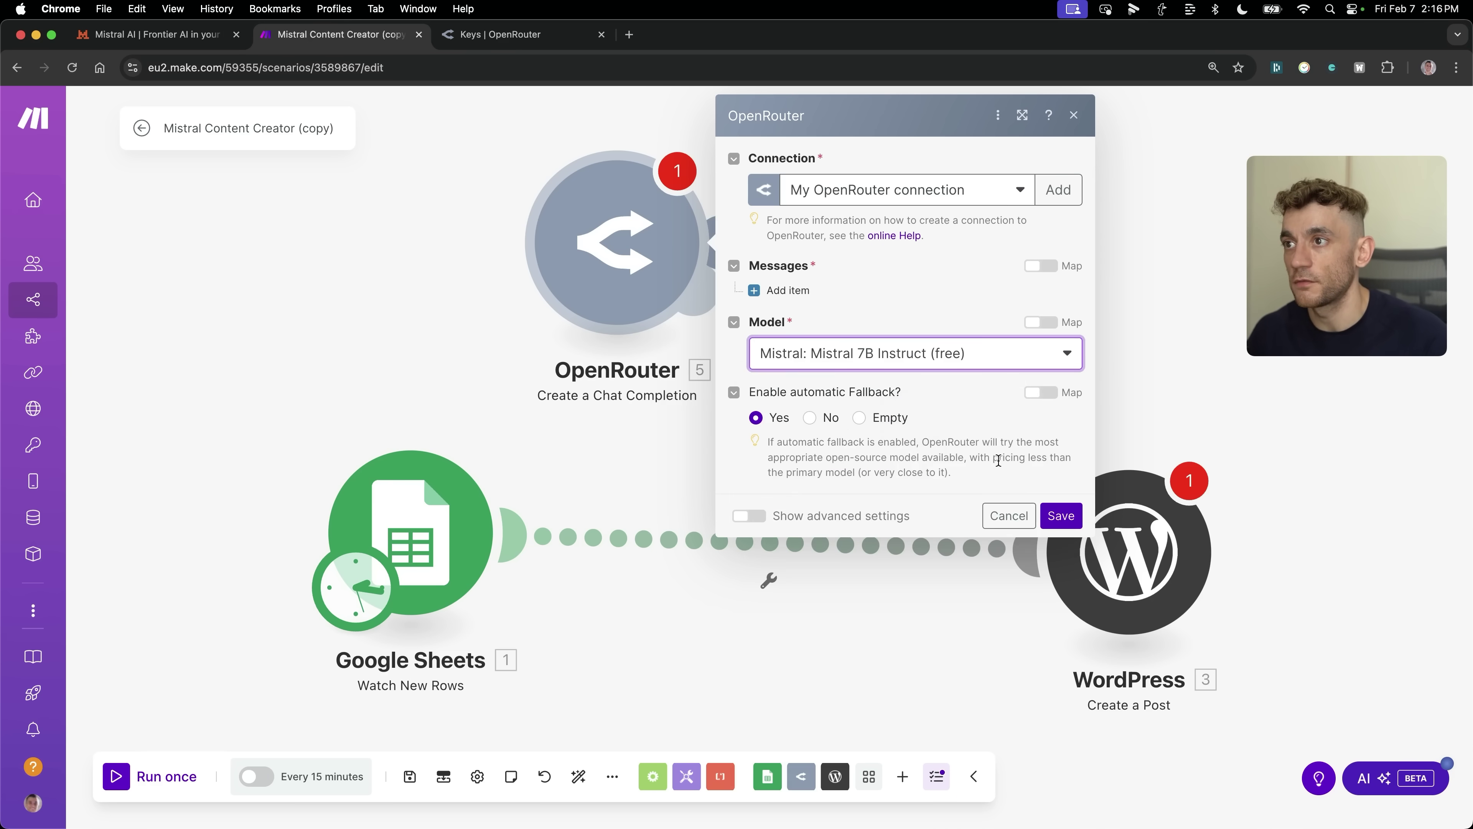
Step: Add a message item to the OpenRouter module and insert the Google Sheets KEYWORD (A) field as its content
{"action": "left_click", "coordinate": [1077, 522]}
{"action": "left_click", "coordinate": [771, 293]}
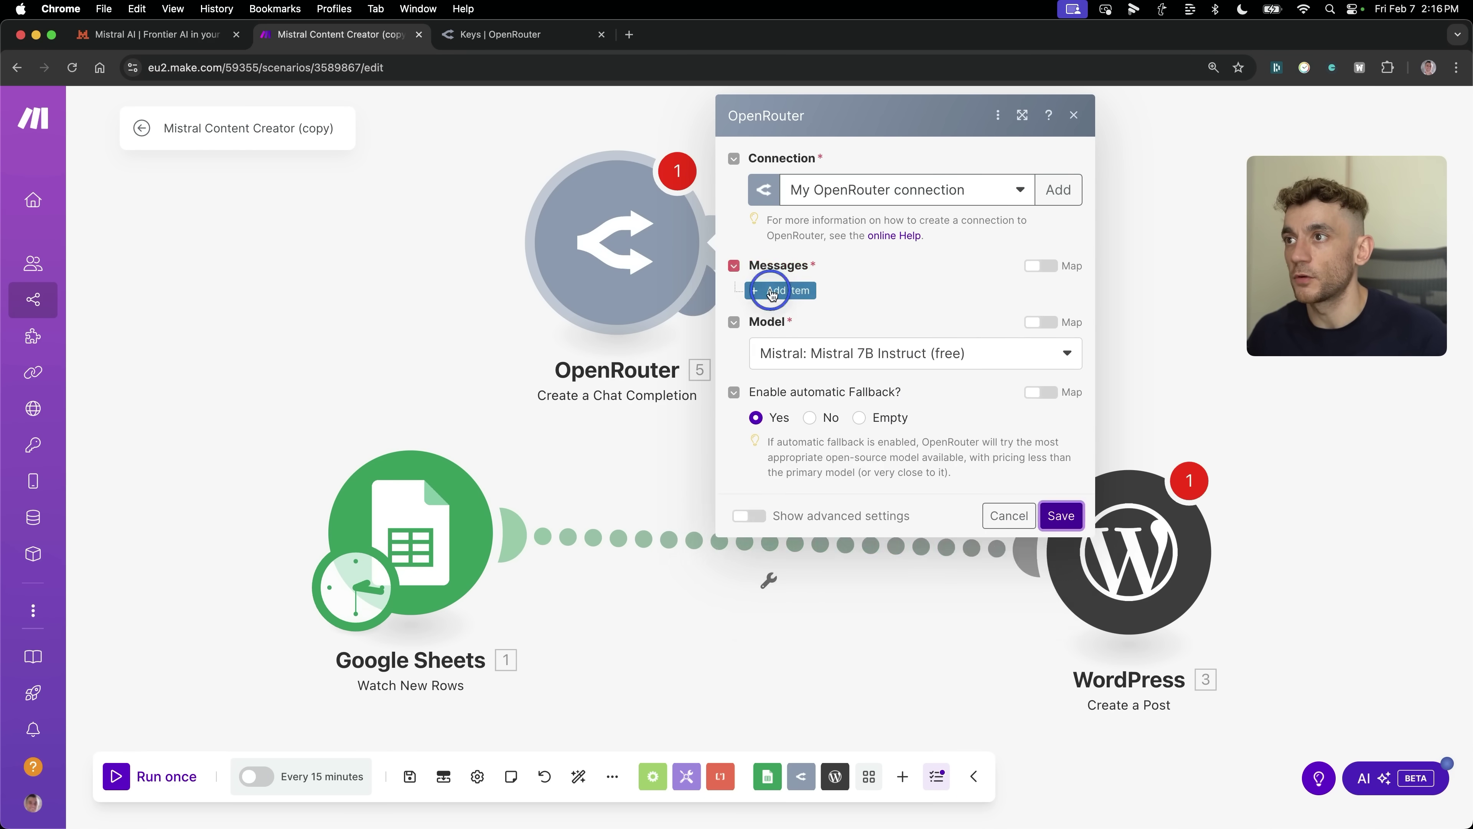
{"action": "left_click", "coordinate": [844, 343]}
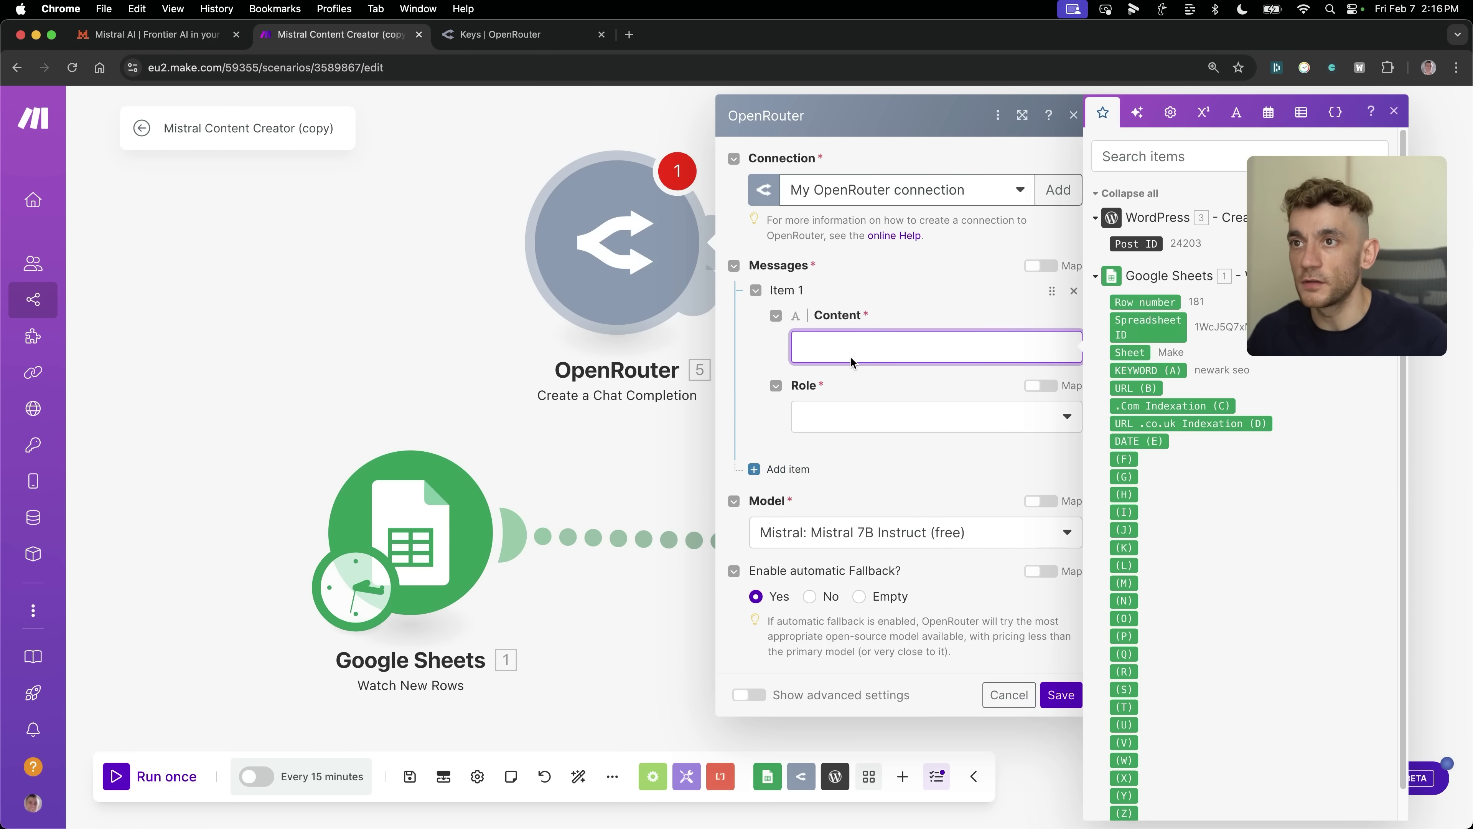
{"action": "left_click", "coordinate": [1140, 371]}
Step: Link the OpenRouter module between Google Sheets and WordPress, removing their direct link, and auto-align the scenario
{"action": "left_click_drag", "start_coordinate": [546, 237], "coordinate": [776, 255]}
{"action": "right_click", "coordinate": [983, 406]}
{"action": "left_click", "coordinate": [1053, 445]}
{"action": "left_click_drag", "start_coordinate": [841, 308], "coordinate": [799, 526]}
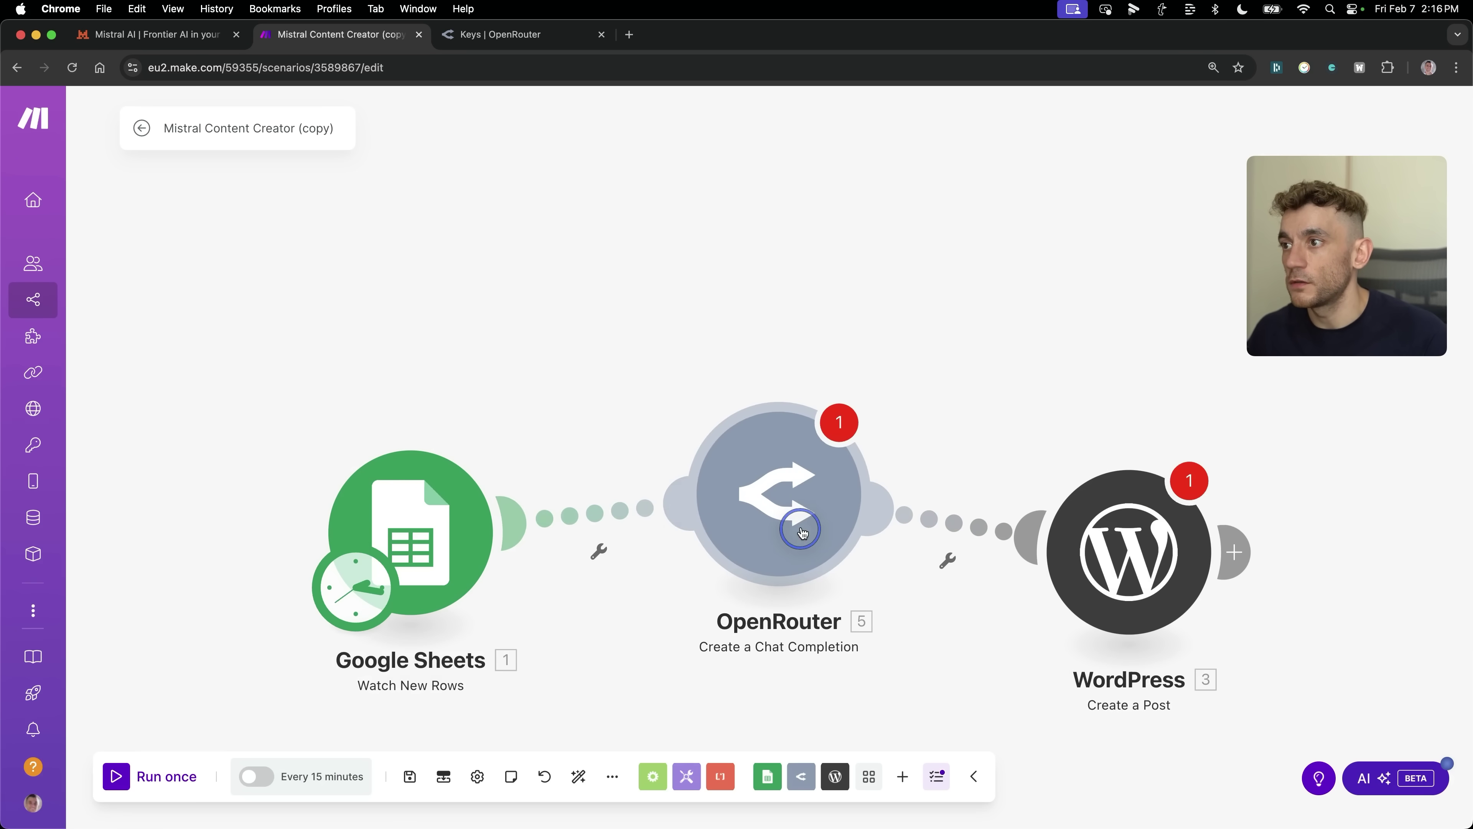
{"action": "left_click", "coordinate": [578, 776]}
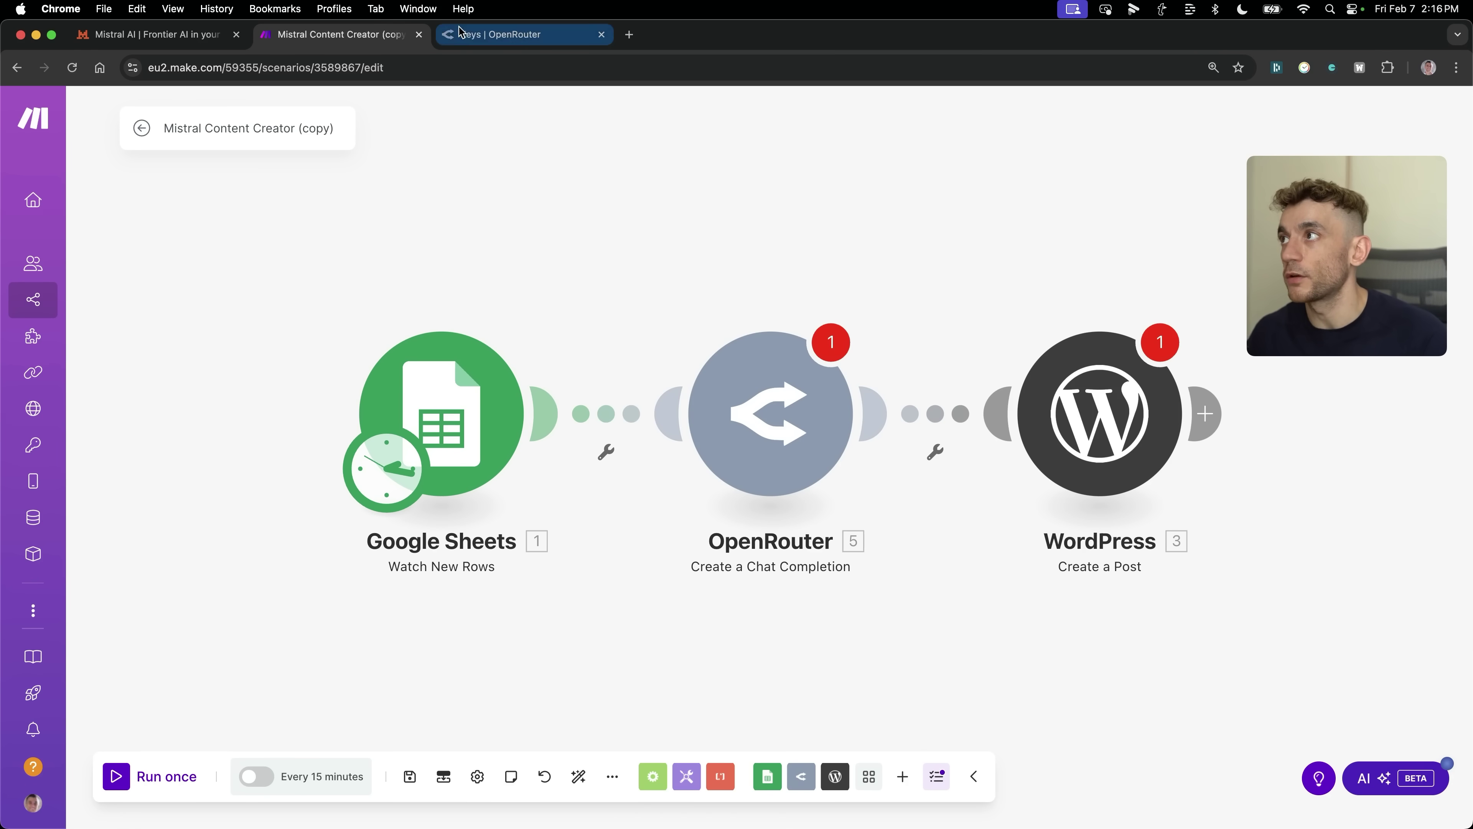
Step: Make the OpenRouter message read "Create a blog about" before KEYWORD (A), set its role to User and save the module
{"action": "left_click", "coordinate": [770, 413]}
{"action": "left_click", "coordinate": [1128, 349]}
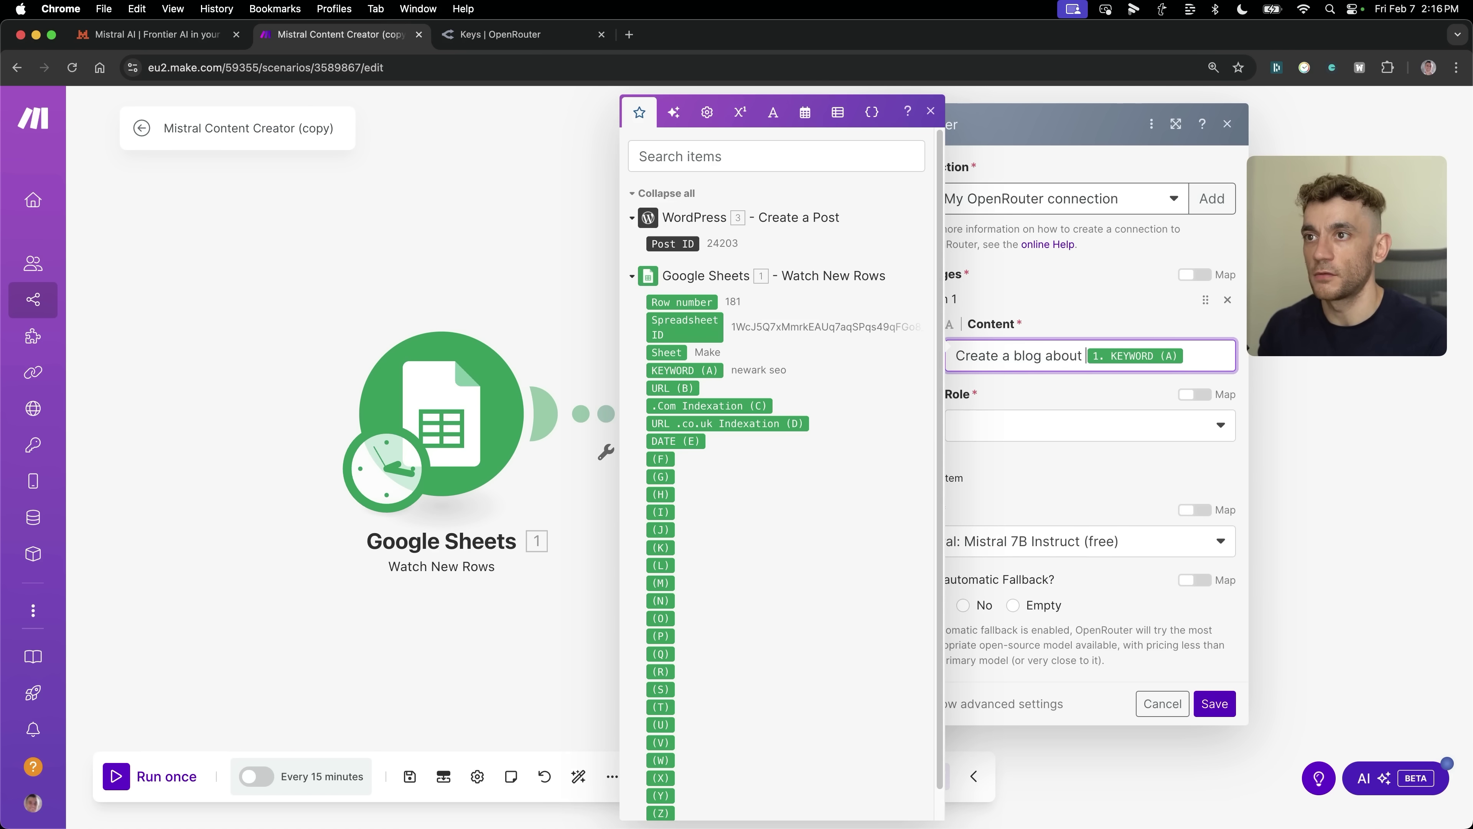
{"action": "left_click", "coordinate": [1257, 698]}
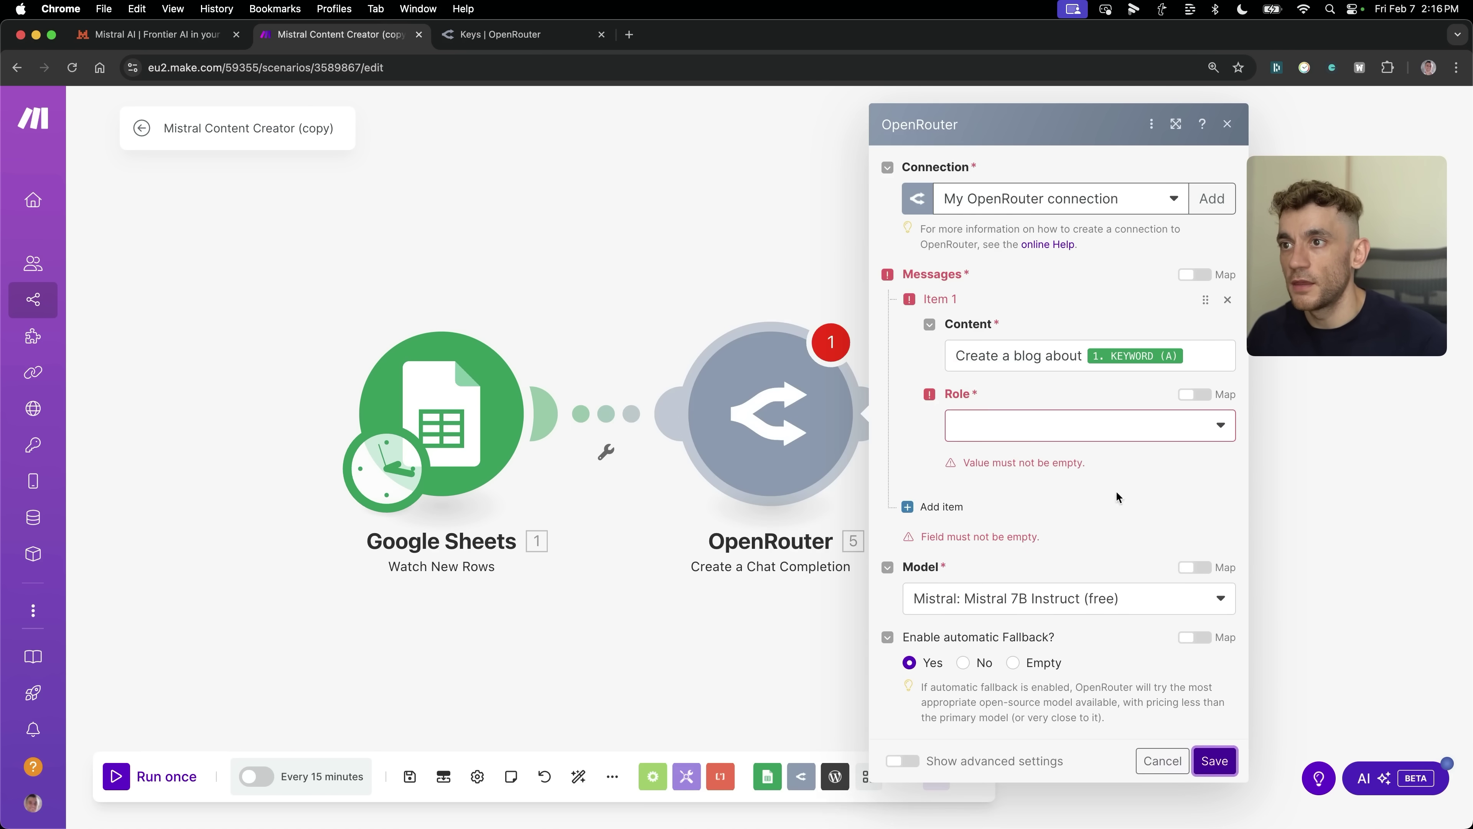
{"action": "left_click", "coordinate": [1071, 427]}
{"action": "left_click", "coordinate": [1015, 454]}
{"action": "left_click", "coordinate": [1214, 703]}
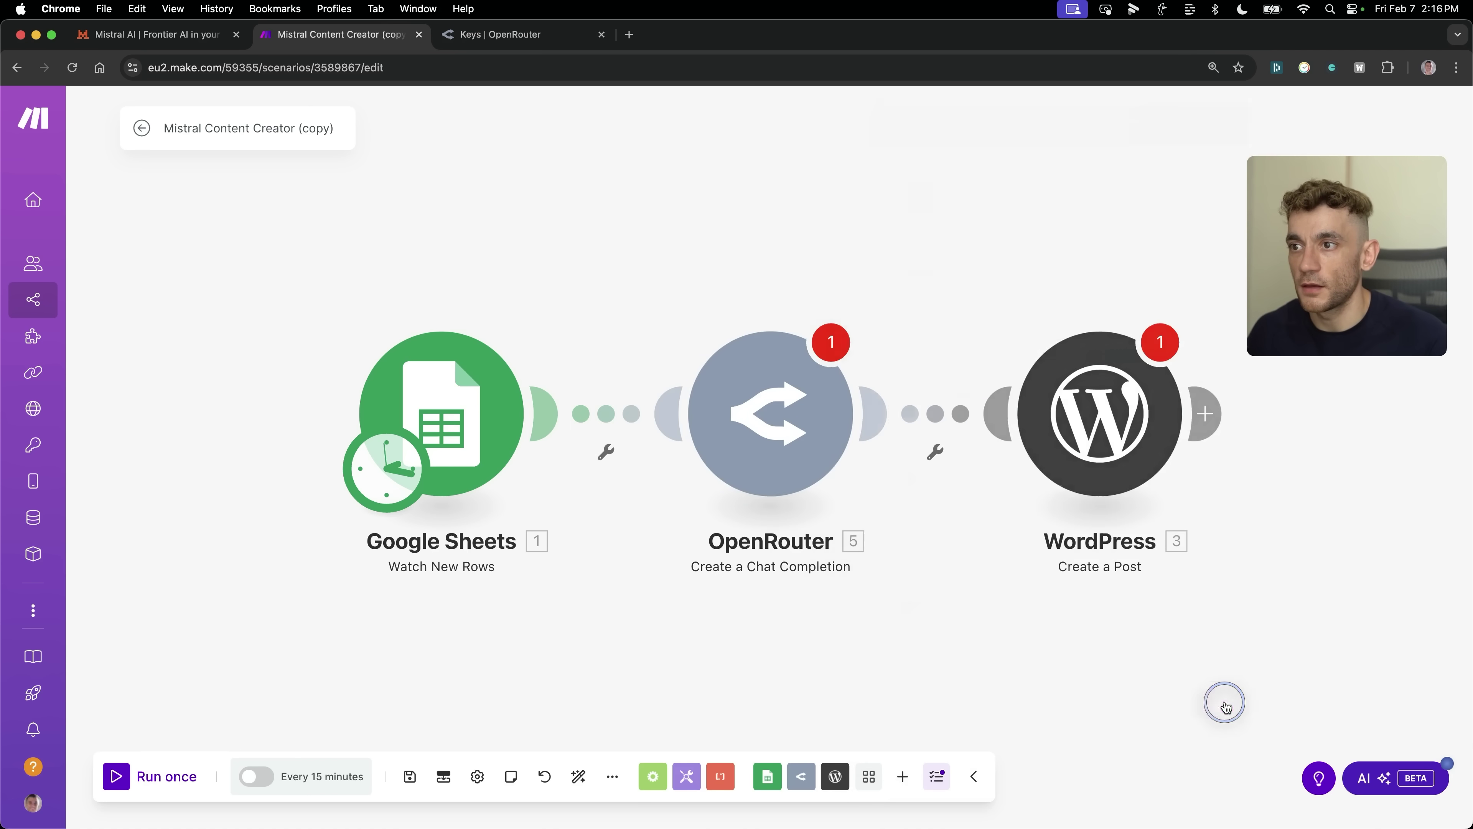
Step: Replace the WordPress post content with OpenRouter's Choices[]: Message.Content and save the module
{"action": "right_click", "coordinate": [1114, 394]}
{"action": "left_click", "coordinate": [1166, 406]}
{"action": "left_click_drag", "start_coordinate": [1362, 251], "coordinate": [840, 152]}
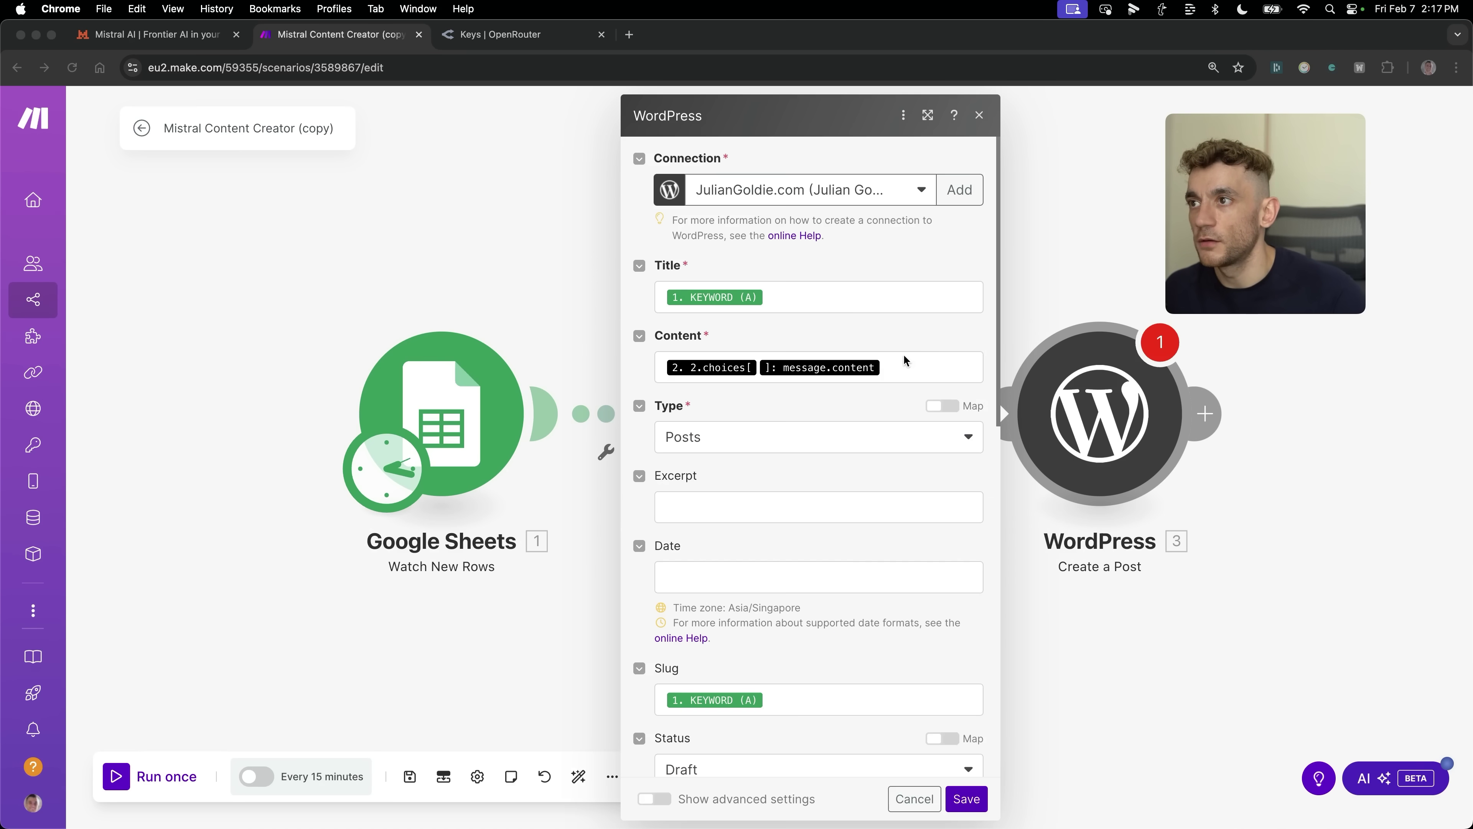
{"action": "left_click", "coordinate": [914, 369]}
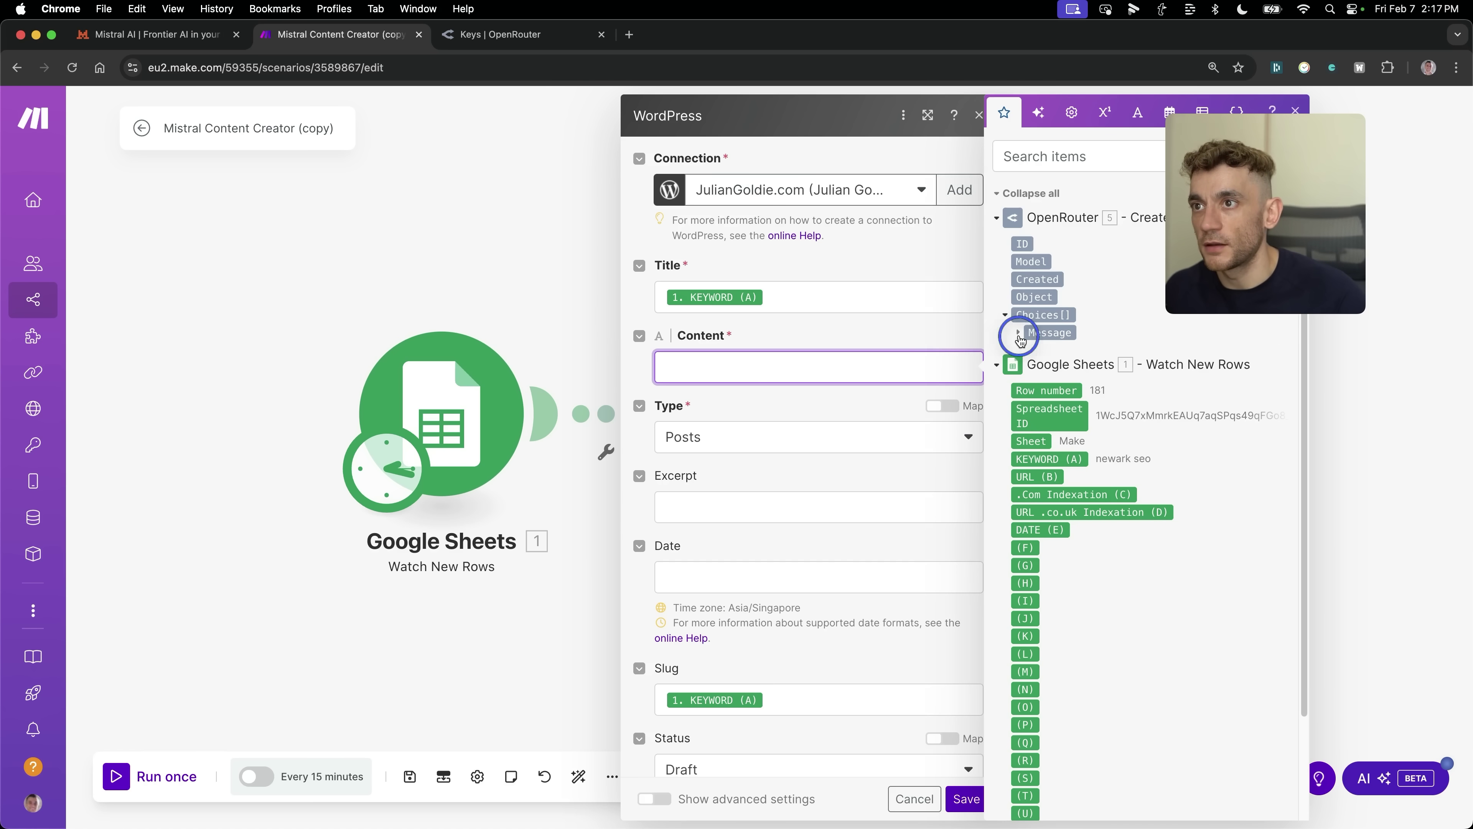
{"action": "left_click", "coordinate": [1022, 333]}
{"action": "left_click_drag", "start_coordinate": [1073, 369], "coordinate": [841, 365]}
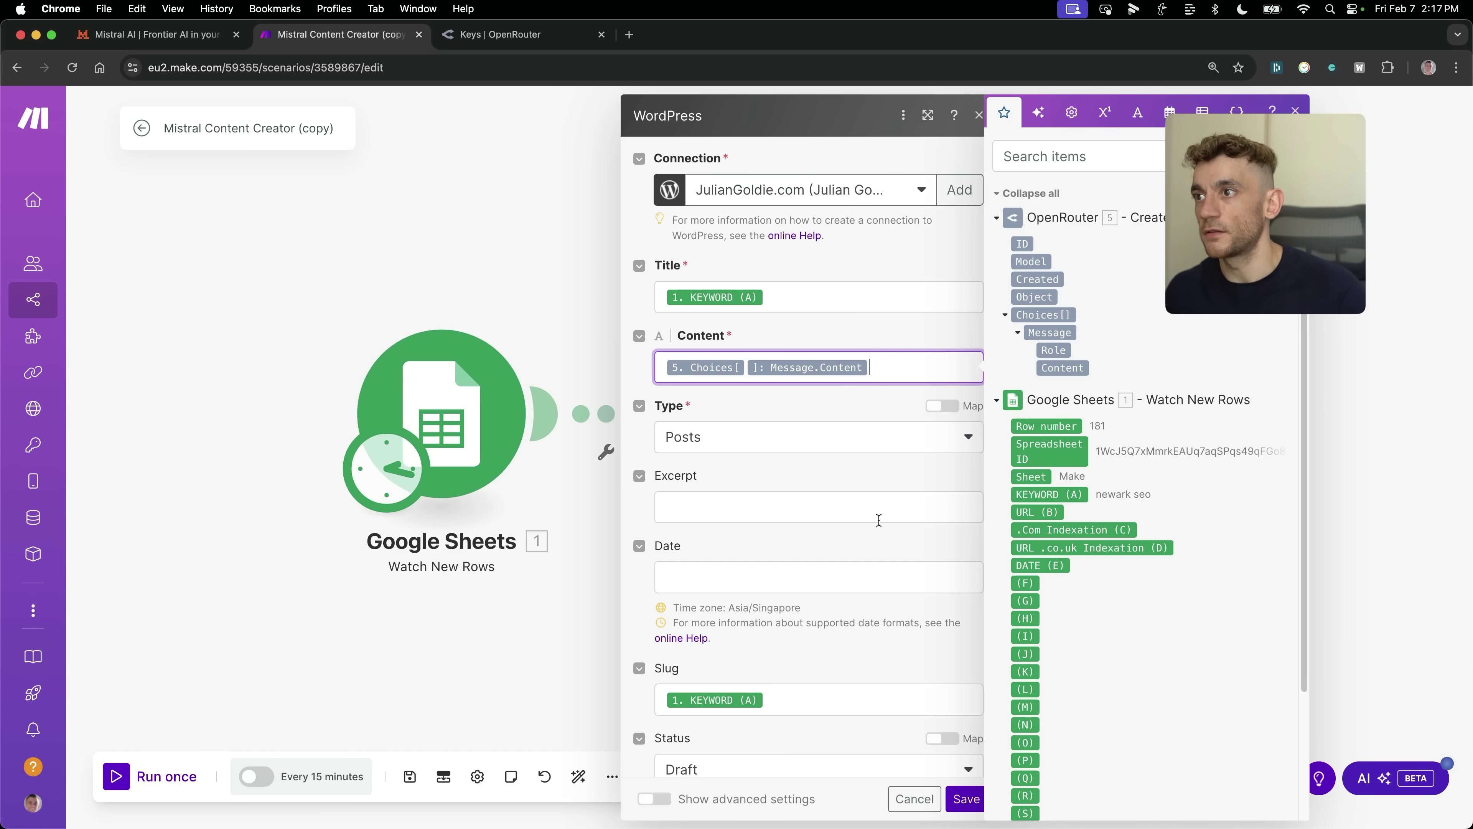
{"action": "left_click", "coordinate": [911, 543]}
{"action": "right_click", "coordinate": [691, 281]}
{"action": "key", "text": "Escape"}
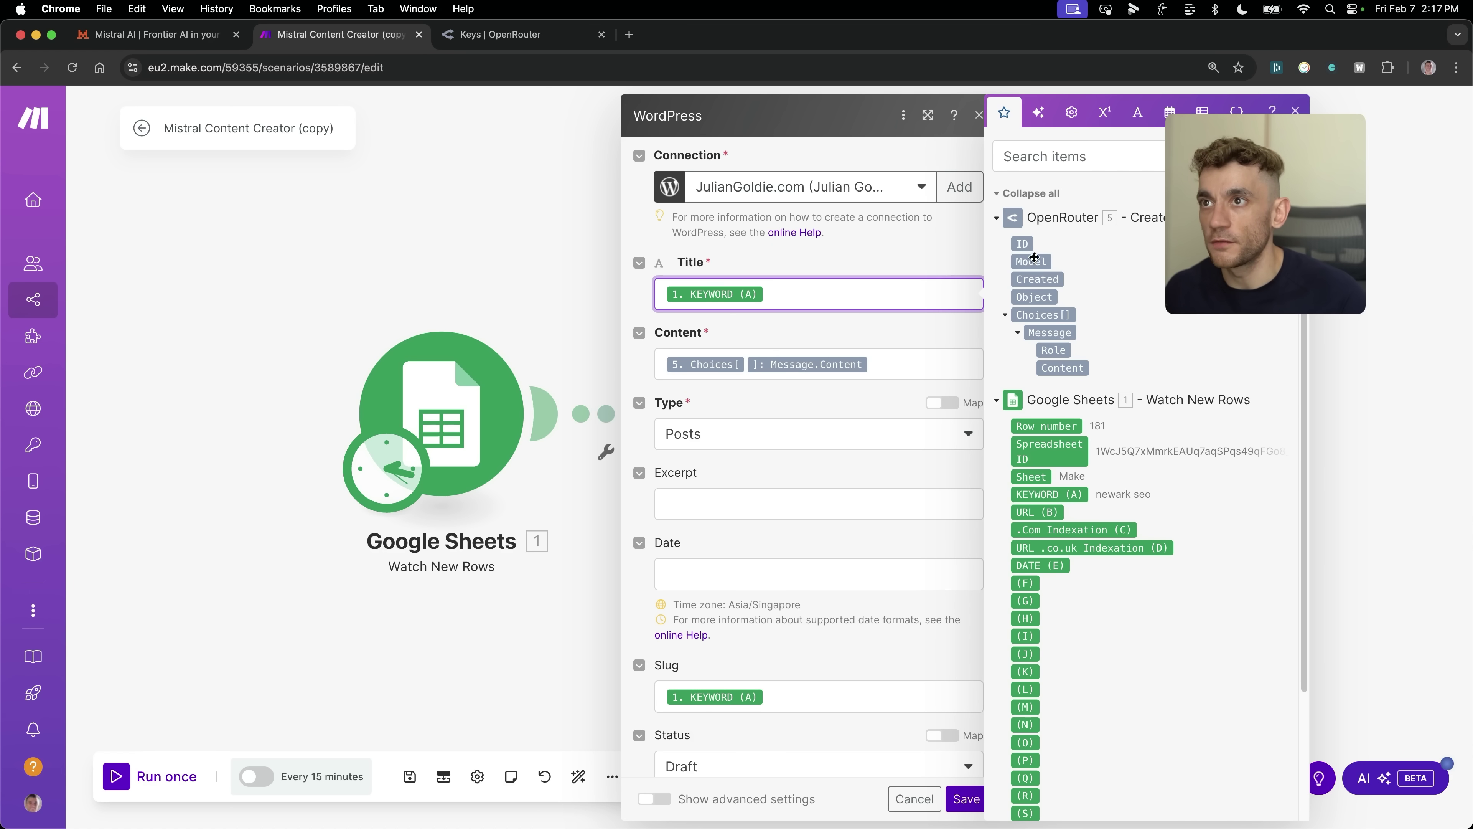
{"action": "left_click", "coordinate": [868, 326]}
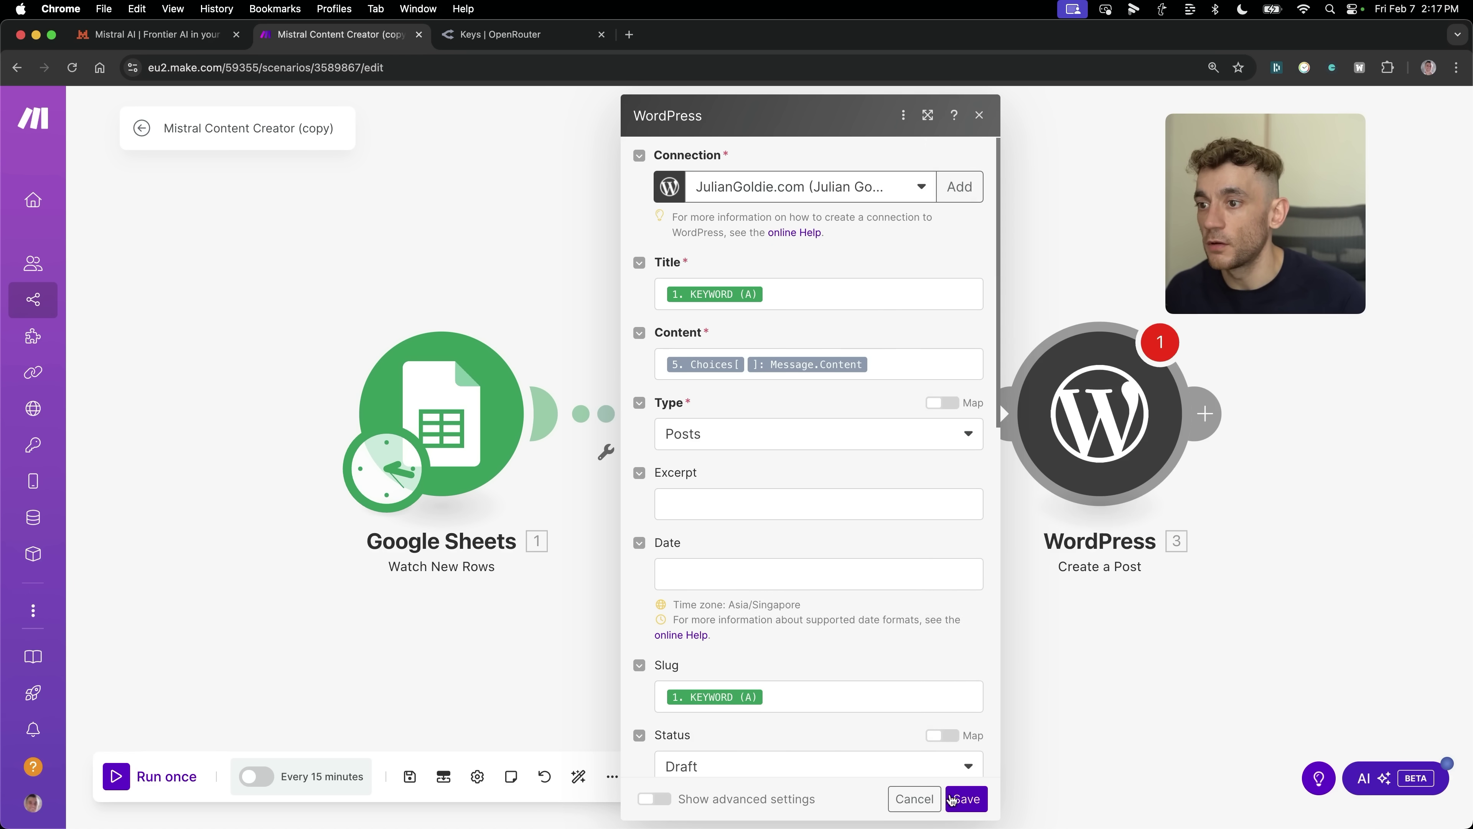
{"action": "left_click", "coordinate": [216, 500]}
{"action": "right_click", "coordinate": [409, 412]}
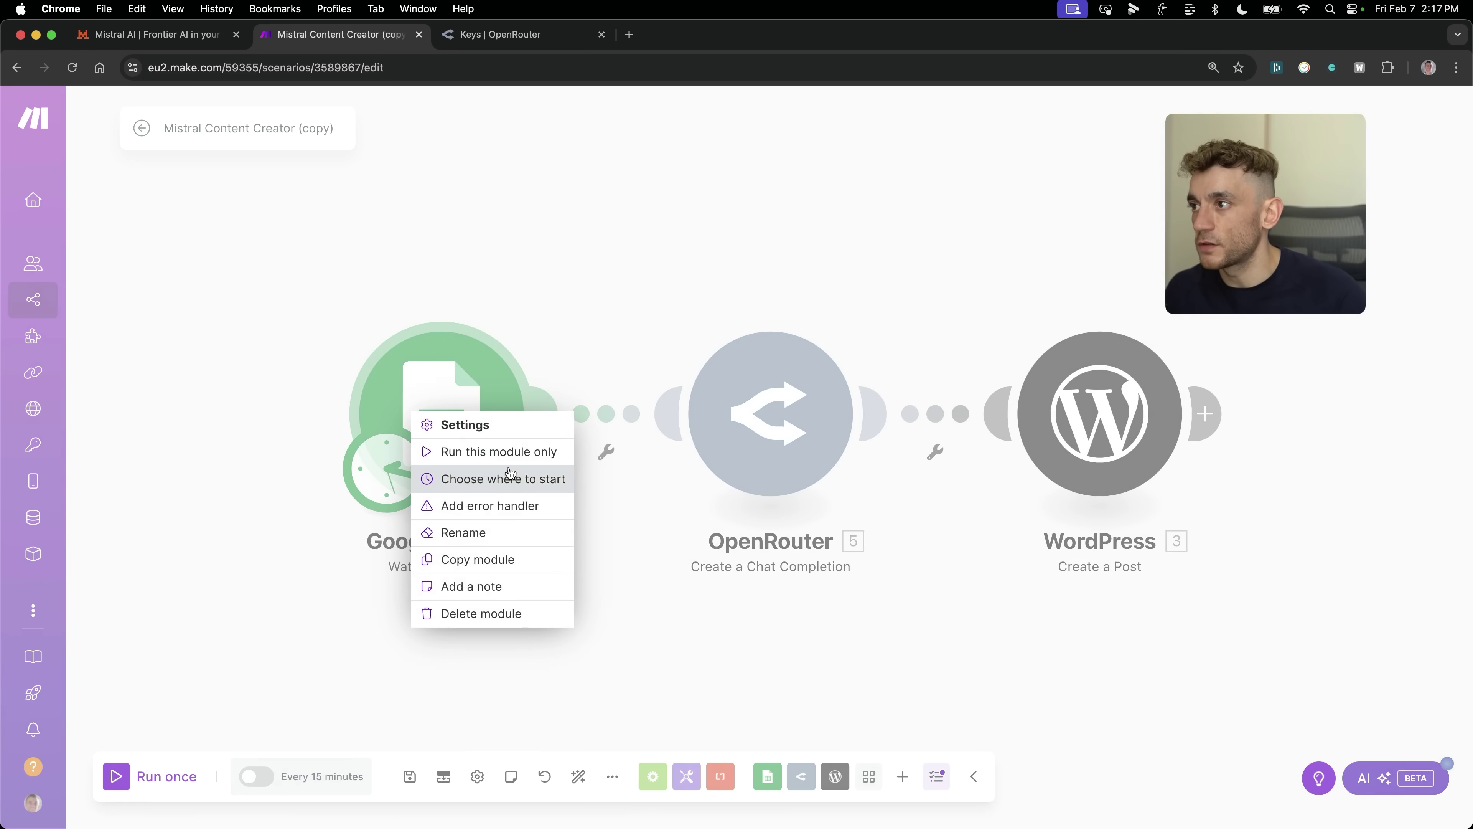
{"action": "left_click", "coordinate": [481, 477]}
{"action": "left_click", "coordinate": [557, 477]}
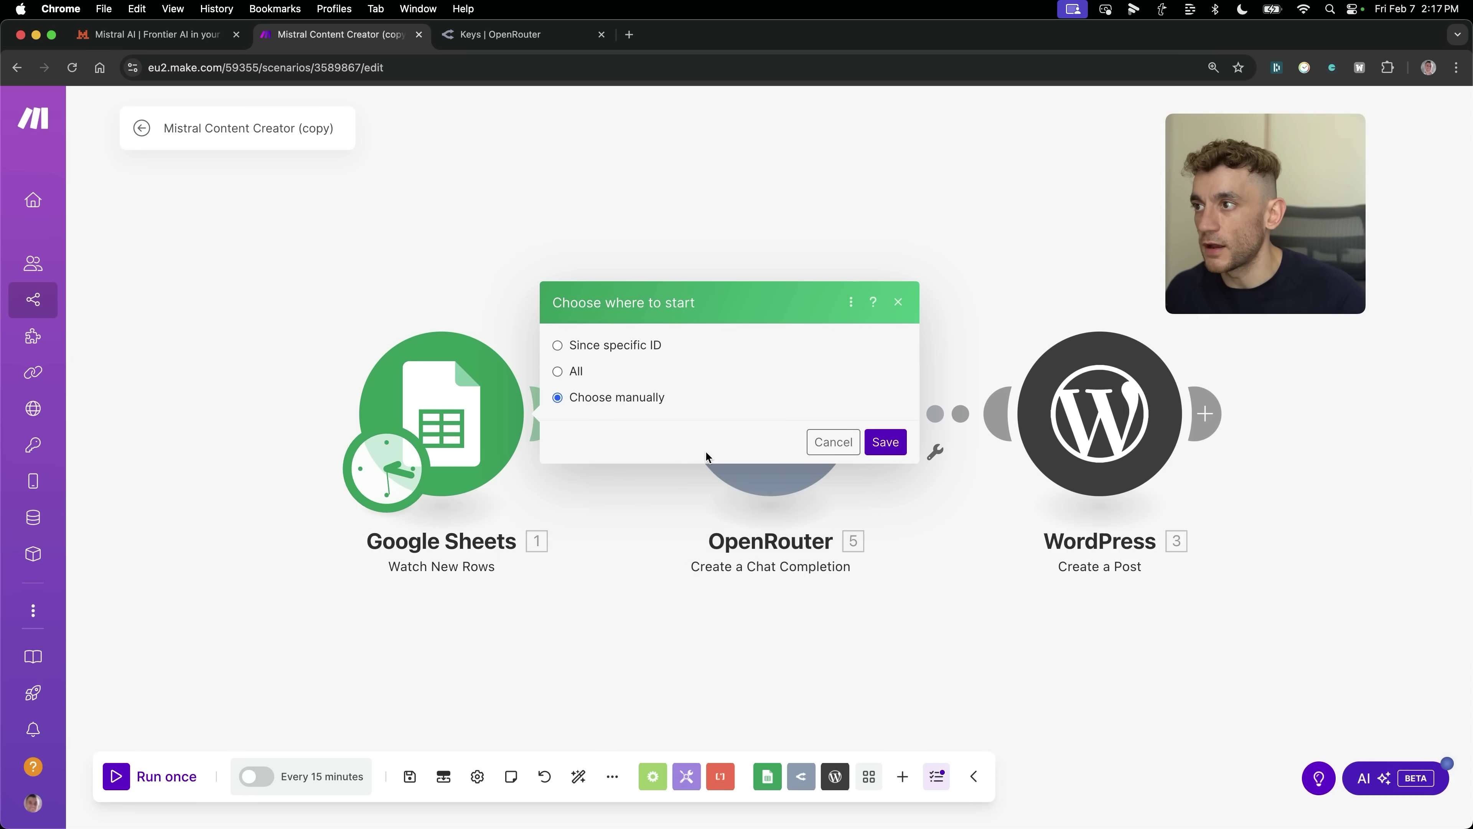
{"action": "key", "text": "Escape"}
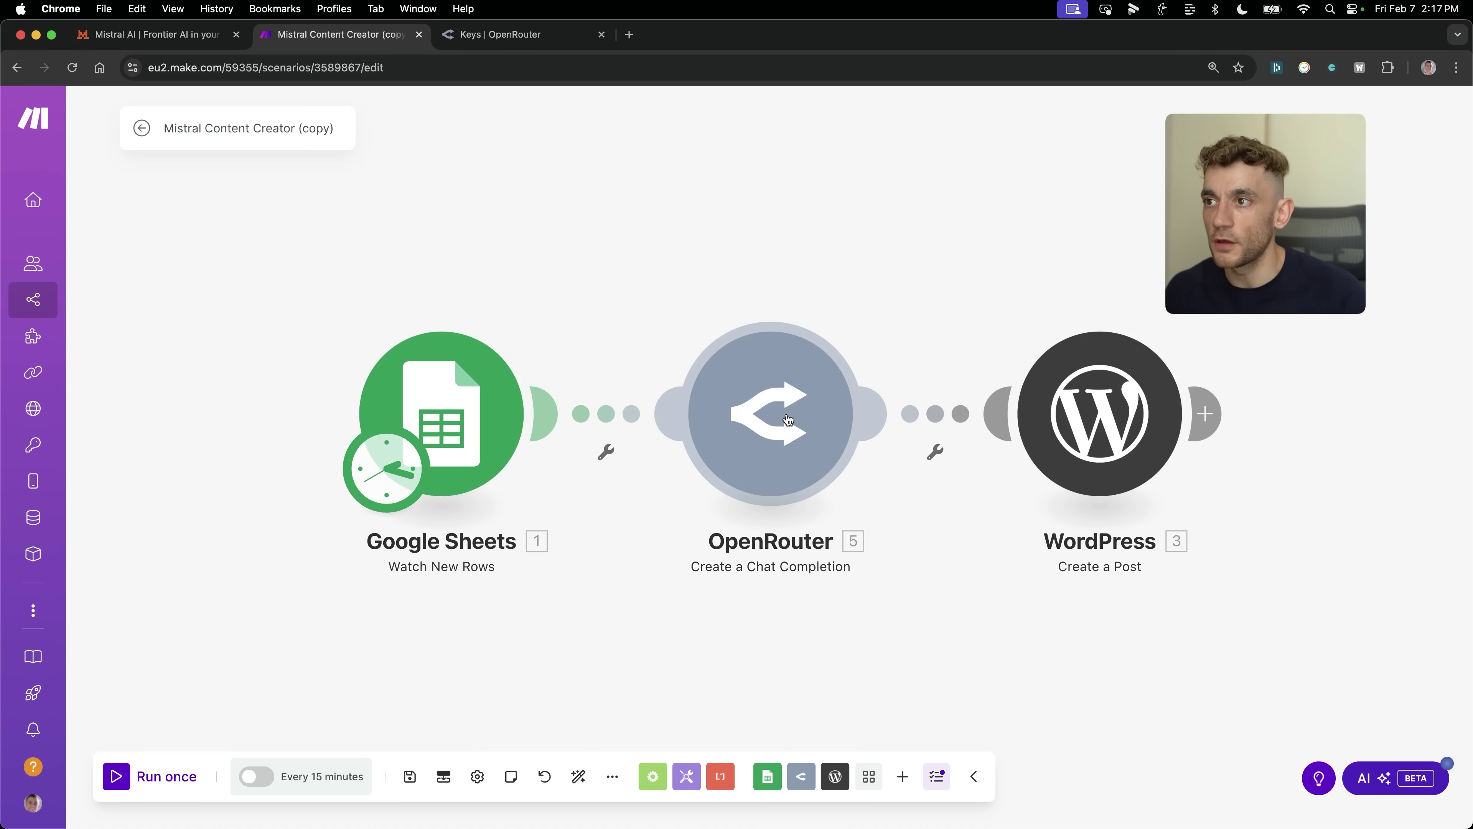
Step: Review the OpenRouter module's message and model settings and reopen the WordPress module's settings for checking
{"action": "left_click", "coordinate": [822, 355]}
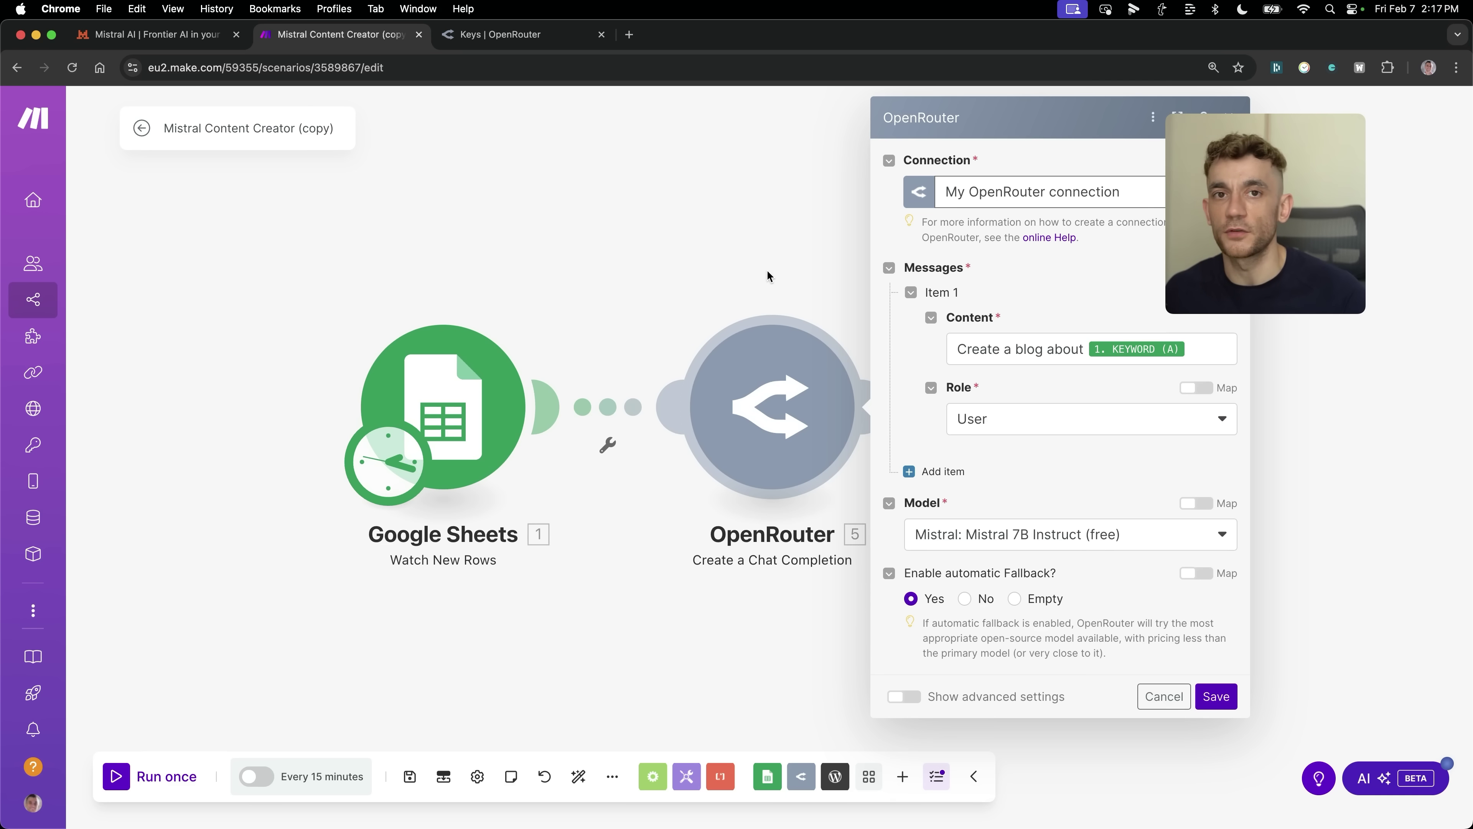
{"action": "left_click", "coordinate": [767, 188]}
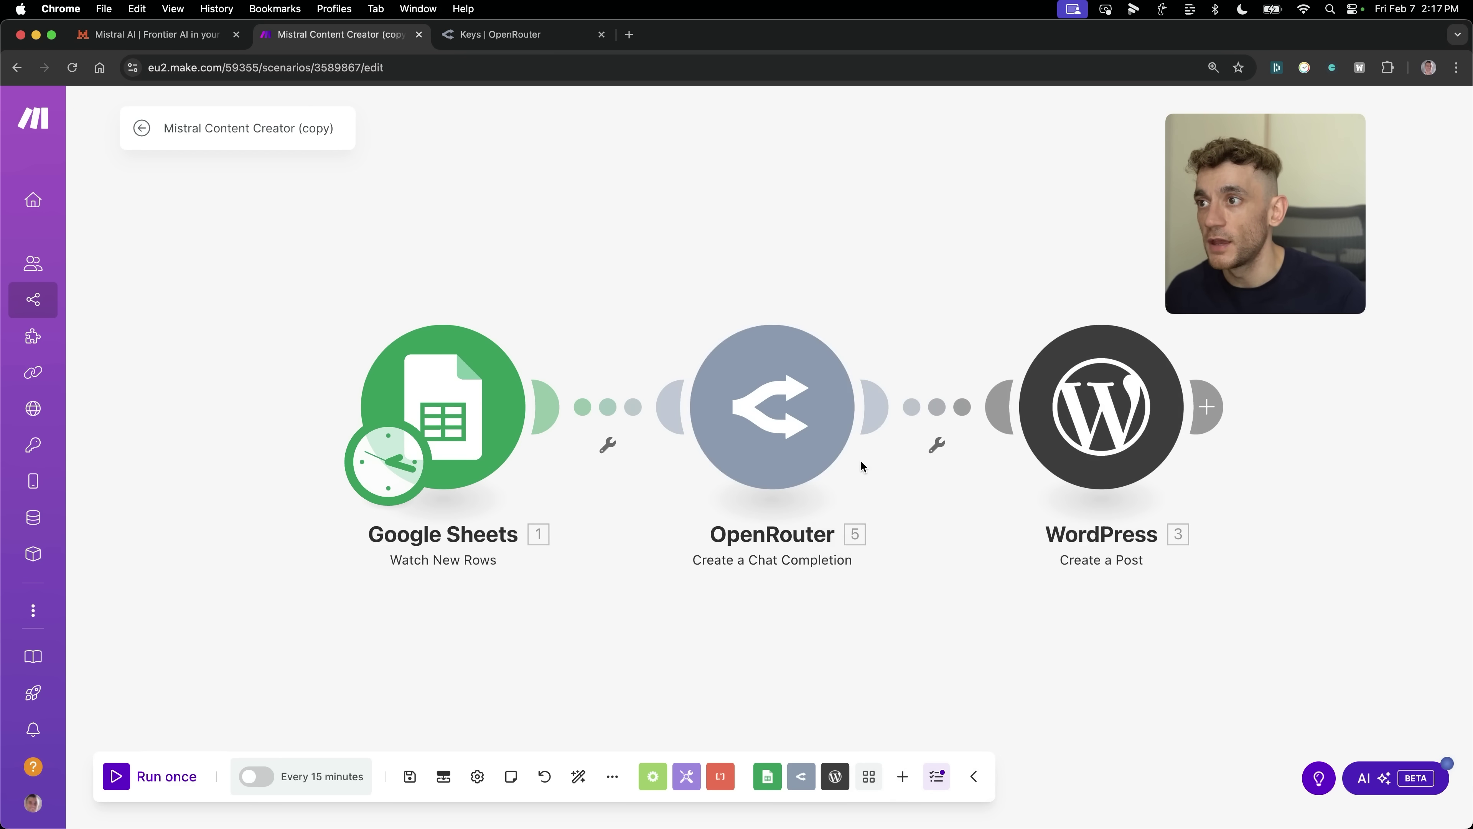
{"action": "left_click", "coordinate": [1078, 438]}
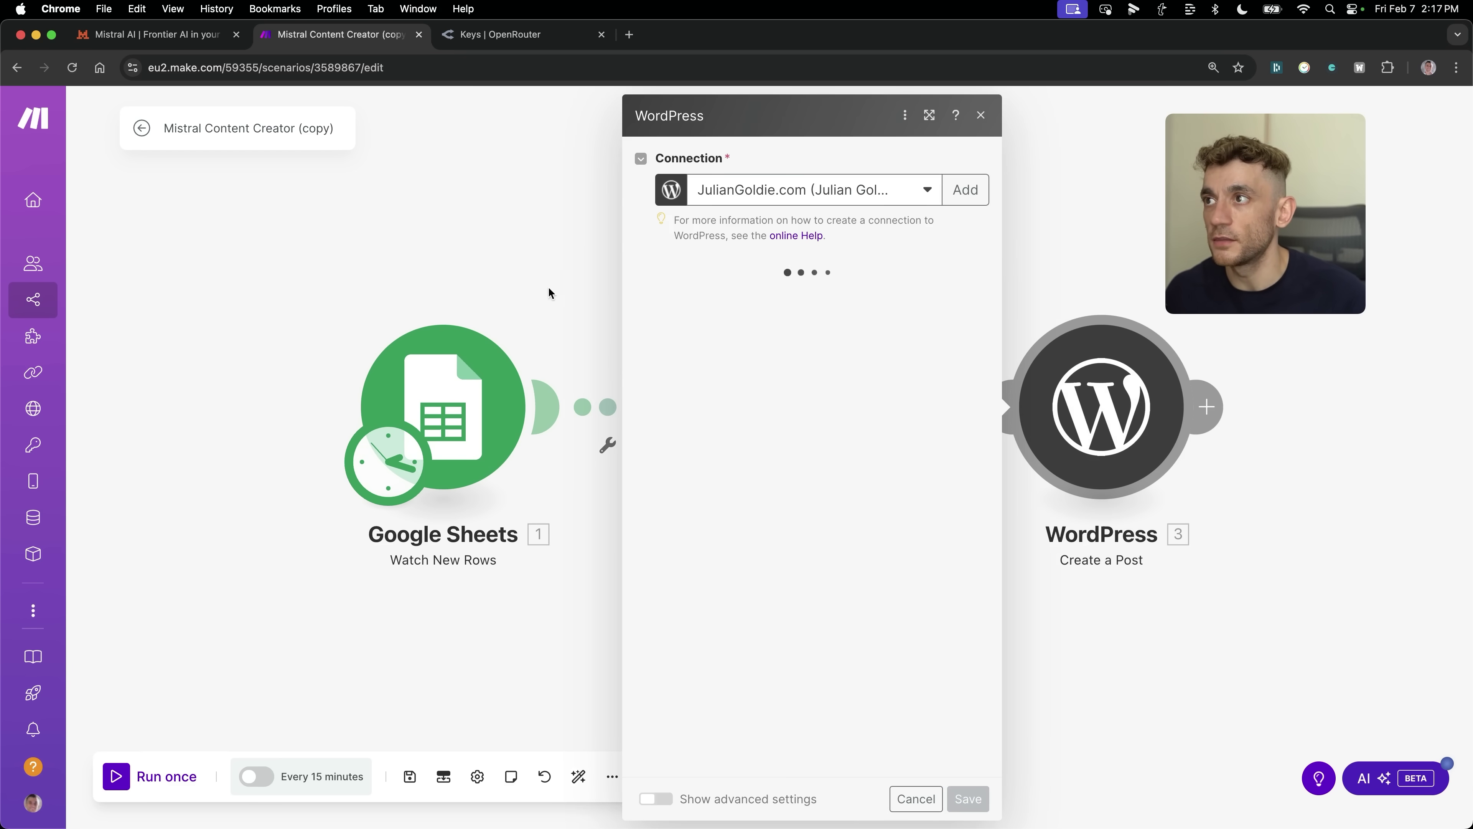
{"action": "left_click", "coordinate": [514, 235]}
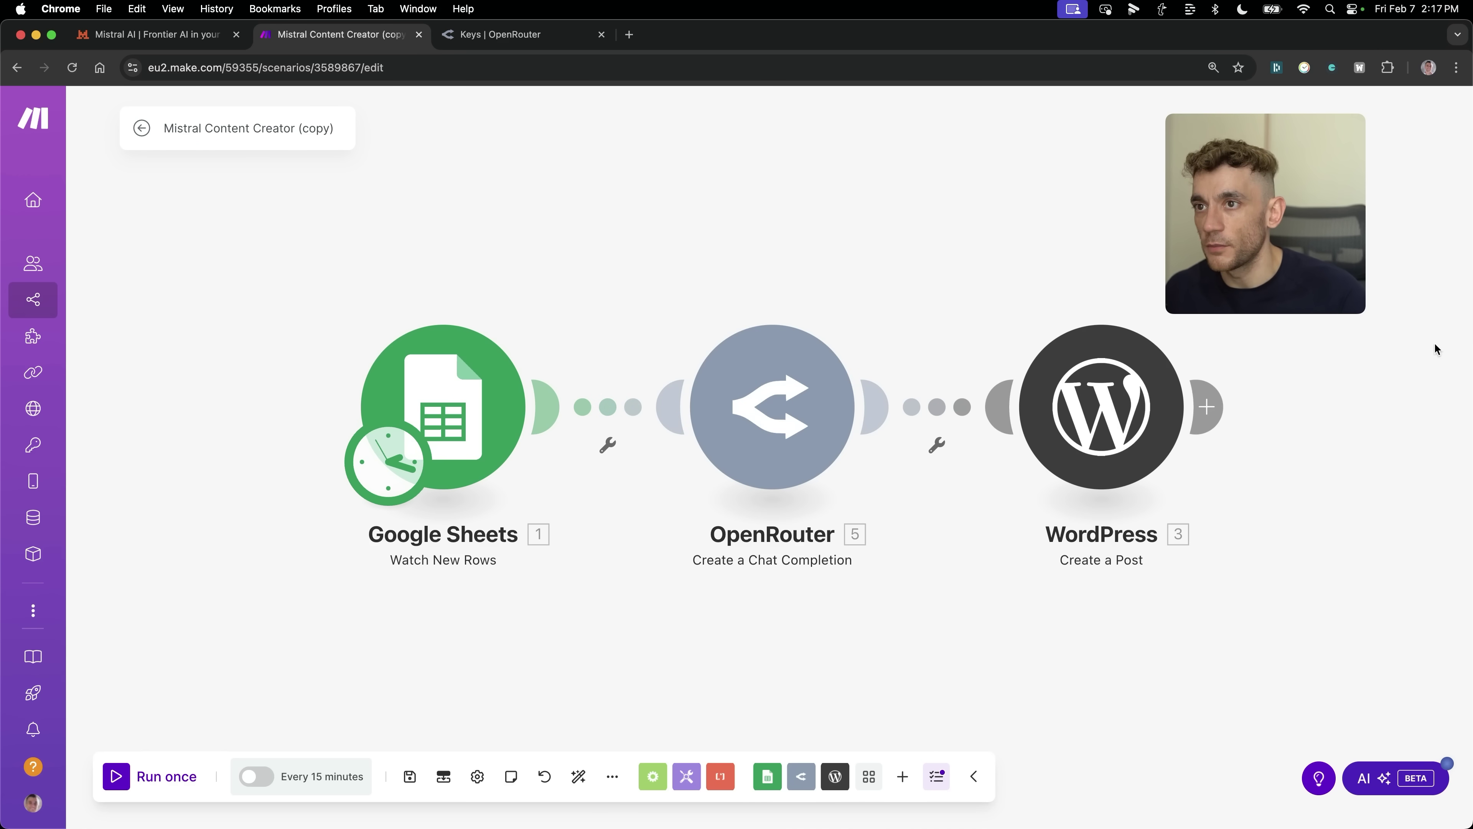
{"action": "left_click", "coordinate": [1121, 373]}
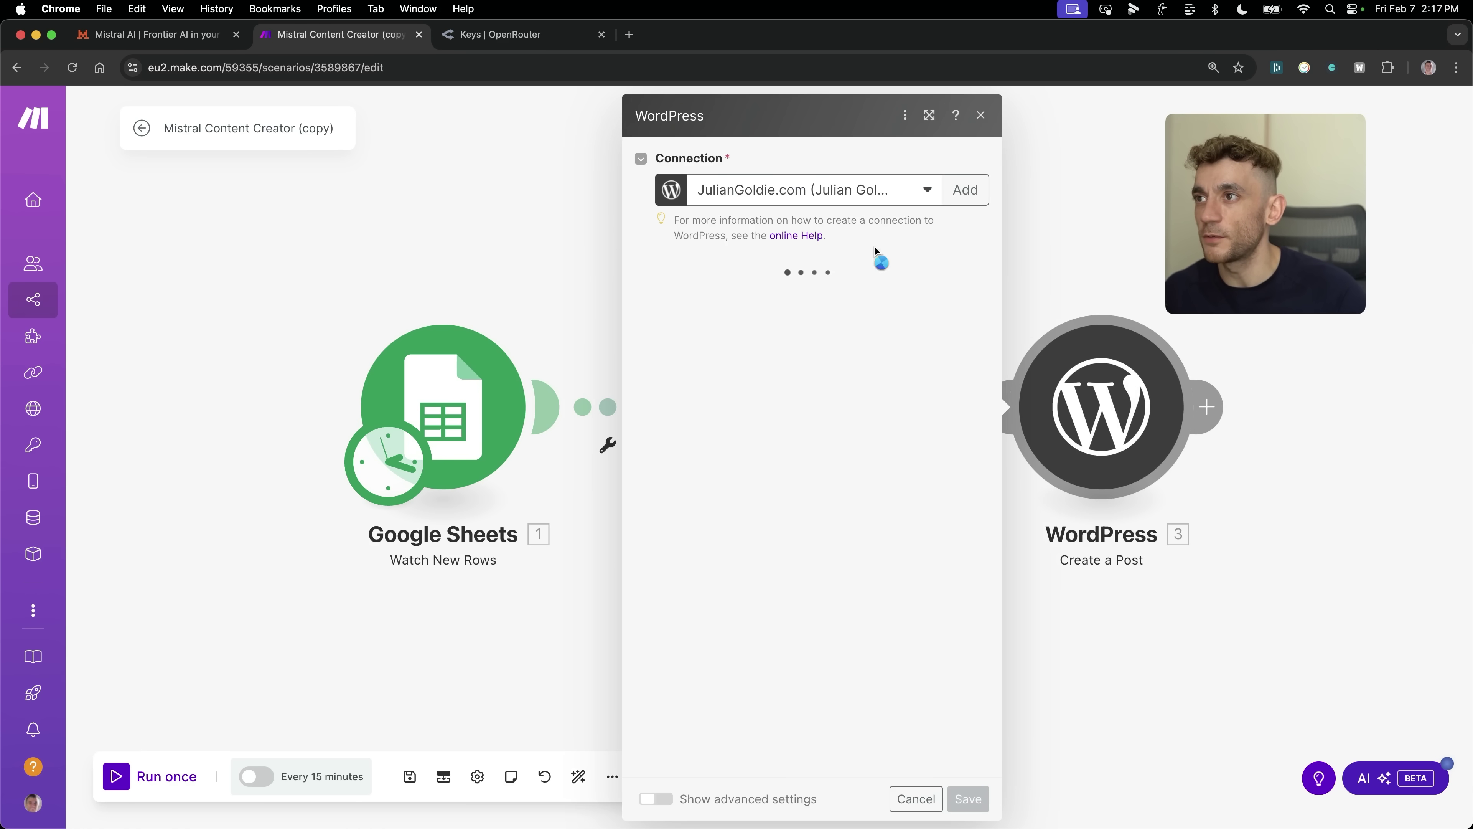
{"action": "left_click", "coordinate": [483, 194]}
Step: Run the Google Sheets, OpenRouter and WordPress scenario once
{"action": "left_click", "coordinate": [119, 776]}
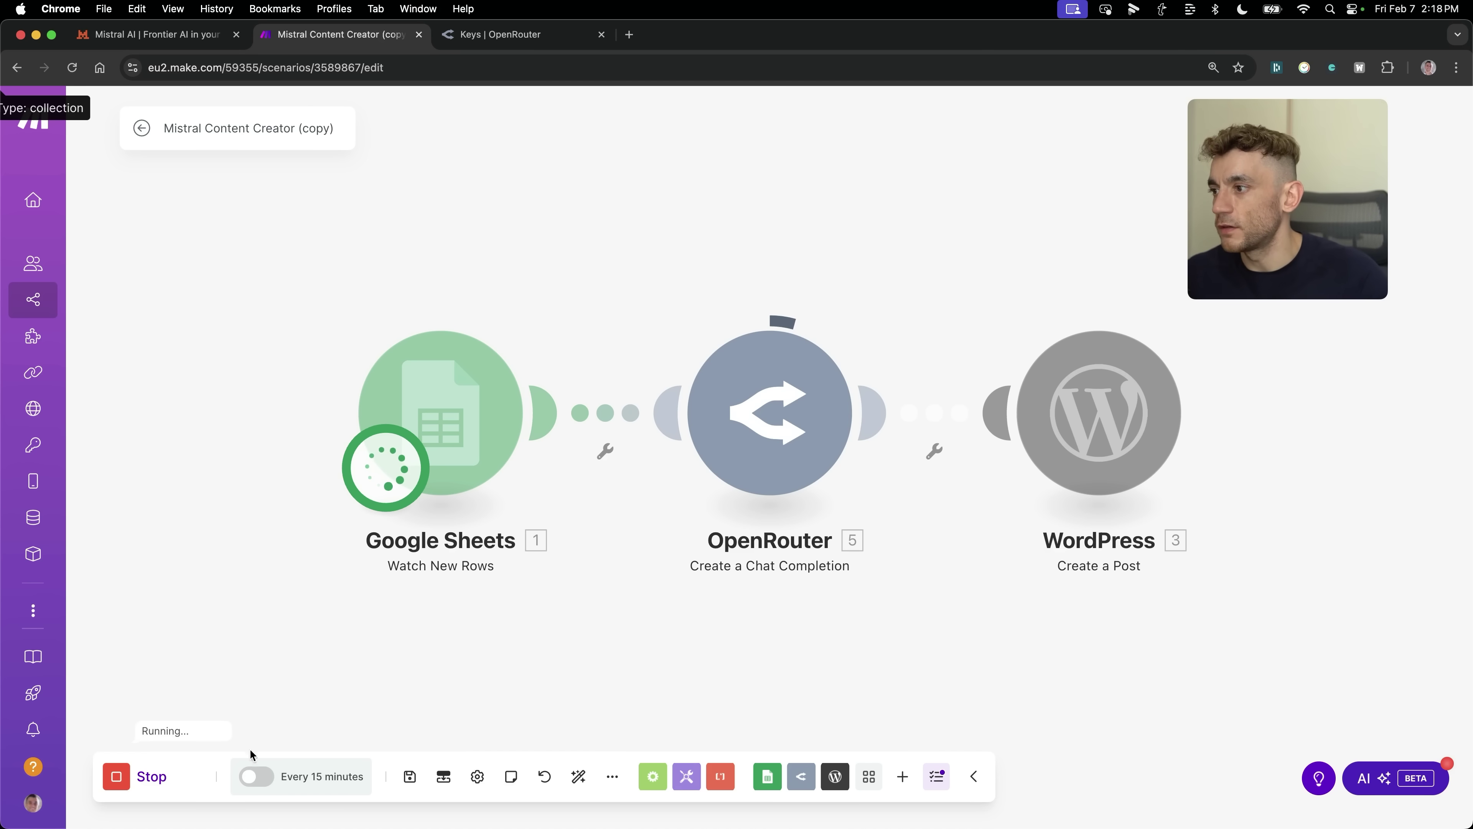
{"action": "left_click", "coordinate": [1305, 177]}
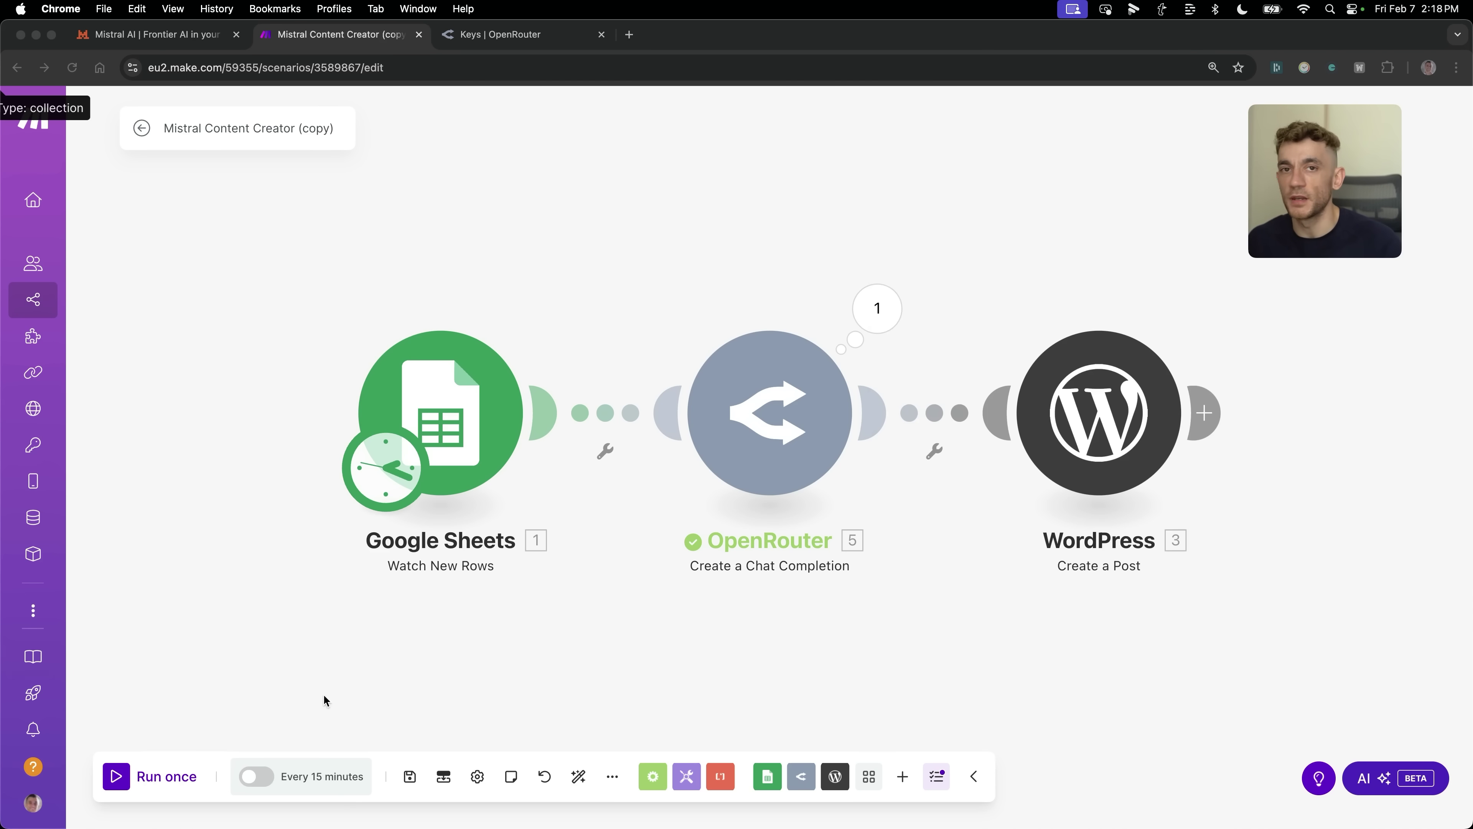
{"action": "left_click", "coordinate": [384, 607]}
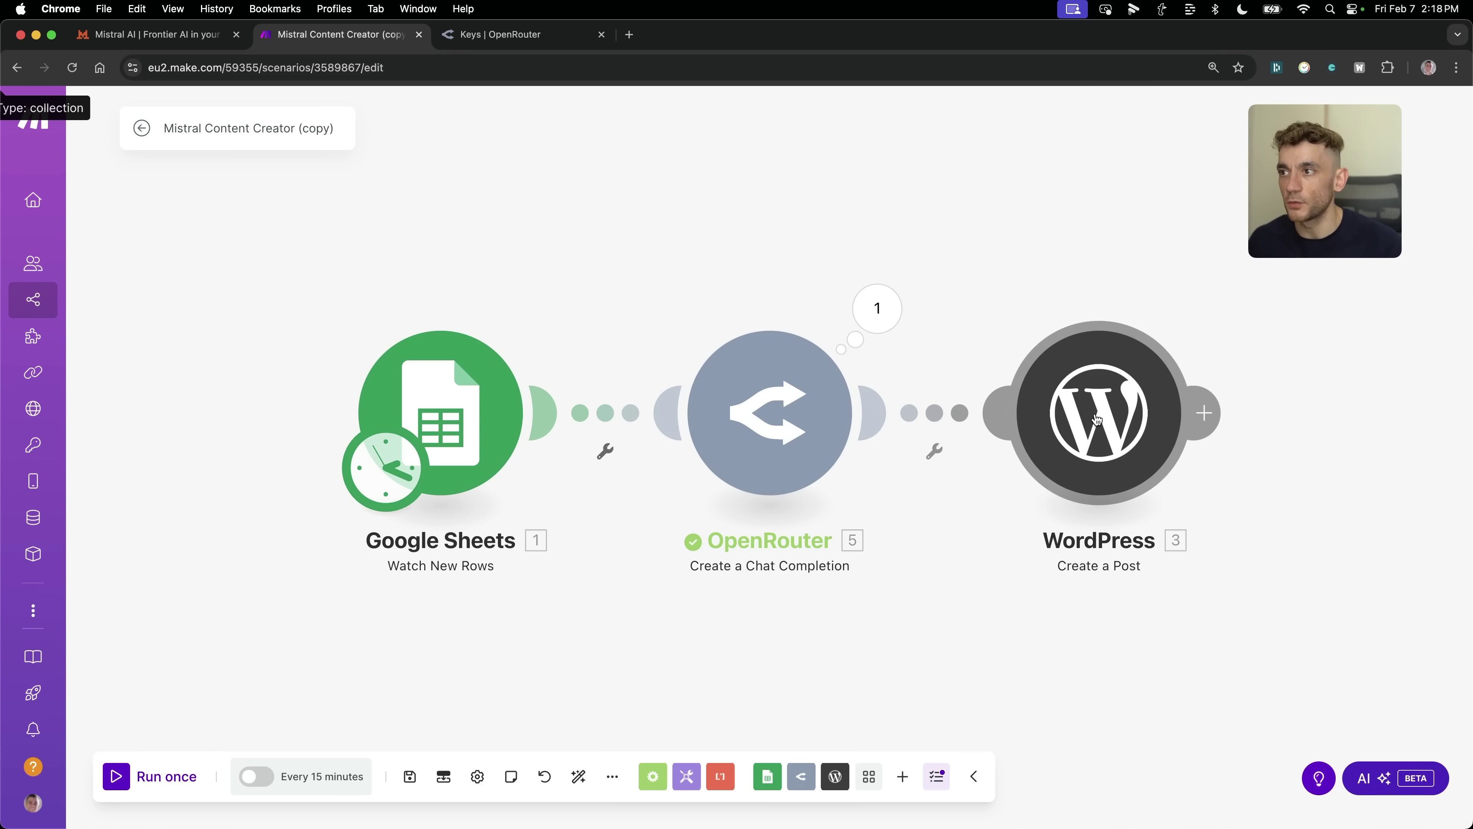
Step: Set the Google Sheets trigger to start manually from the "newark seo" entry in row 181
{"action": "right_click", "coordinate": [479, 406]}
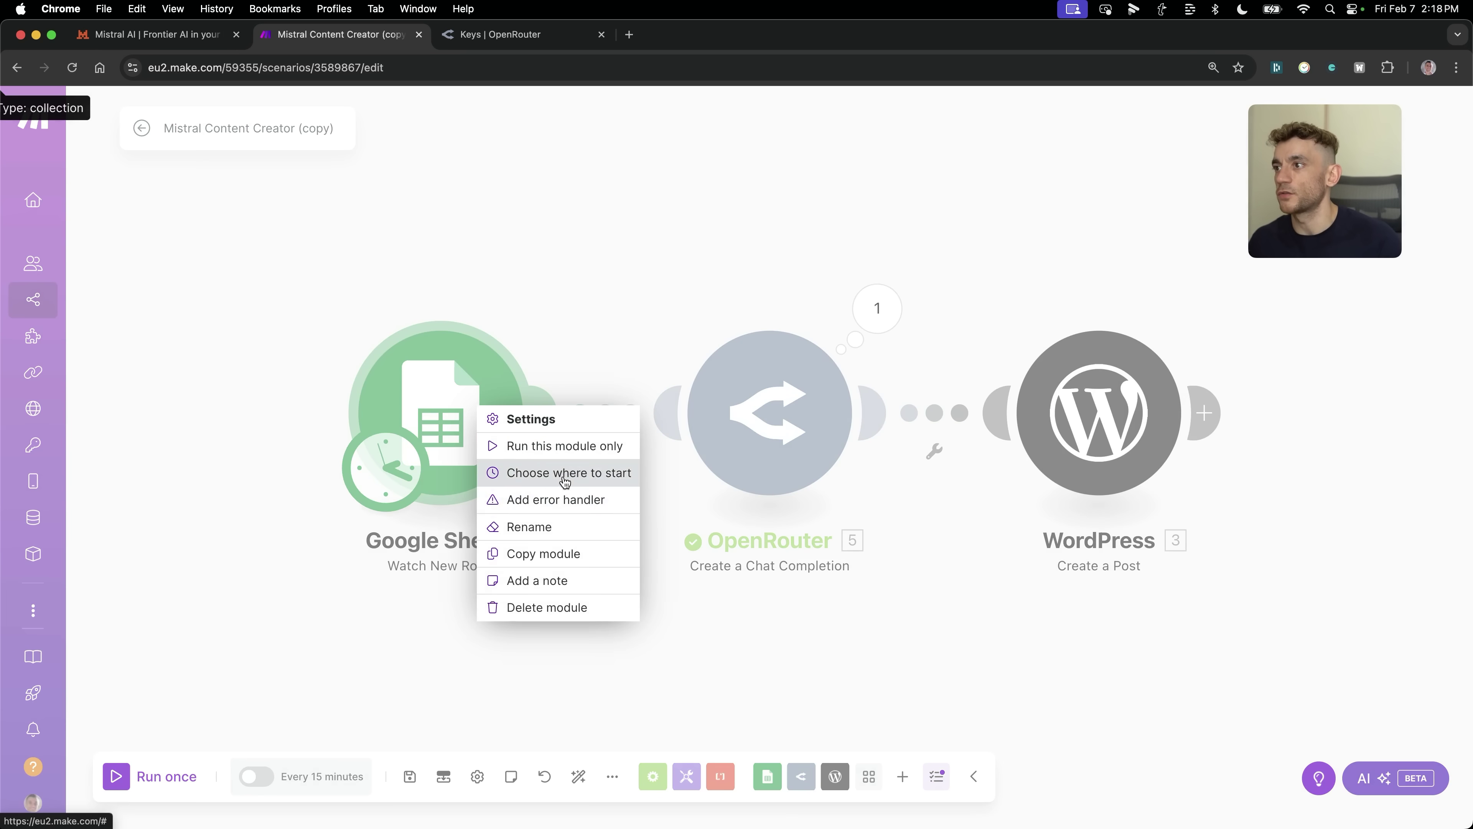
{"action": "left_click", "coordinate": [557, 470]}
{"action": "left_click", "coordinate": [580, 476]}
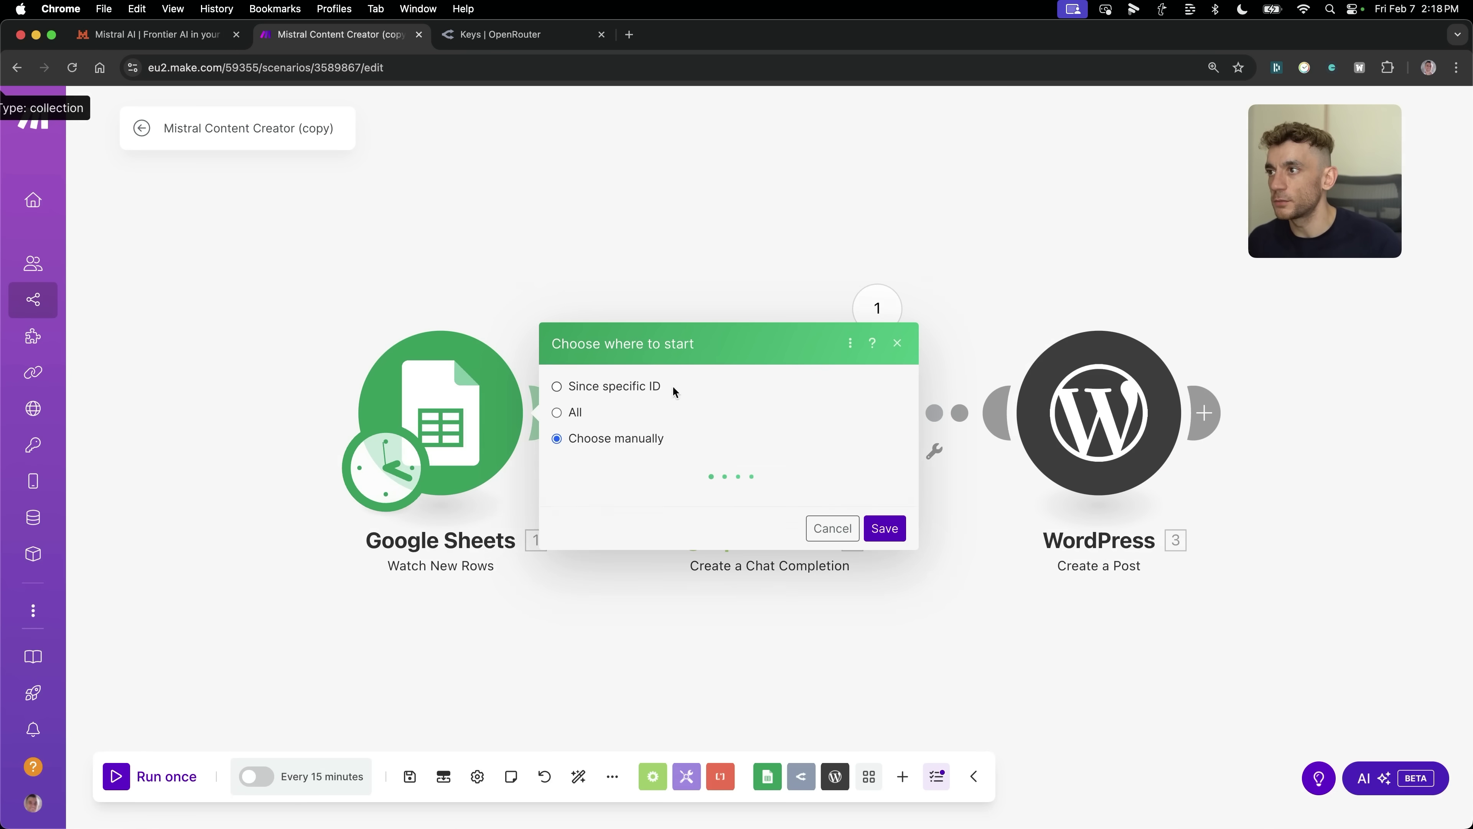
{"action": "scroll", "coordinate": [689, 467], "scroll_direction": "down", "scroll_amount": 2}
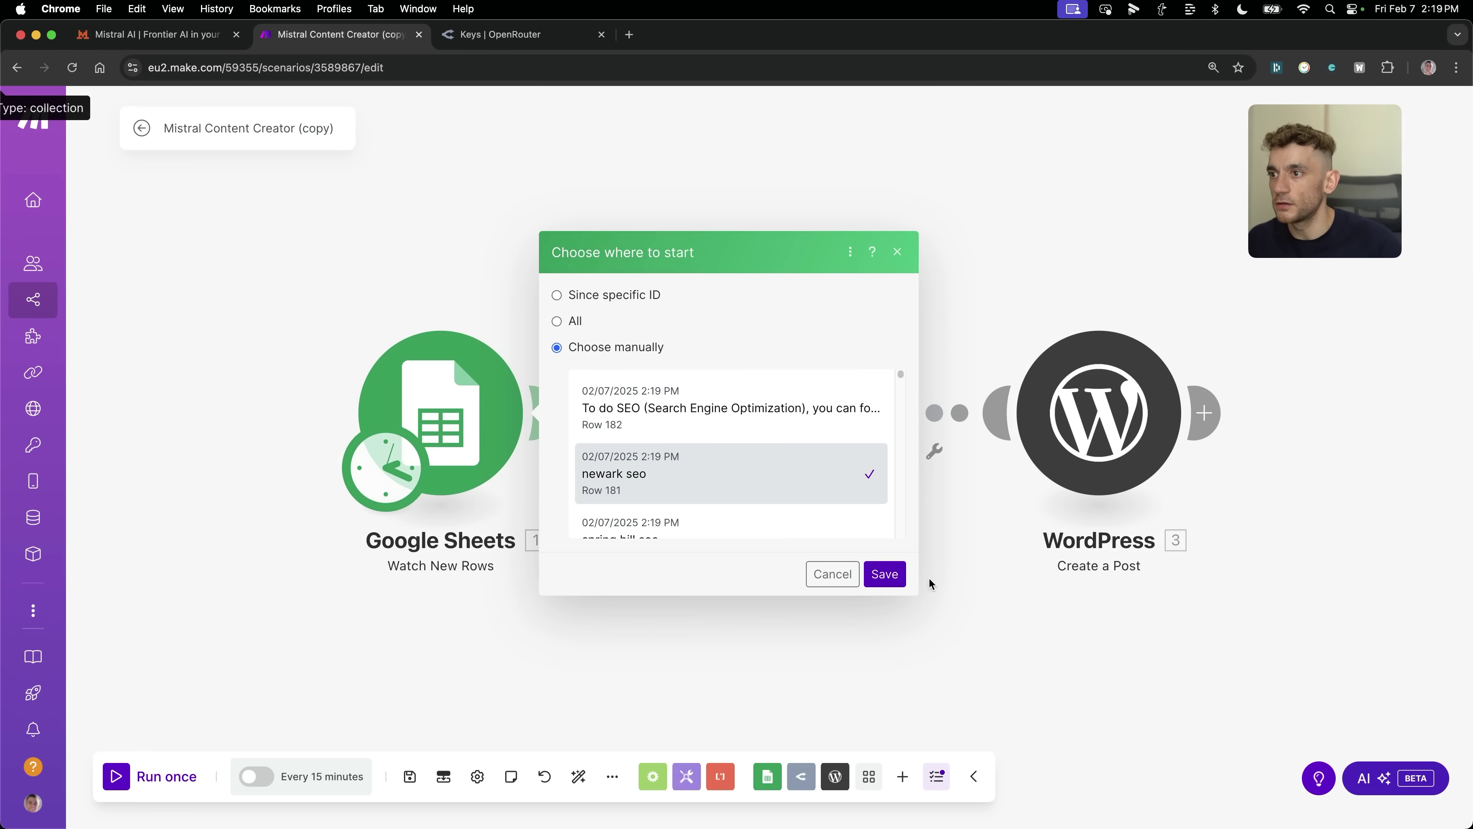
{"action": "left_click", "coordinate": [885, 574]}
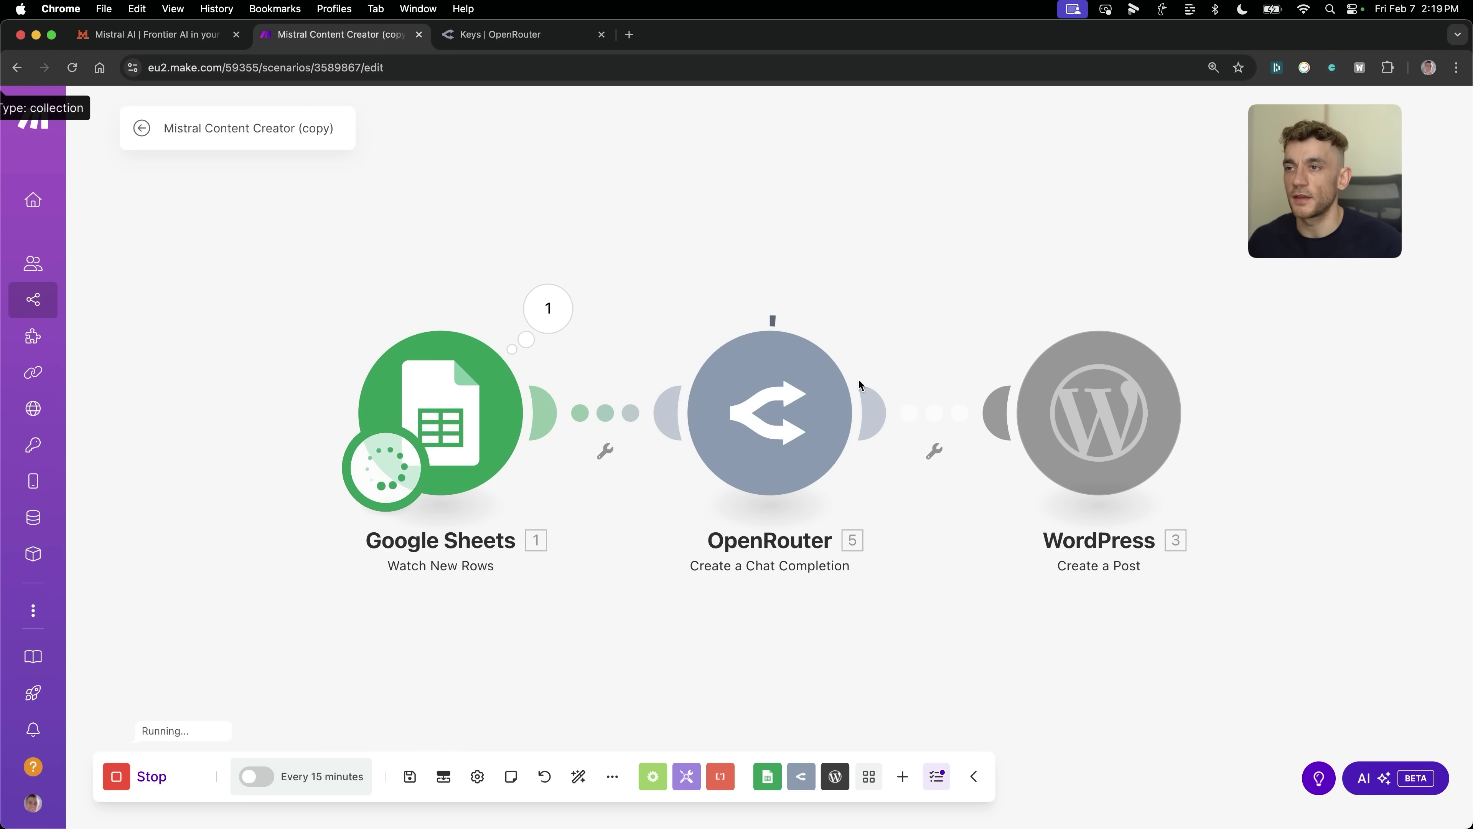
Step: Open the WordPress login page at juliangoldie.com/login/ in a new browser tab placed beside the Make scenario
{"action": "key", "text": "super+t"}
{"action": "type", "text": "juliangoldie.com/login/"}
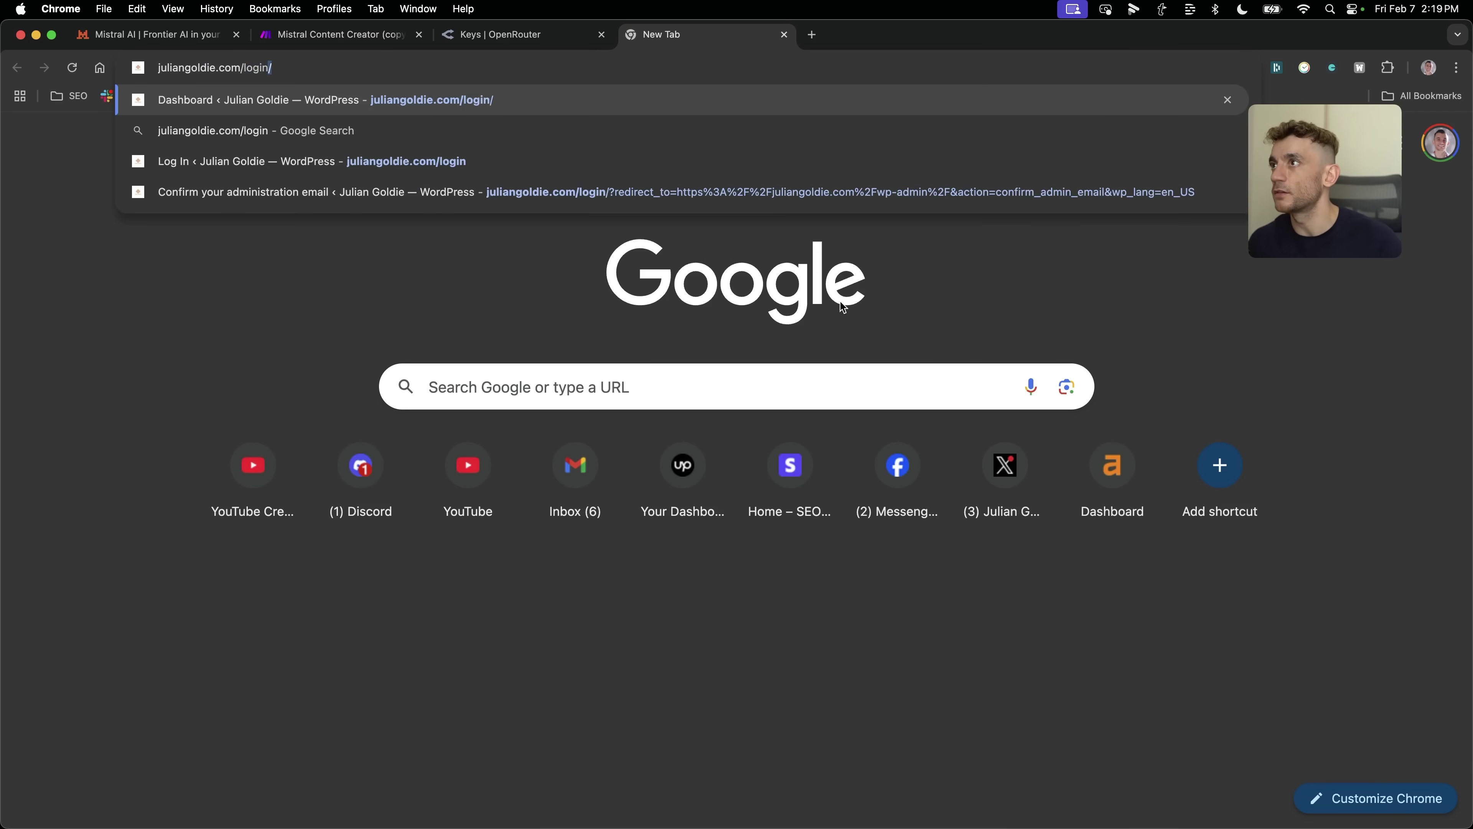
{"action": "key", "text": "Return"}
{"action": "key", "text": "super+2"}
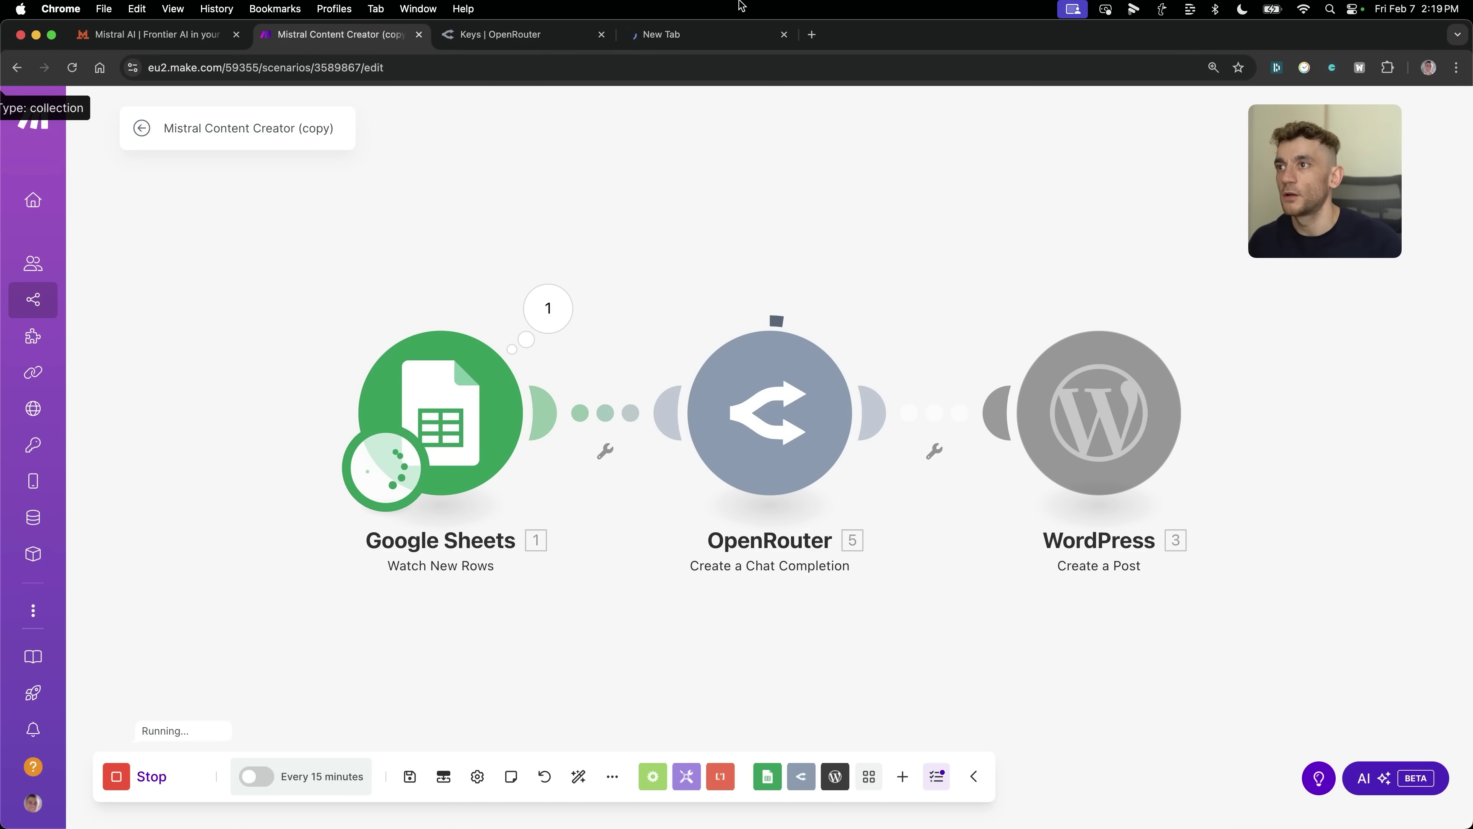
{"action": "left_click_drag", "start_coordinate": [696, 34], "coordinate": [524, 36]}
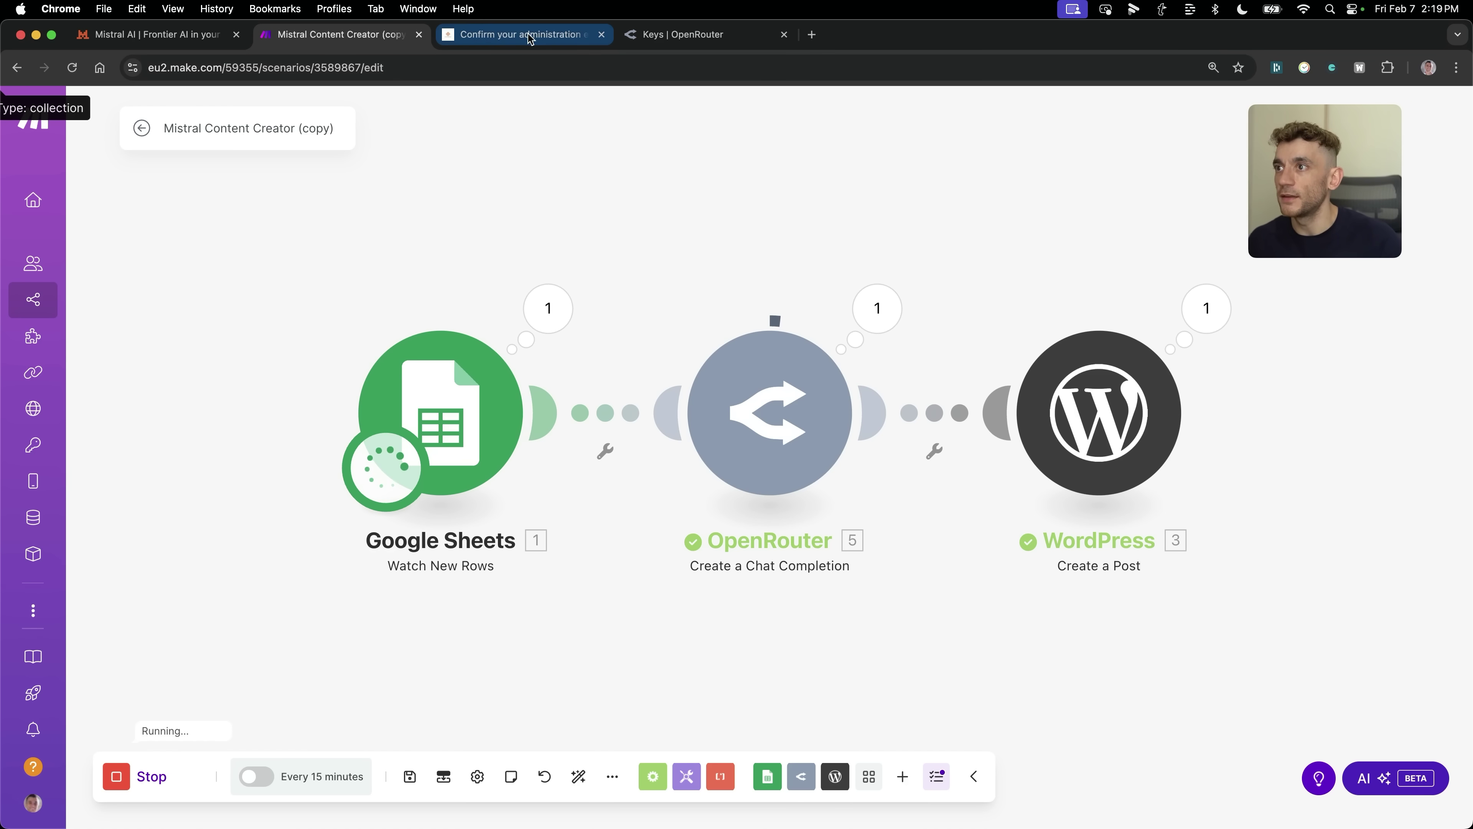
Step: Postpone the administration email verification and open the WordPress site's list of posts
{"action": "left_click", "coordinate": [119, 788]}
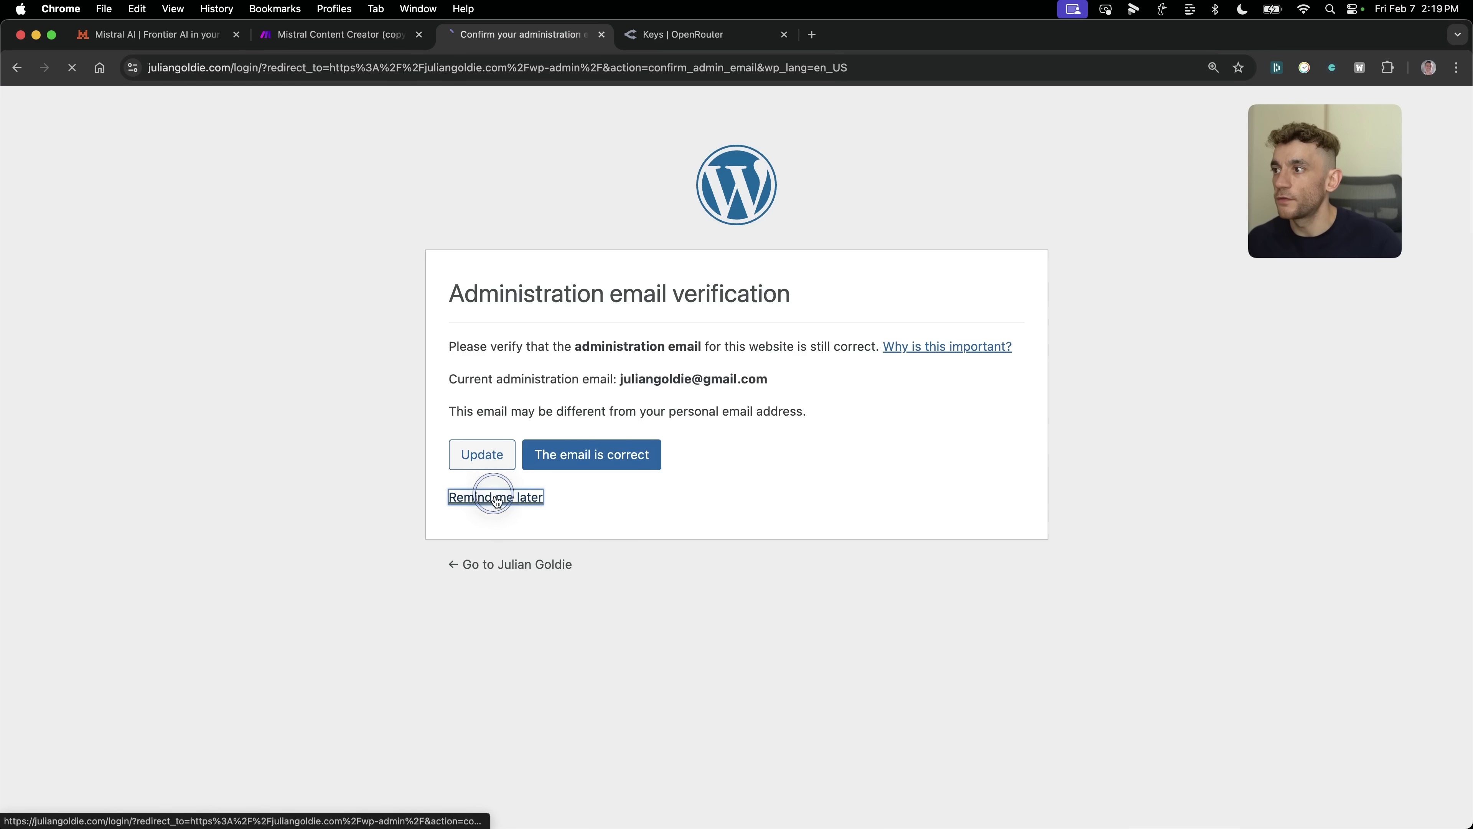
{"action": "left_click", "coordinate": [490, 496]}
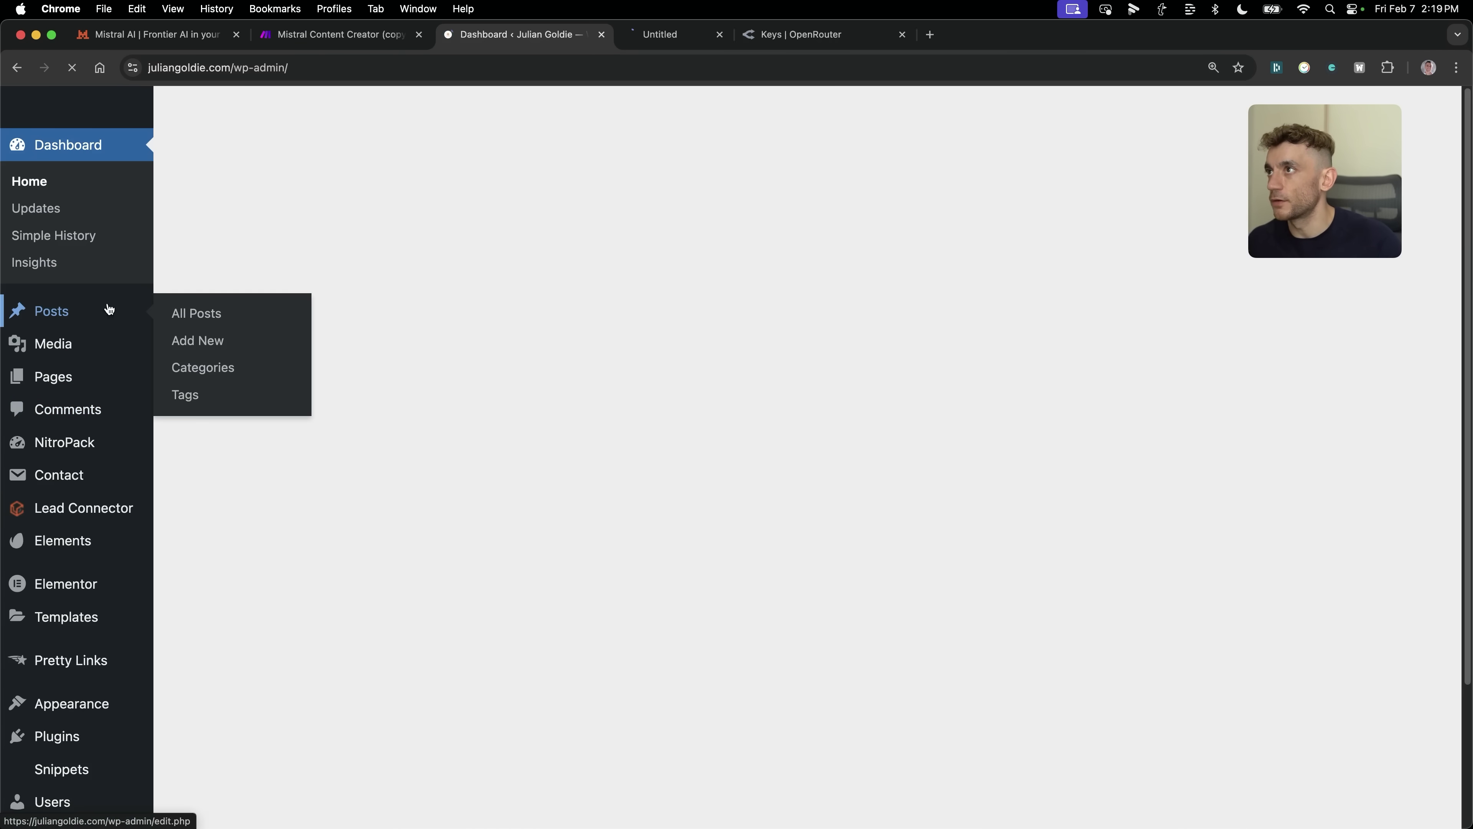
{"action": "left_click", "coordinate": [60, 323]}
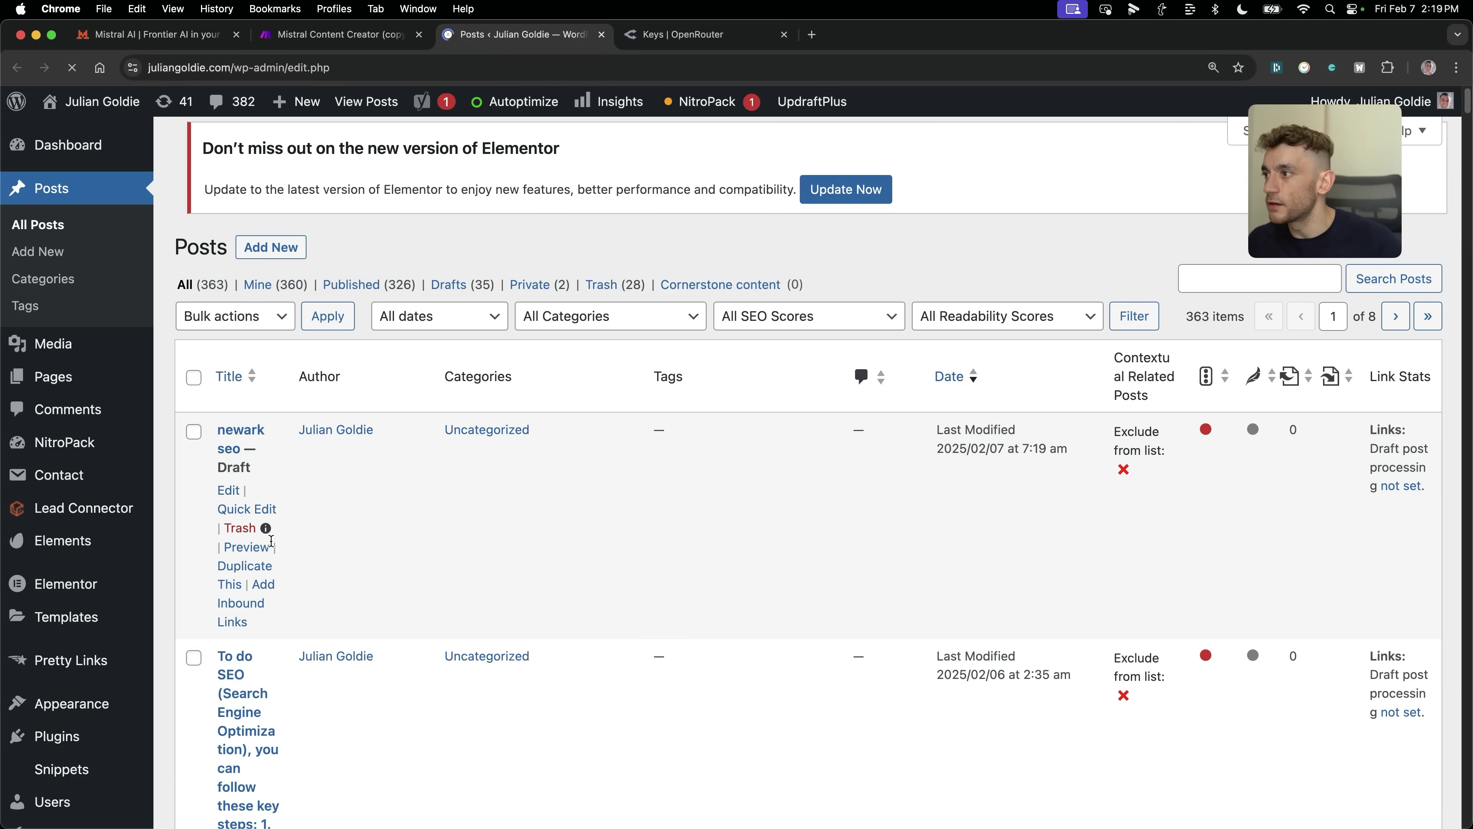
Step: Preview the "newark seo" draft and read through the generated article
{"action": "left_click", "coordinate": [246, 546]}
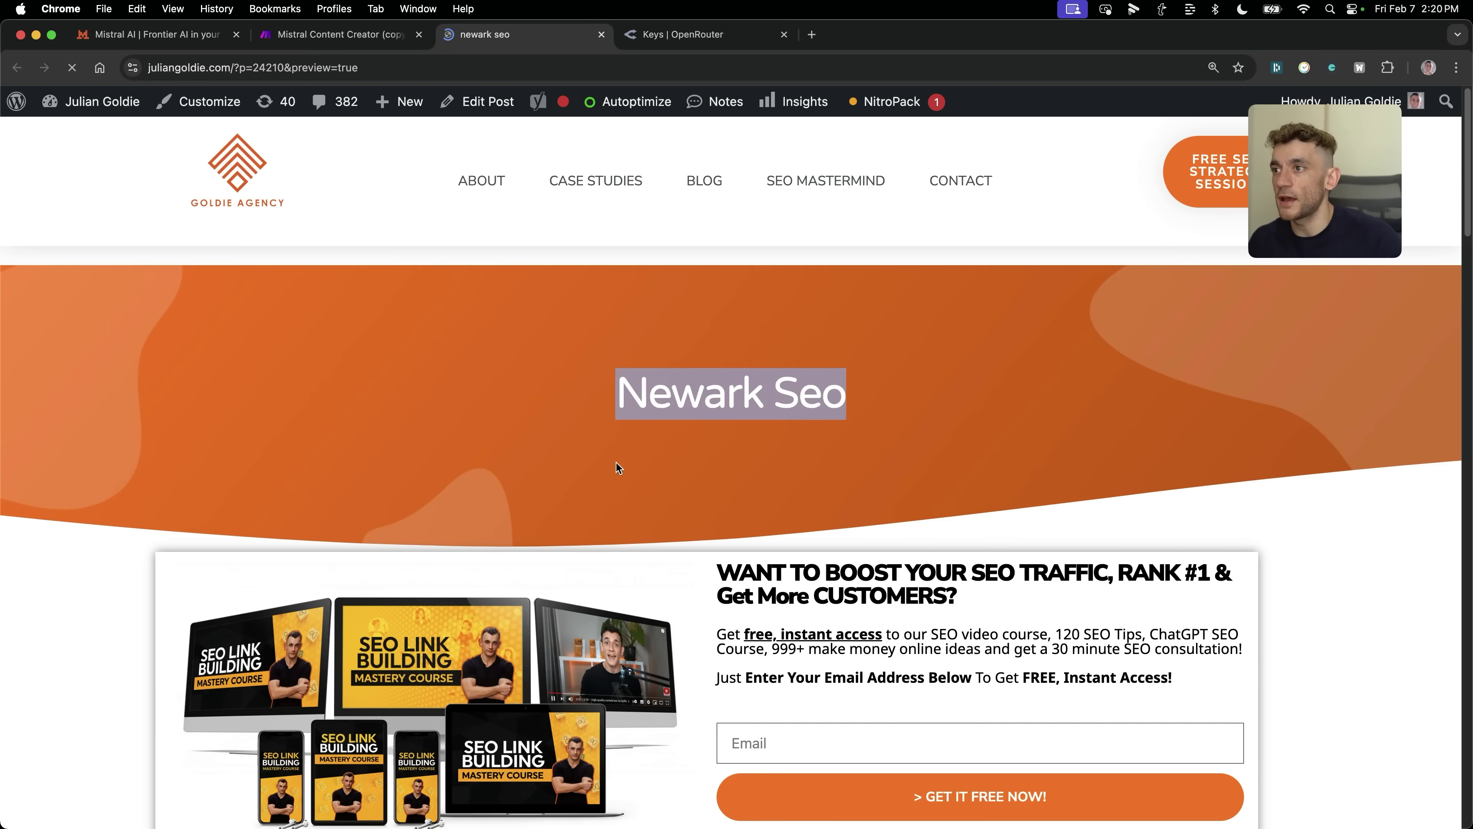
{"action": "scroll", "coordinate": [777, 477], "scroll_direction": "down", "scroll_amount": 8}
{"action": "scroll", "coordinate": [774, 473], "scroll_direction": "down", "scroll_amount": 10}
{"action": "scroll", "coordinate": [774, 474], "scroll_direction": "up", "scroll_amount": 10}
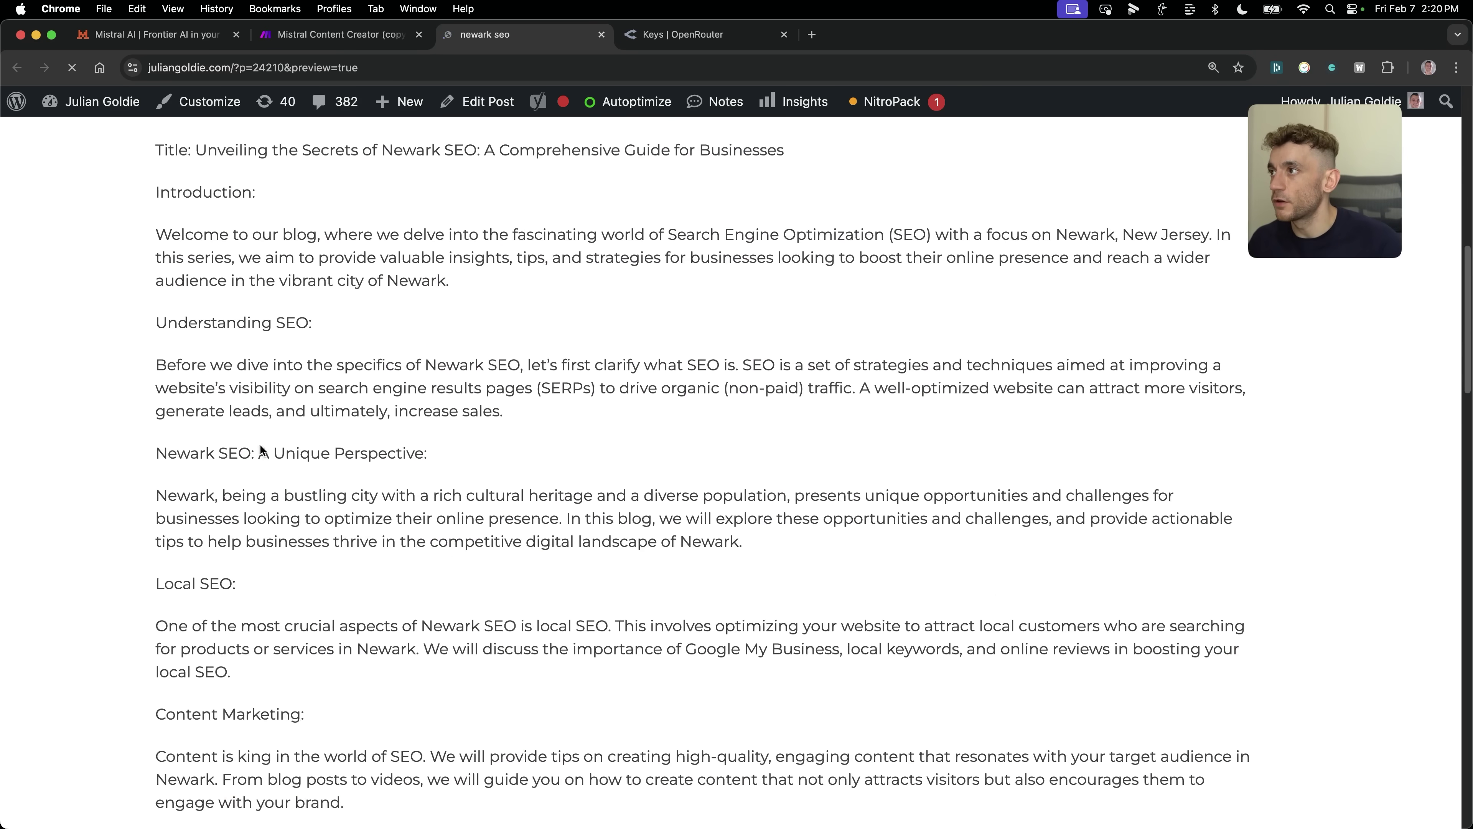
{"action": "scroll", "coordinate": [267, 466], "scroll_direction": "down", "scroll_amount": 10}
{"action": "scroll", "coordinate": [624, 665], "scroll_direction": "up", "scroll_amount": 8}
{"action": "left_click_drag", "start_coordinate": [611, 678], "coordinate": [631, 667]}
{"action": "scroll", "coordinate": [631, 667], "scroll_direction": "up", "scroll_amount": 2}
Step: Close the draft preview and look at the Make scenario's blueprint export and import options
{"action": "left_click", "coordinate": [337, 34]}
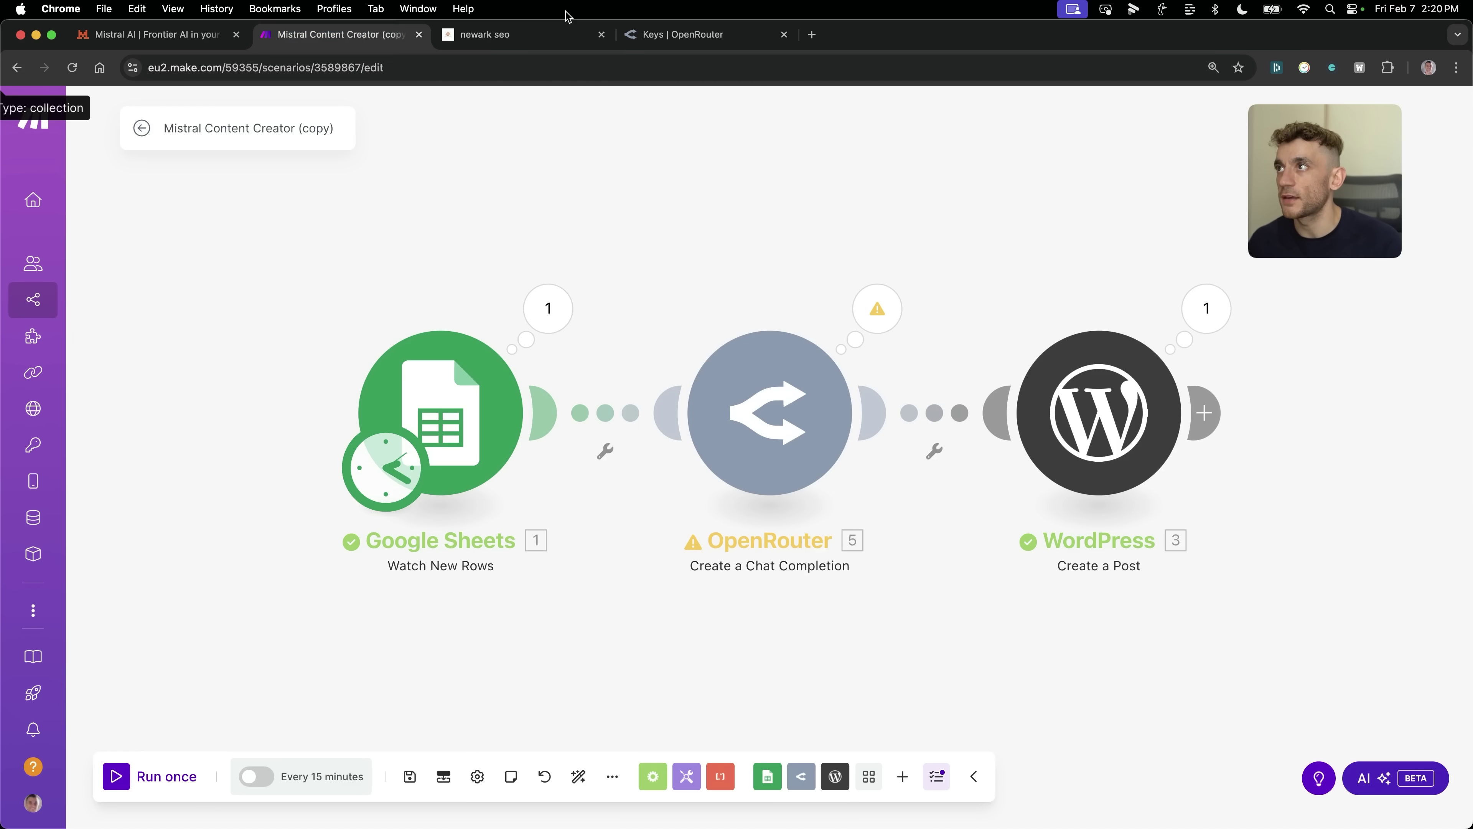
{"action": "left_click", "coordinate": [601, 35]}
{"action": "left_click", "coordinate": [612, 776]}
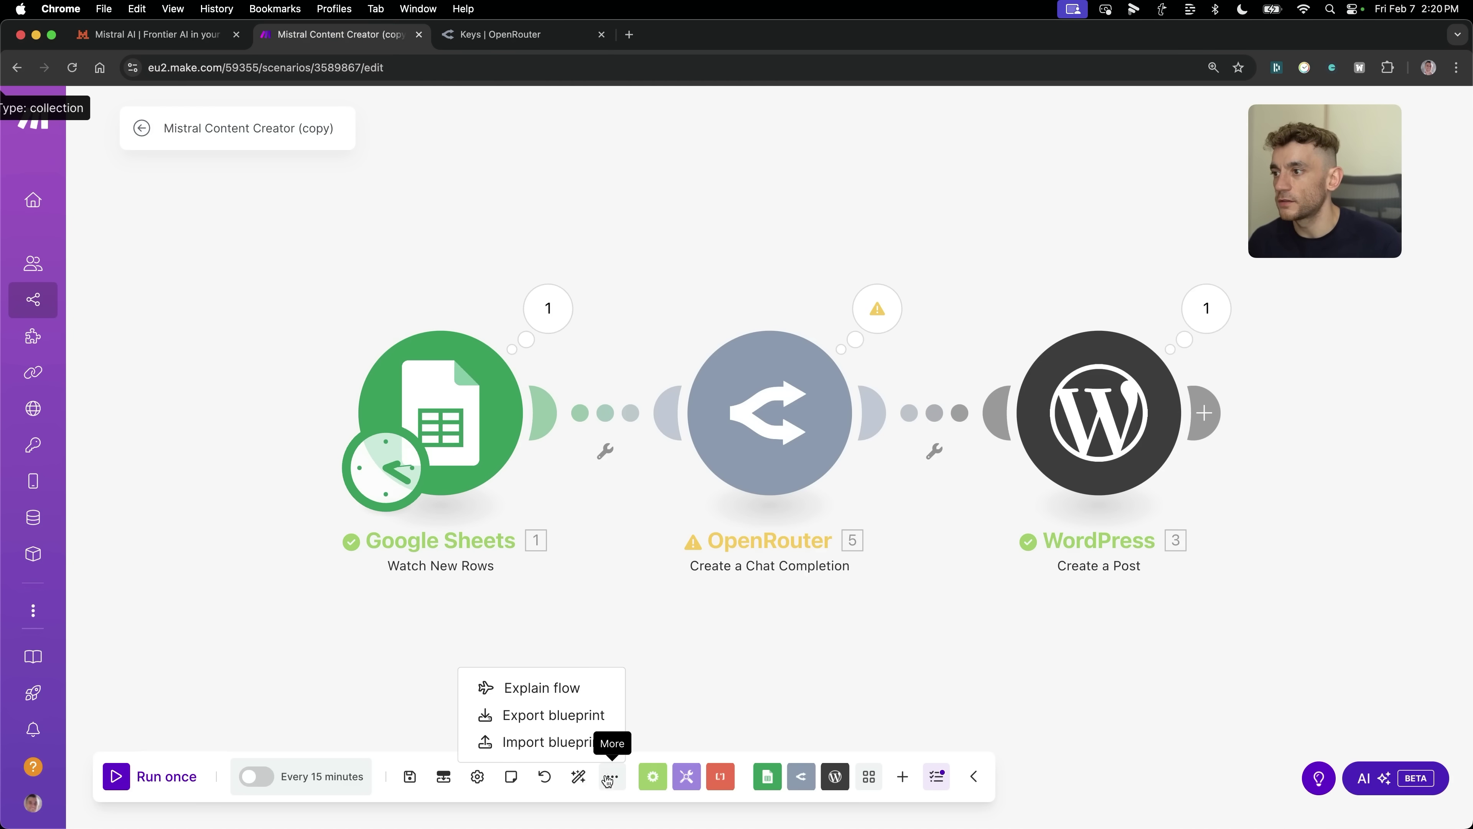
{"action": "left_click", "coordinate": [306, 693]}
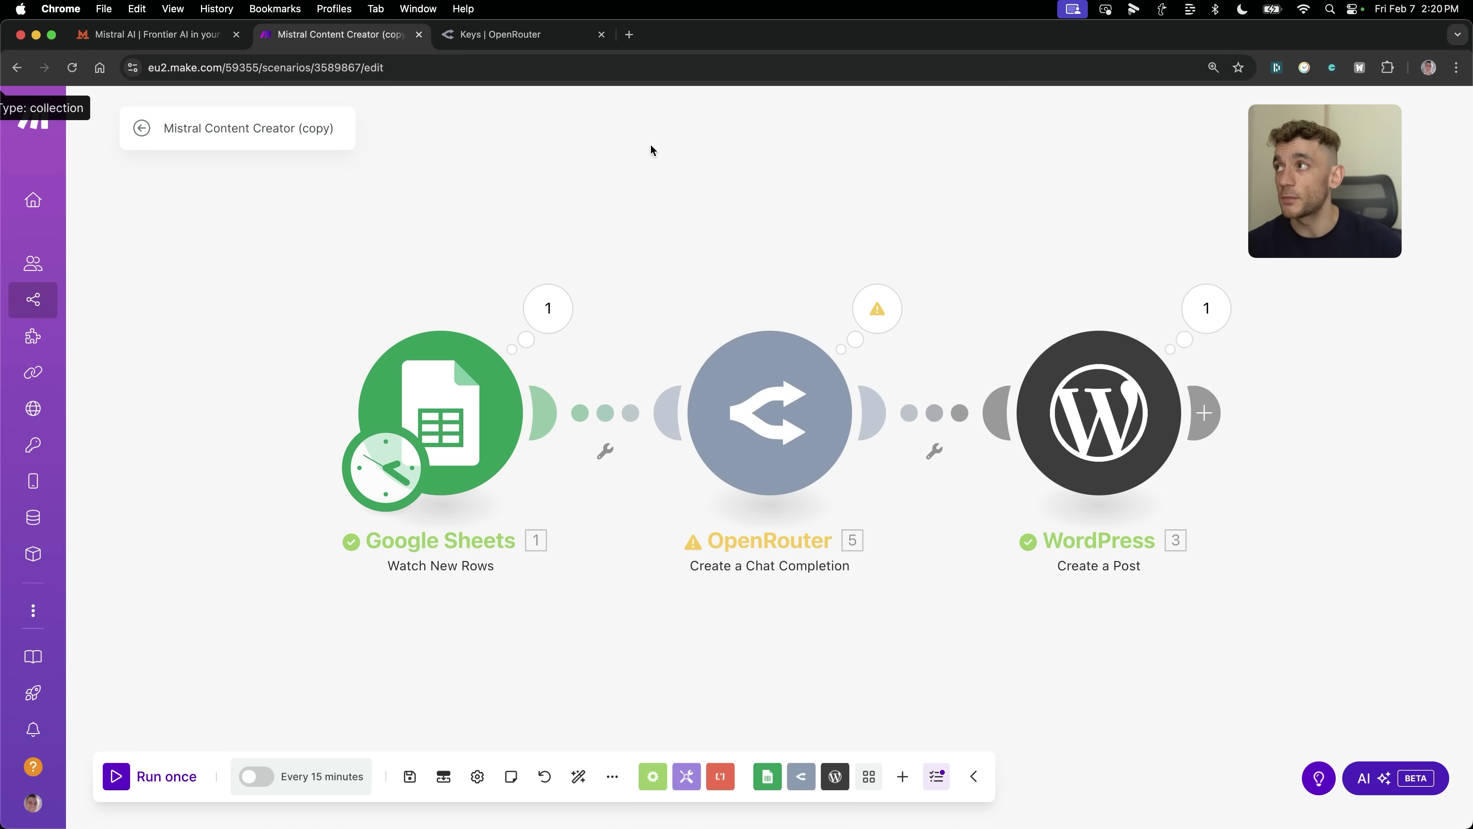
Step: Go to the Mistral AI home page and open Le Chat with an empty prompt
{"action": "left_click", "coordinate": [149, 38]}
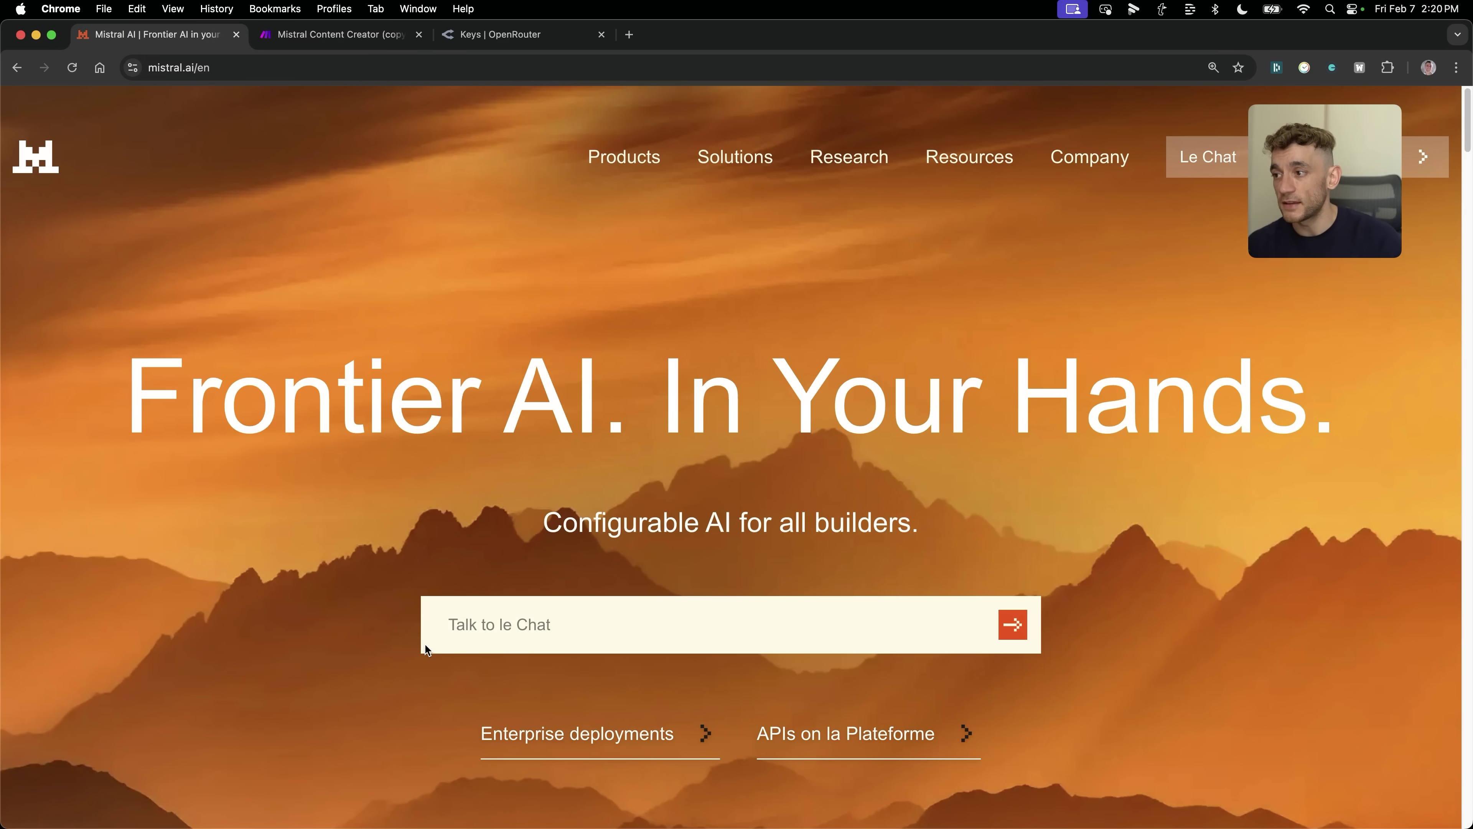
{"action": "triple_click", "coordinate": [329, 341]}
{"action": "left_click", "coordinate": [476, 623]}
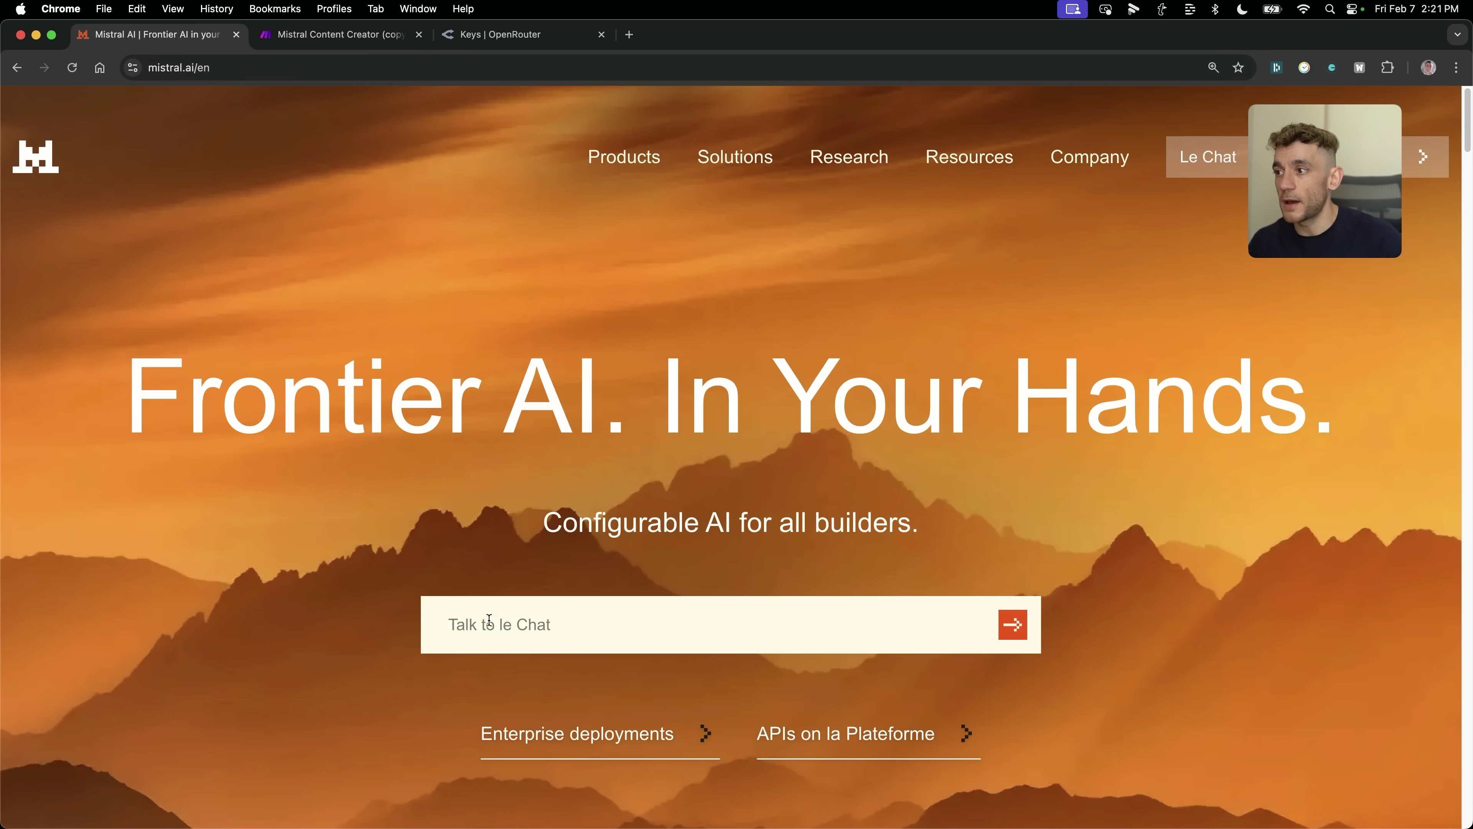
{"action": "key", "text": "Return"}
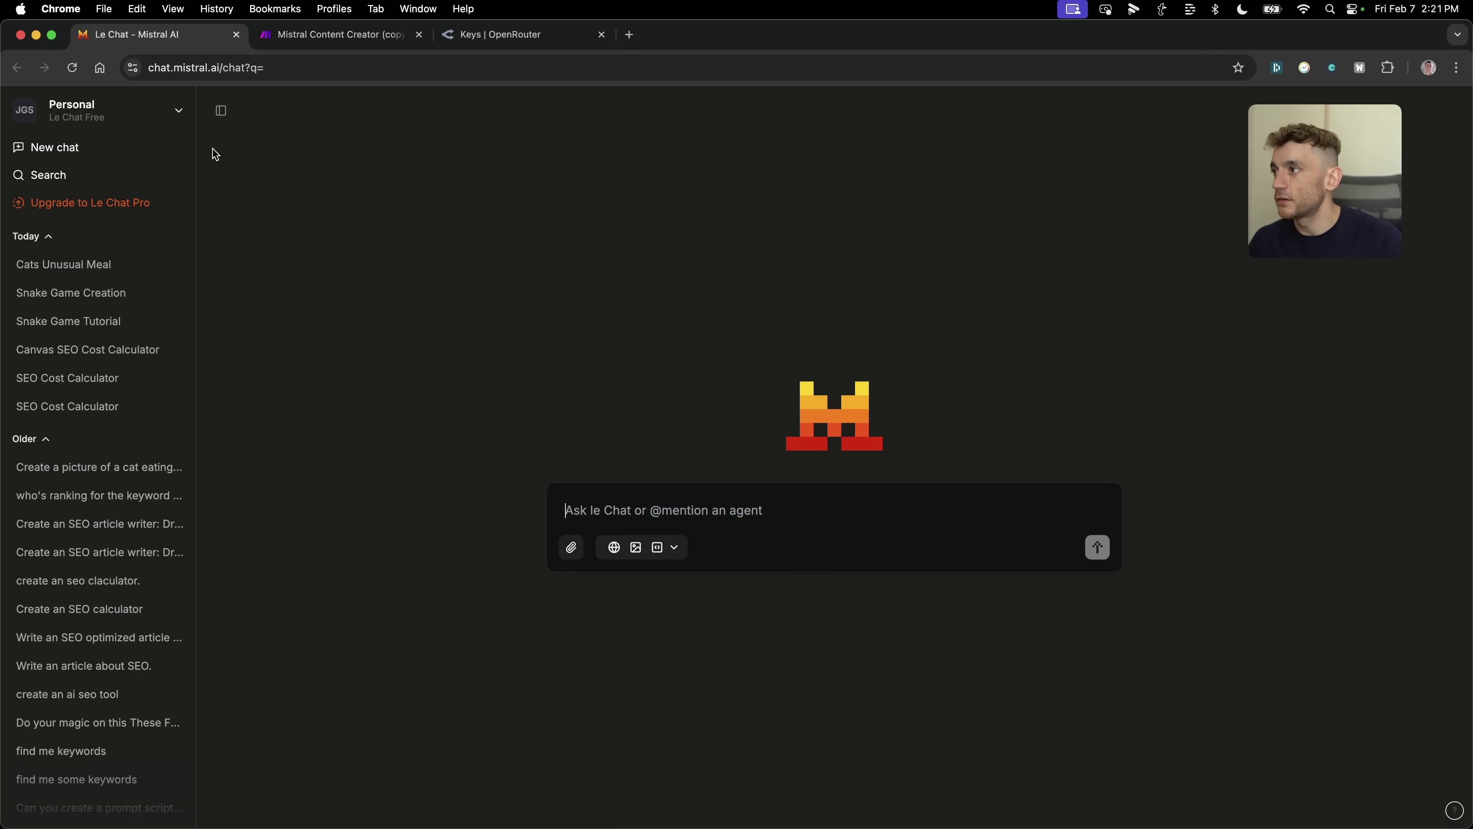
Step: Show Le Chat's tools and ask it "tell me what the first page of google is like for the keyword chatgpt search update"
{"action": "left_click", "coordinate": [673, 548]}
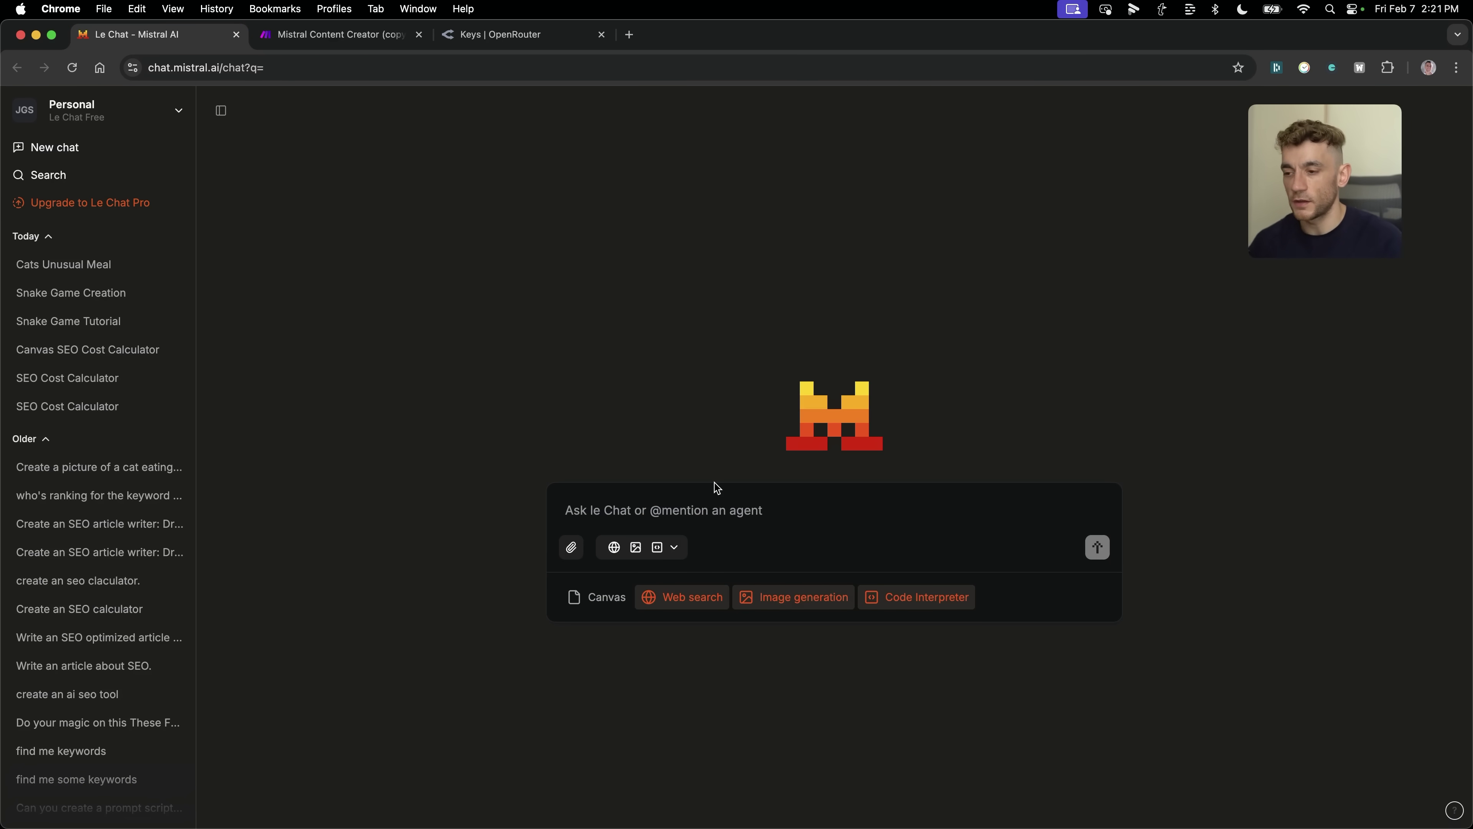
{"action": "type", "text": "tell me what the first page of google is like for the keyword chatgpt search upda"}
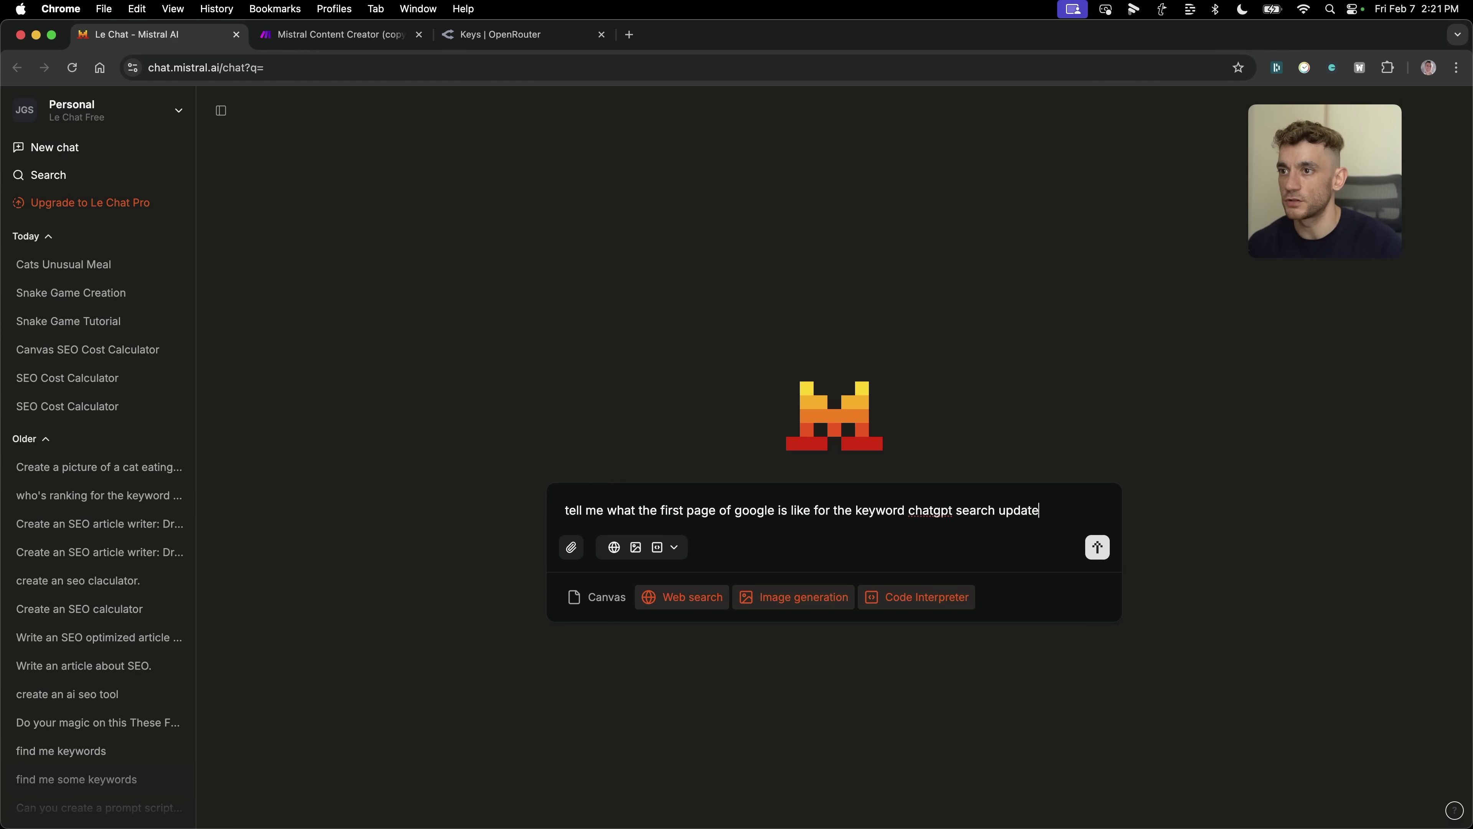
{"action": "type", "text": "te"}
{"action": "key", "text": "Return"}
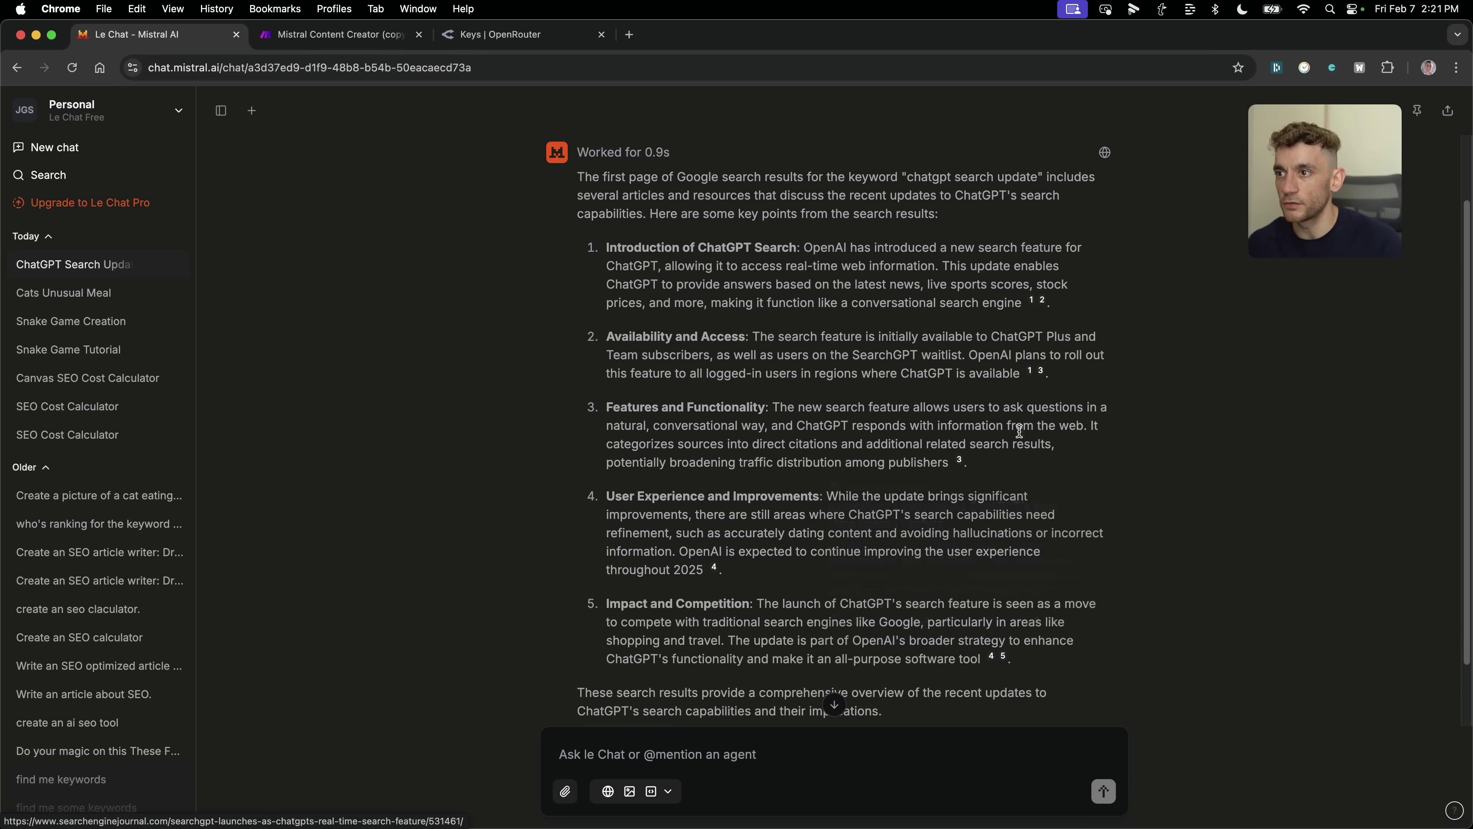
Step: Read Le Chat's answer about the ChatGPT search update and examine its list of sources
{"action": "mouse_move", "coordinate": [1042, 377]}
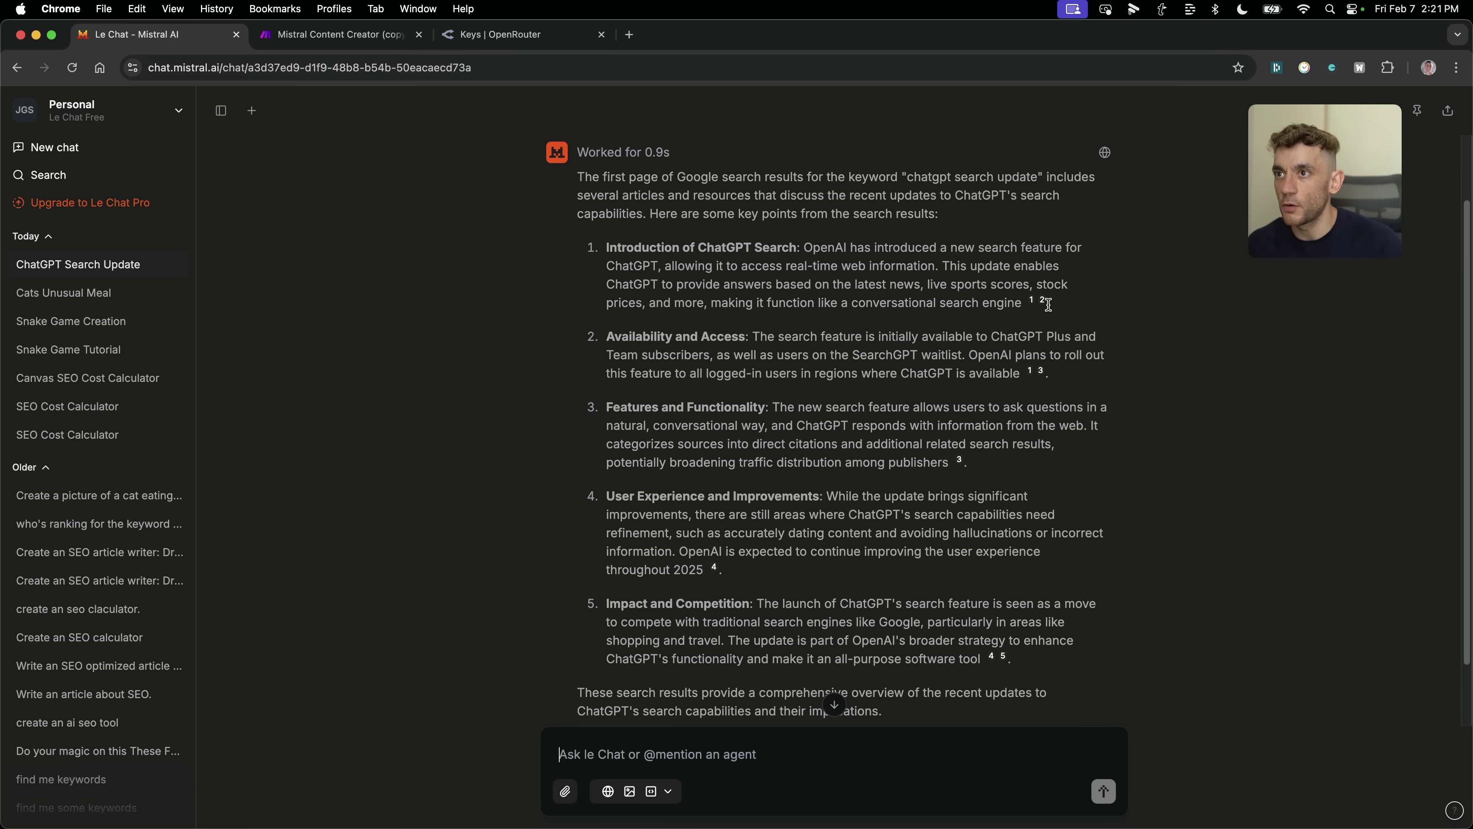
{"action": "scroll", "coordinate": [965, 447], "scroll_direction": "down", "scroll_amount": 3}
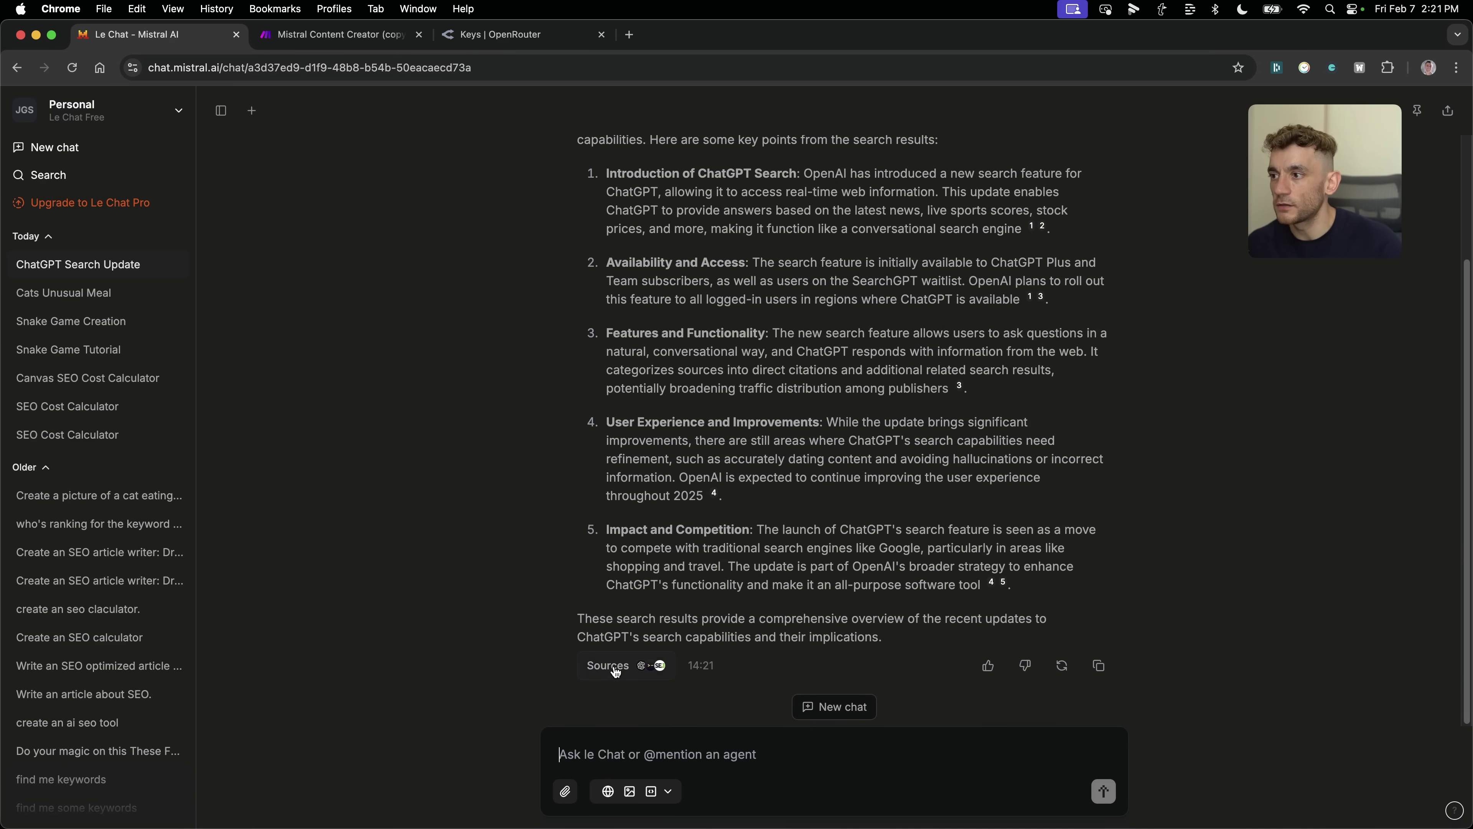
{"action": "left_click", "coordinate": [609, 666]}
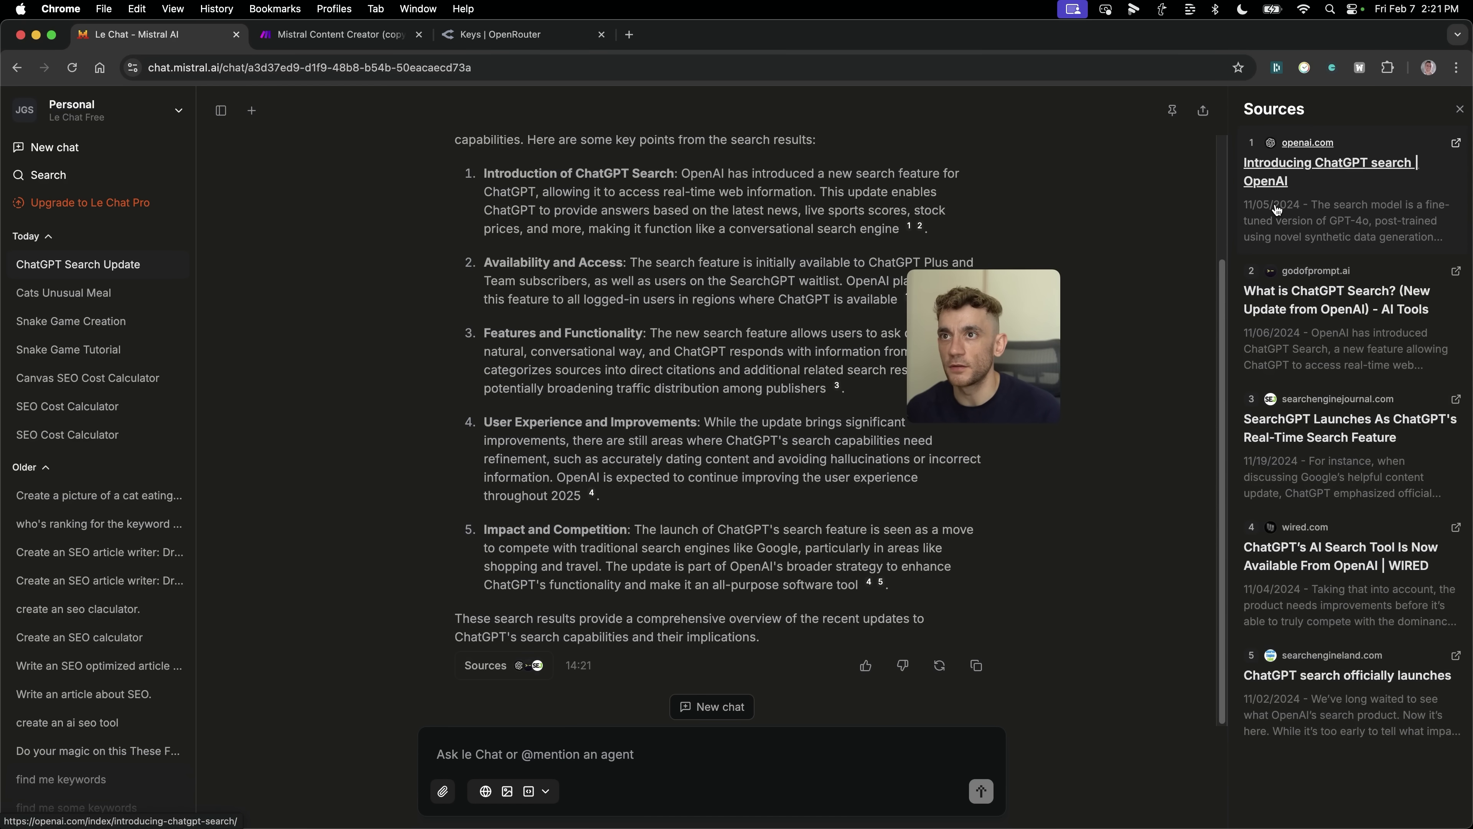
{"action": "mouse_move", "coordinate": [949, 408]}
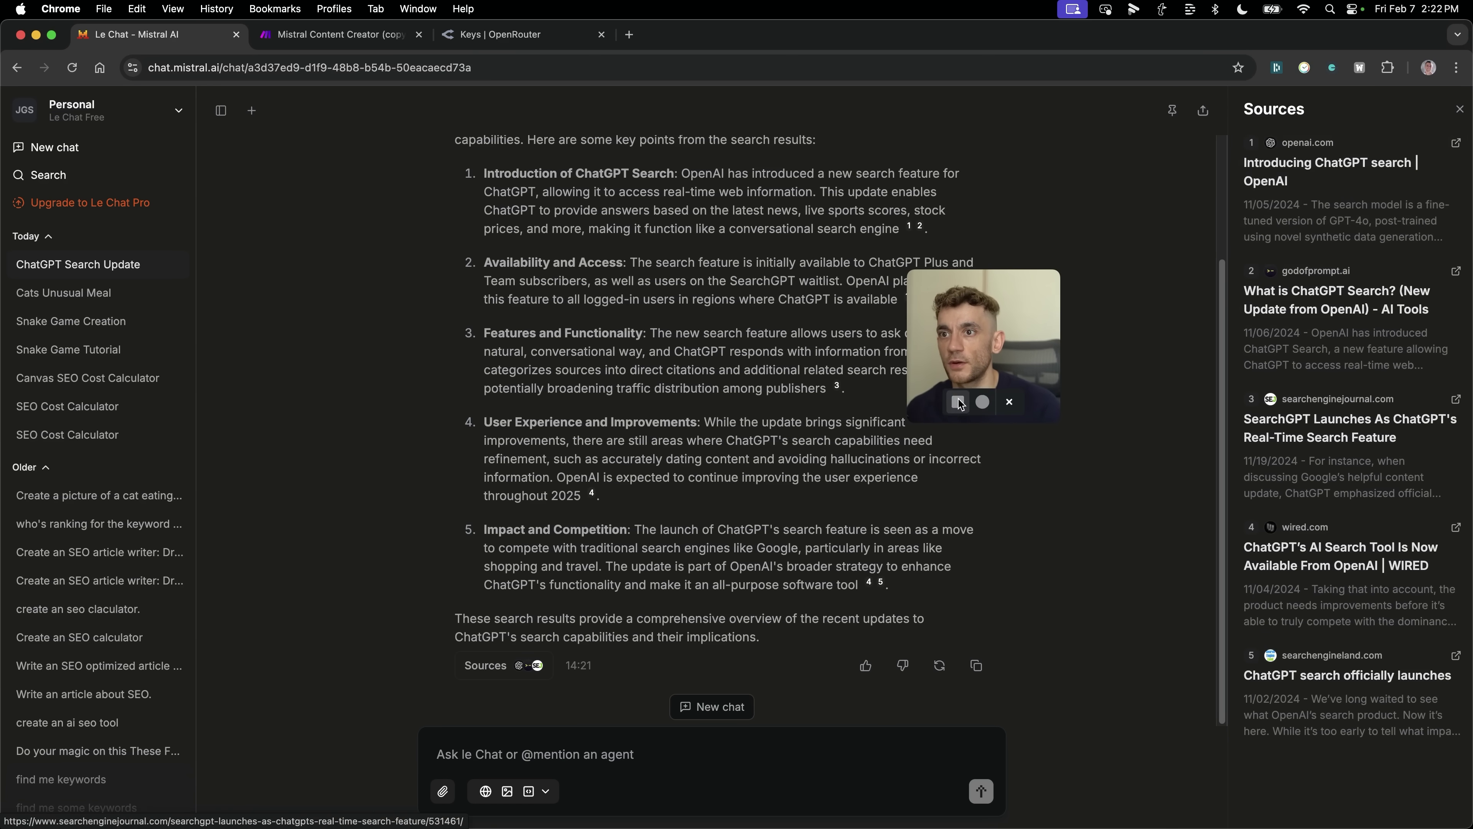
{"action": "left_click_drag", "start_coordinate": [950, 409], "coordinate": [1183, 299]}
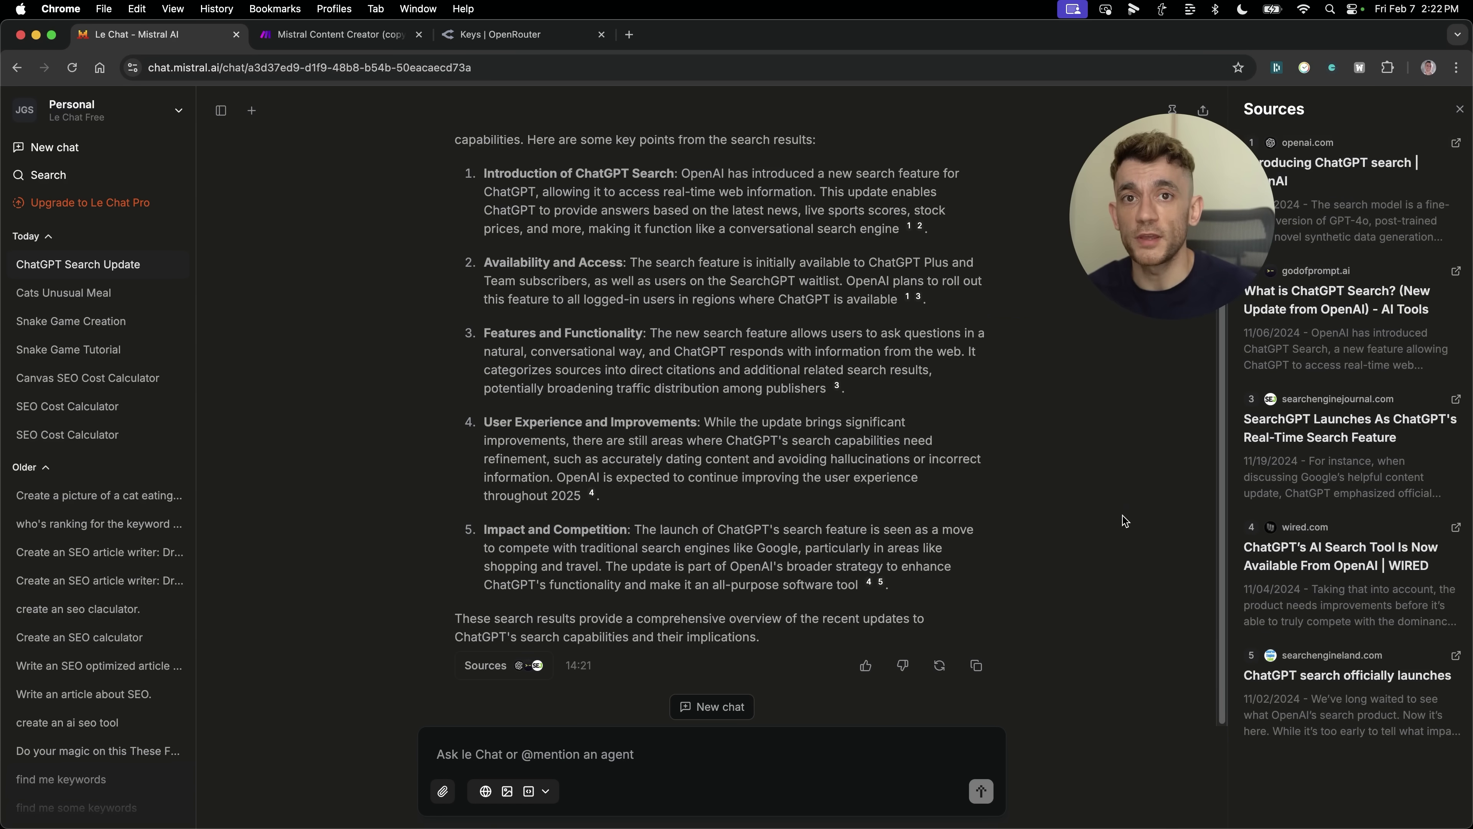
Step: Open Perplexity and ChatGPT in new browser tabs and set Perplexity's search mode to Auto
{"action": "key", "text": "super+t"}
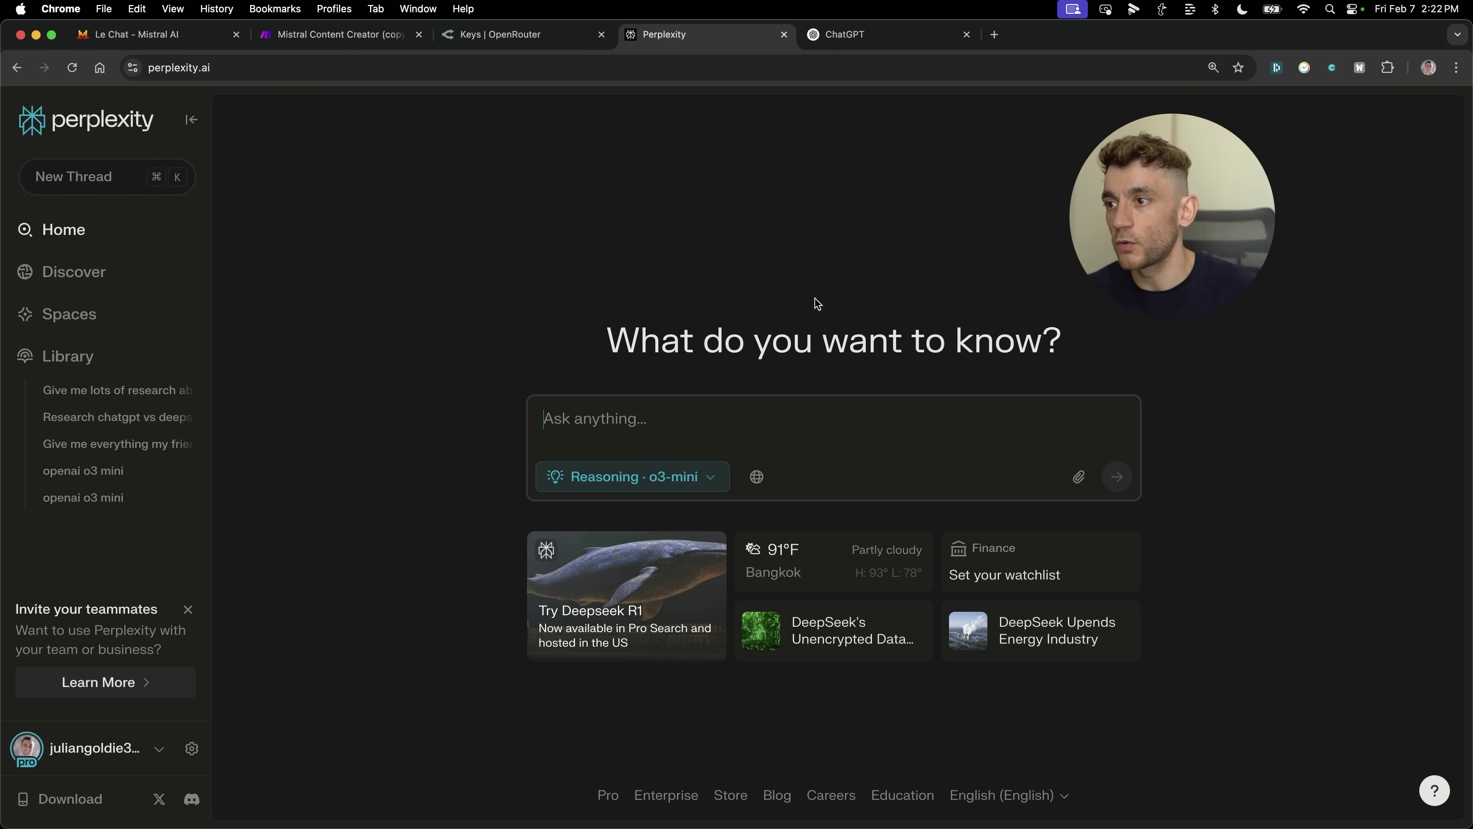
{"action": "left_click", "coordinate": [733, 431]}
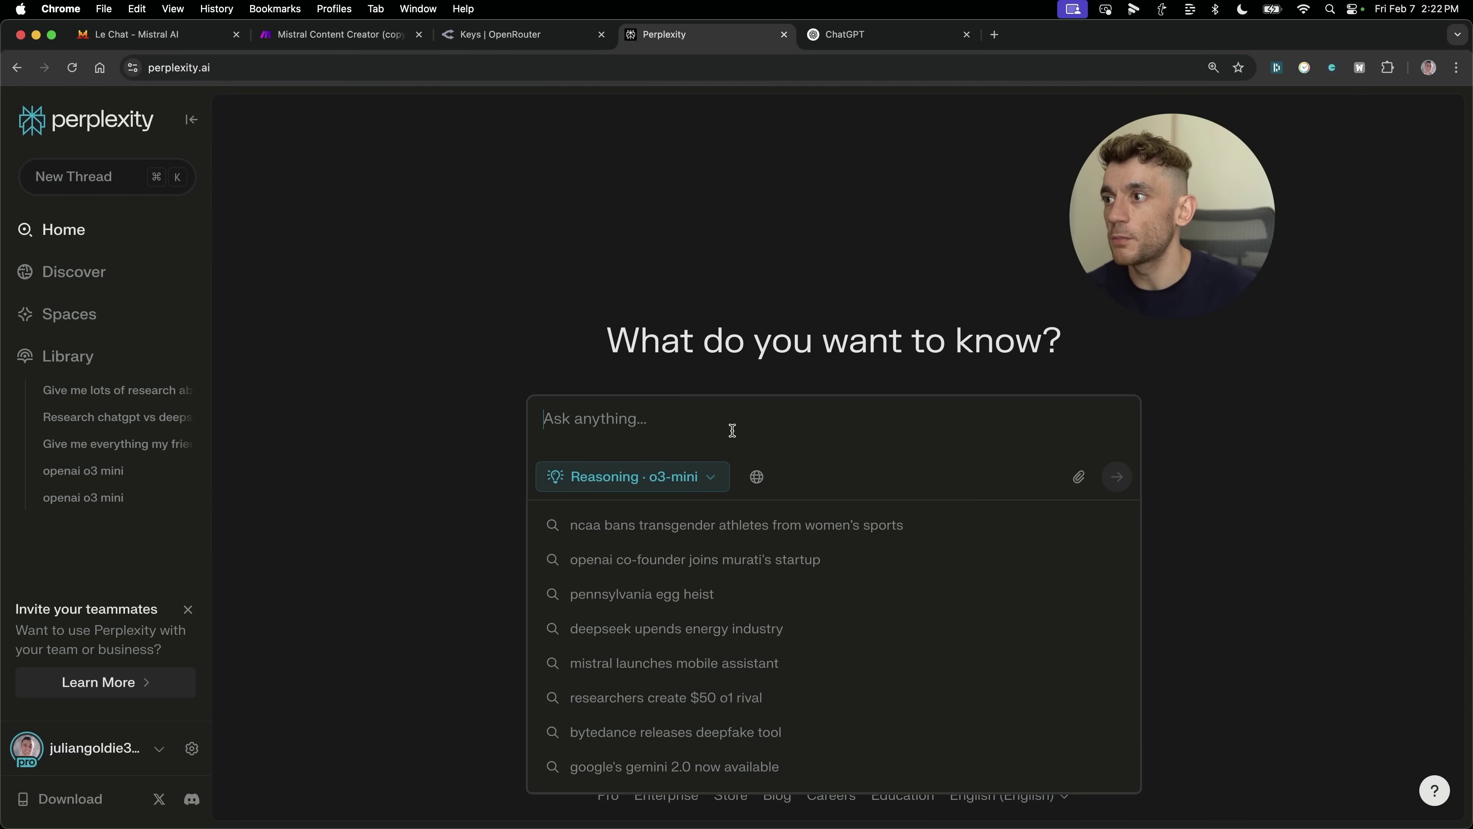
{"action": "left_click", "coordinate": [700, 487]}
{"action": "left_click", "coordinate": [594, 517]}
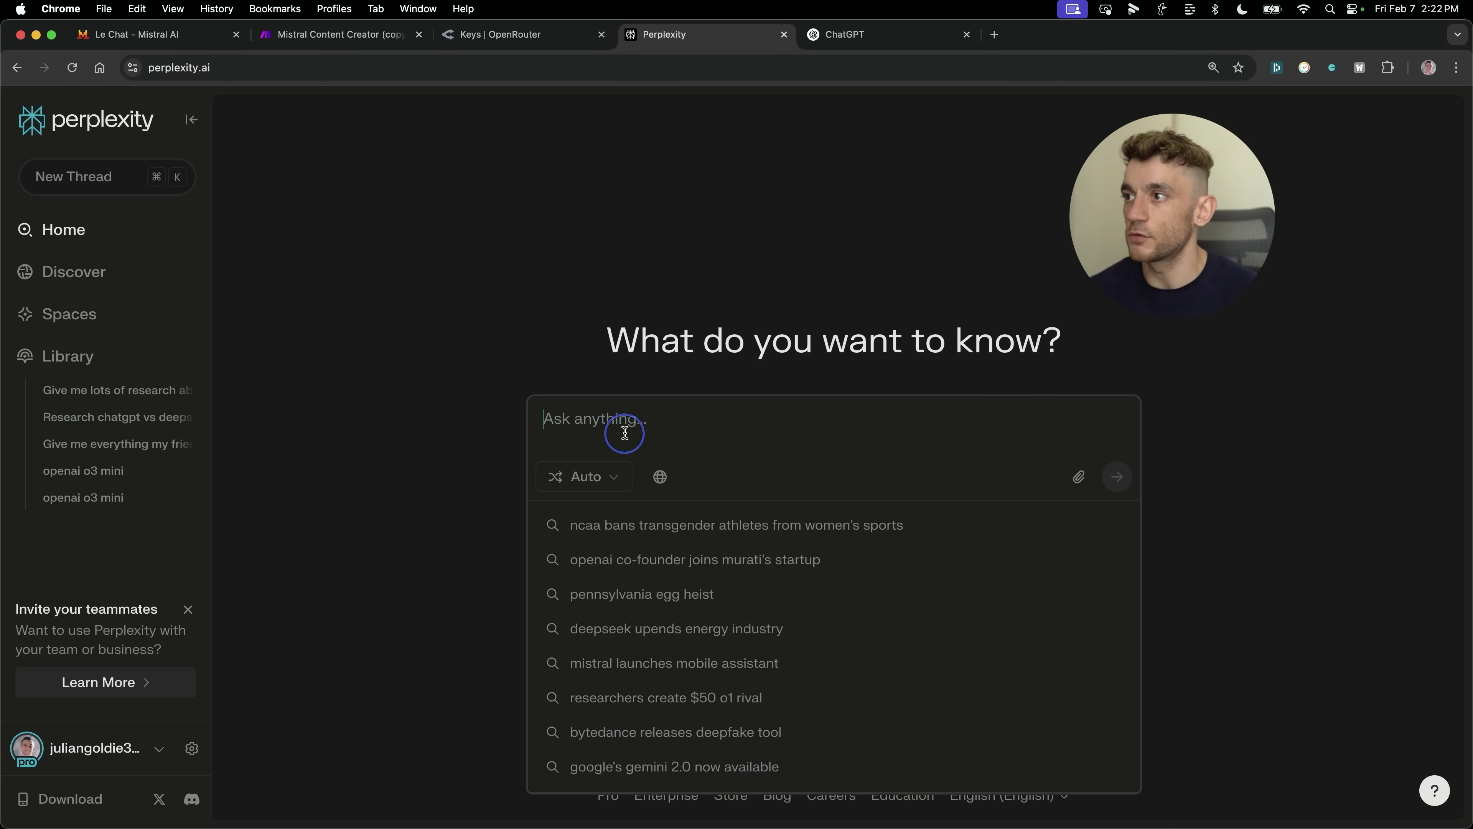
Step: Ask both Perplexity and ChatGPT "tell me what the first page of google is like for the keyword chatgpt search update"
{"action": "key", "text": "ctrl+shift+Tab"}
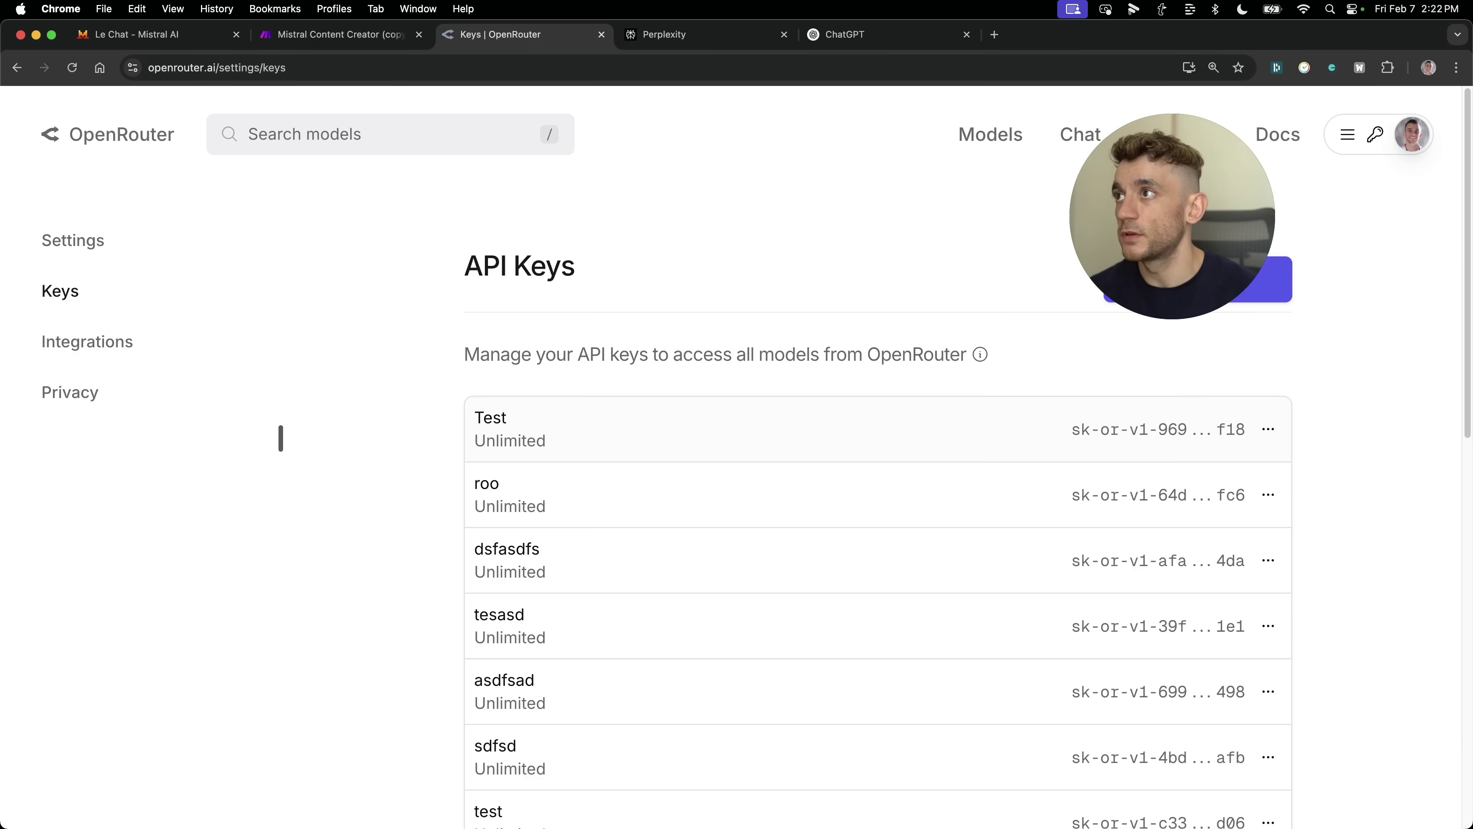
{"action": "key", "text": "ctrl+shift+Tab"}
{"action": "key", "text": "ctrl+shift+Tab"}
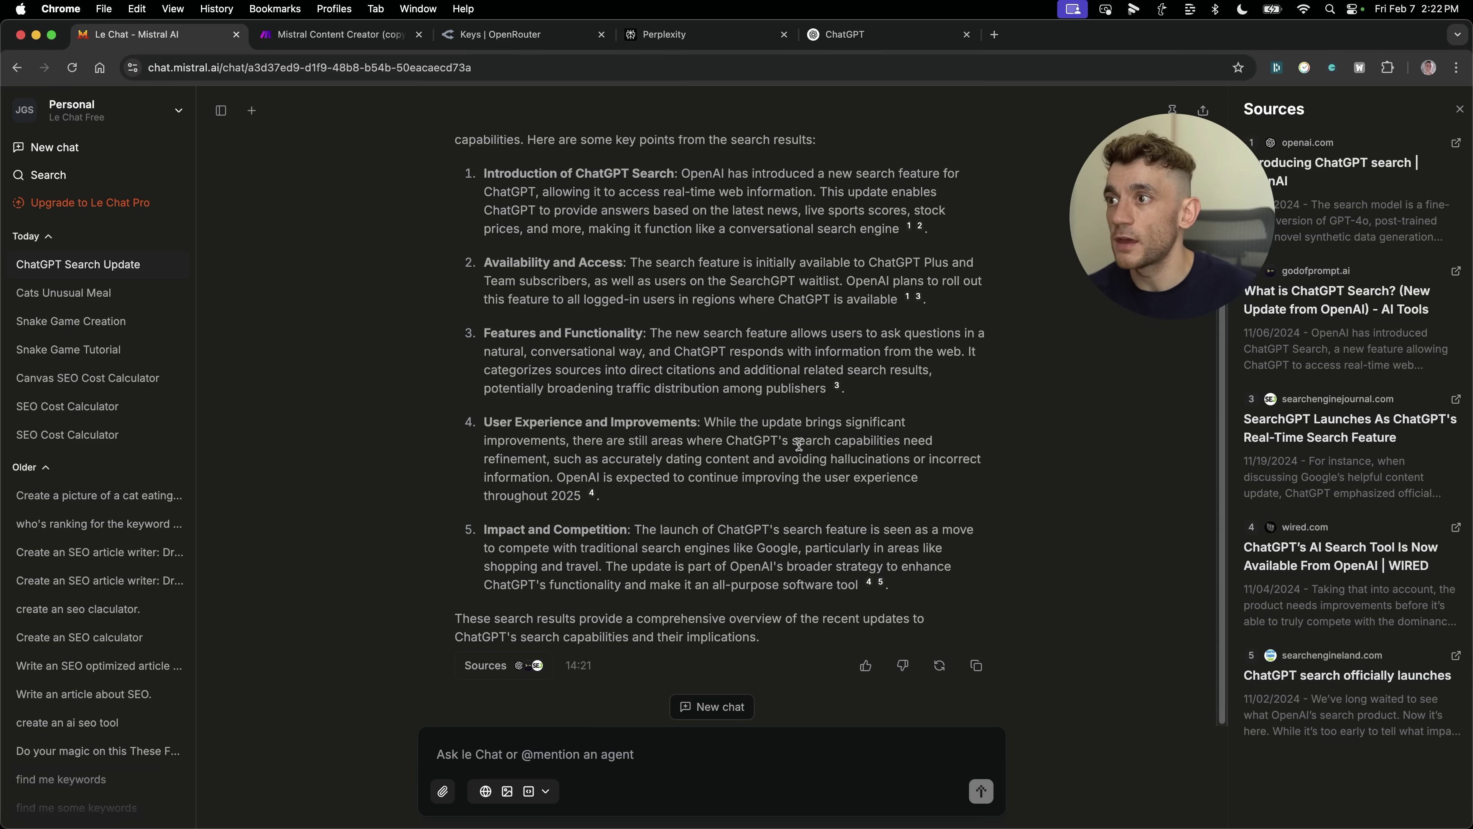
{"action": "left_click", "coordinate": [664, 34]}
{"action": "left_click", "coordinate": [661, 406]}
{"action": "left_click", "coordinate": [664, 414]}
{"action": "type", "text": "tell me what the first page of google is like for the keyword chatgpt search update"}
{"action": "key", "text": "Return"}
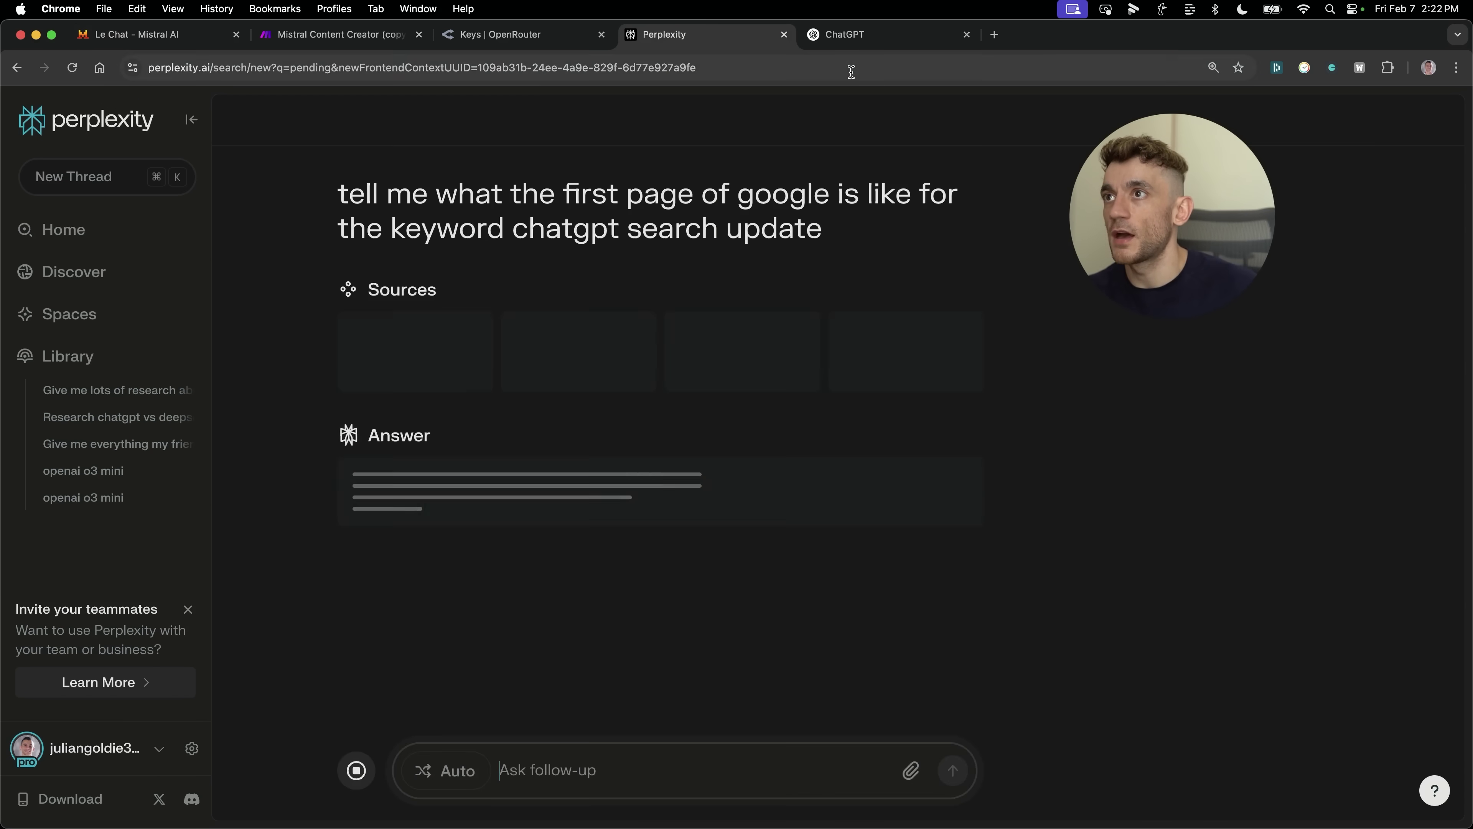
{"action": "left_click", "coordinate": [864, 36]}
{"action": "type", "text": "tell me what the first page of google is like for the keyword chatgpt search update"}
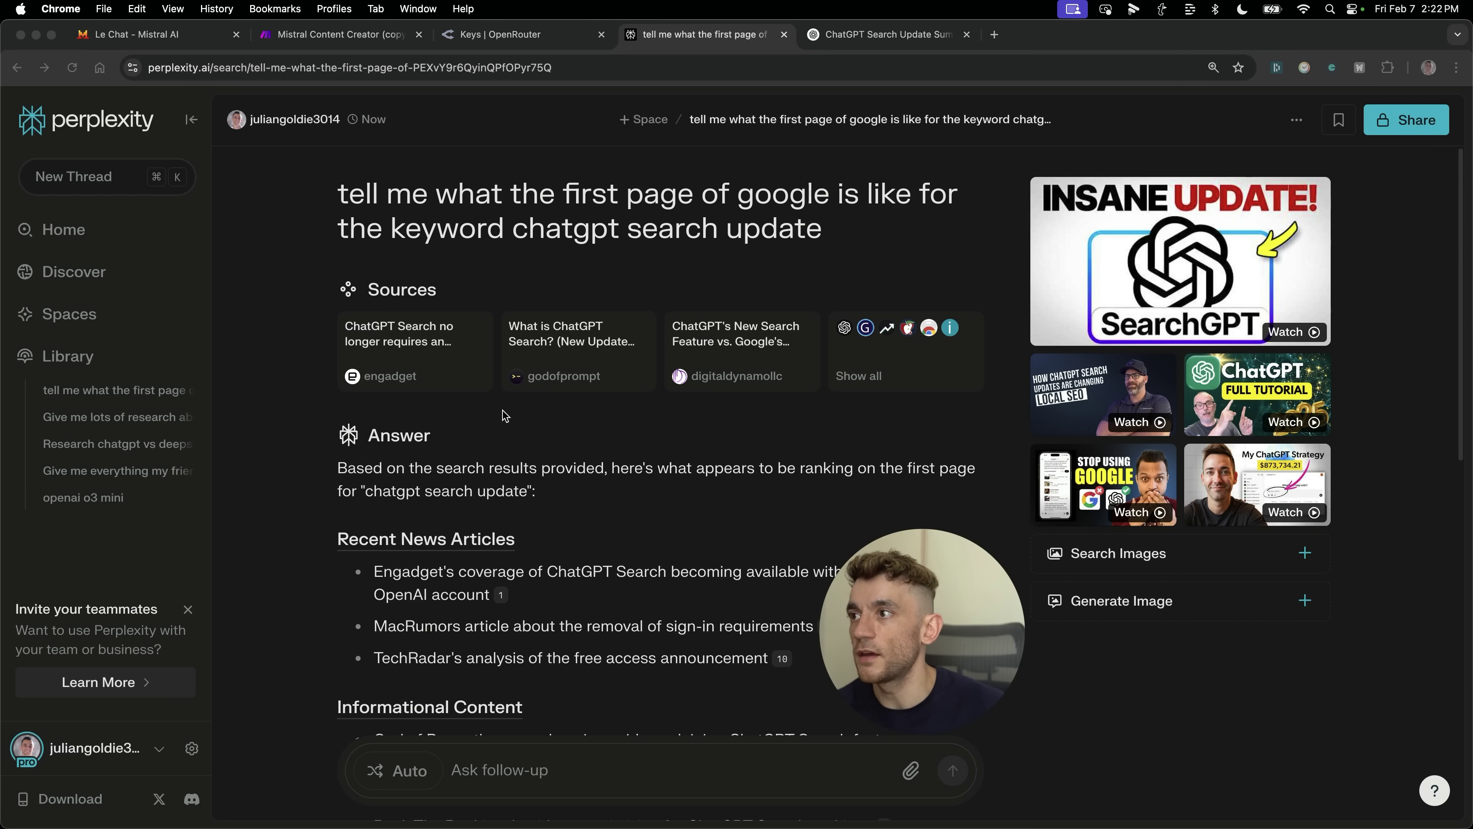
Step: Examine Perplexity's answer, focusing on the Engadget entry and its citation under Recent News Articles
{"action": "left_click", "coordinate": [593, 419]}
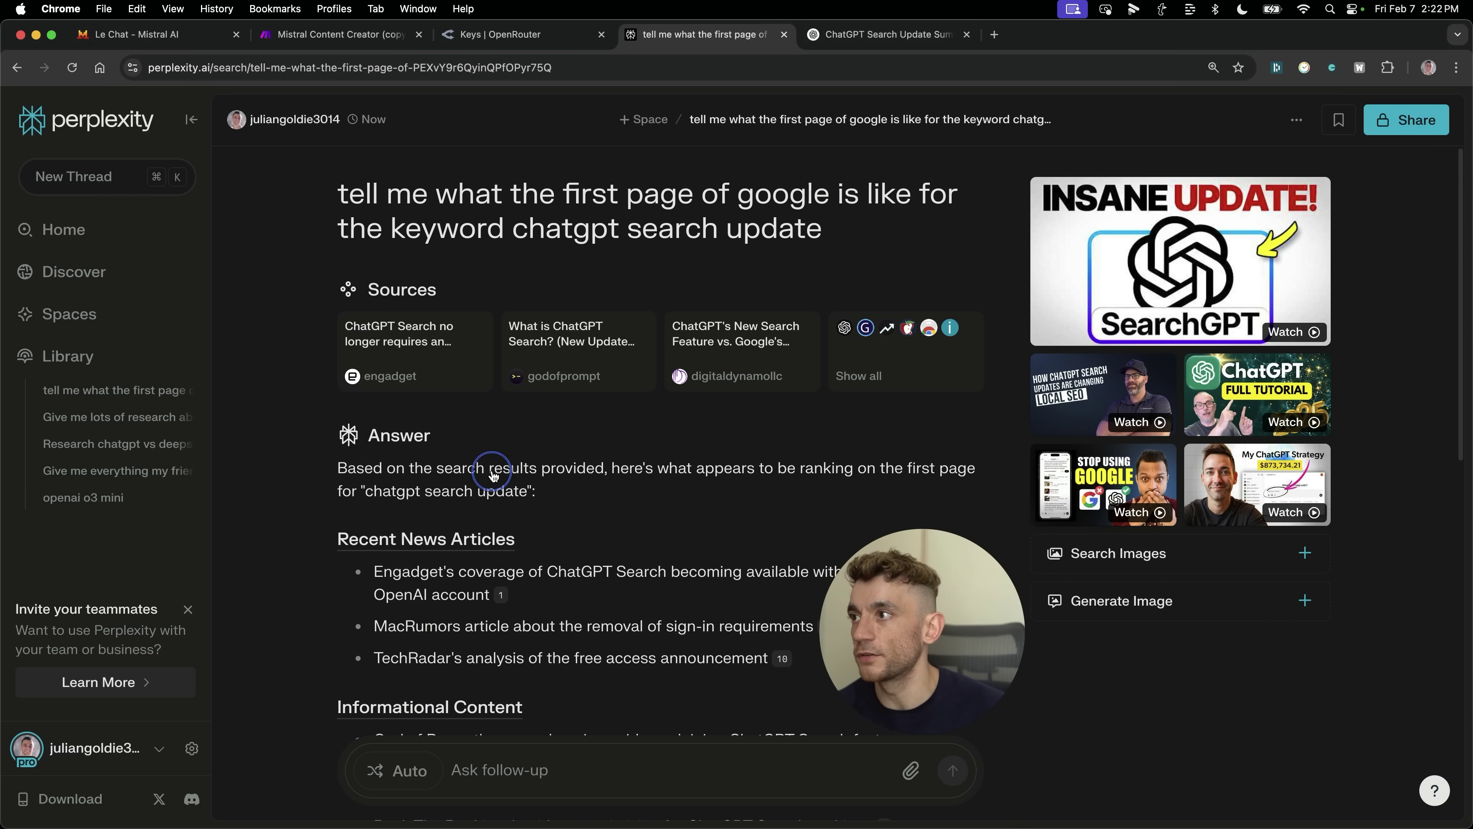
{"action": "scroll", "coordinate": [487, 458], "scroll_direction": "down", "scroll_amount": 5}
{"action": "left_click_drag", "start_coordinate": [368, 382], "coordinate": [789, 381]}
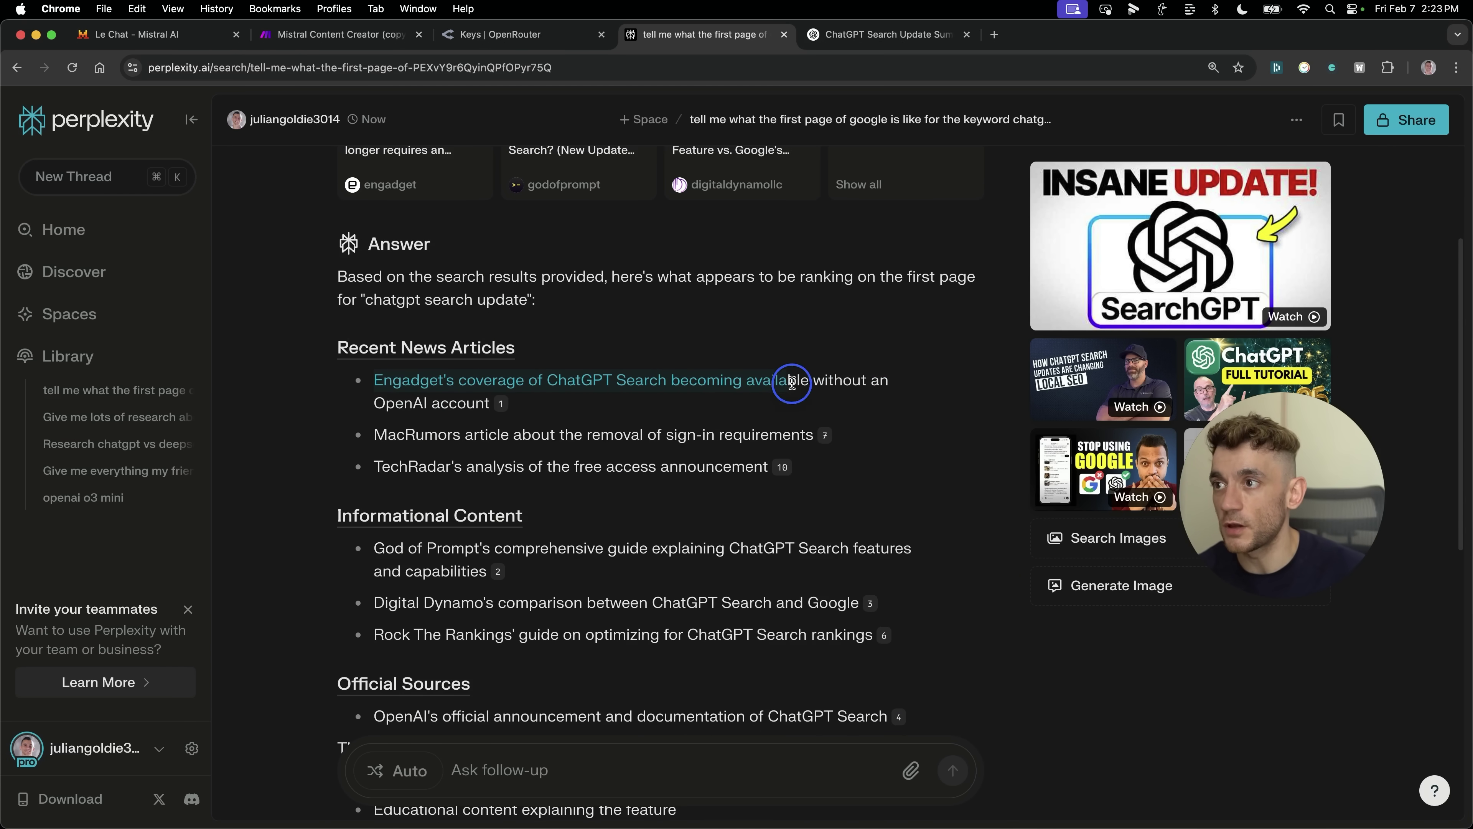
{"action": "left_click", "coordinate": [449, 397]}
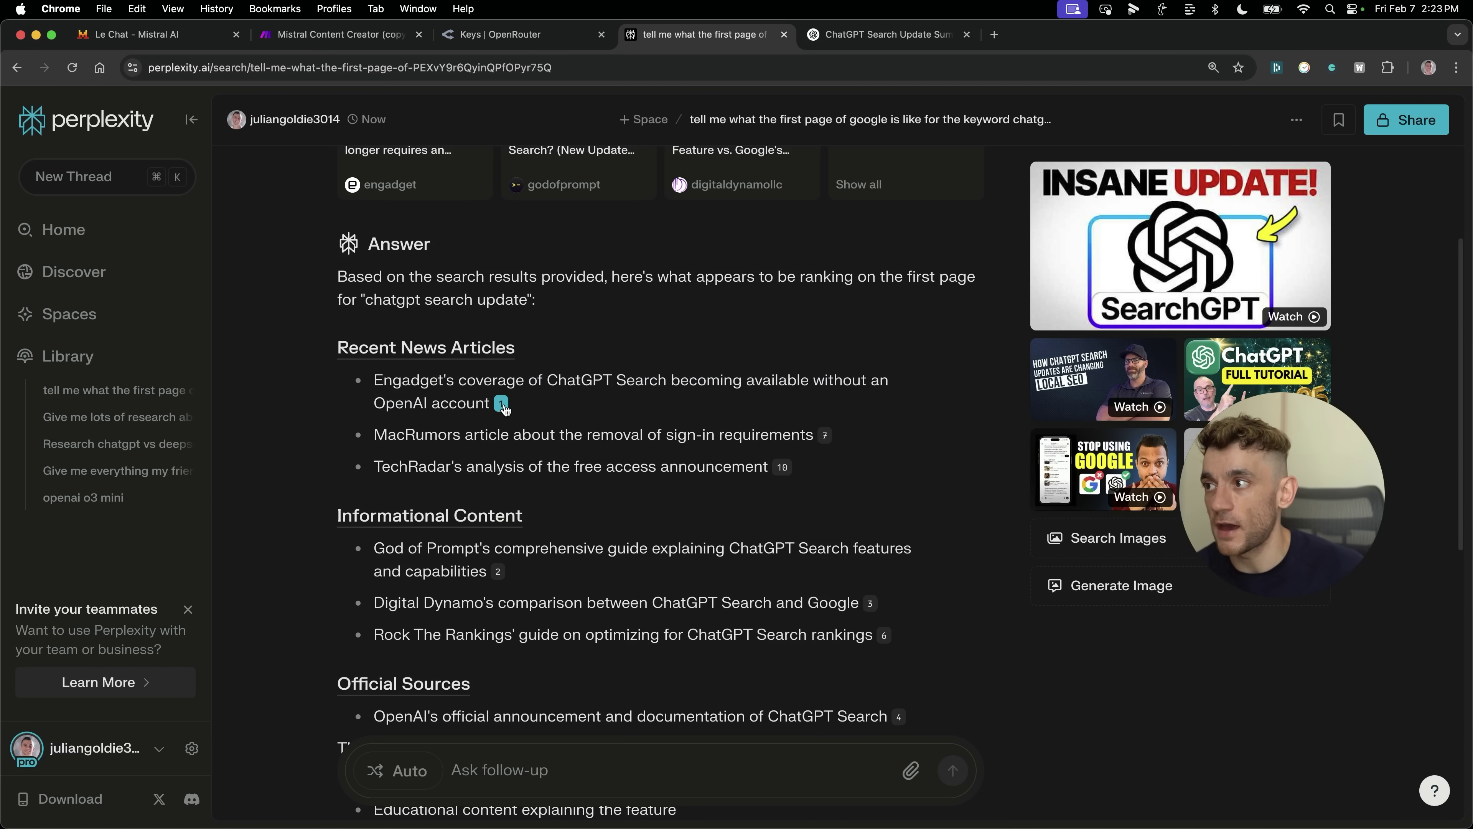
{"action": "mouse_move", "coordinate": [502, 405]}
Step: Check ChatGPT's response and close its tab, looking over Perplexity's answer again before returning to the Make scenario
{"action": "key", "text": "ctrl+Tab"}
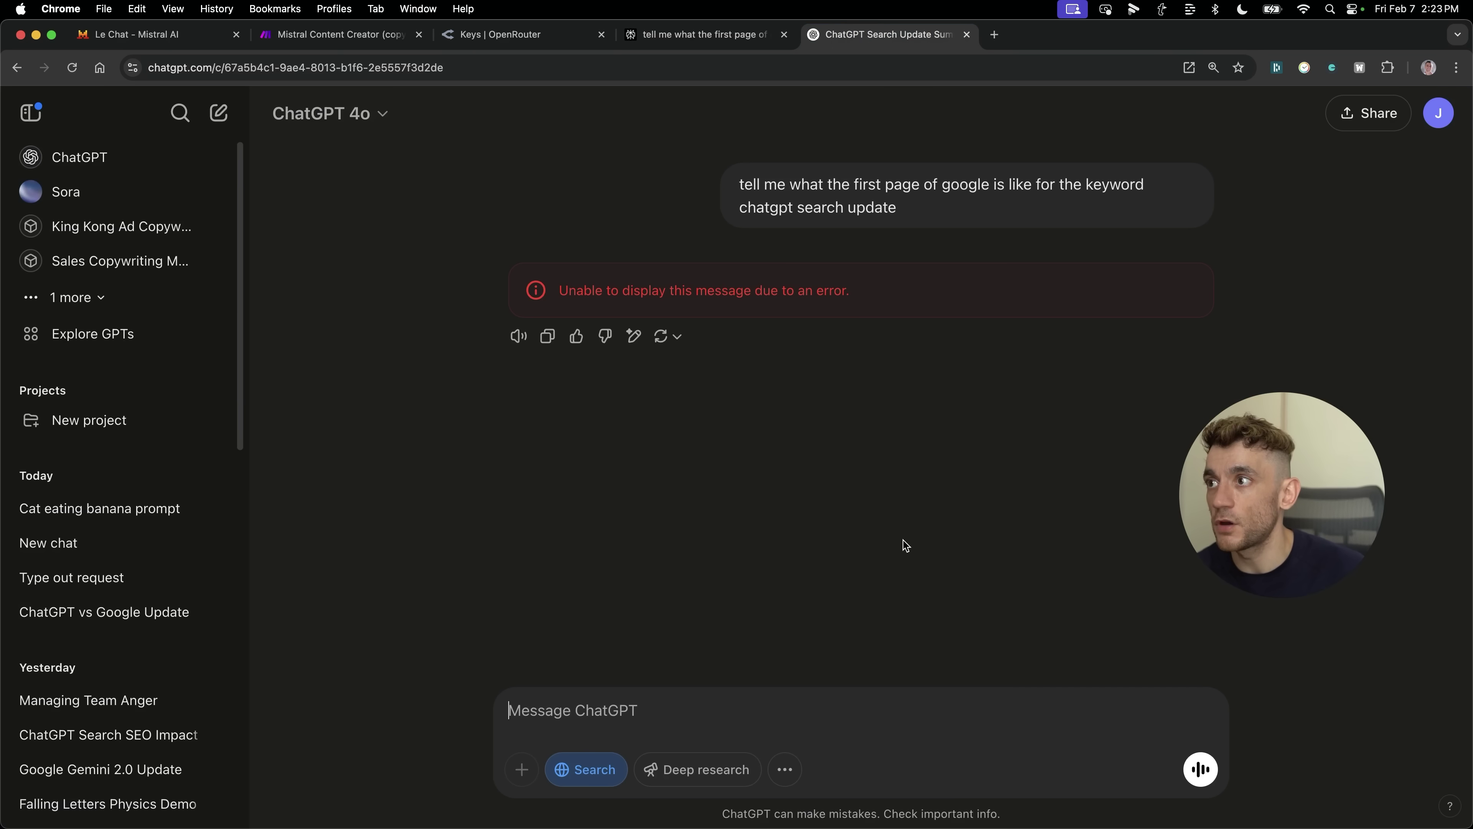
{"action": "key", "text": "super+w"}
{"action": "scroll", "coordinate": [499, 308], "scroll_direction": "down", "scroll_amount": 3}
{"action": "scroll", "coordinate": [509, 333], "scroll_direction": "up", "scroll_amount": 3}
{"action": "scroll", "coordinate": [509, 334], "scroll_direction": "up", "scroll_amount": 5}
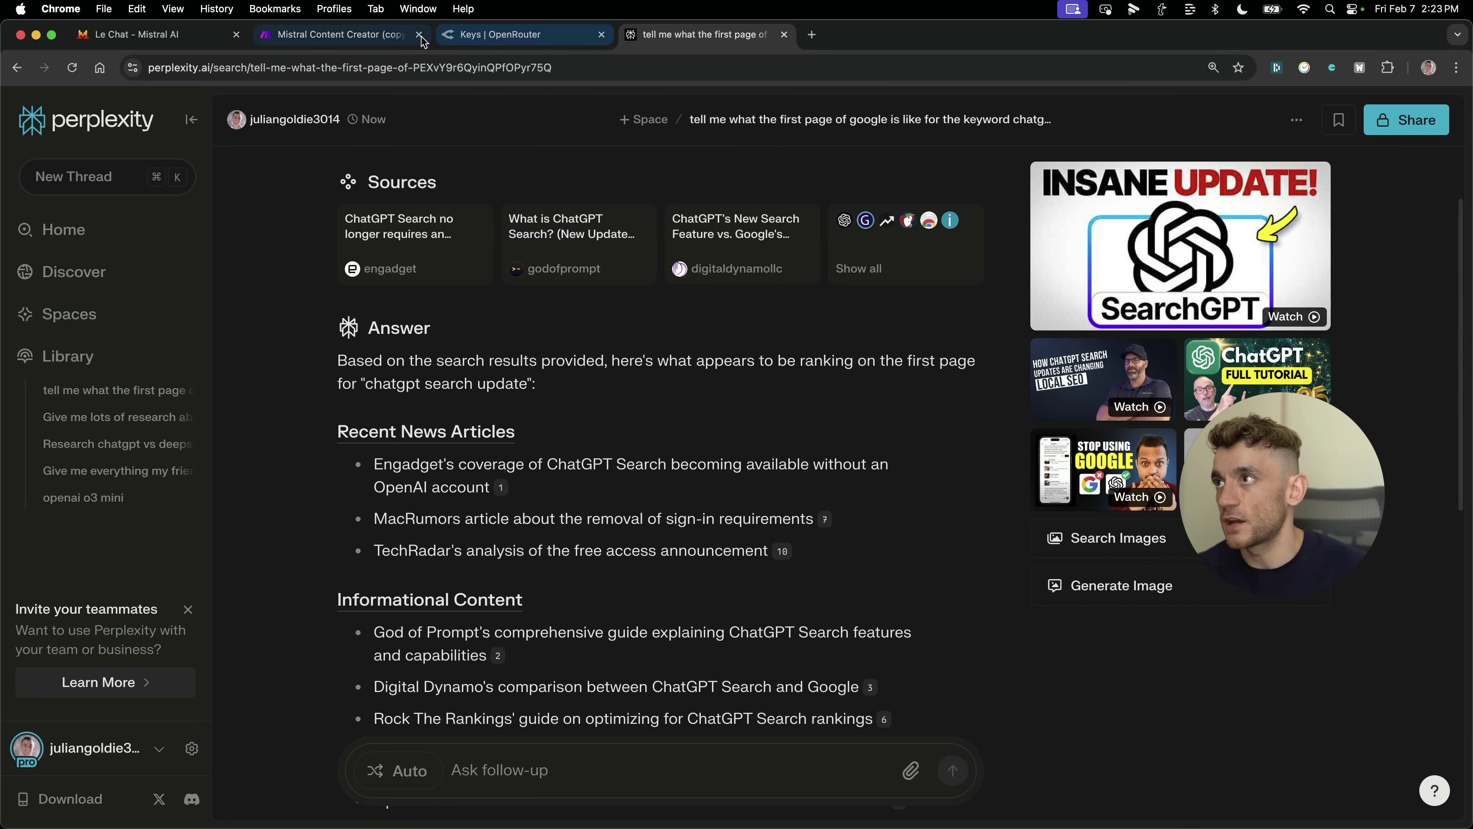
{"action": "left_click", "coordinate": [344, 37]}
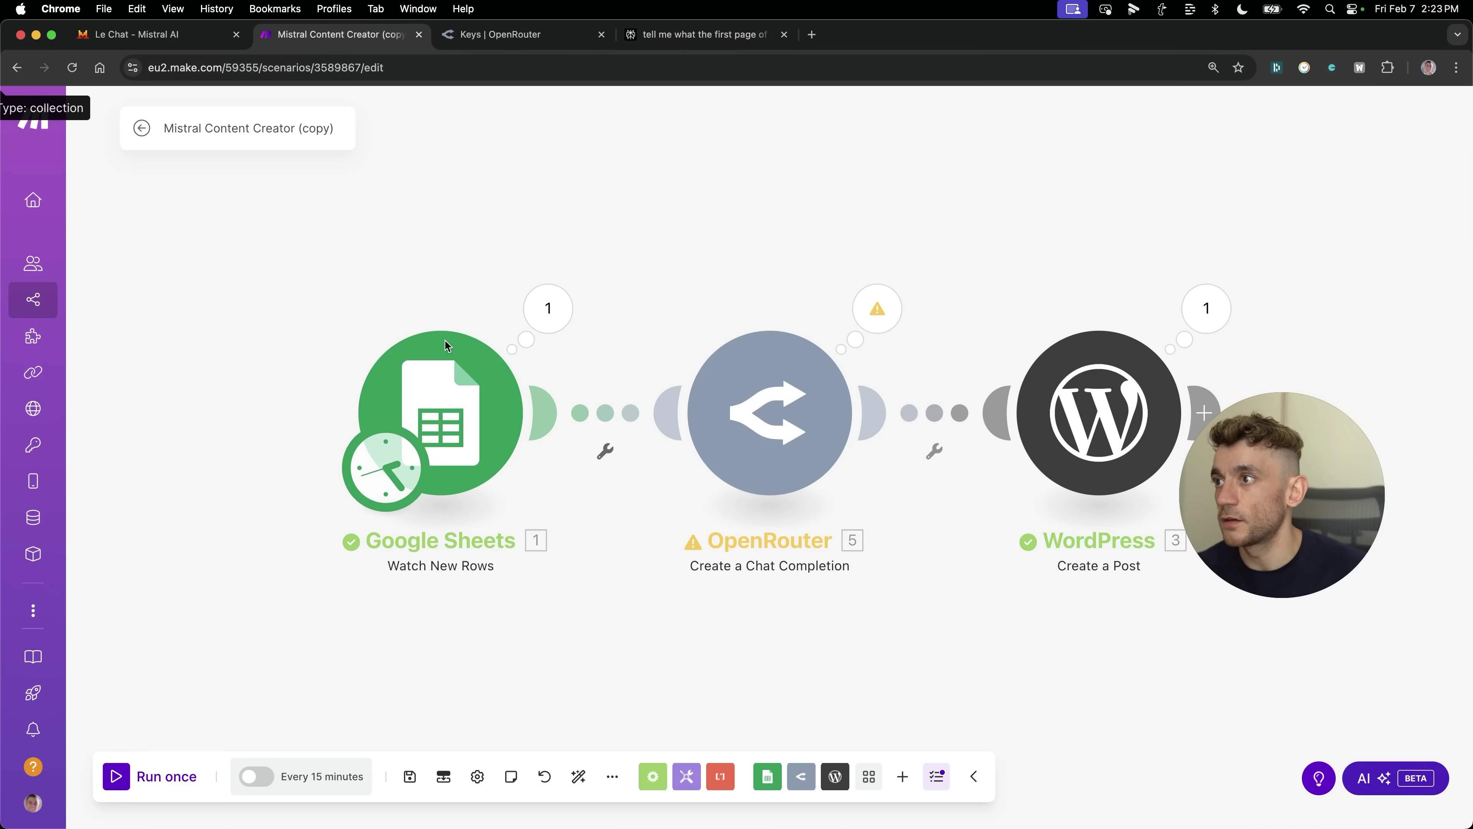
Step: Move the Le Chat tab after Perplexity and start a new chat with Canvas enabled among its tools
{"action": "left_click_drag", "start_coordinate": [139, 34], "coordinate": [705, 34]}
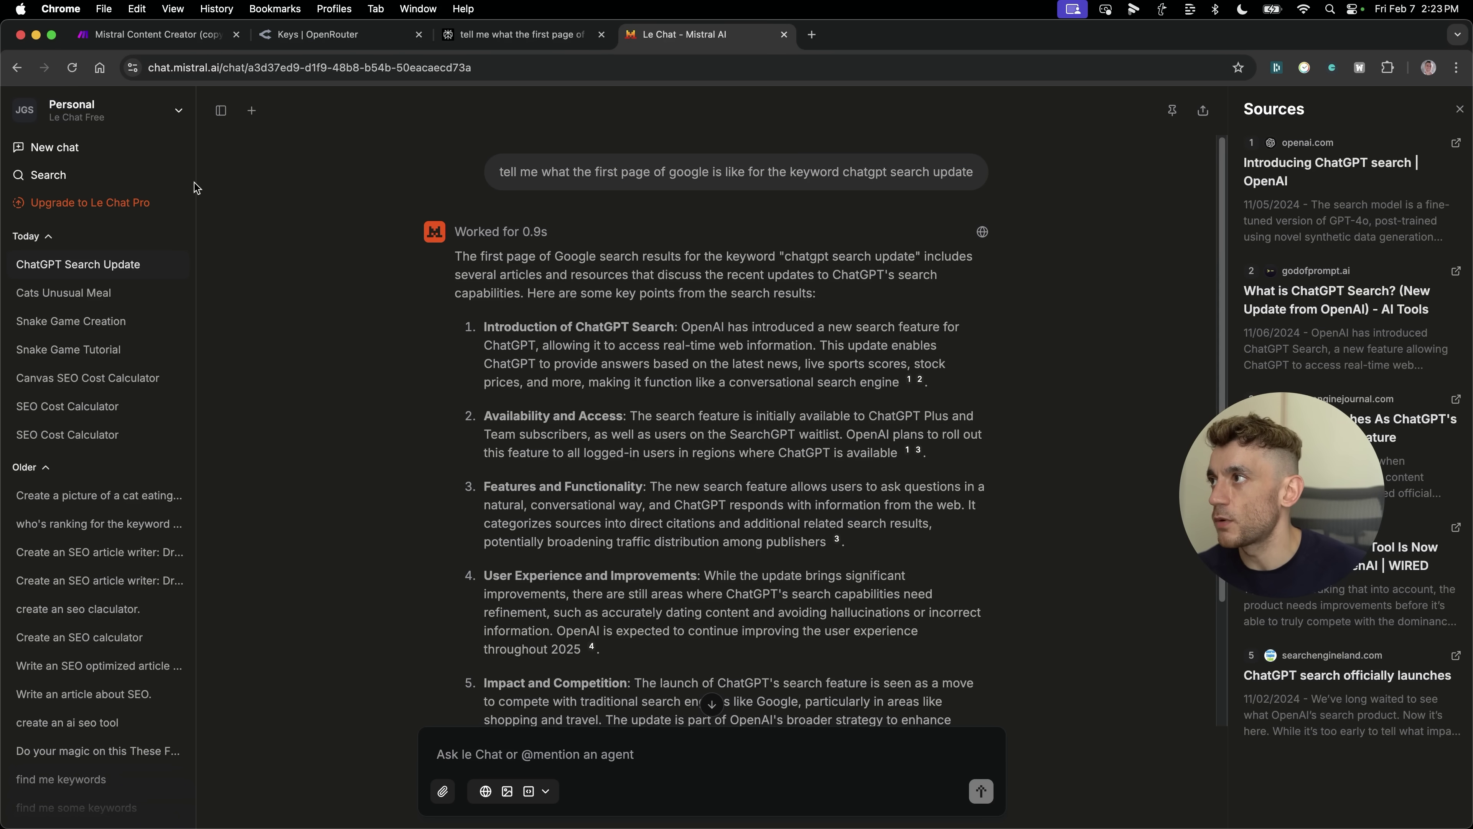
{"action": "left_click", "coordinate": [249, 114]}
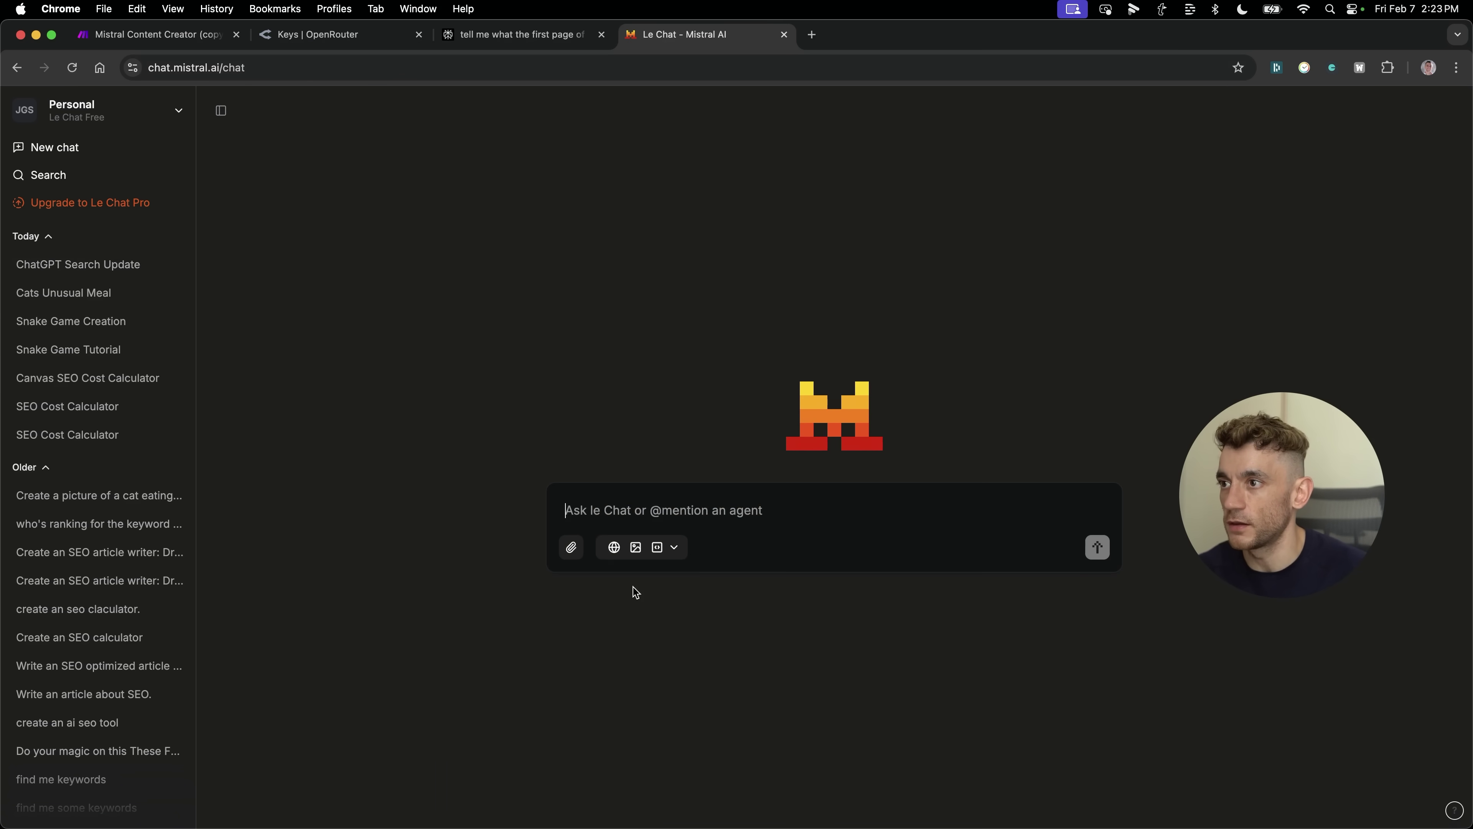
{"action": "left_click", "coordinate": [674, 548]}
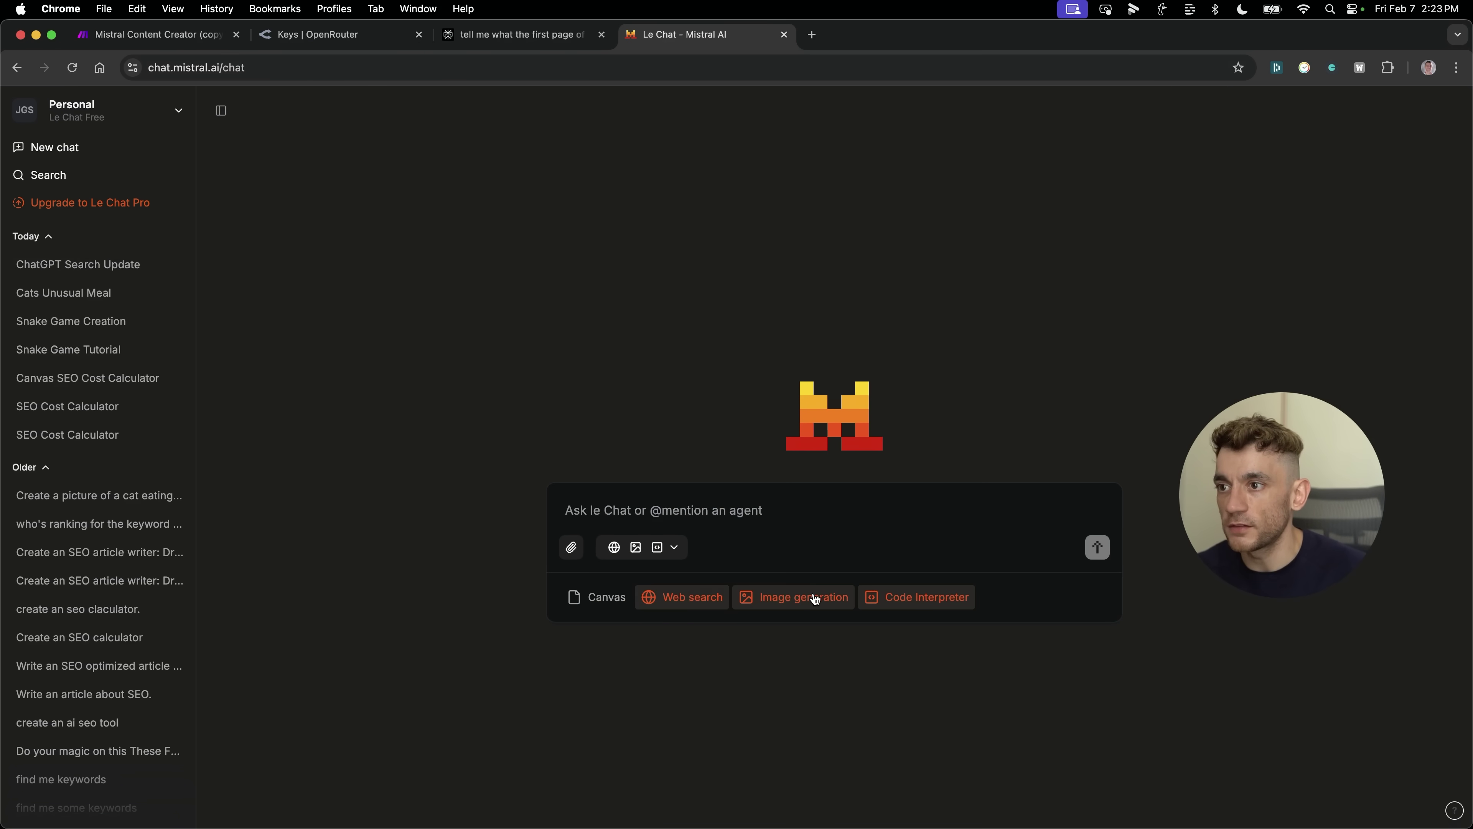
{"action": "left_click", "coordinate": [612, 602]}
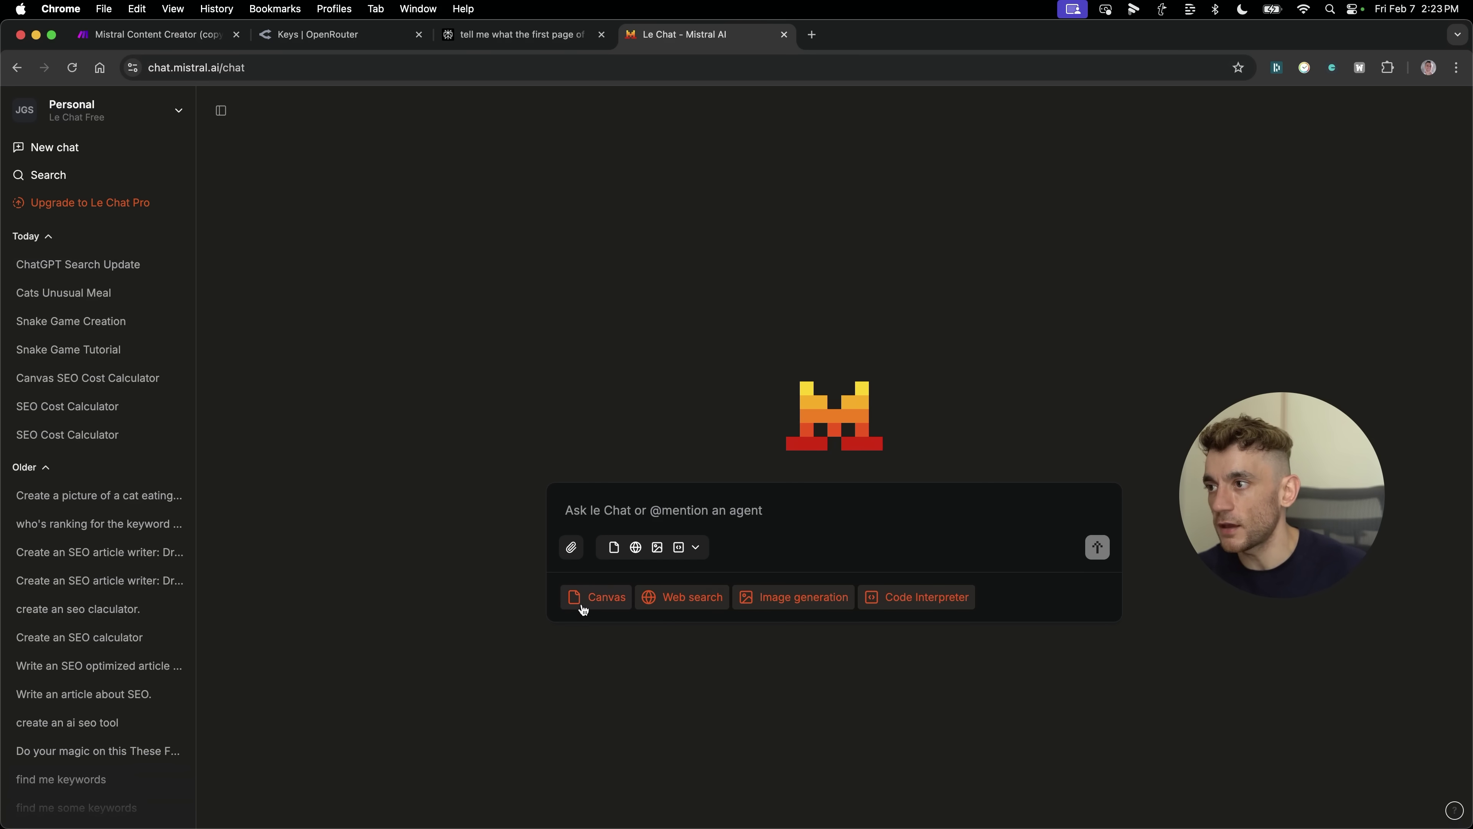
{"action": "left_click", "coordinate": [786, 492]}
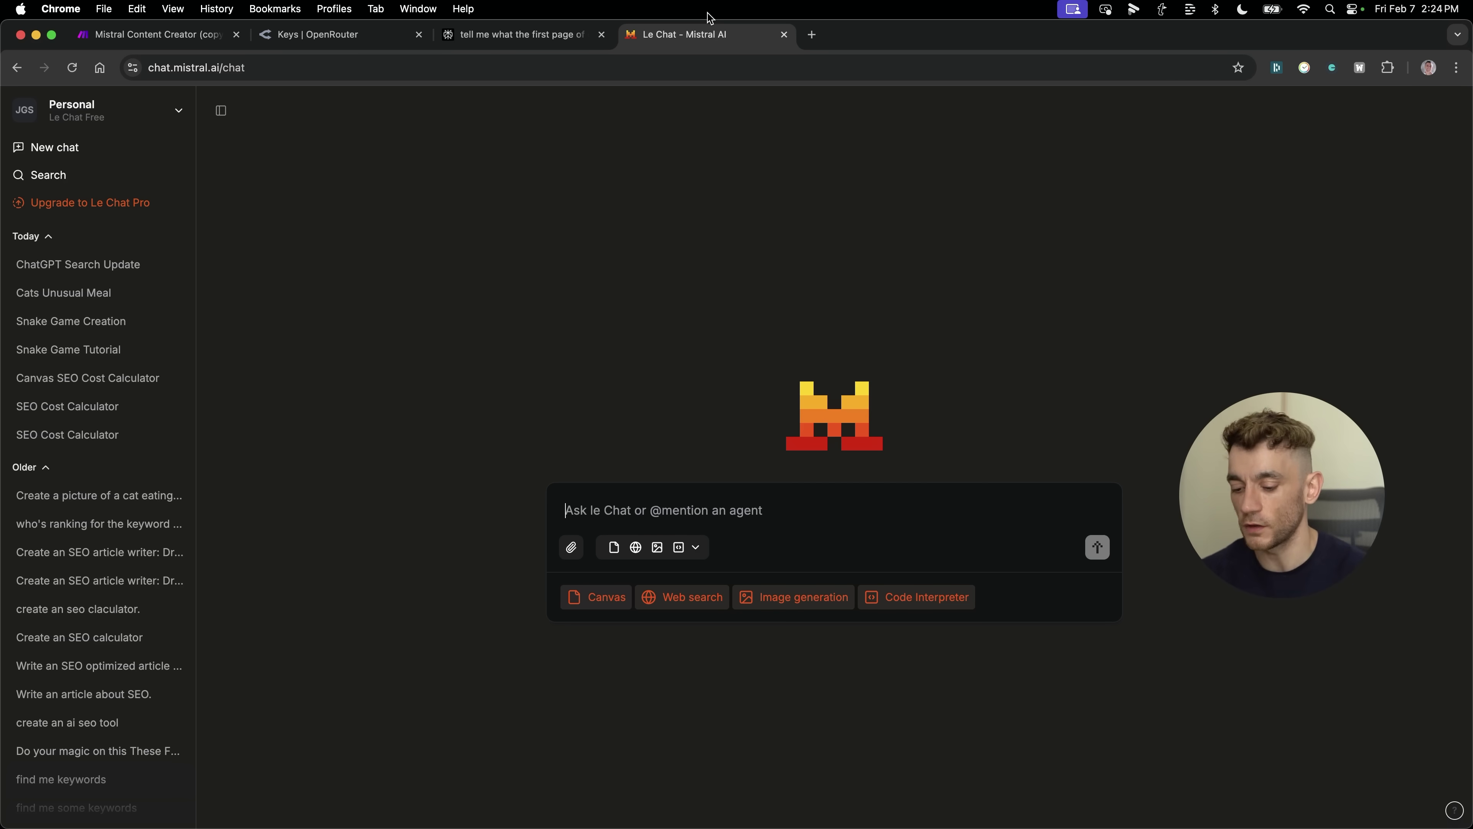
Step: Open the "SOP: Bolt - Add SEO Optimized Content on the Page to Rank the Page" document and copy its entire text
{"action": "key", "text": "super+t"}
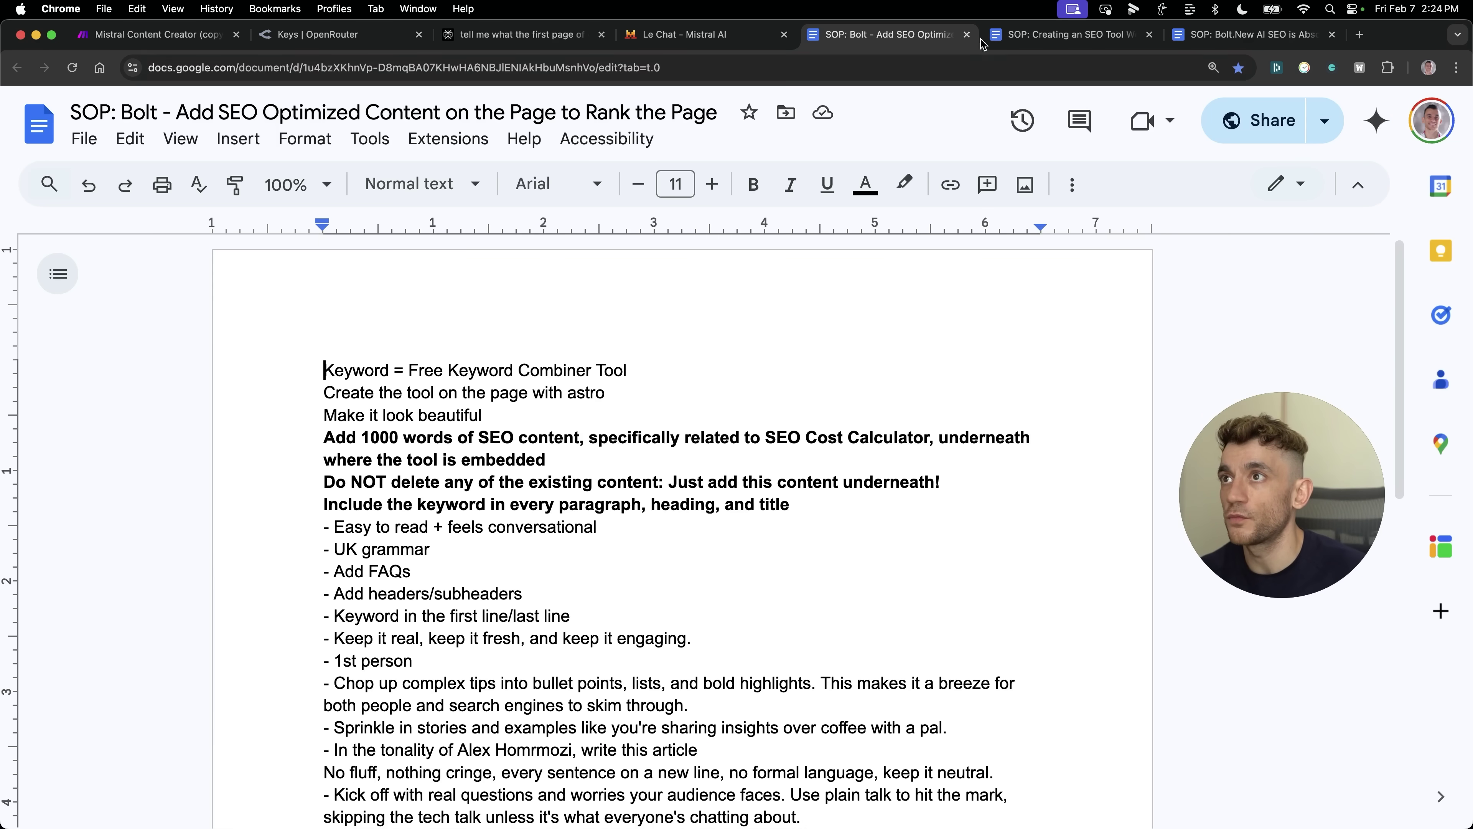
{"action": "key", "text": "super+a"}
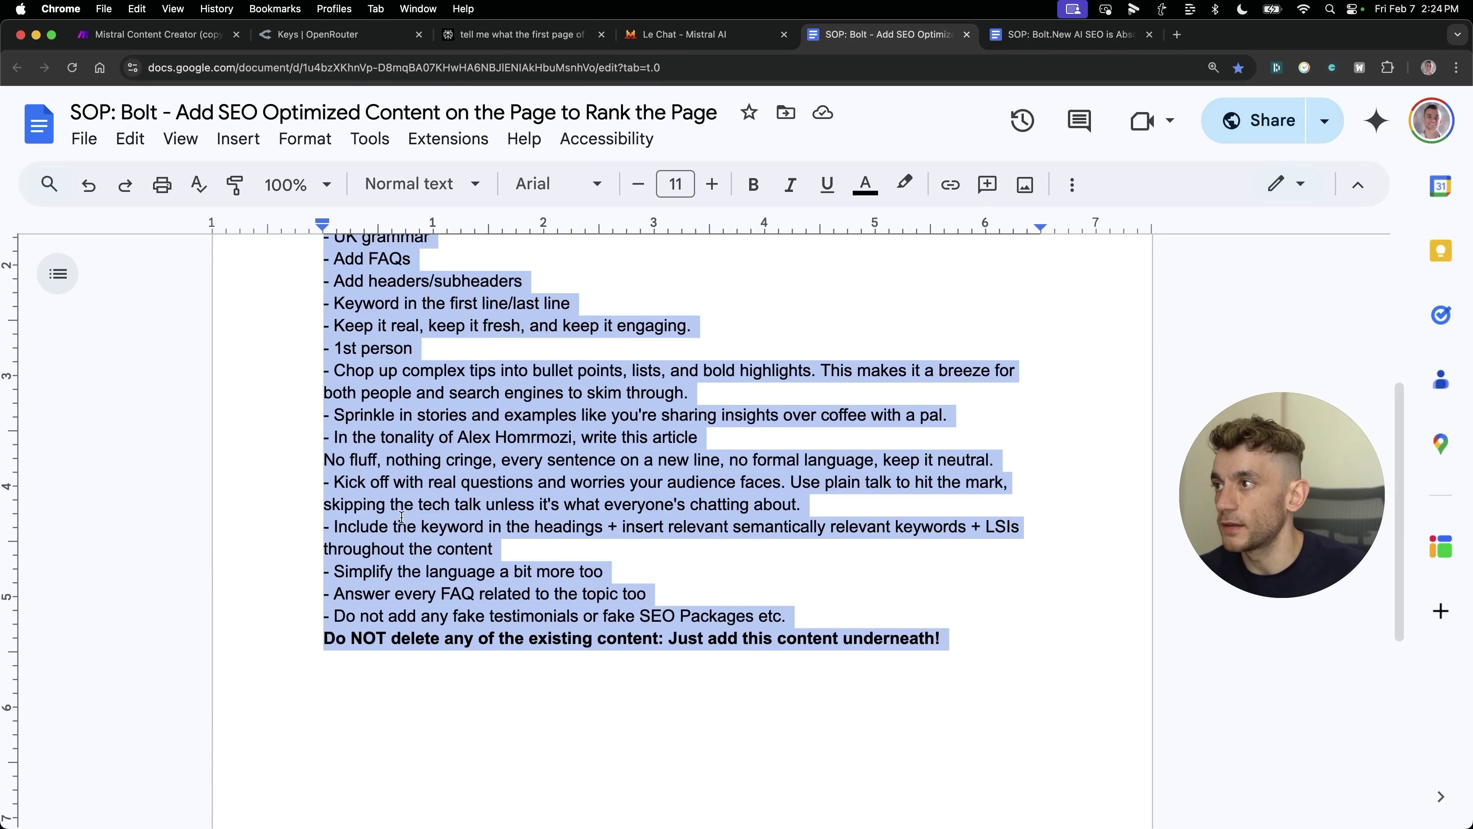
{"action": "scroll", "coordinate": [451, 452], "scroll_direction": "up", "scroll_amount": 10}
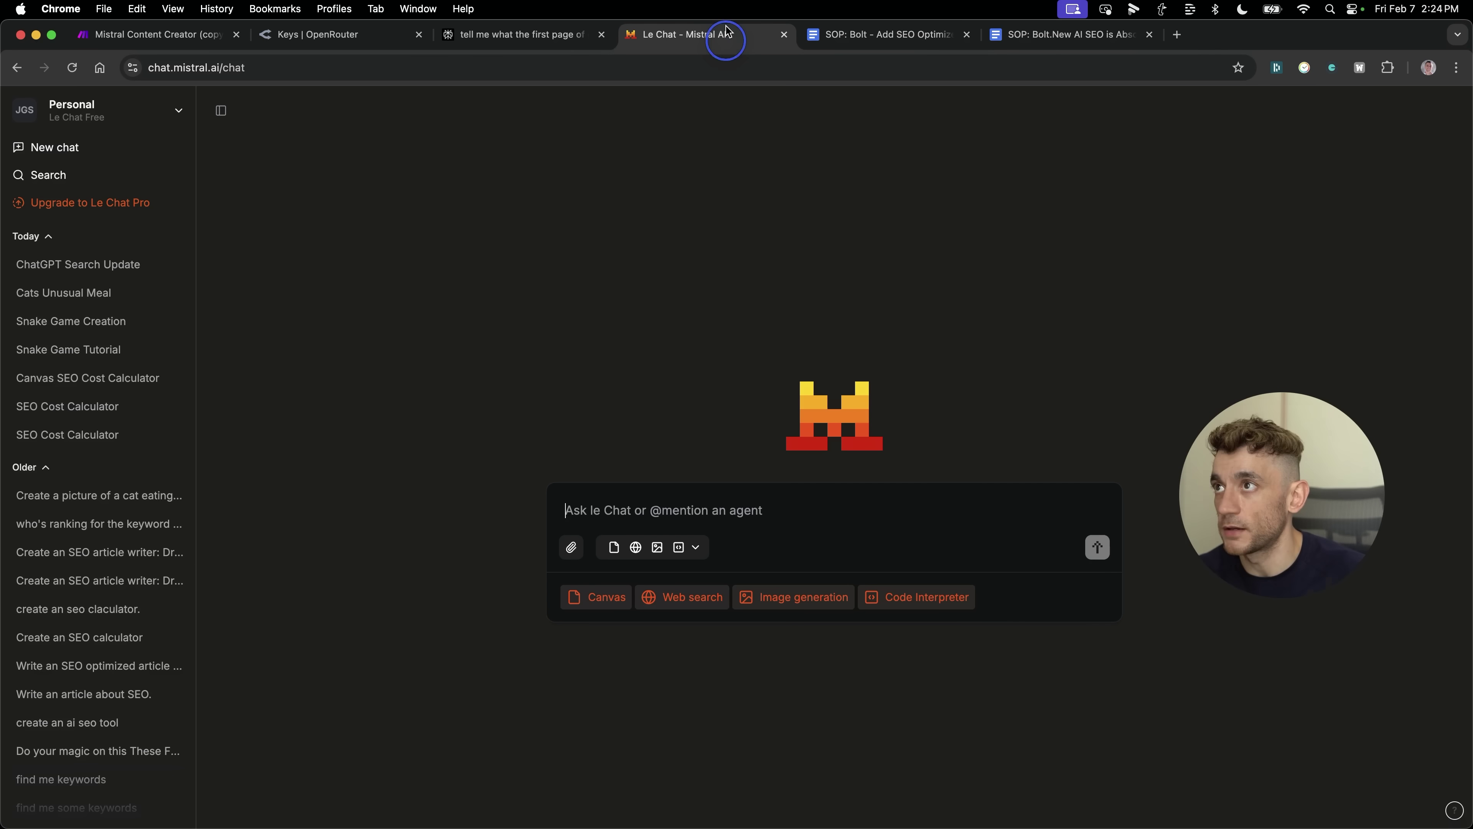
Step: Paste the copied SOP text into the new Le Chat conversation, introduce it with "Using canvas, do this:" and send it
{"action": "left_click", "coordinate": [713, 34]}
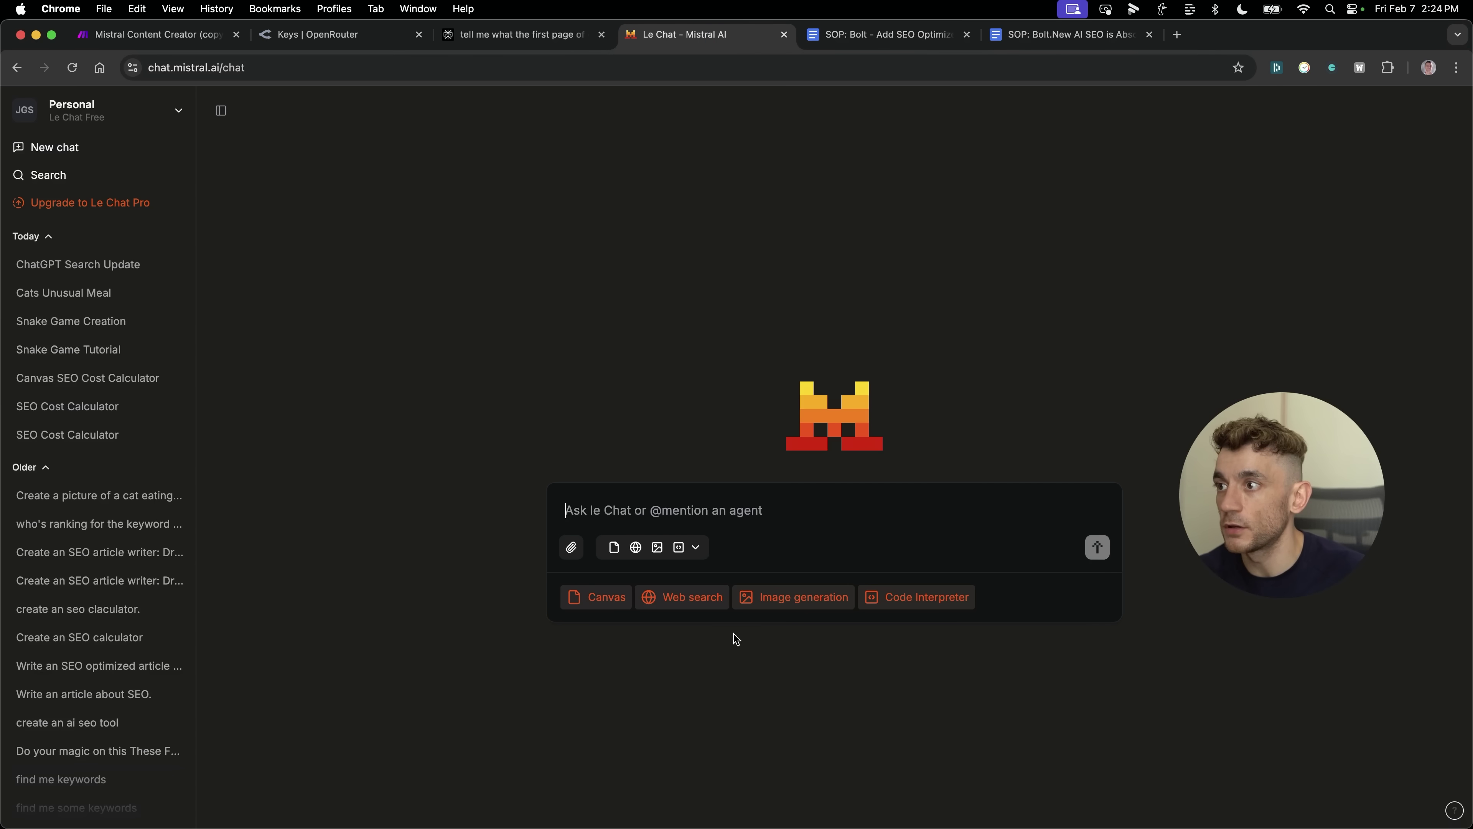
{"action": "left_click", "coordinate": [714, 502]}
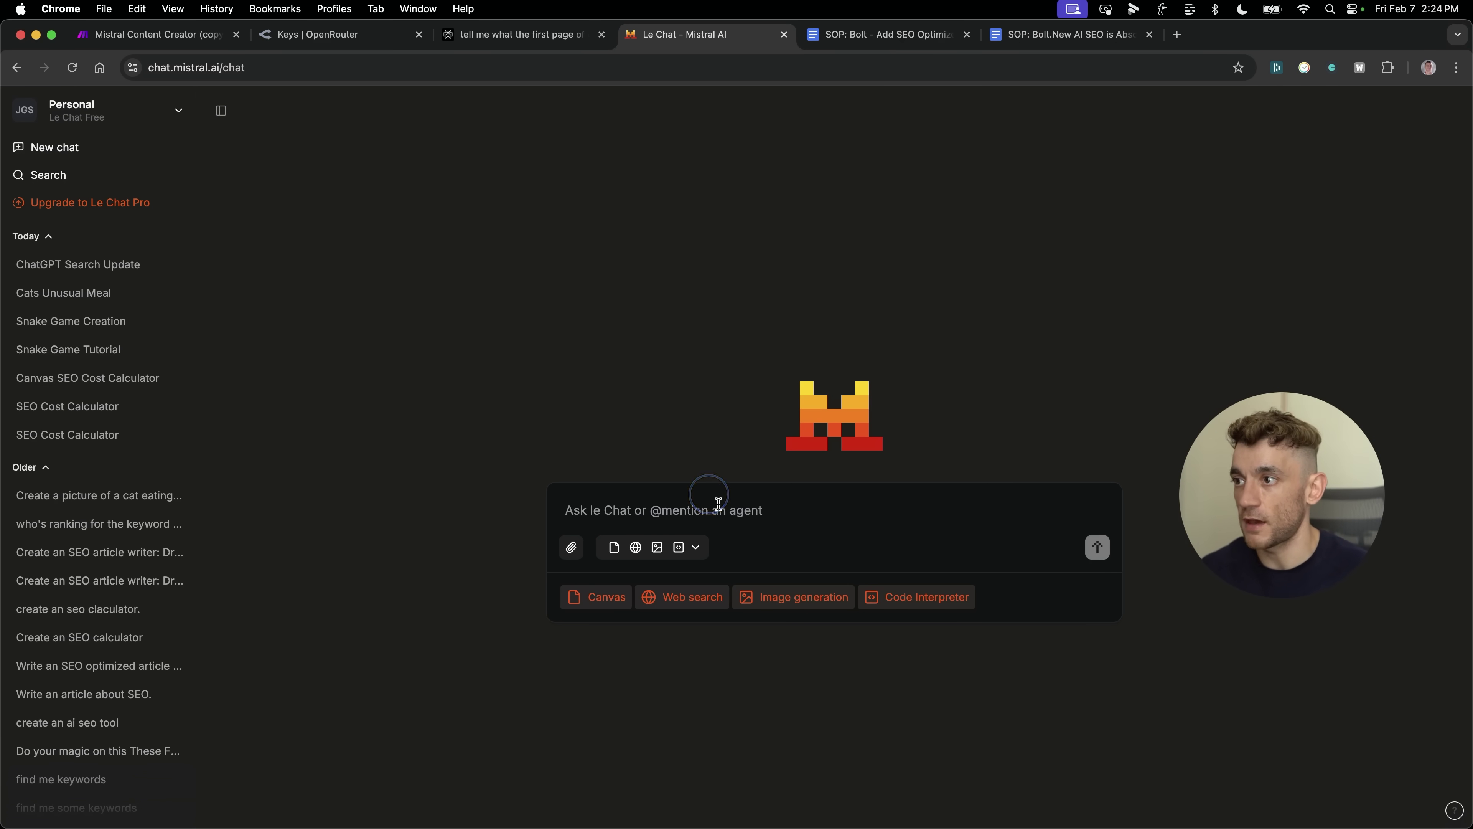
{"action": "key", "text": "super+v"}
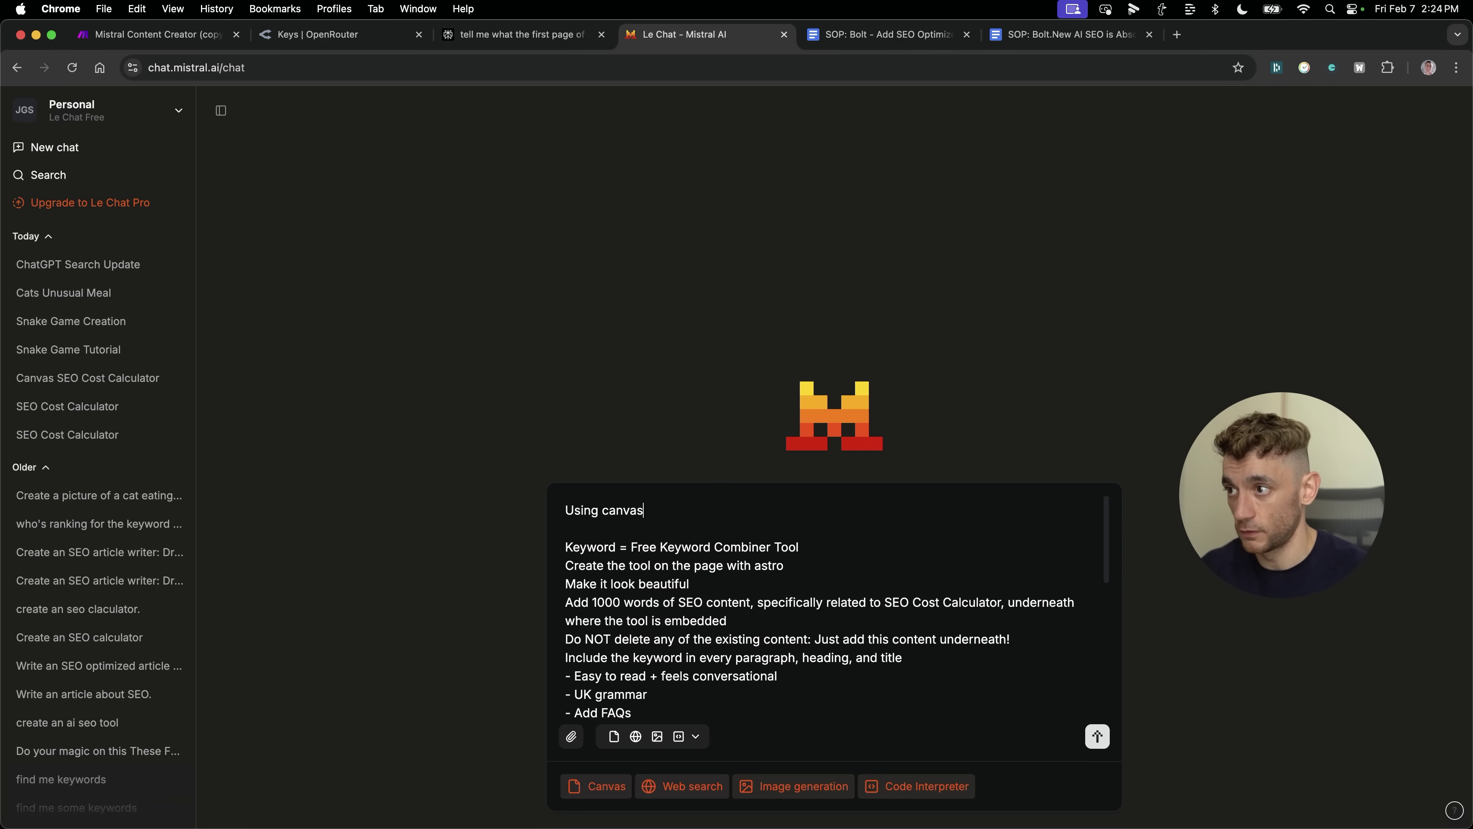
{"action": "type", "text": "this:"}
{"action": "key", "text": "Return"}
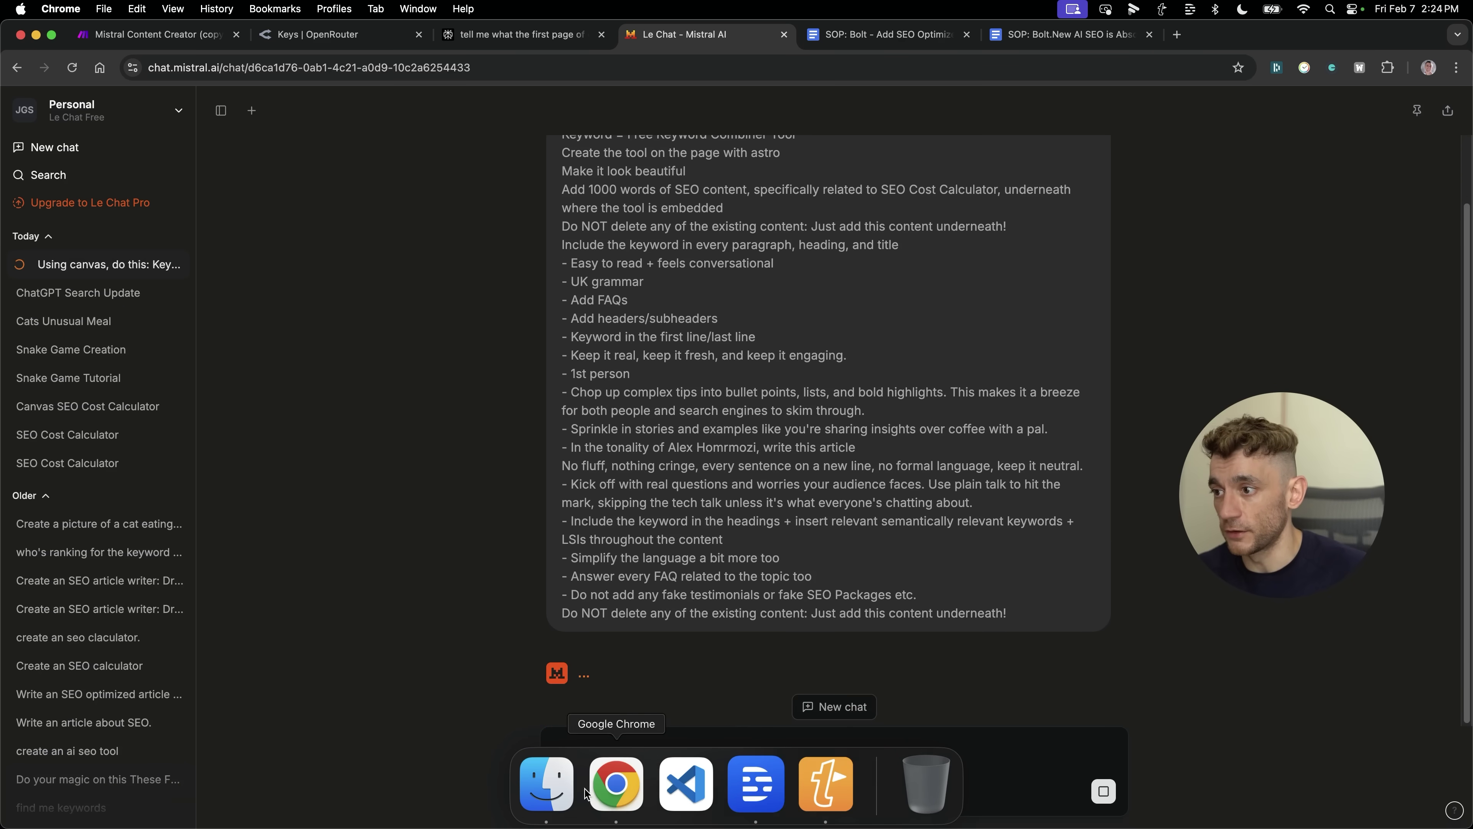
Step: Switch to VS Code, check the API provider and model in Cline's settings, and allow access to data from other apps
{"action": "left_click", "coordinate": [686, 783]}
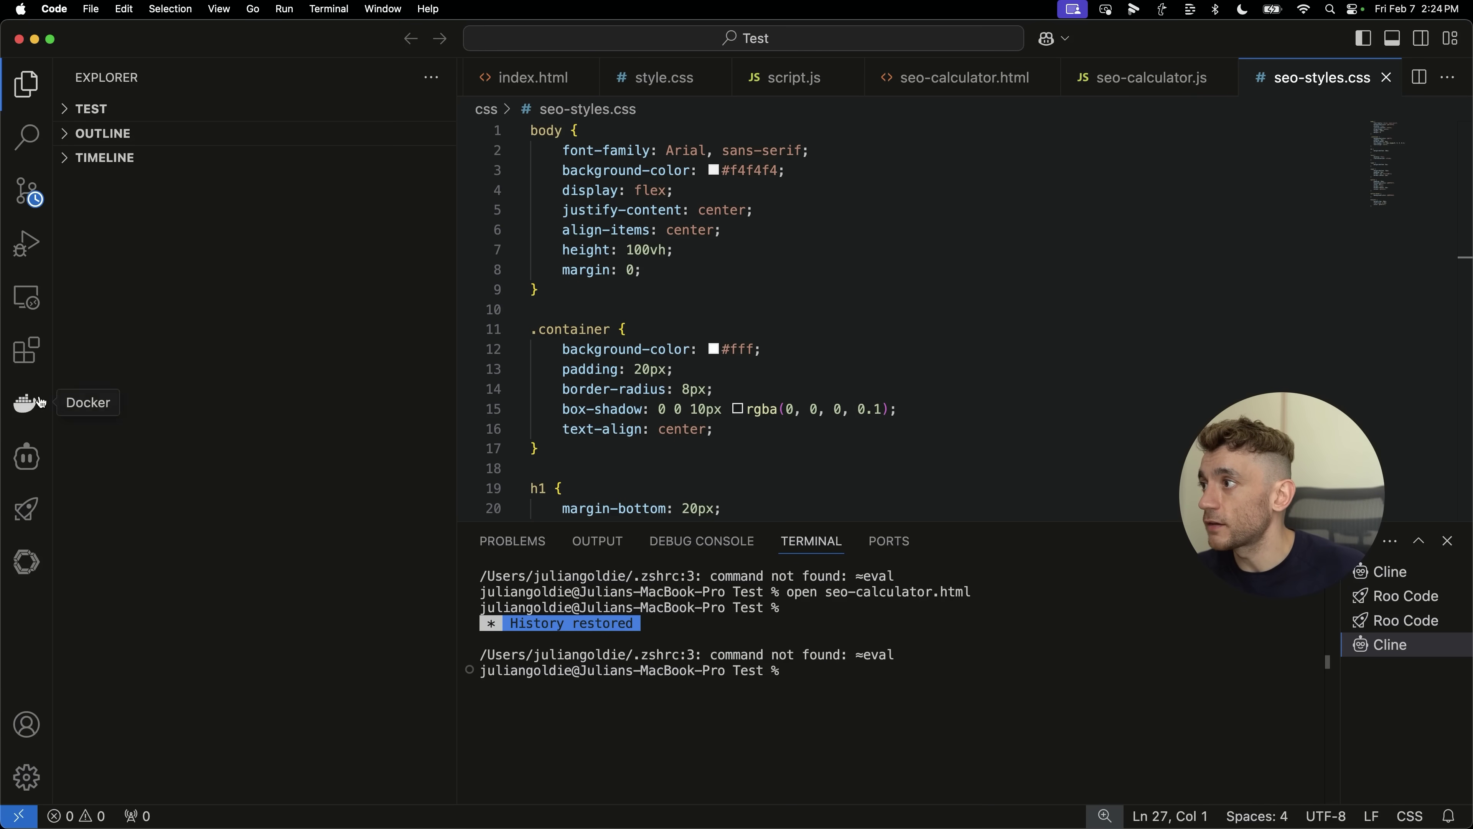
{"action": "left_click", "coordinate": [30, 436]}
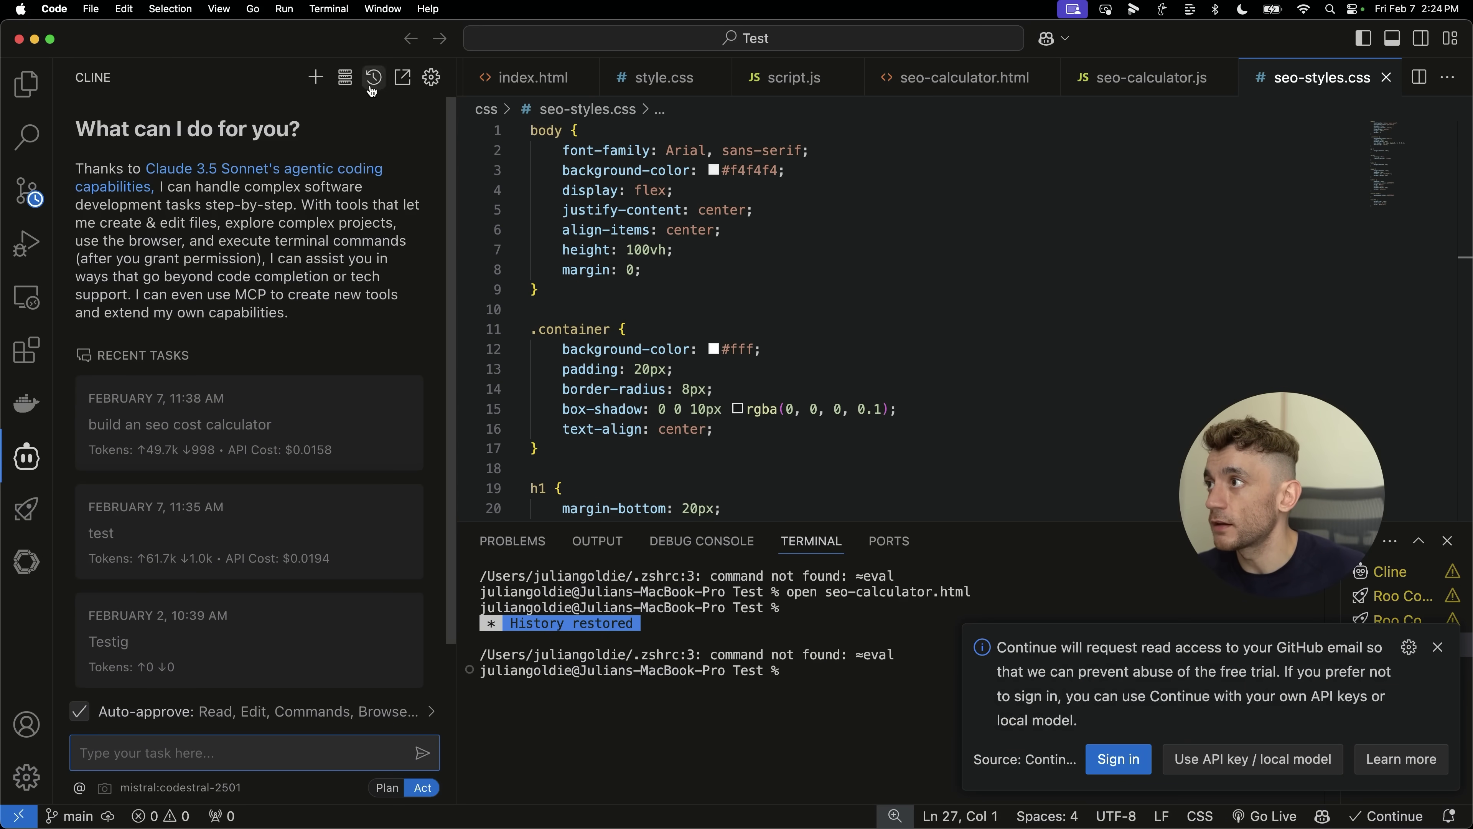
{"action": "scroll", "coordinate": [249, 657], "scroll_direction": "down", "scroll_amount": 3}
{"action": "left_click", "coordinate": [431, 77]}
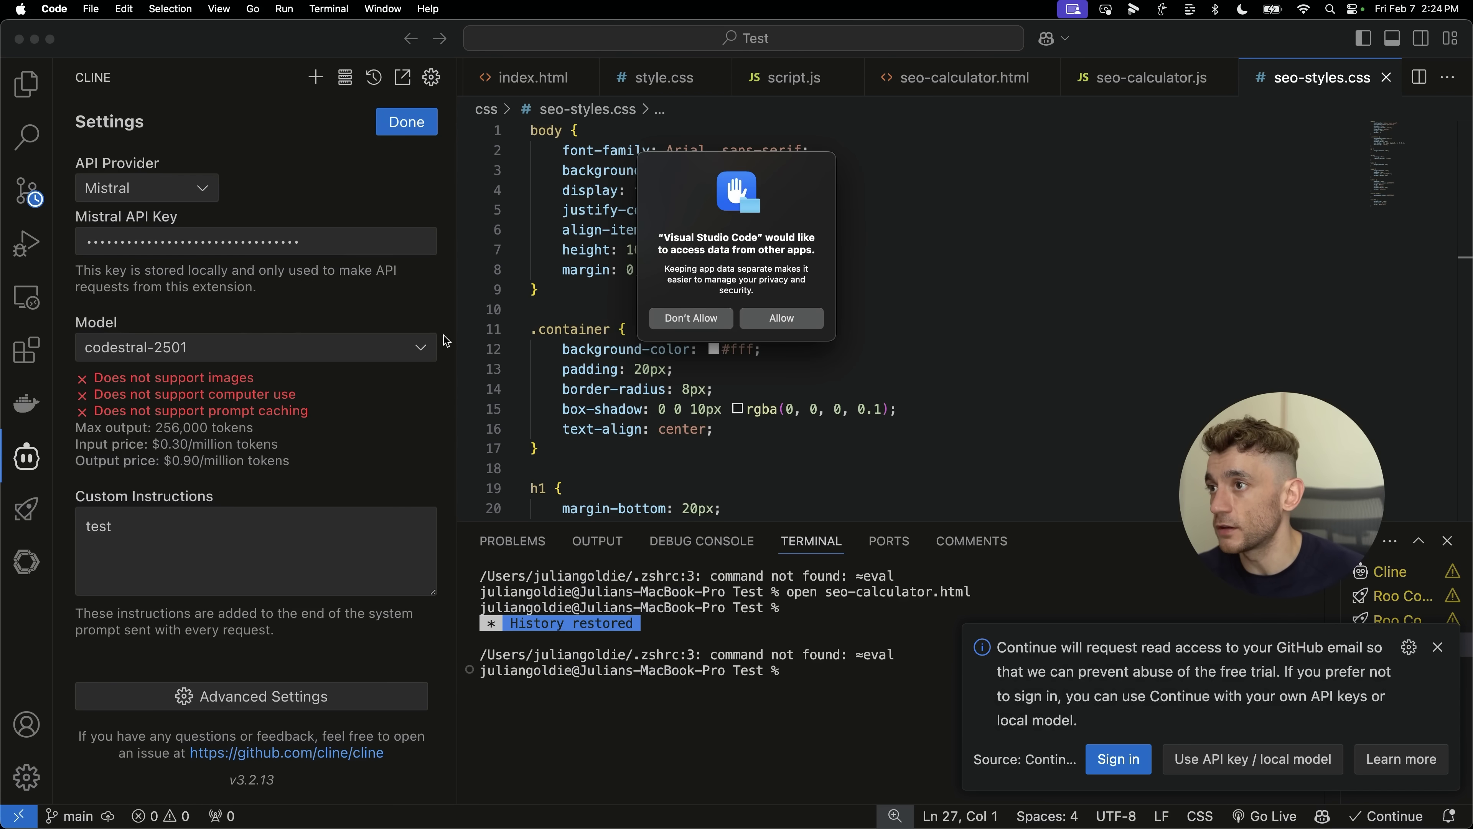
{"action": "left_click", "coordinate": [774, 317]}
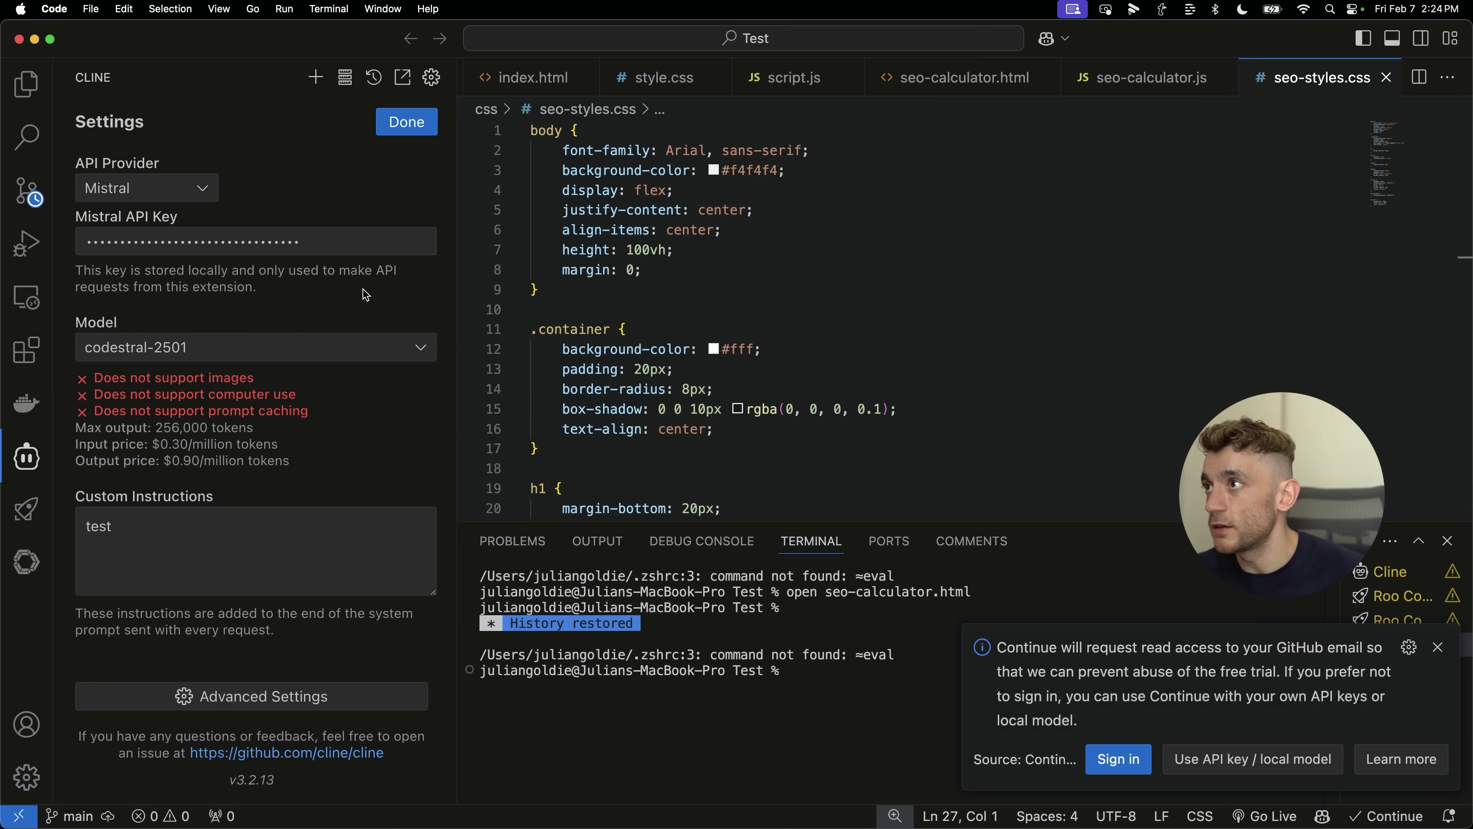
{"action": "left_click", "coordinate": [424, 119]}
Step: Paste the Free Keyword Combiner Tool prompt into Cline's task field and check which provider and model are selected
{"action": "left_click", "coordinate": [173, 744]}
{"action": "key", "text": "super+v"}
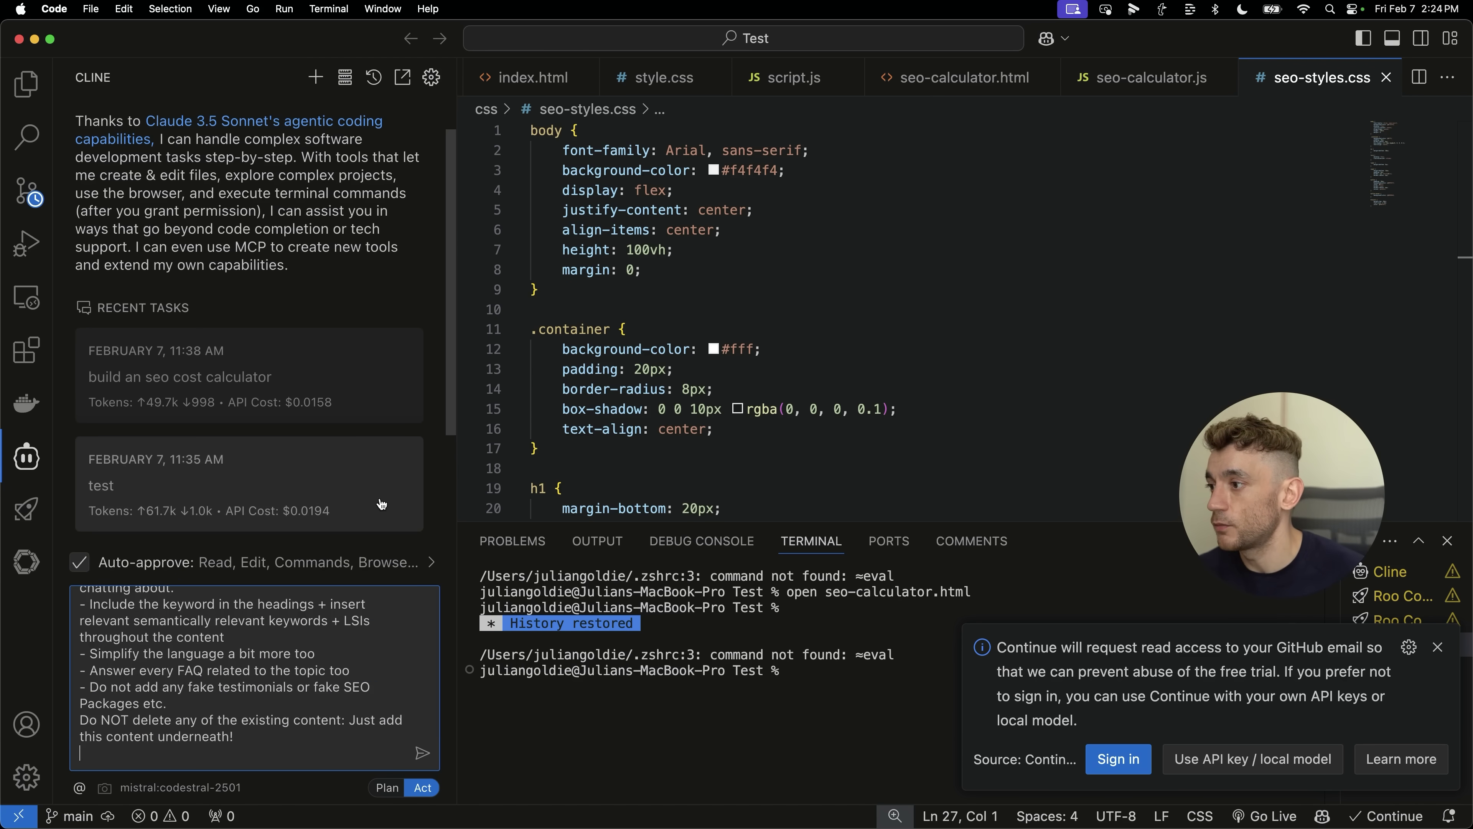
{"action": "scroll", "coordinate": [243, 685], "scroll_direction": "up", "scroll_amount": 10}
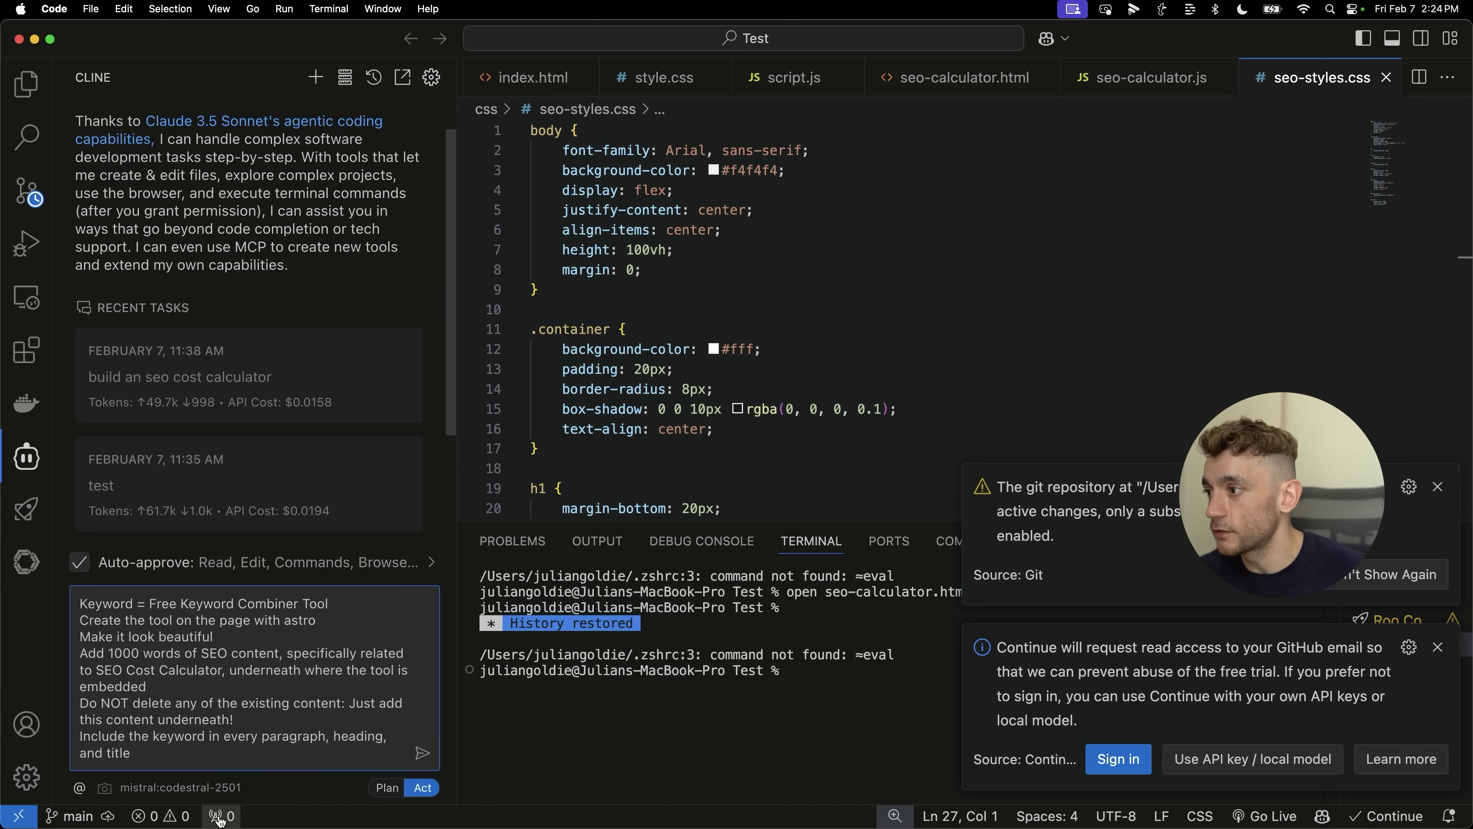
{"action": "left_click", "coordinate": [219, 790]}
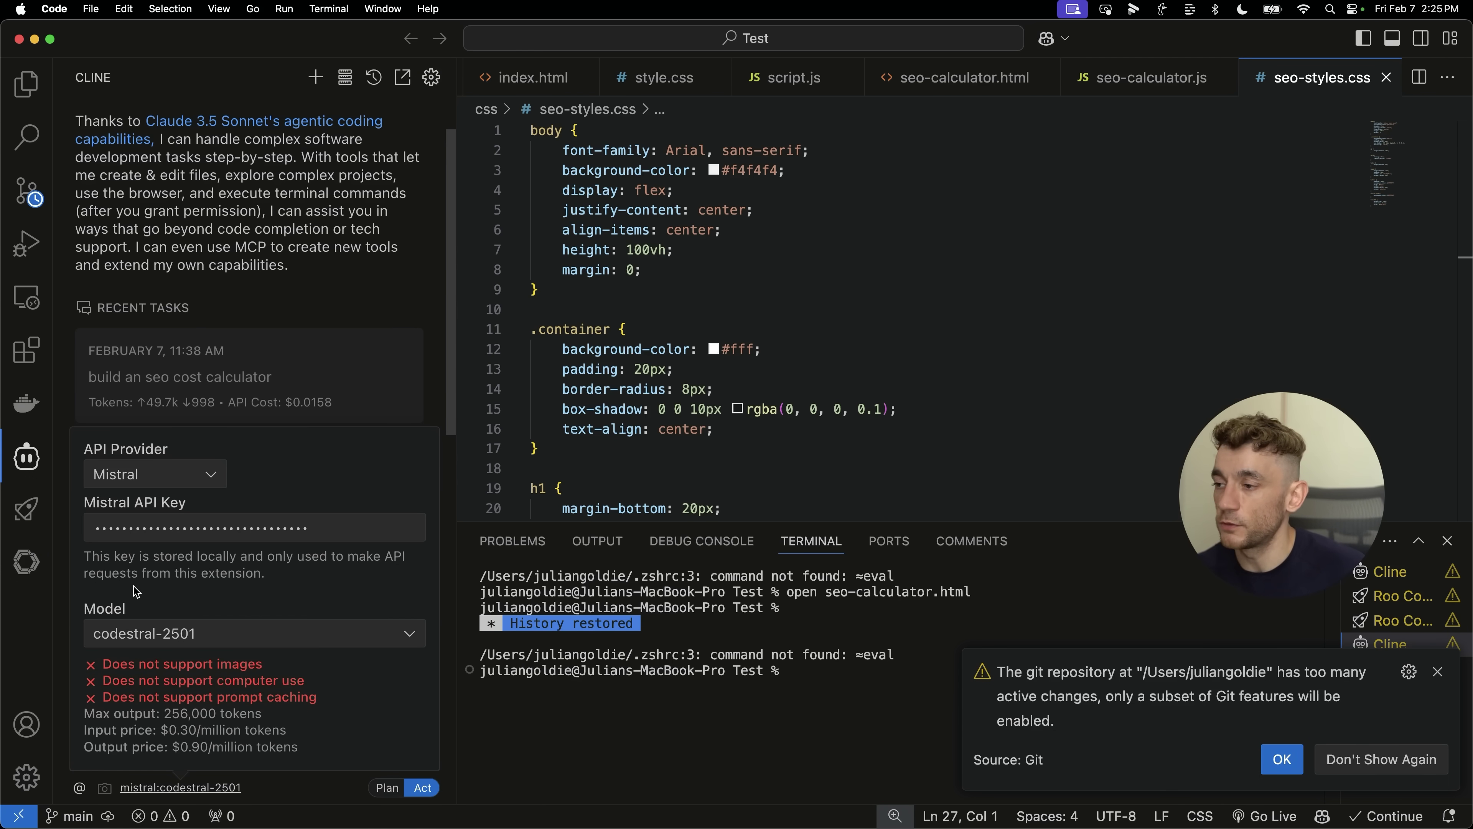
{"action": "left_click", "coordinate": [340, 274]}
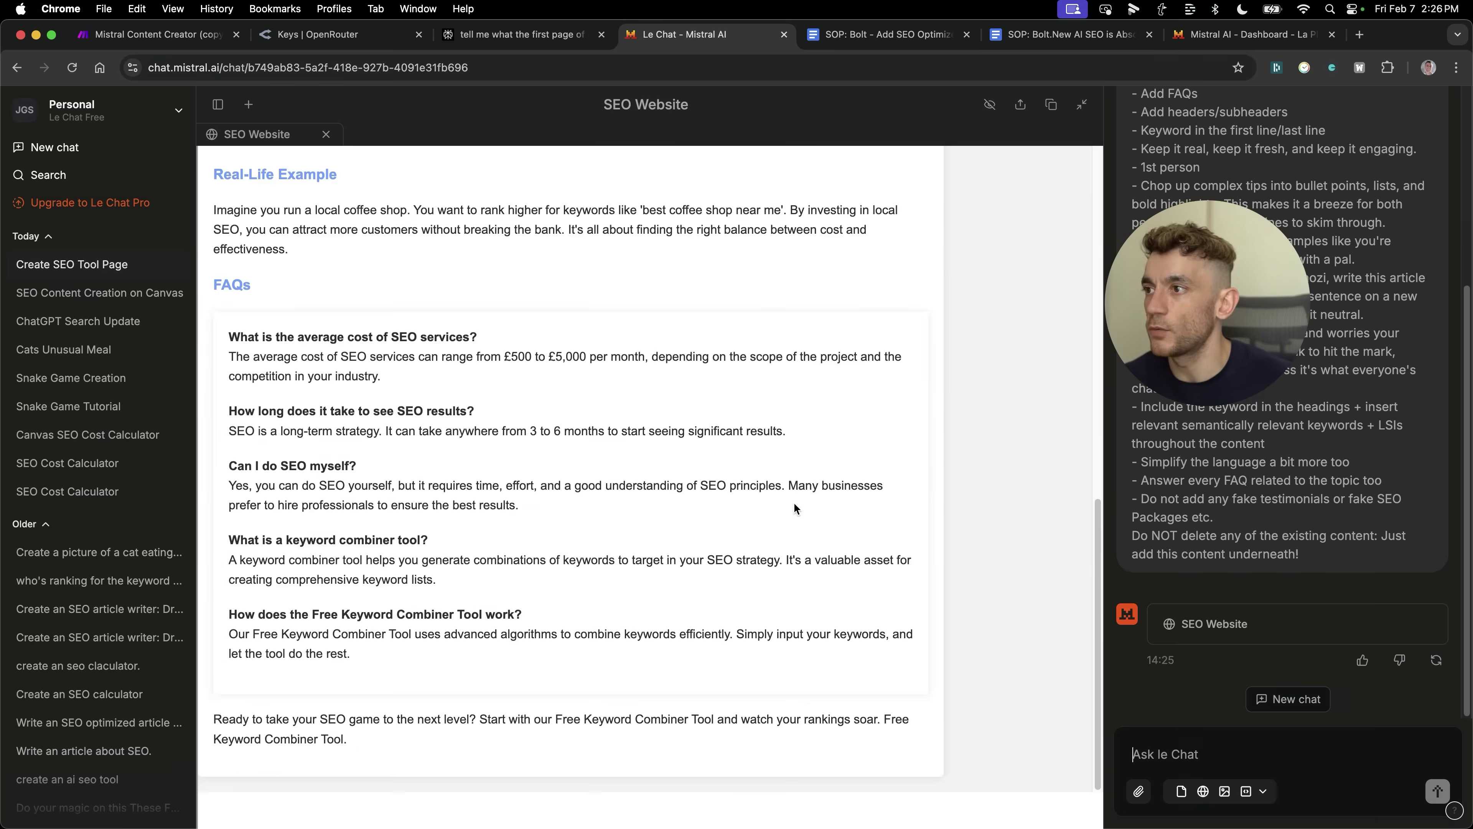
Step: Review the SEO Website preview generated in Le Chat, from its header to the FAQs, against the prompt used
{"action": "scroll", "coordinate": [793, 508], "scroll_direction": "up", "scroll_amount": 20}
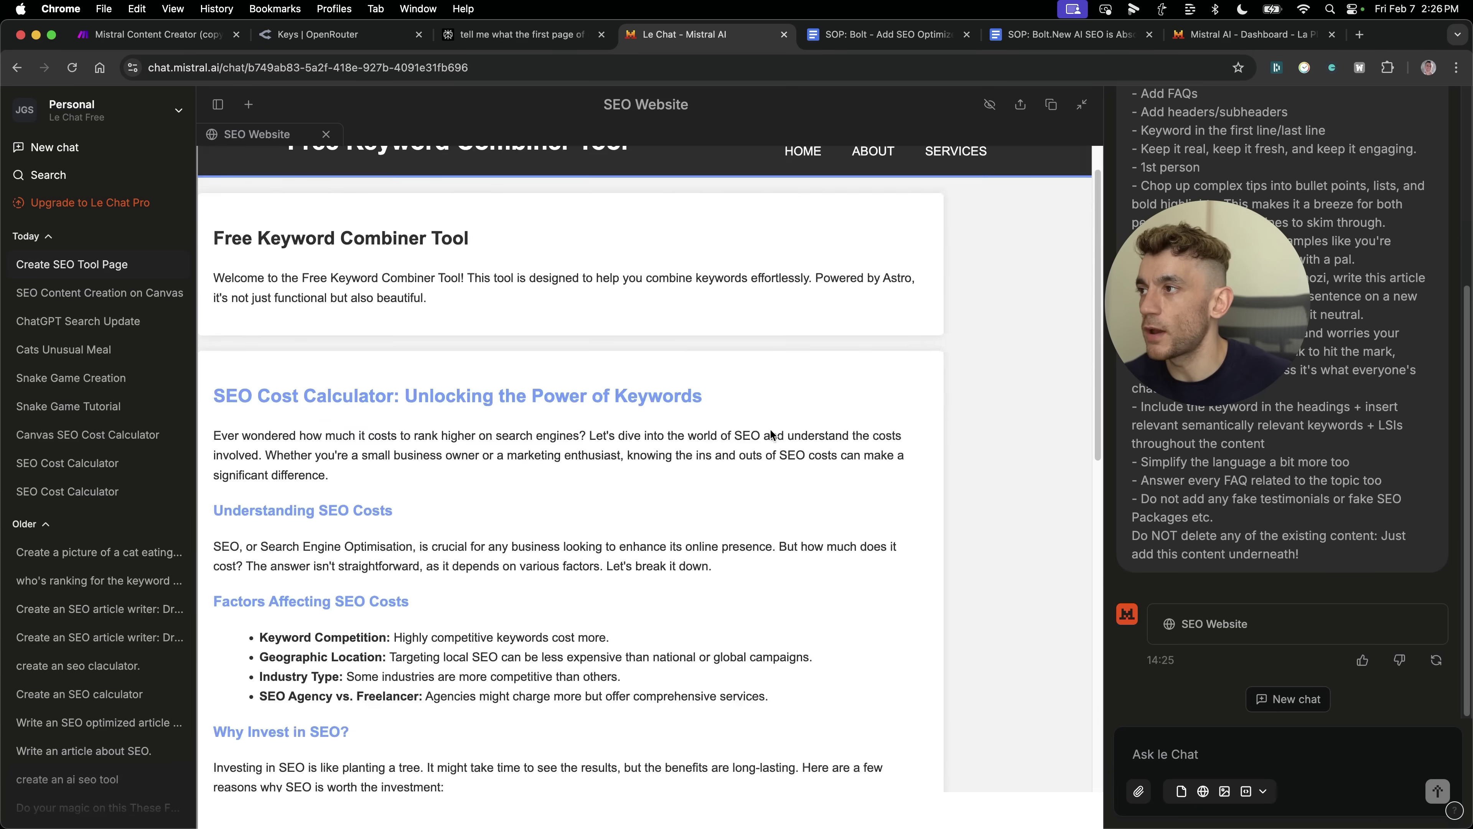
{"action": "left_click_drag", "start_coordinate": [272, 265], "coordinate": [719, 570]}
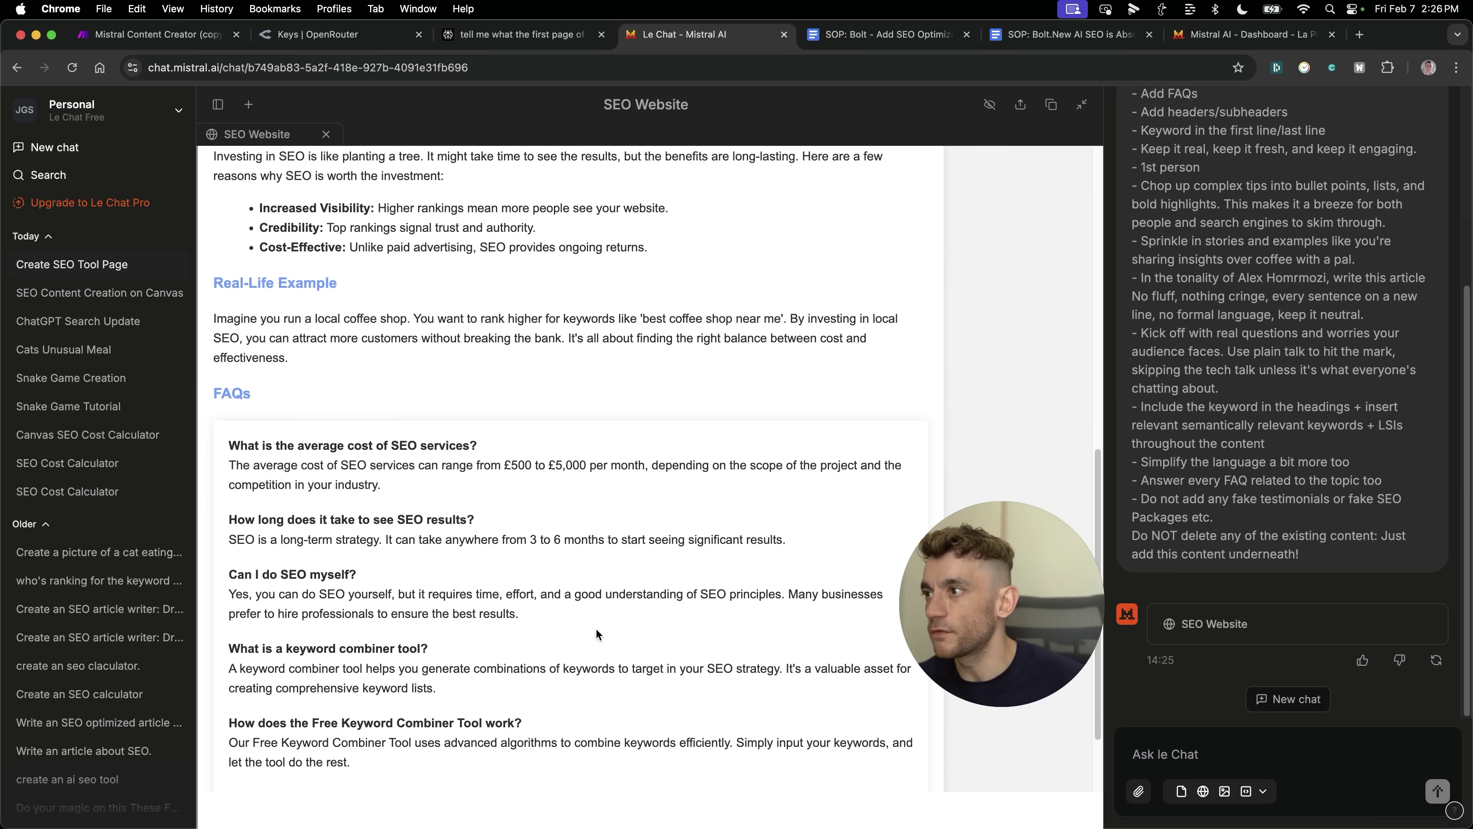
{"action": "left_click", "coordinate": [1263, 792]}
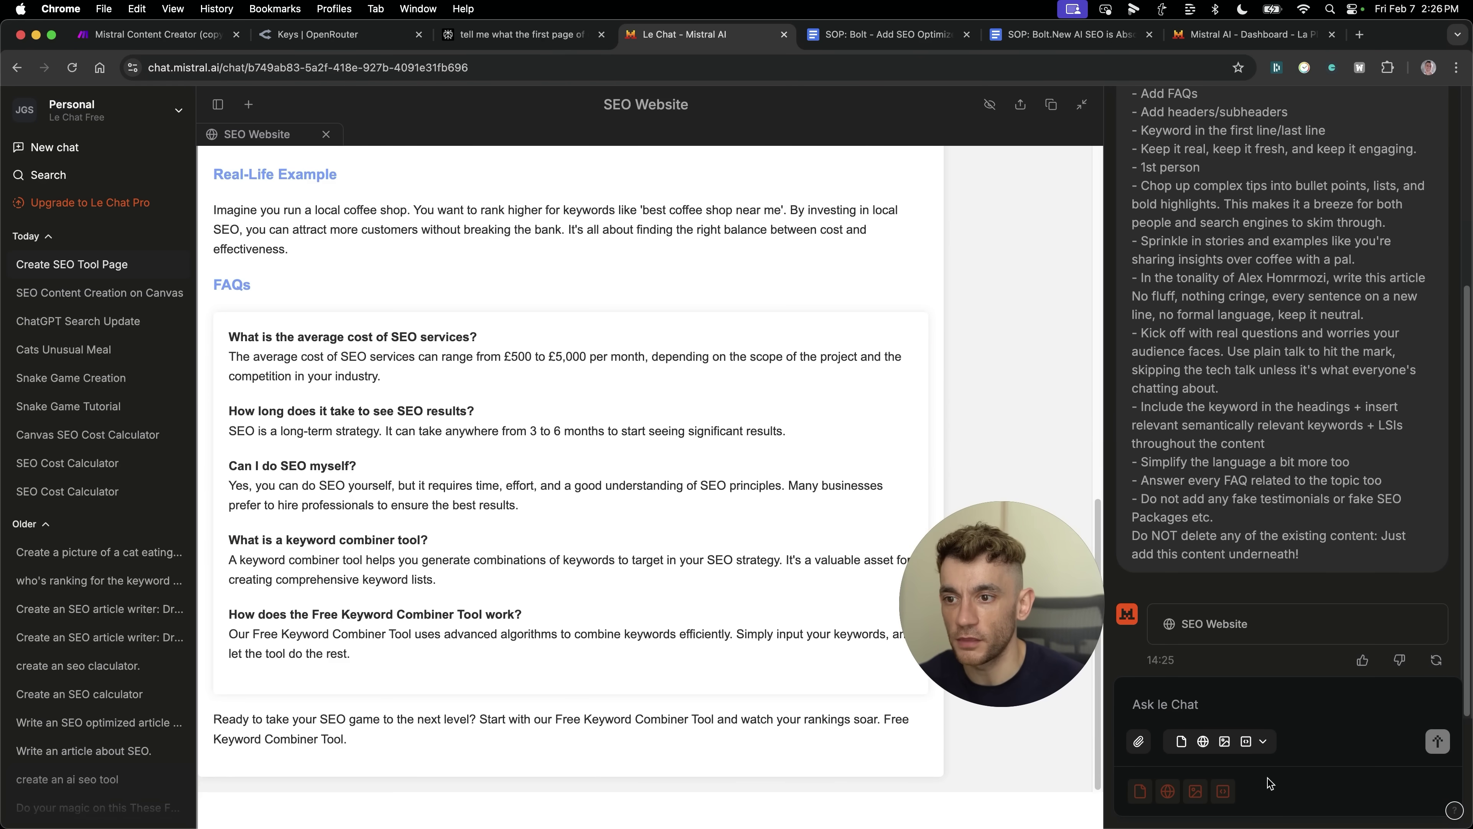
{"action": "scroll", "coordinate": [1176, 347], "scroll_direction": "up", "scroll_amount": 5}
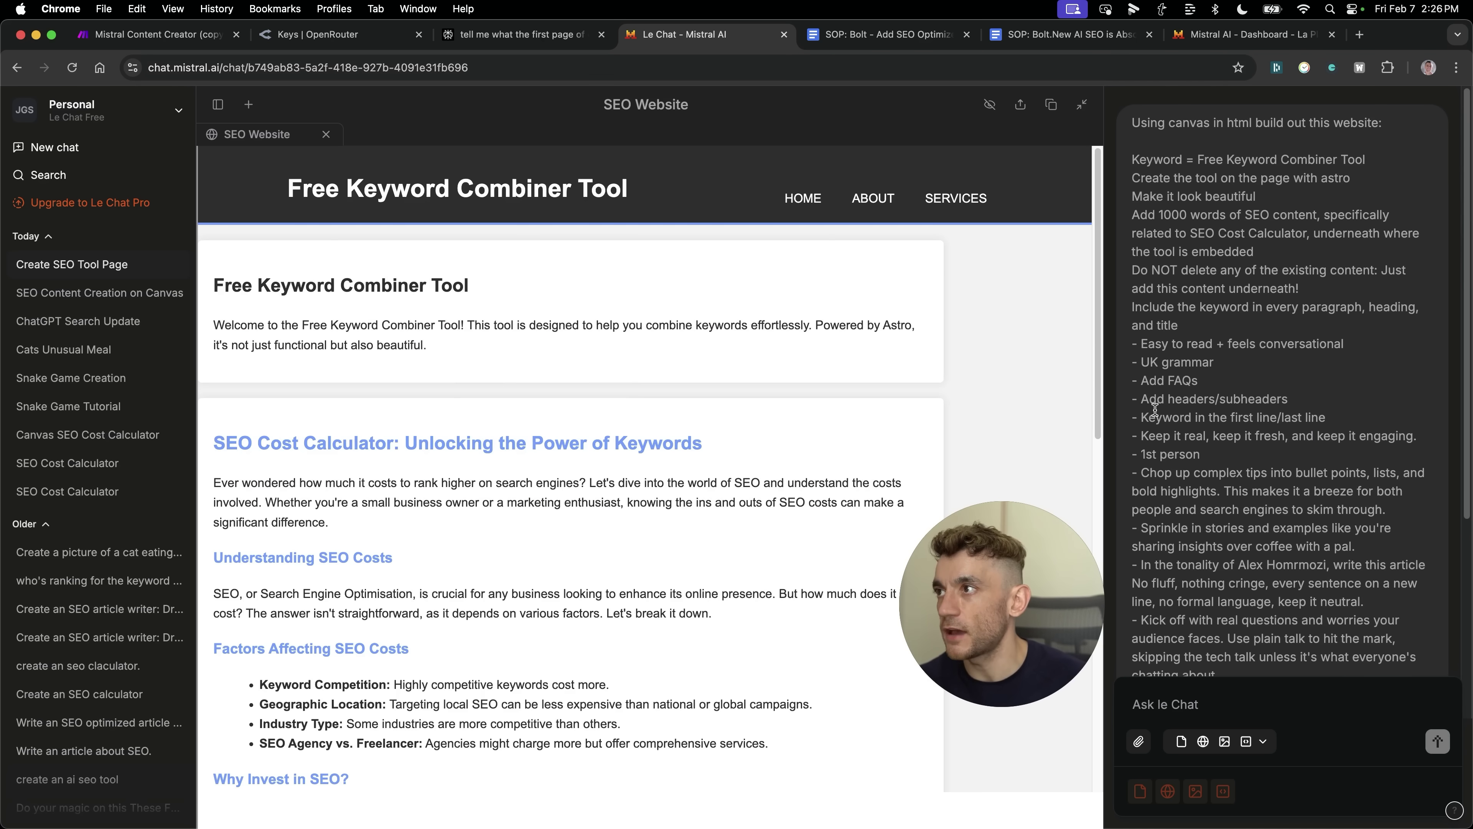
Step: Close the SEO Website canvas and start a new Le Chat conversation
{"action": "left_click", "coordinate": [325, 135]}
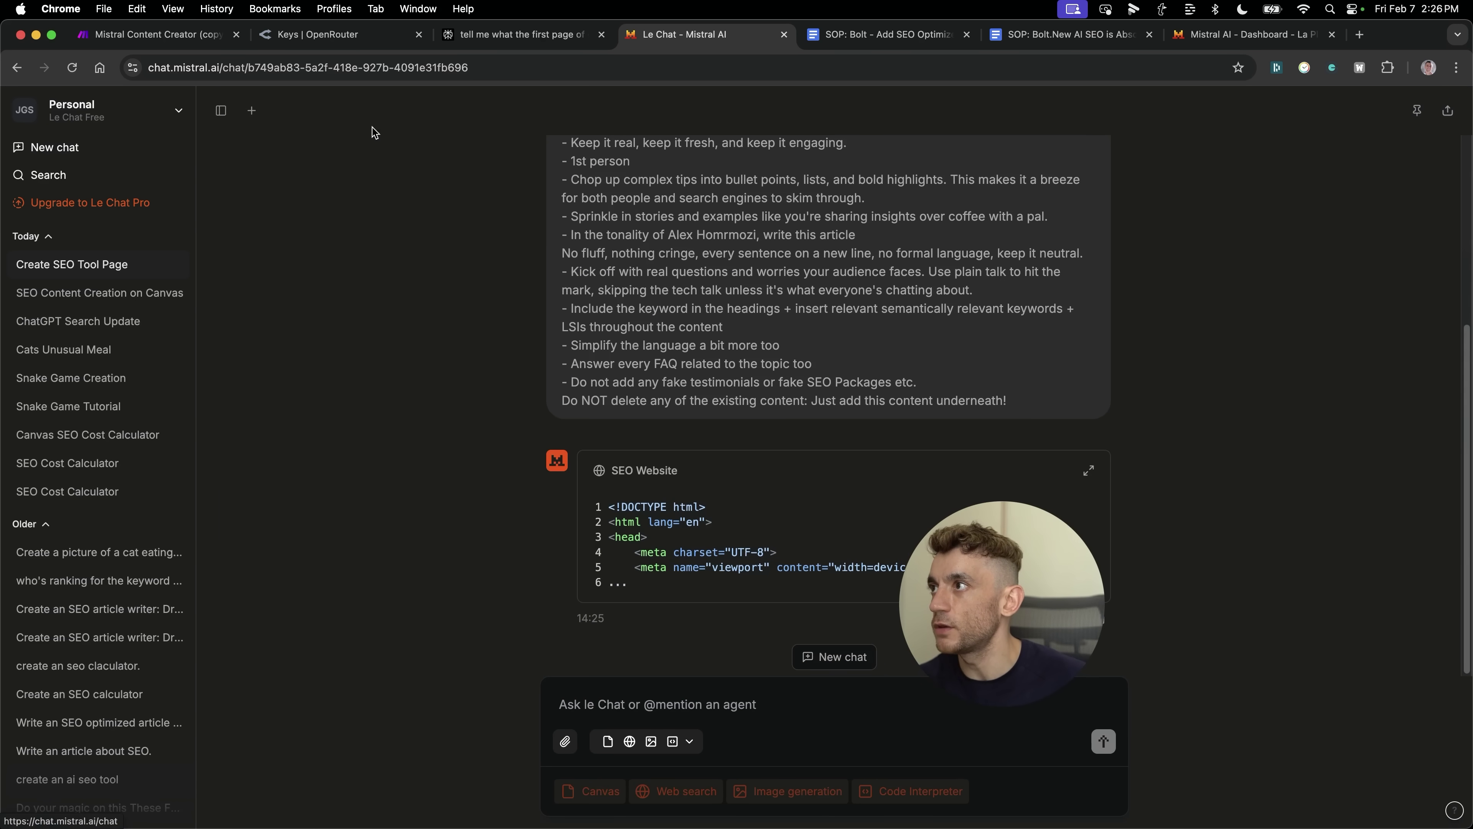
{"action": "left_click", "coordinate": [251, 110]}
{"action": "left_click", "coordinate": [998, 536]}
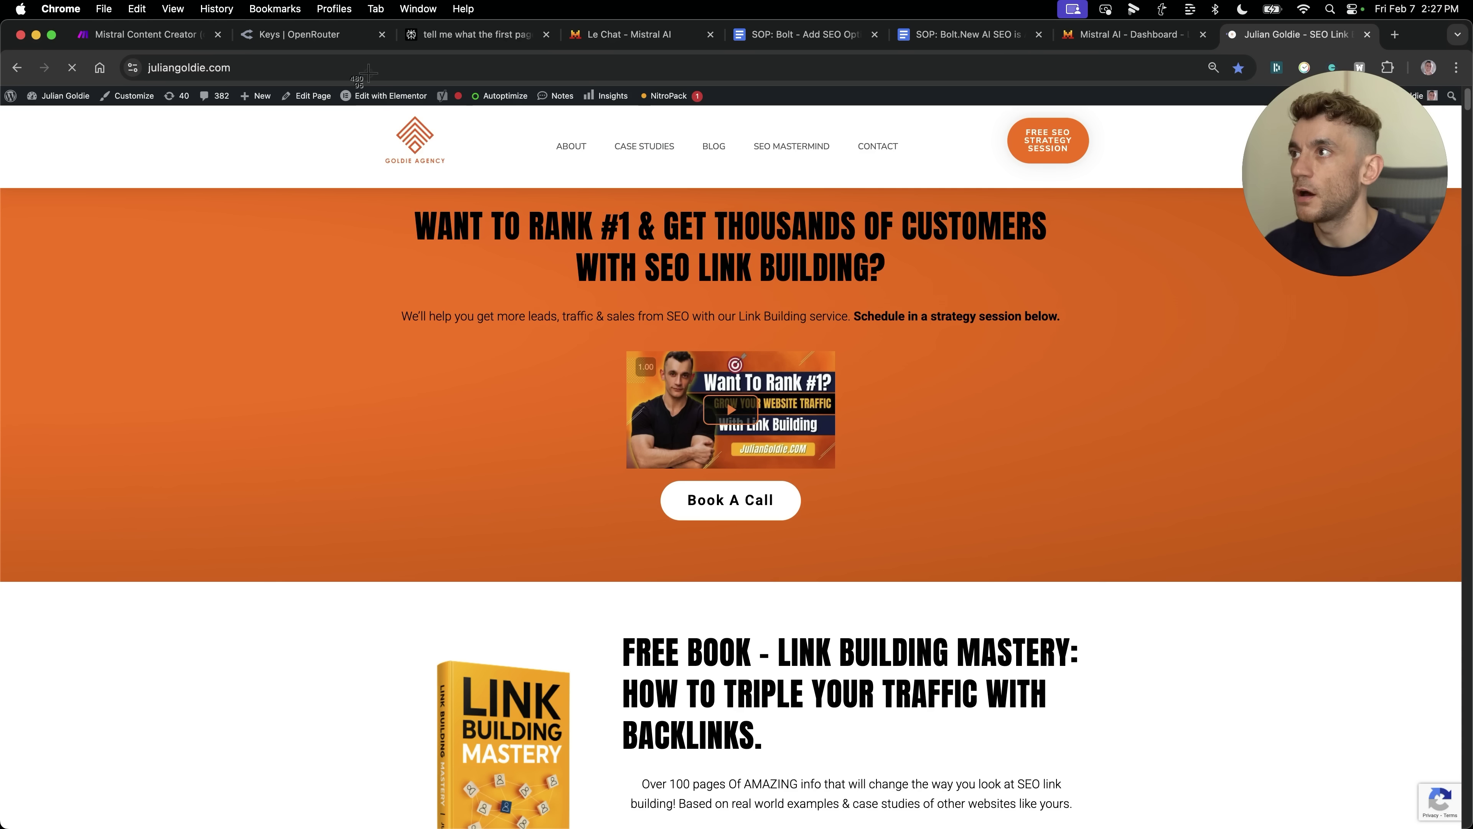
Step: Capture a screenshot of the Goldie Agency homepage and attach it to the new Le Chat conversation
{"action": "key", "text": "super+shift+4"}
{"action": "left_click_drag", "start_coordinate": [368, 98], "coordinate": [699, 354]}
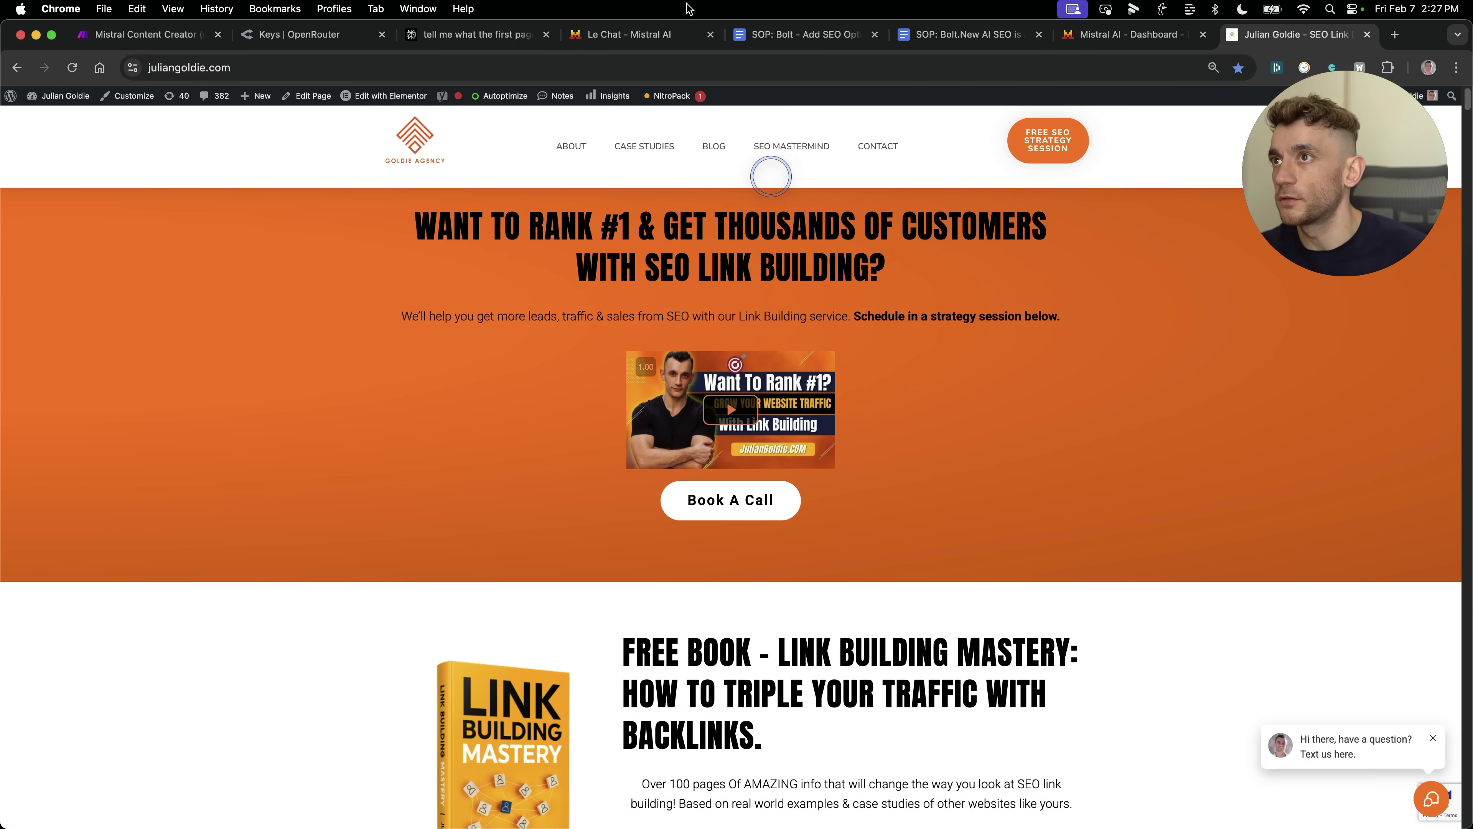
{"action": "left_click", "coordinate": [679, 26]}
{"action": "key", "text": "super+v"}
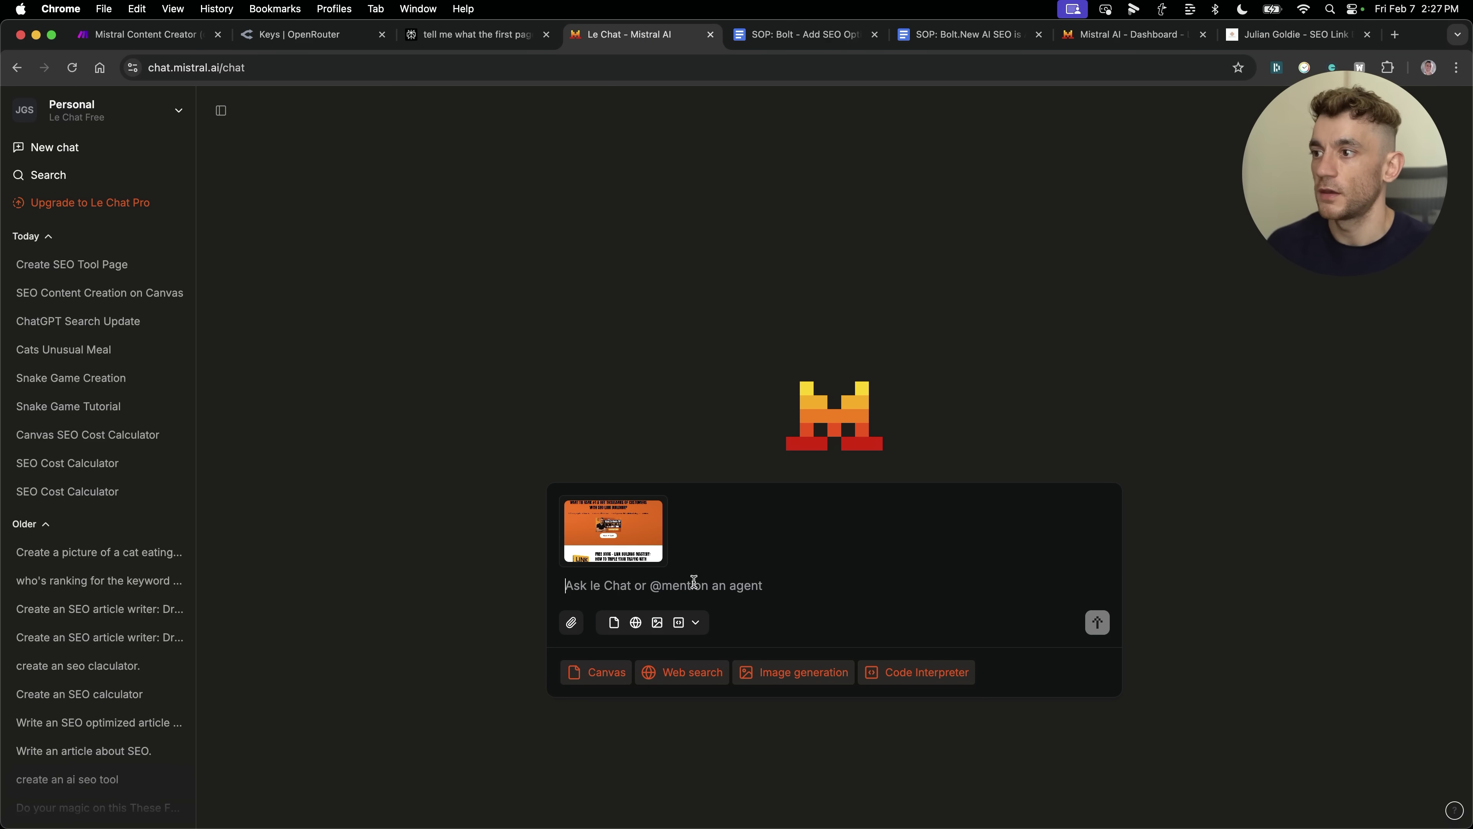
Step: Send the prompt "using canvas, replicate this website and clone it" with the attached screenshot
{"action": "type", "text": "using canvas, replicate this webs"}
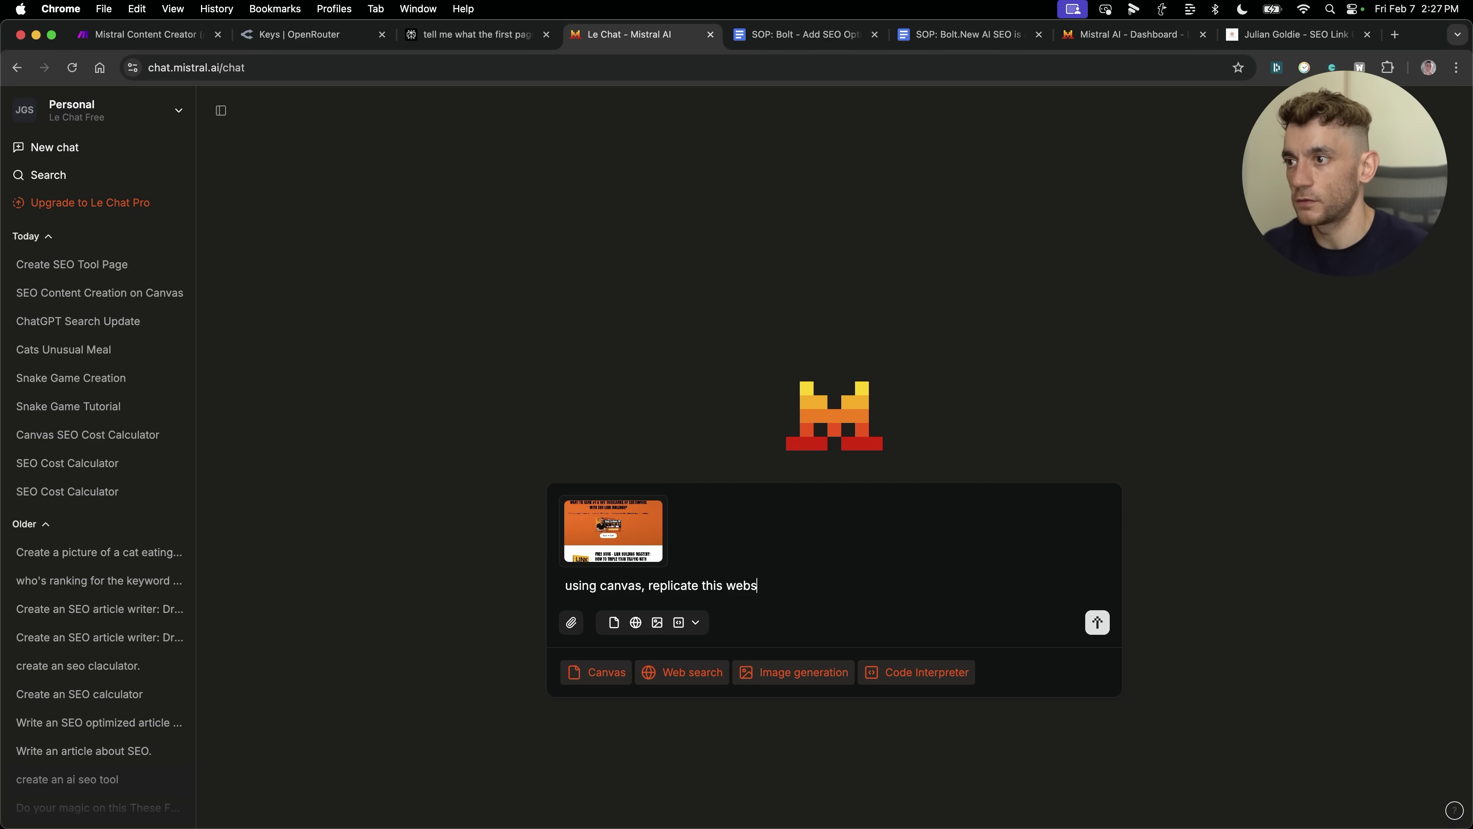
{"action": "type", "text": "ite and clone it"}
{"action": "key", "text": "Return"}
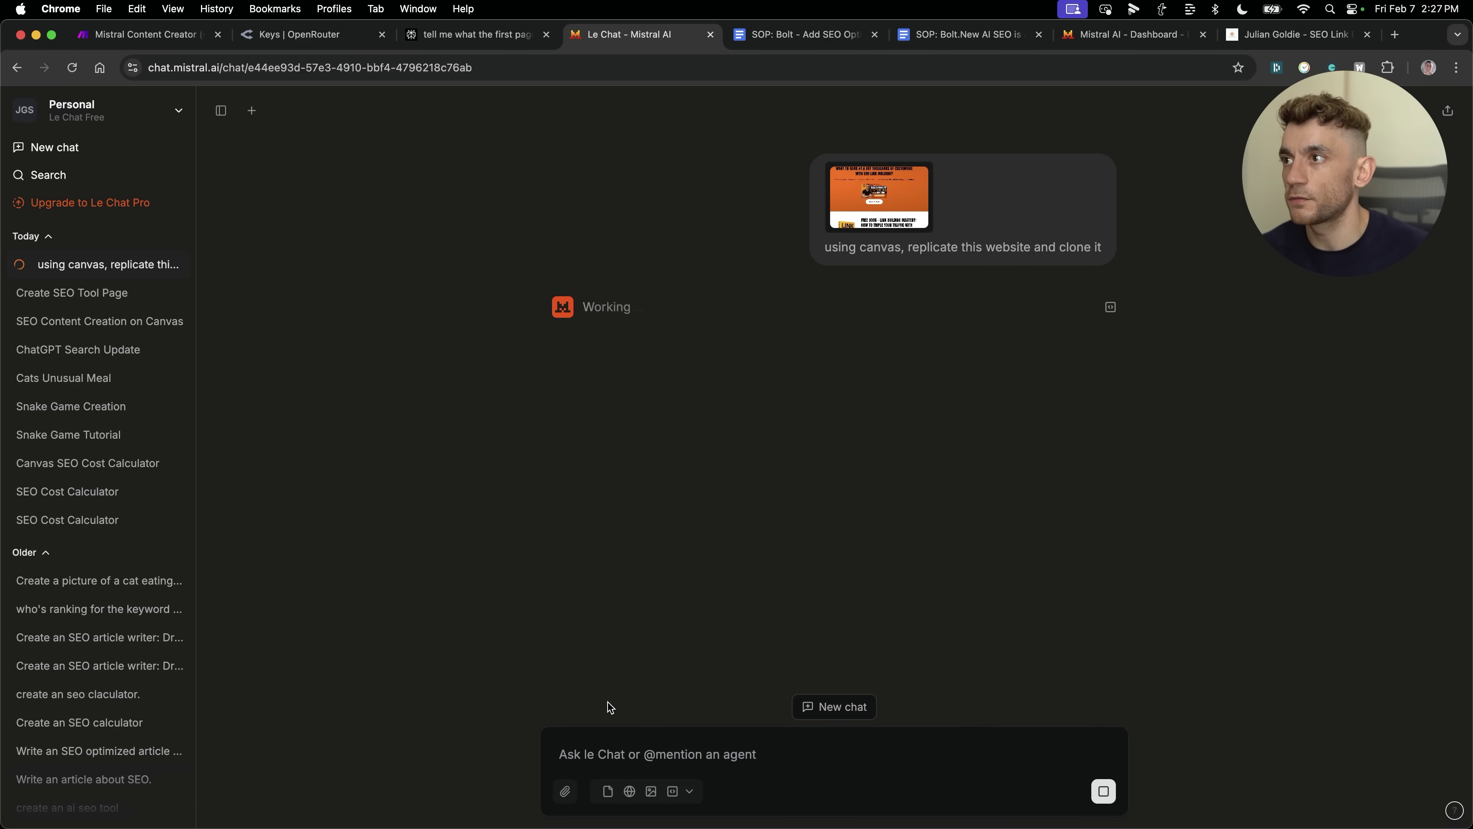
Step: Switch to VS Code and view the API providers available in Cline's settings, keeping OpenRouter selected
{"action": "mouse_move", "coordinate": [684, 812]}
{"action": "left_click", "coordinate": [684, 785]}
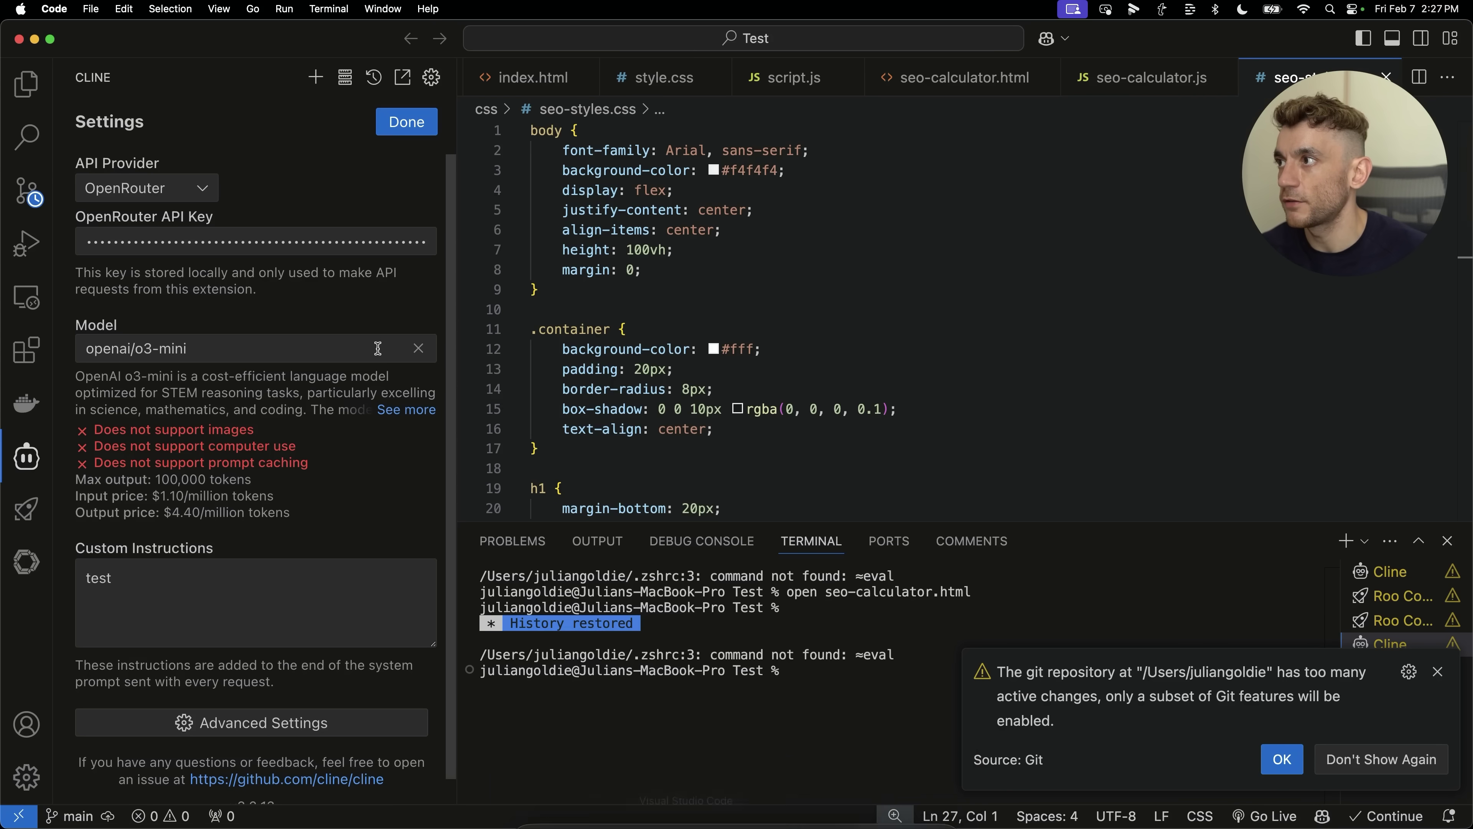
{"action": "left_click", "coordinate": [27, 462]}
{"action": "left_click", "coordinate": [28, 461]}
{"action": "left_click", "coordinate": [143, 192]}
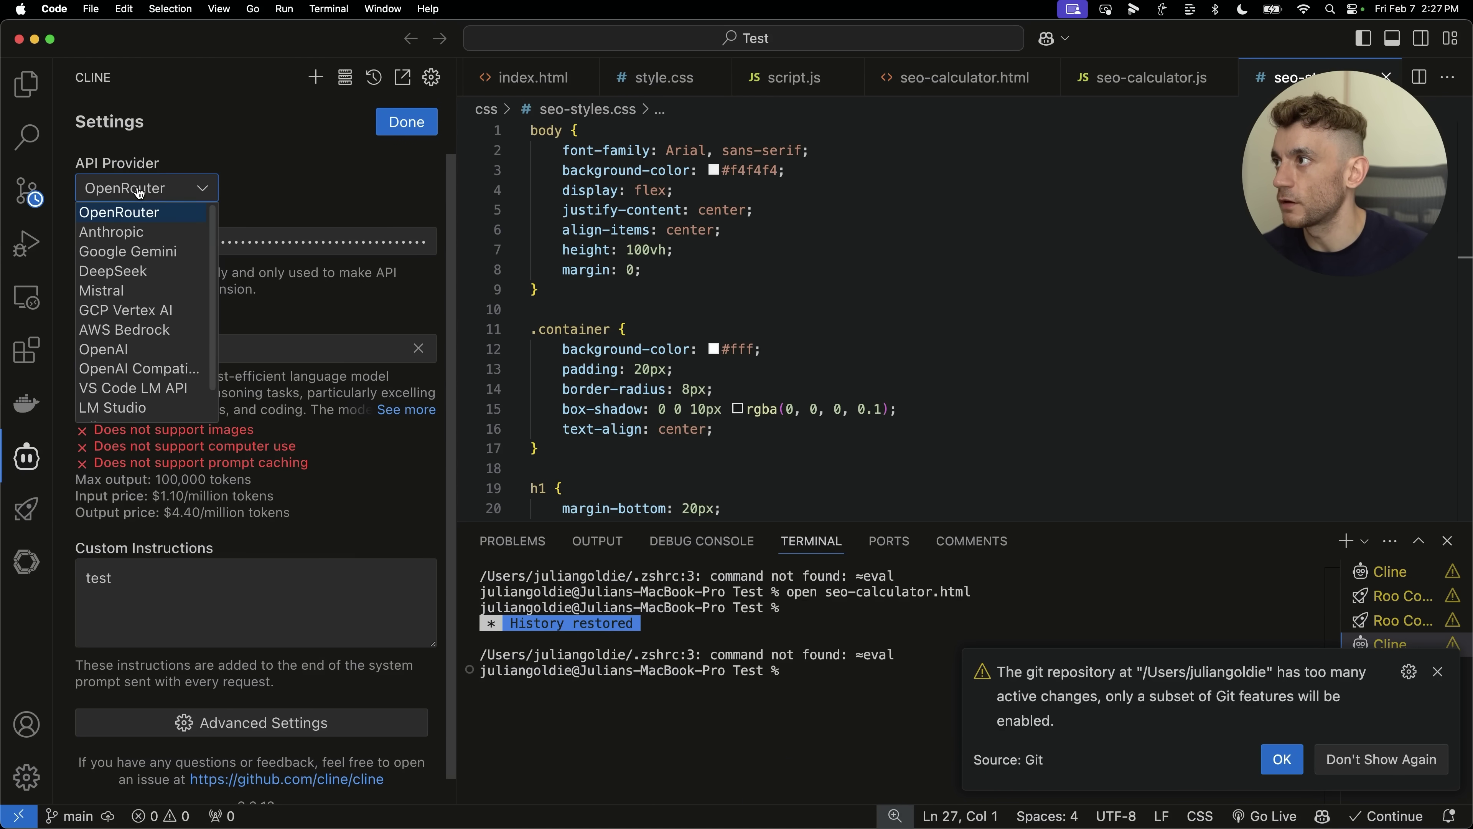
{"action": "left_click", "coordinate": [292, 187]}
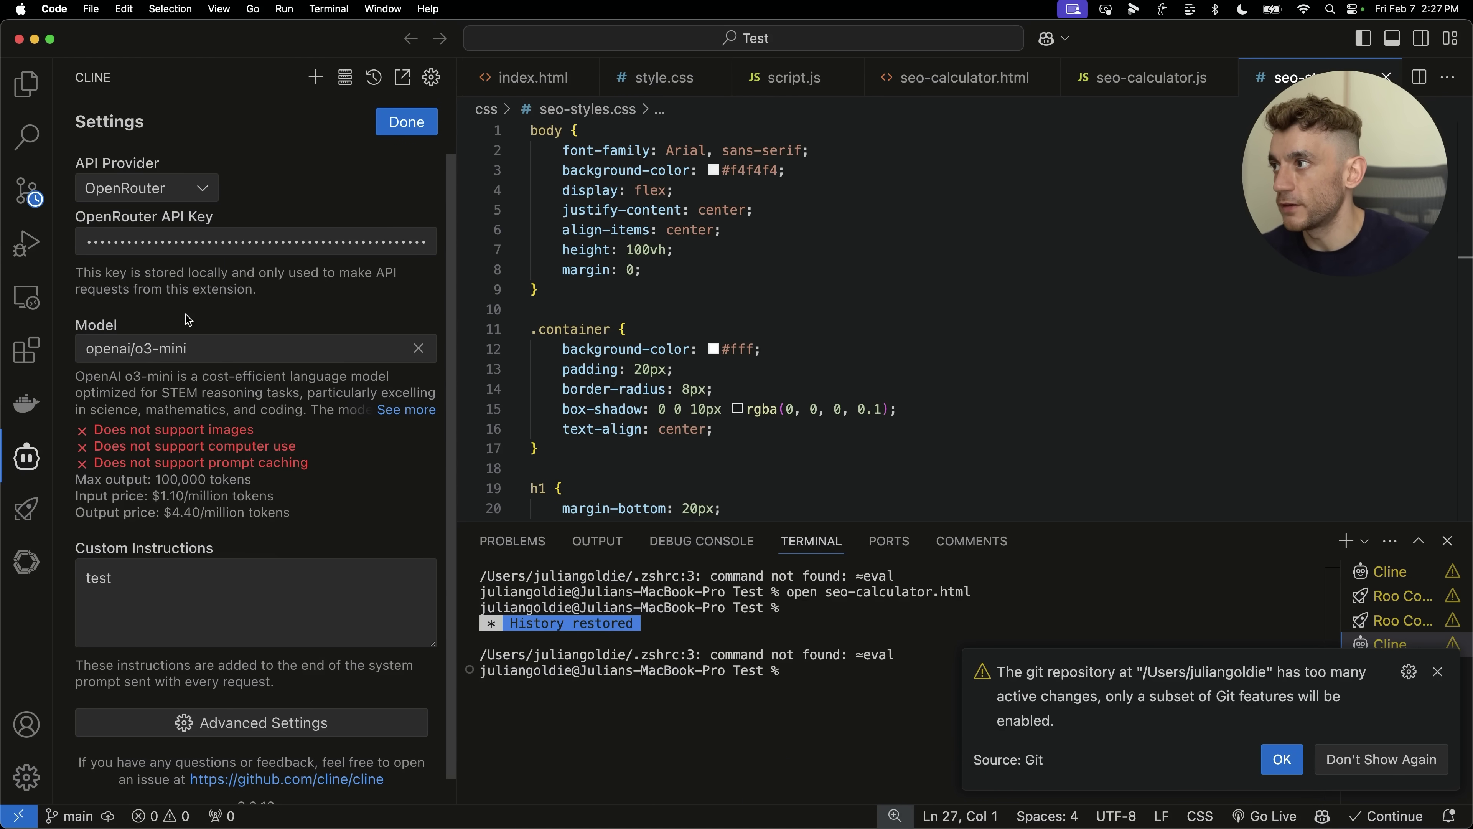
Step: Search Cline's OpenRouter models for "free" and choose mistralai/mistral-7b-instruct:free
{"action": "left_click", "coordinate": [199, 342]}
{"action": "type", "text": "free"}
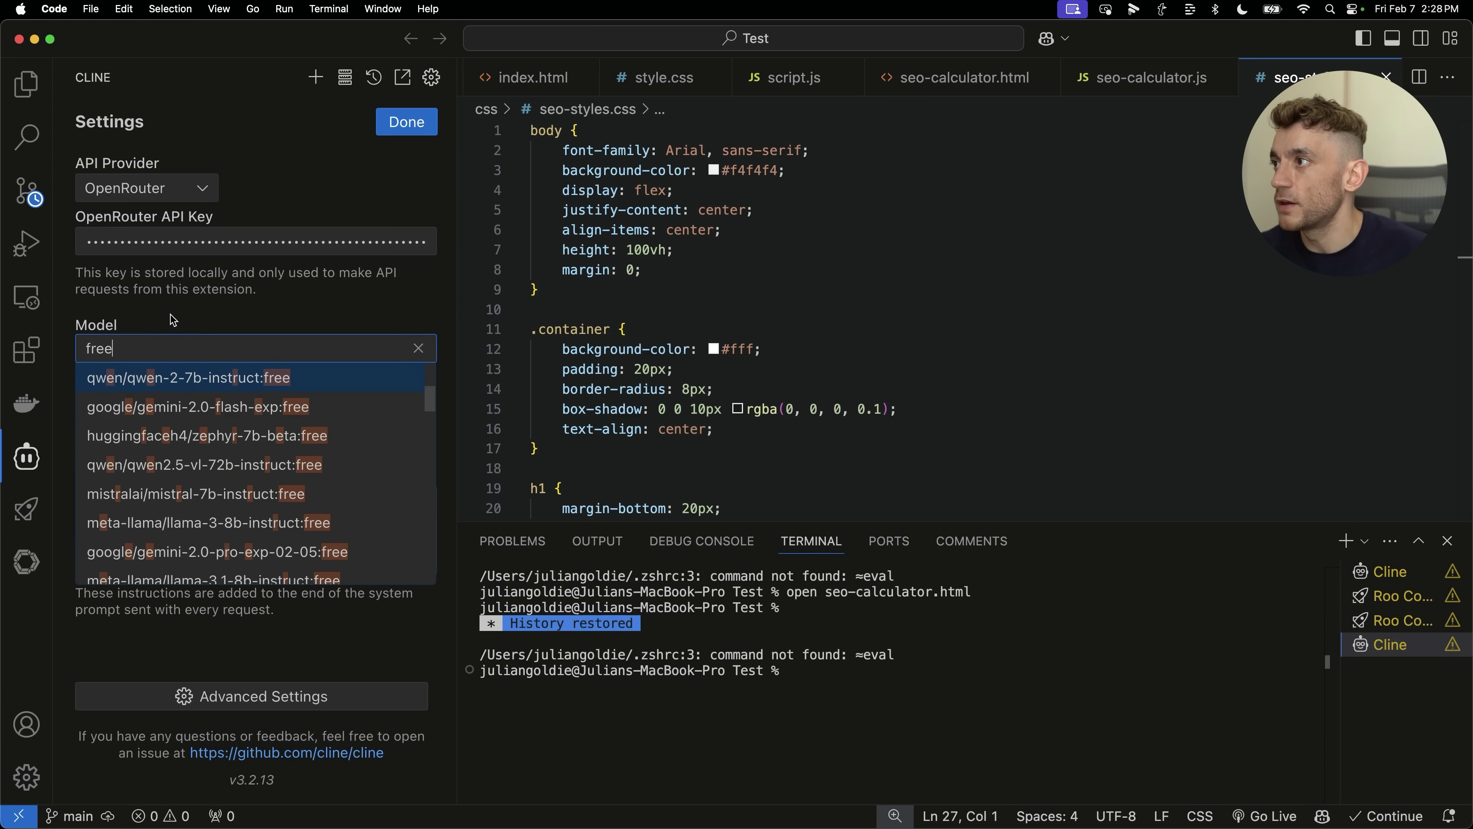
{"action": "double_click", "coordinate": [165, 352]}
{"action": "left_click", "coordinate": [160, 351]}
{"action": "scroll", "coordinate": [261, 494], "scroll_direction": "down", "scroll_amount": 3}
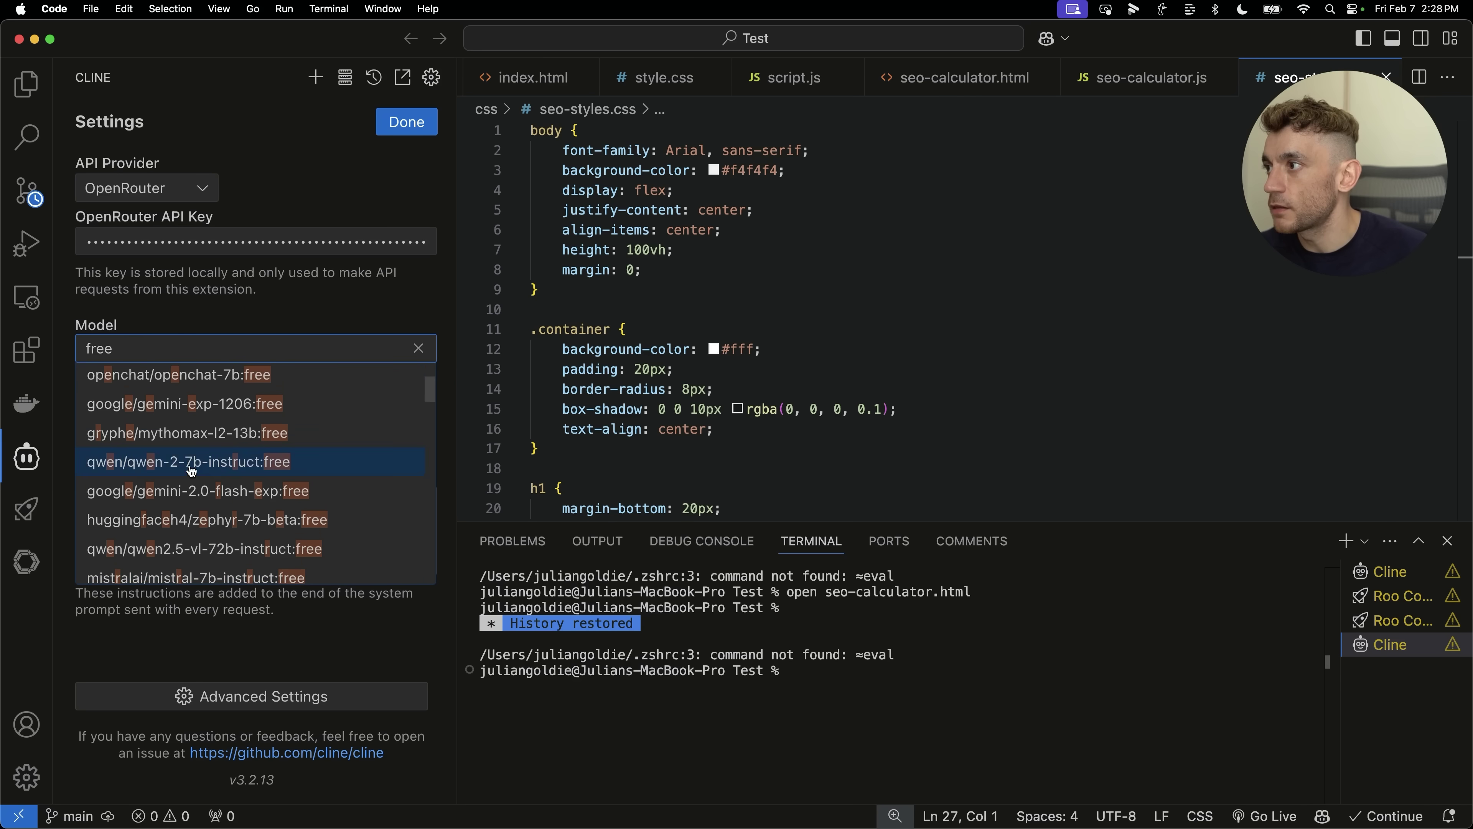
{"action": "scroll", "coordinate": [284, 488], "scroll_direction": "down", "scroll_amount": 1}
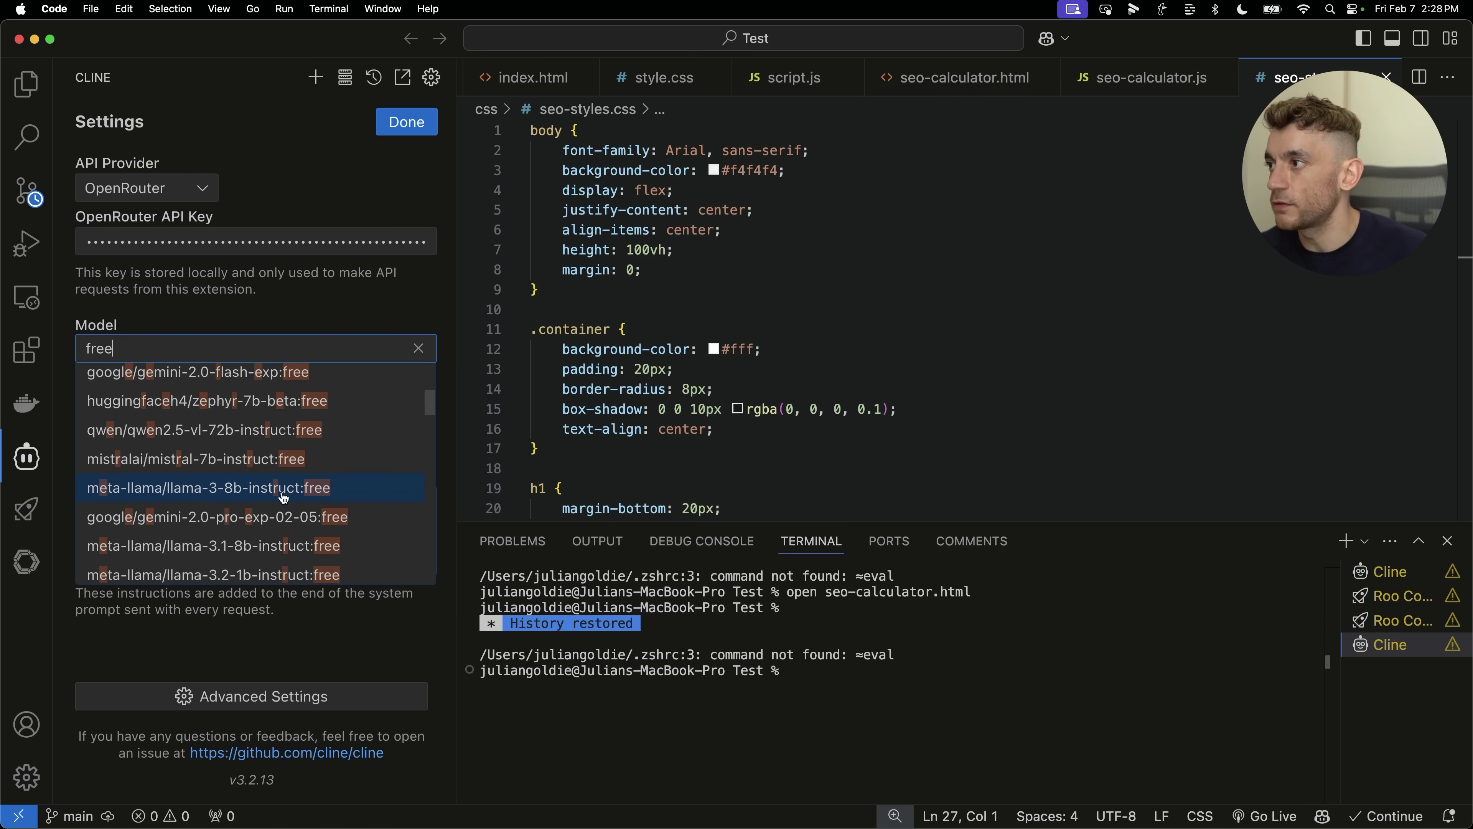
{"action": "left_click", "coordinate": [203, 459]}
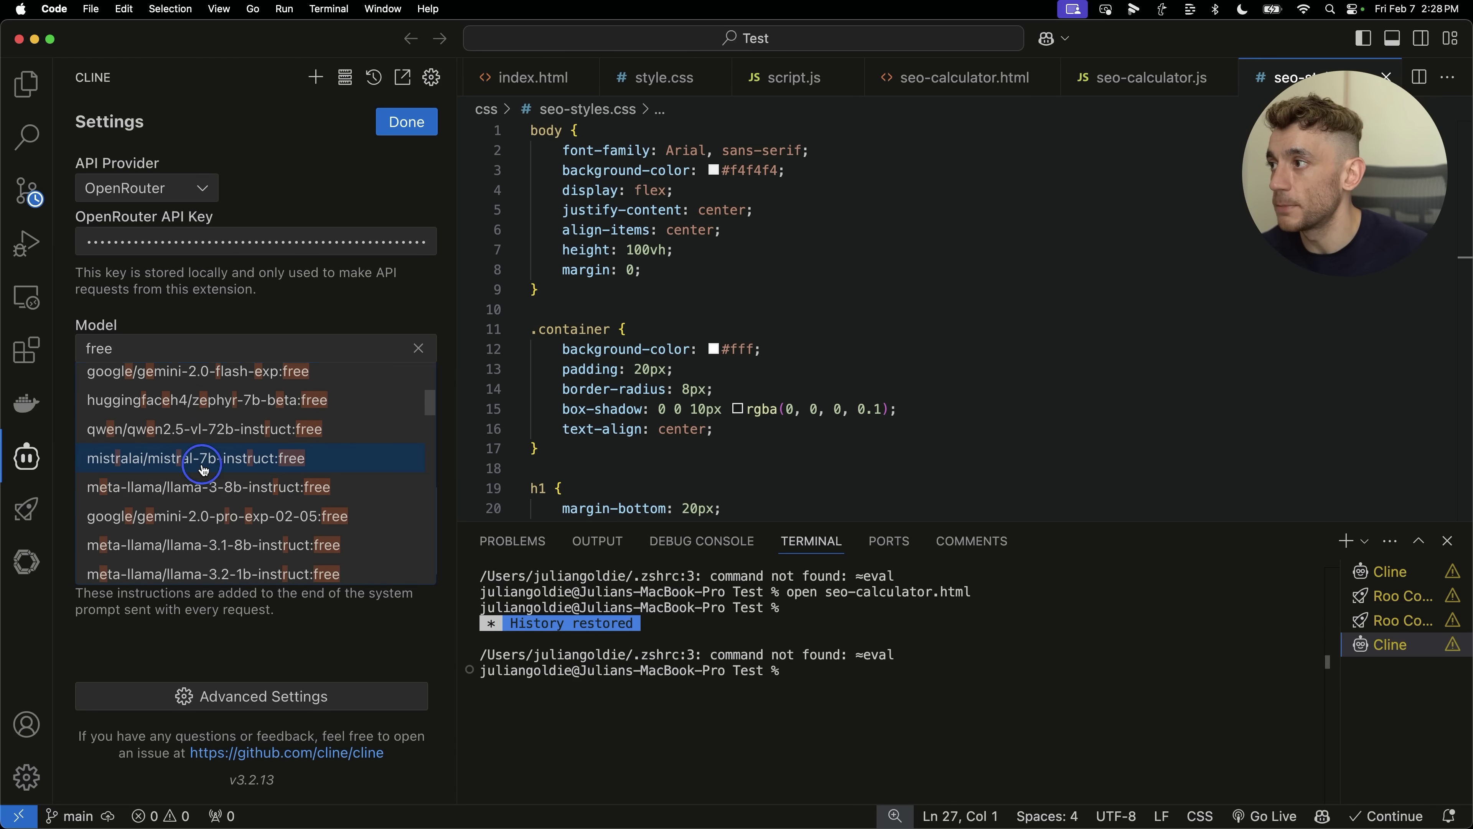
Step: Switch to Chrome and review Le Chat's website replication response and its code rendered in Liveweave
{"action": "key", "text": "super+Tab"}
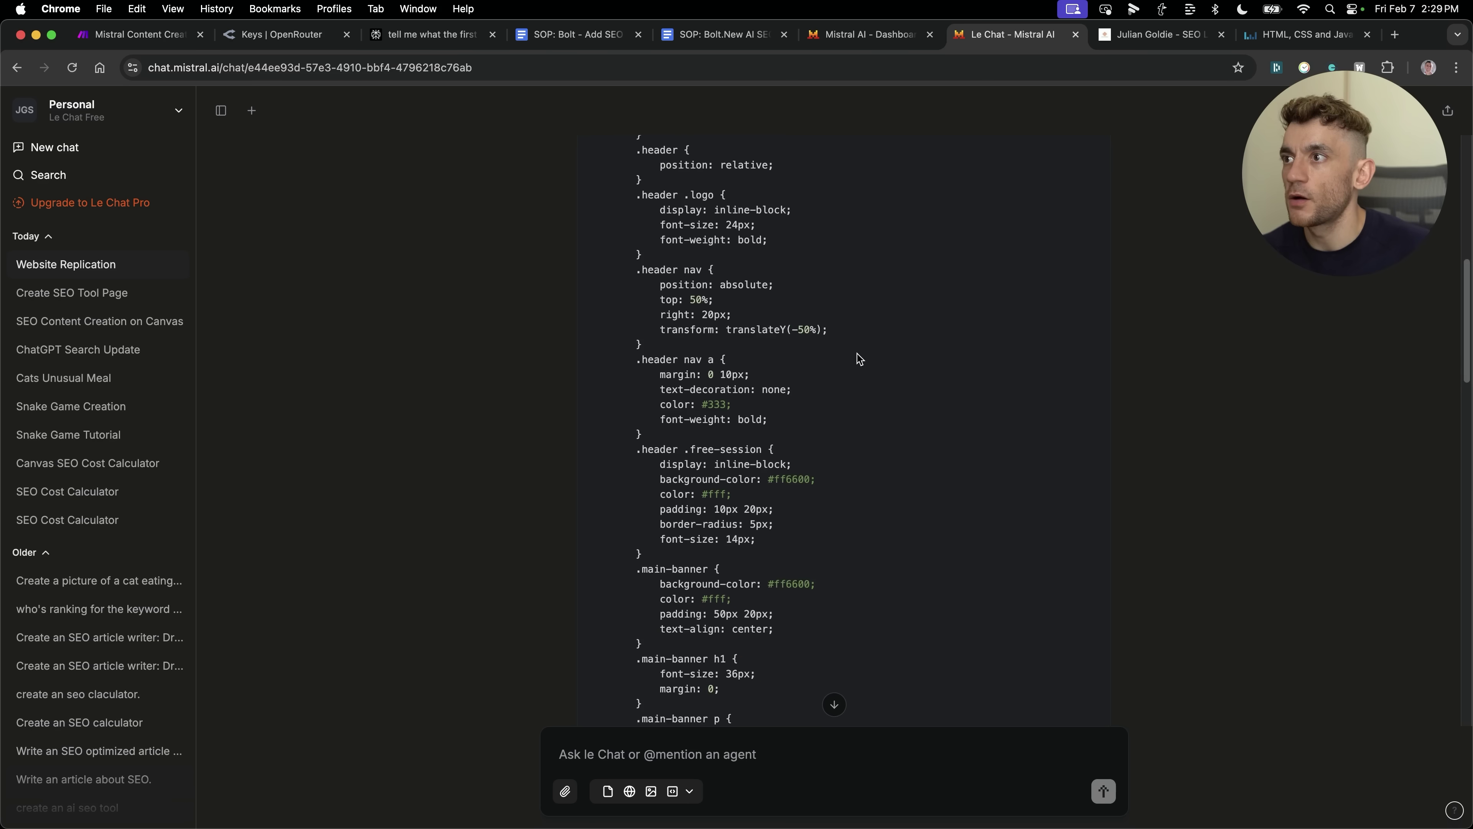
{"action": "scroll", "coordinate": [539, 143], "scroll_direction": "up", "scroll_amount": 10}
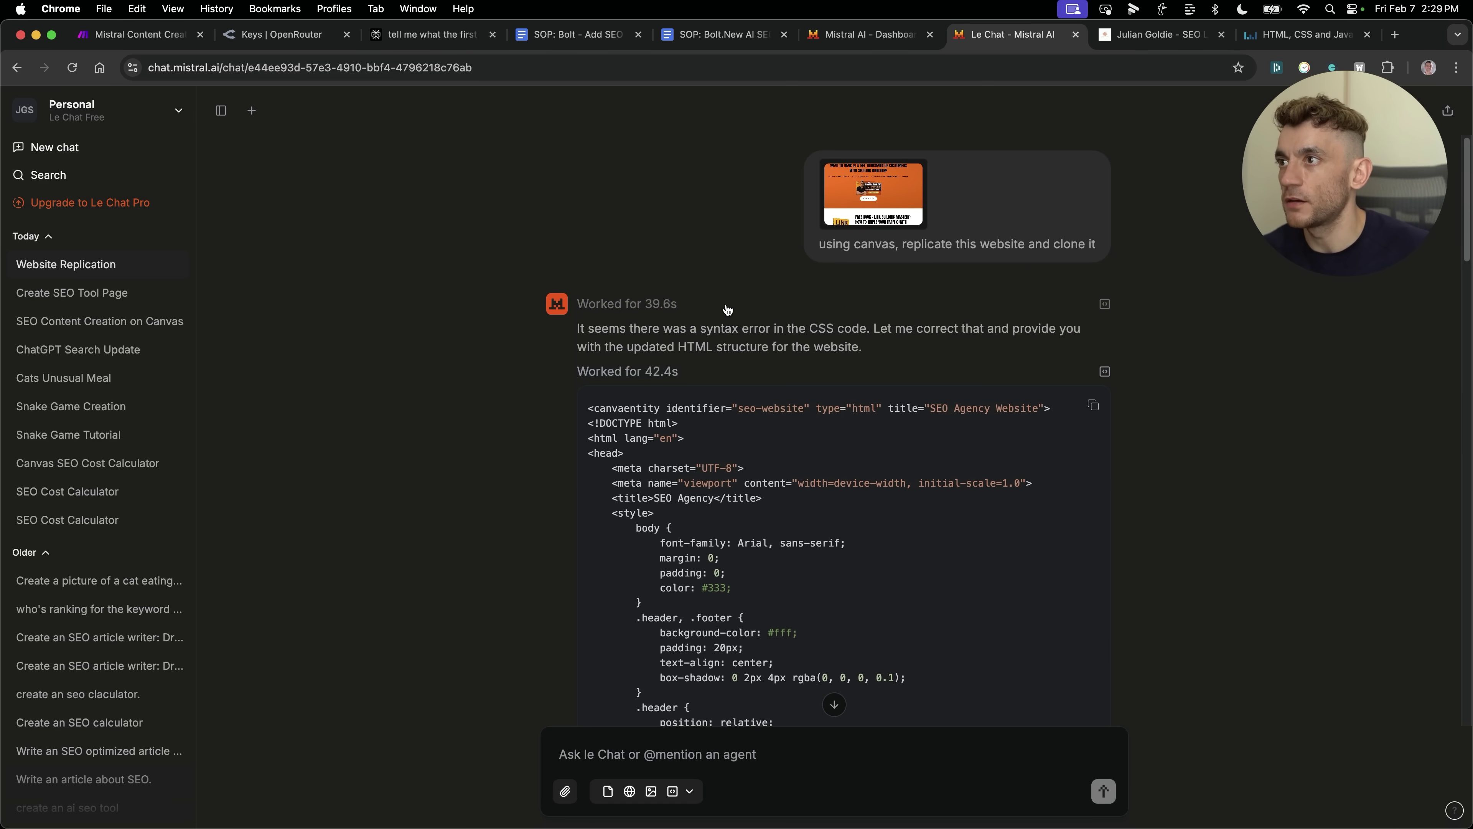
{"action": "scroll", "coordinate": [741, 491], "scroll_direction": "down", "scroll_amount": 15}
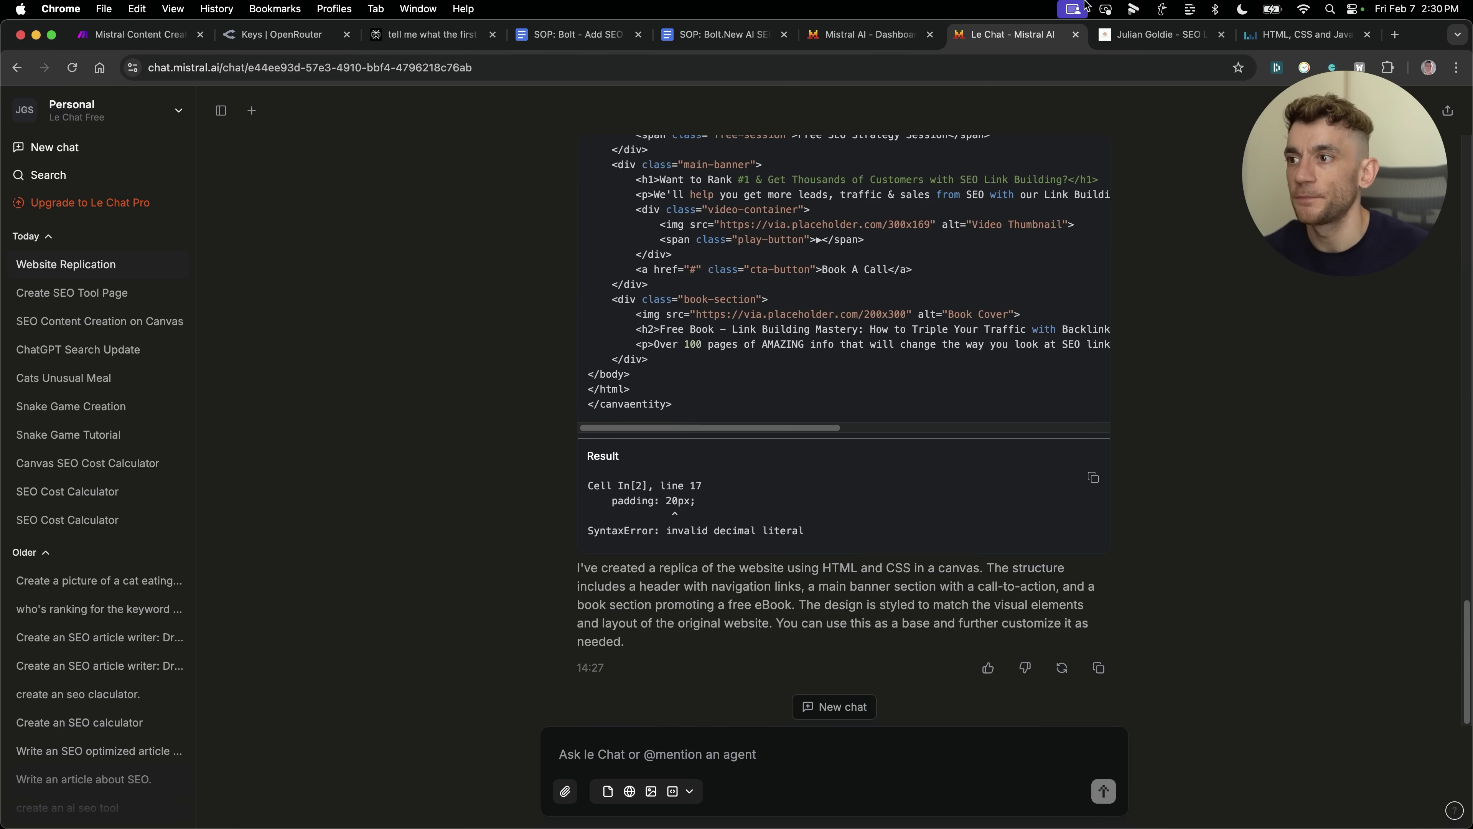
{"action": "left_click", "coordinate": [1283, 42]}
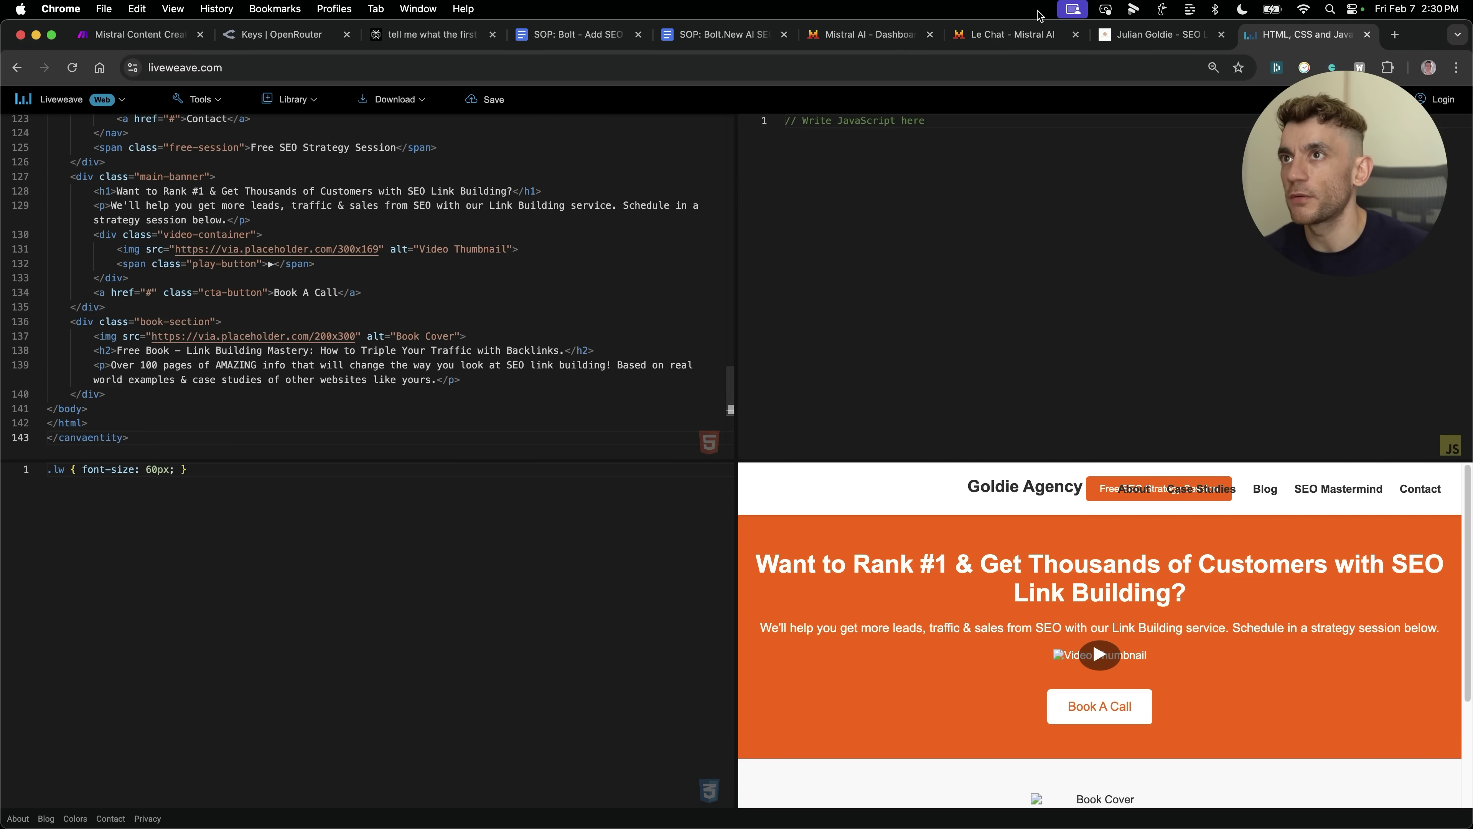
{"action": "left_click", "coordinate": [1010, 37]}
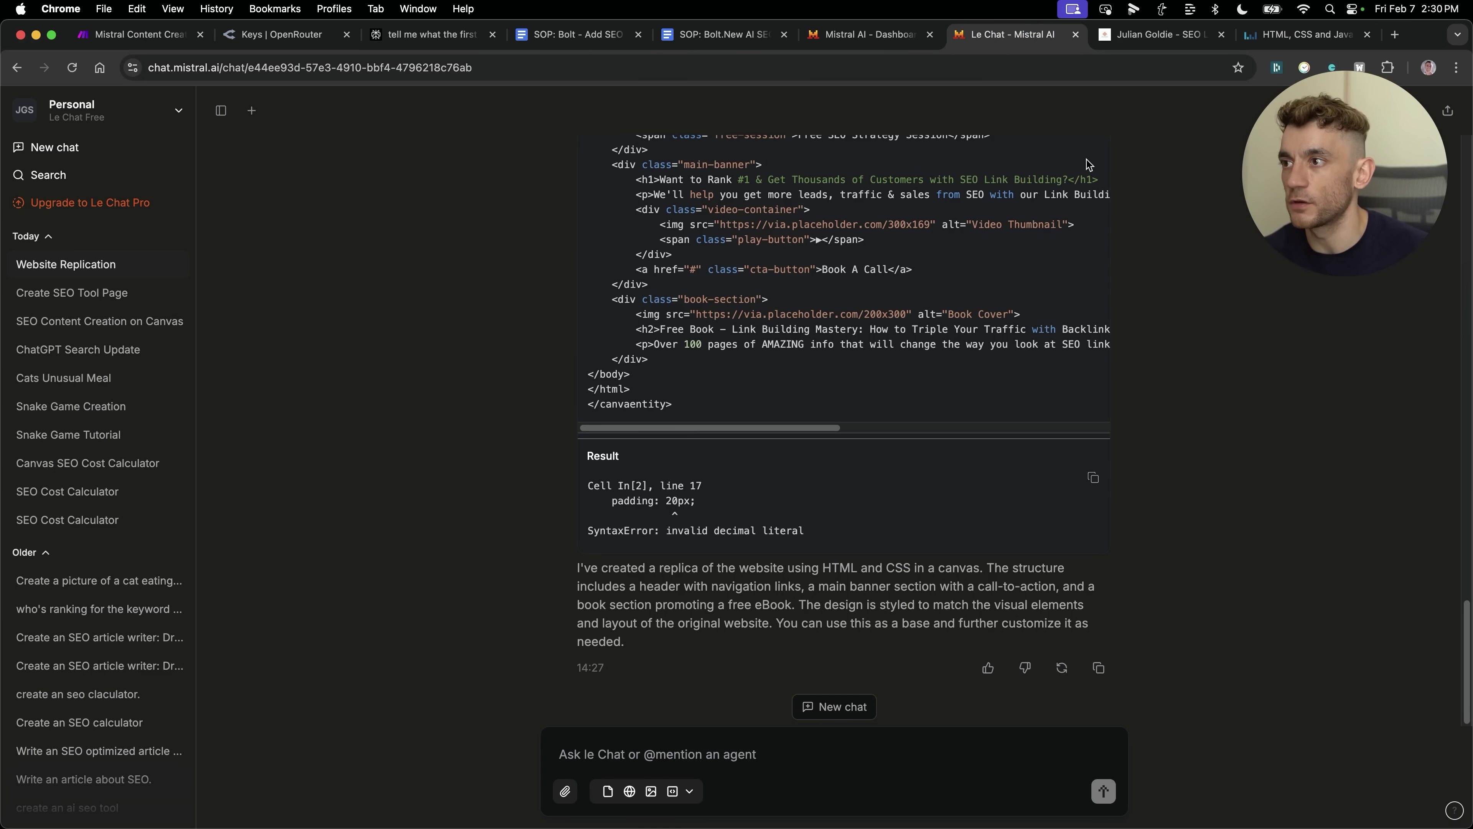
Step: Enlarge the cloned page's preview to full width in Liveweave and highlight its headline and subheading
{"action": "mouse_move", "coordinate": [1284, 35]}
{"action": "left_mouse_down"}
{"action": "mouse_move", "coordinate": [134, 48]}
{"action": "mouse_move", "coordinate": [1305, 34]}
{"action": "left_mouse_up"}
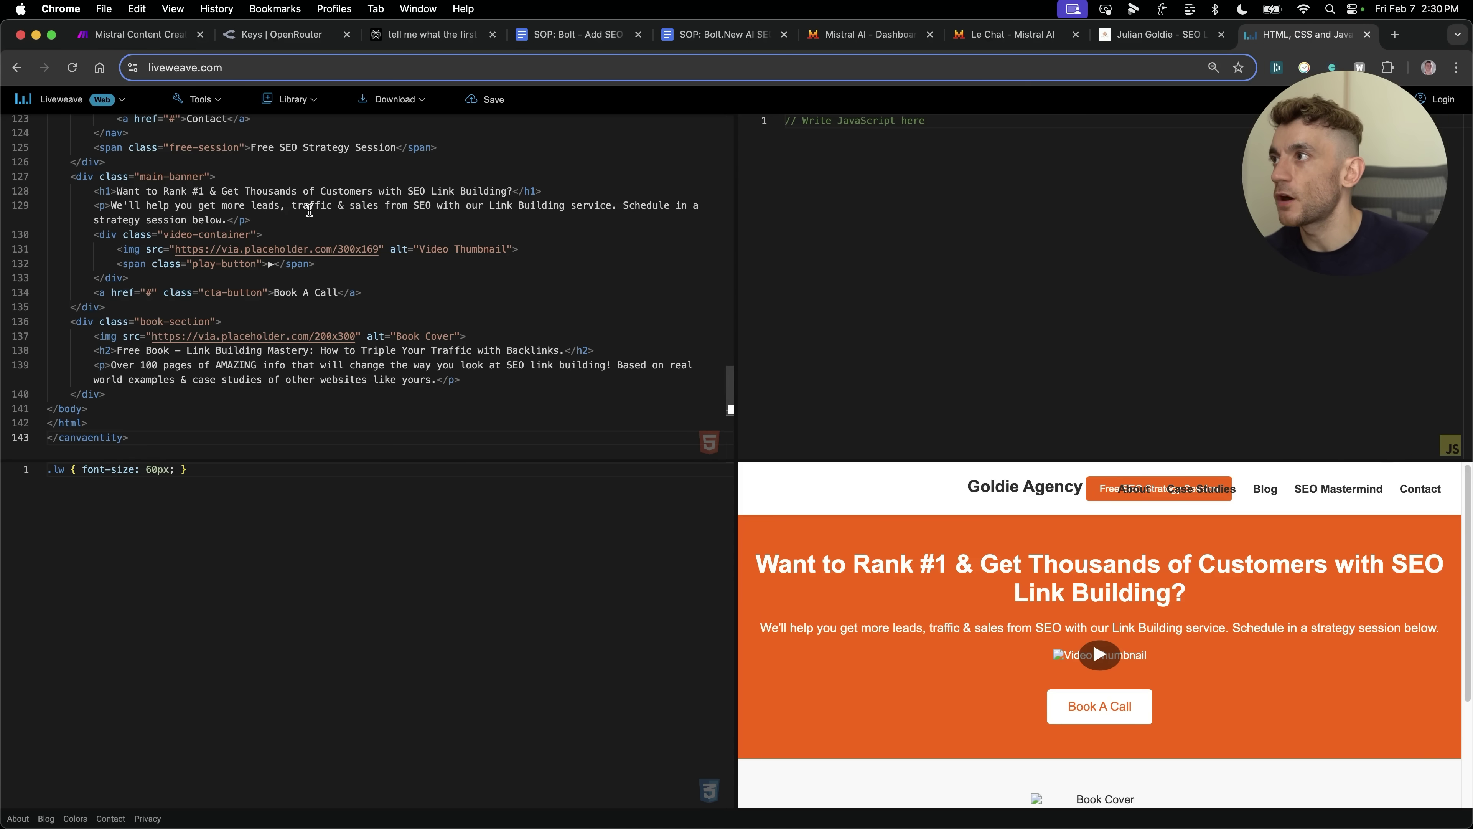
{"action": "left_click_drag", "start_coordinate": [738, 574], "coordinate": [690, 421]}
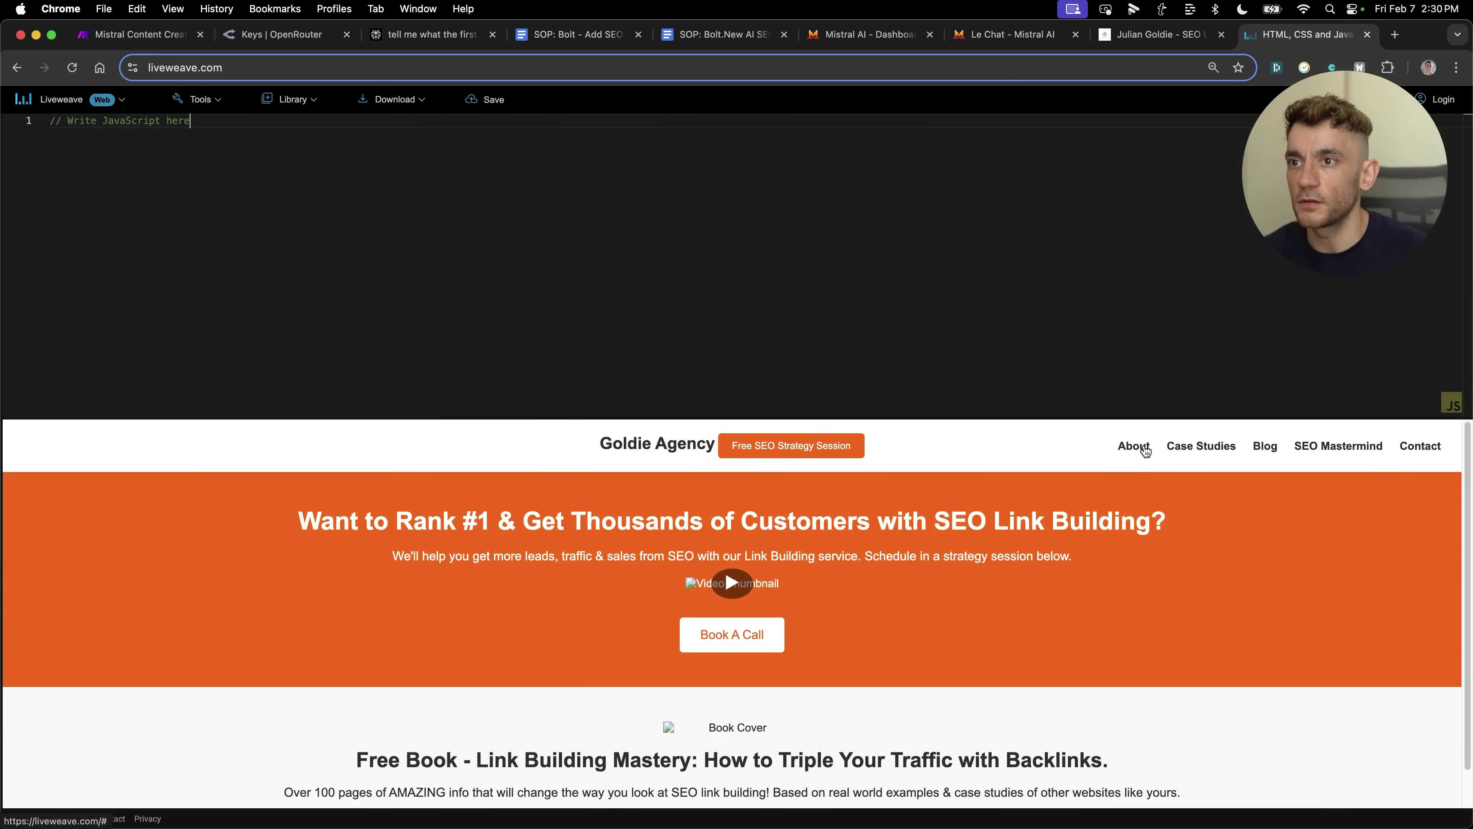
{"action": "left_click_drag", "start_coordinate": [280, 510], "coordinate": [1125, 604]}
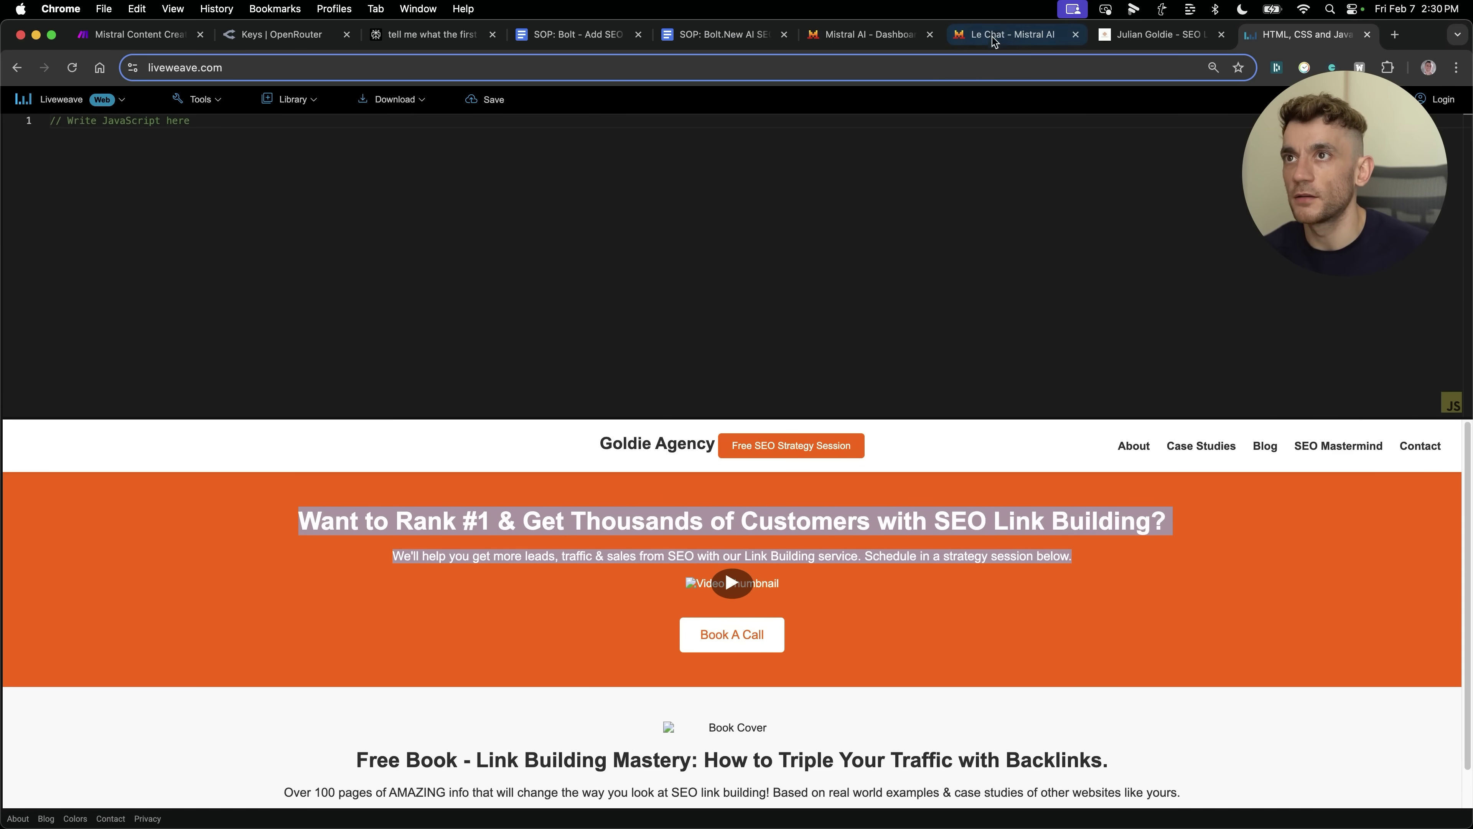
{"action": "left_click", "coordinate": [858, 34]}
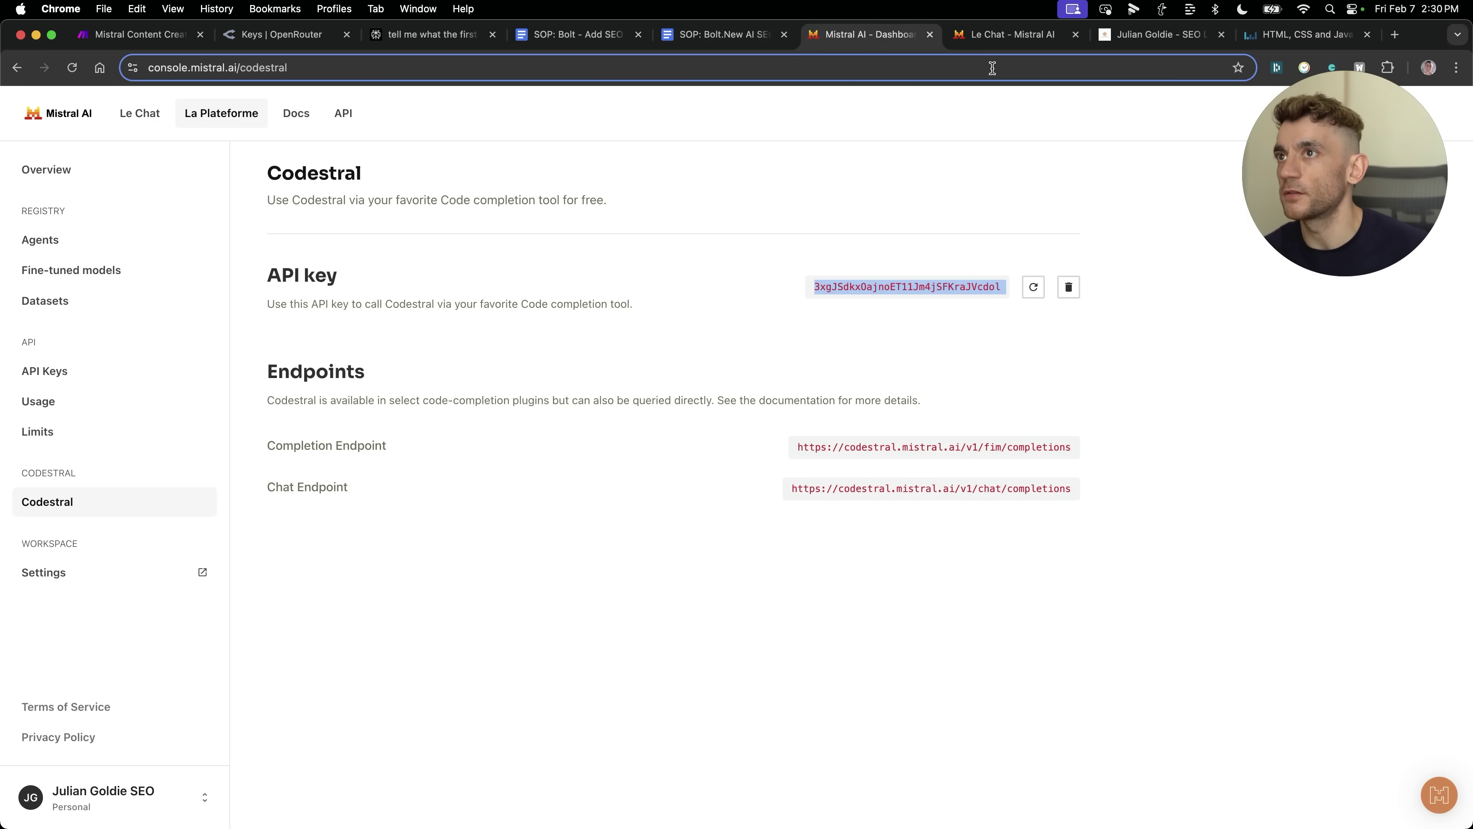
{"action": "left_click", "coordinate": [1007, 34]}
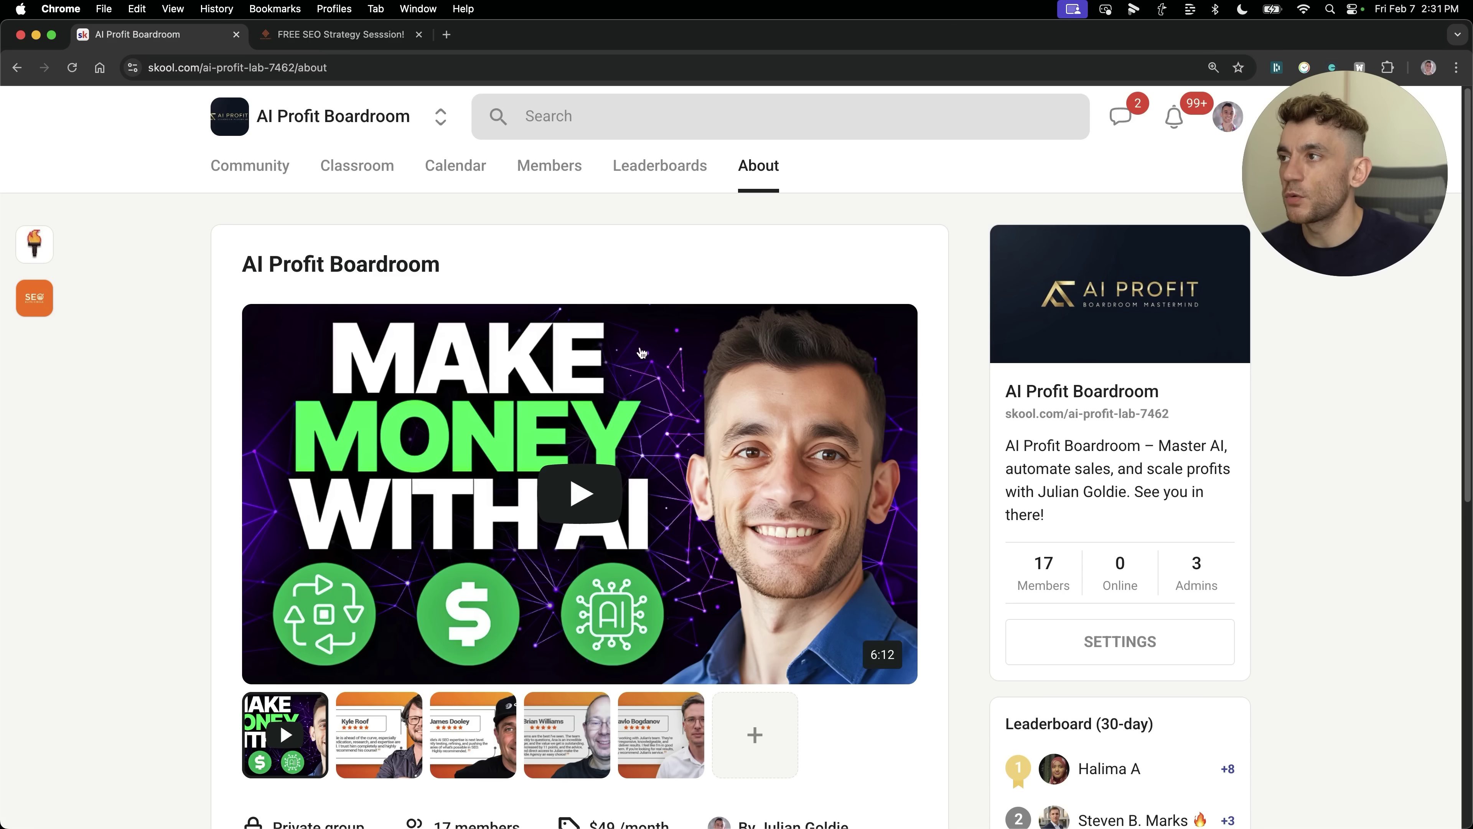
Step: View the AI Profit Boardroom classroom courses and read through the FREE SEO Strategy Session page
{"action": "left_click", "coordinate": [359, 181]}
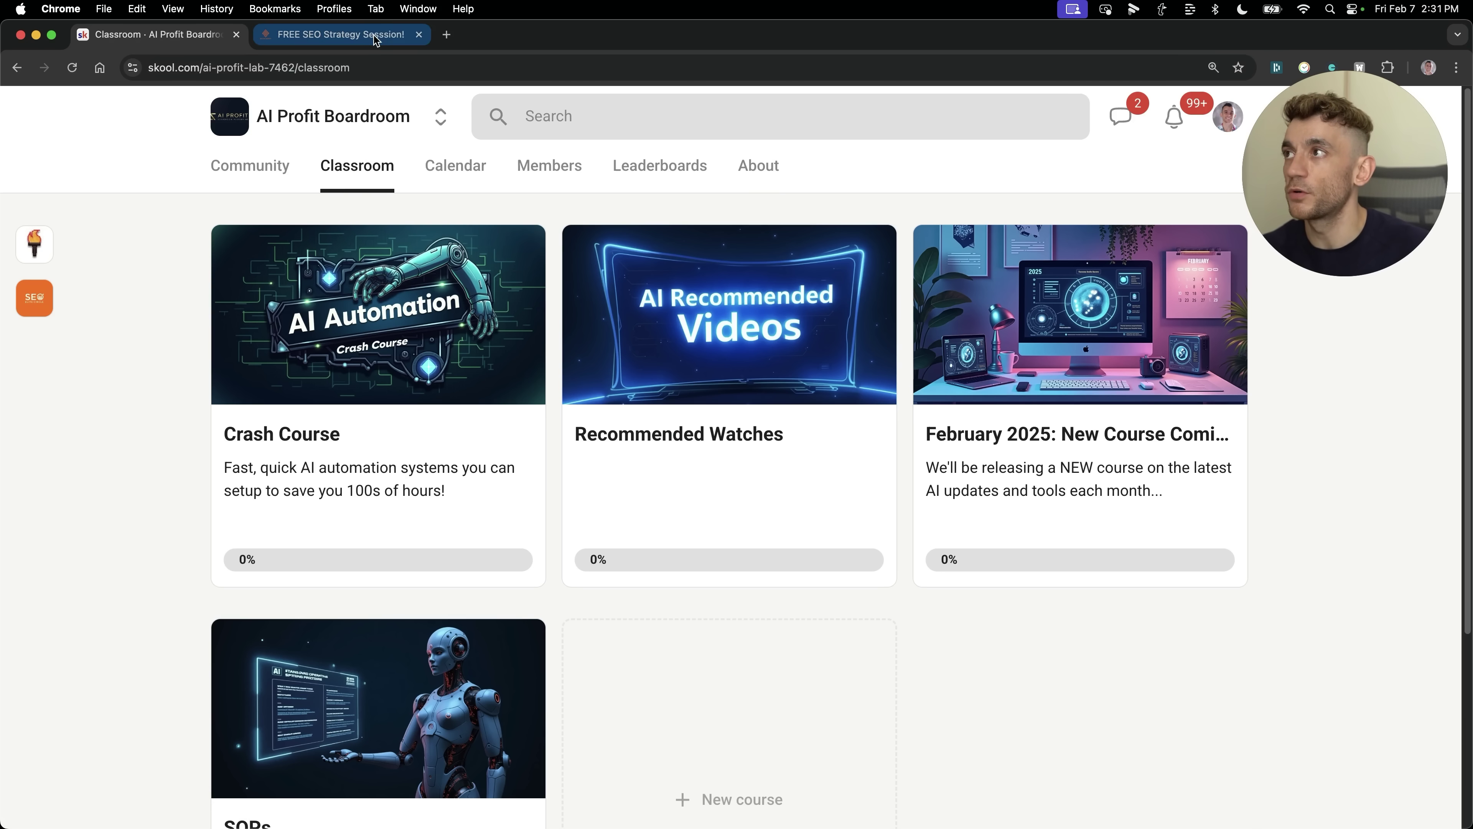
{"action": "left_click", "coordinate": [339, 34]}
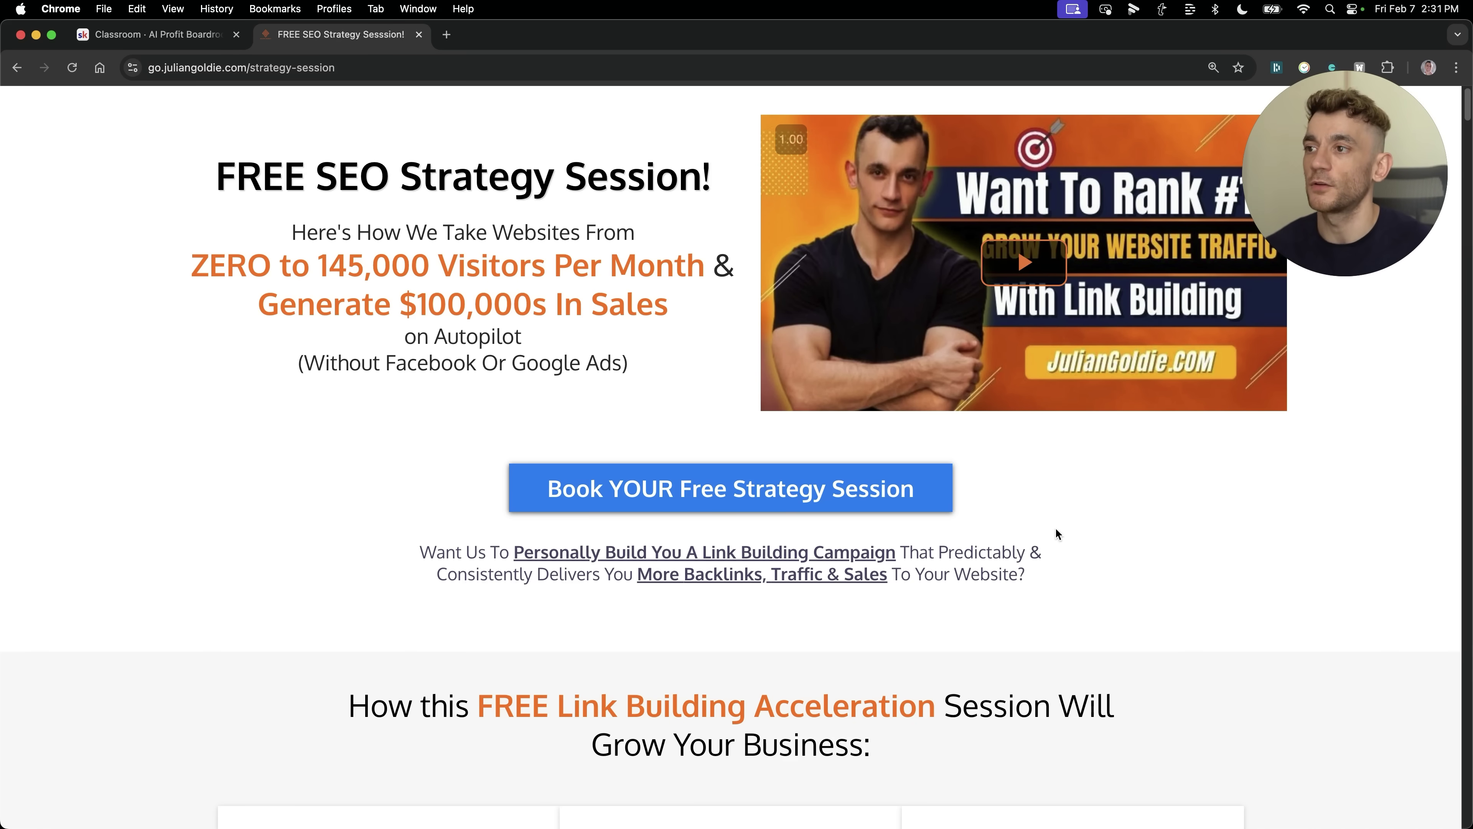
{"action": "scroll", "coordinate": [1056, 529], "scroll_direction": "down", "scroll_amount": 10}
{"action": "scroll", "coordinate": [1207, 469], "scroll_direction": "up", "scroll_amount": 1}
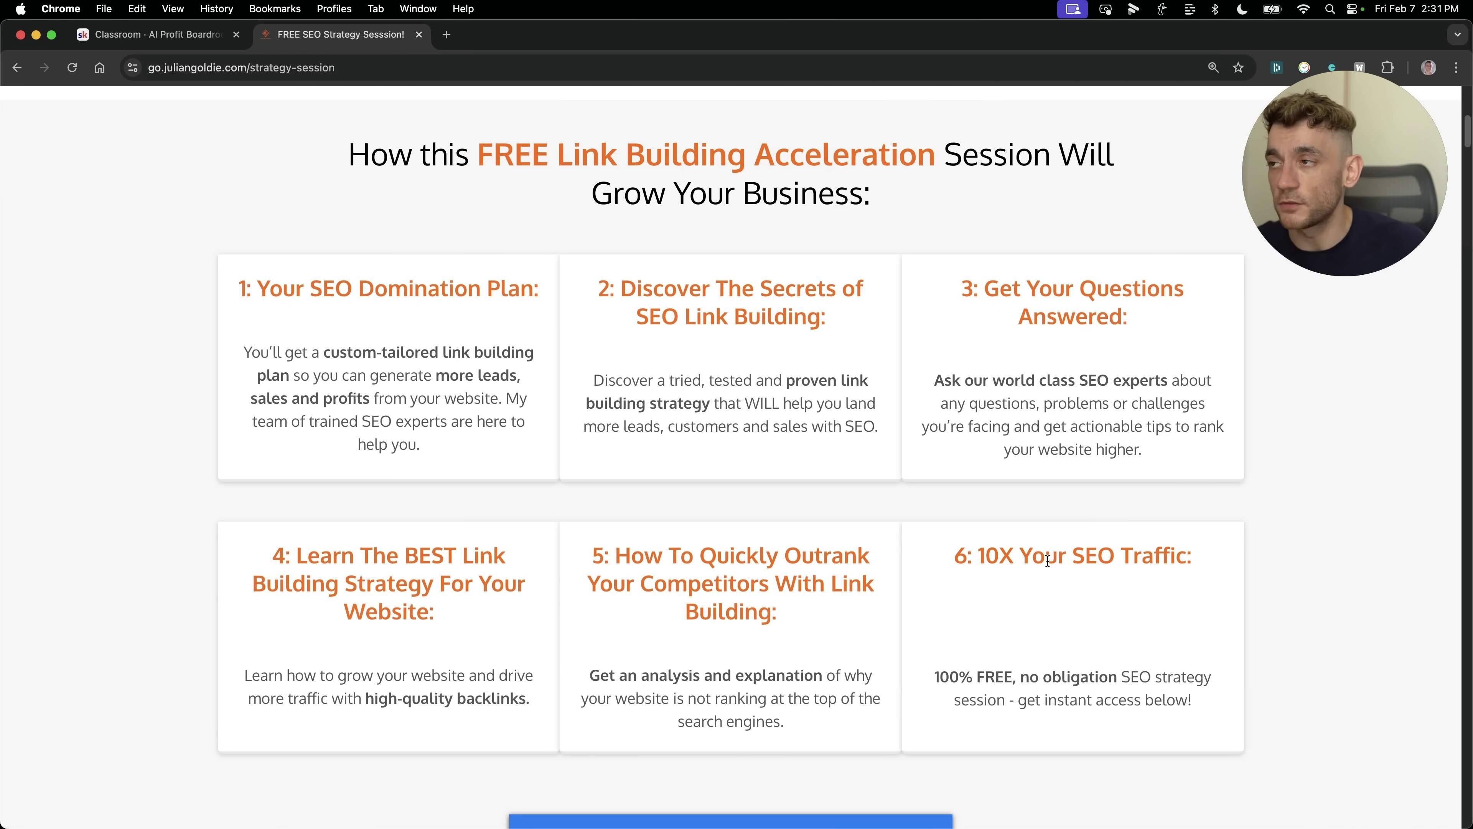
{"action": "scroll", "coordinate": [1038, 559], "scroll_direction": "up", "scroll_amount": 10}
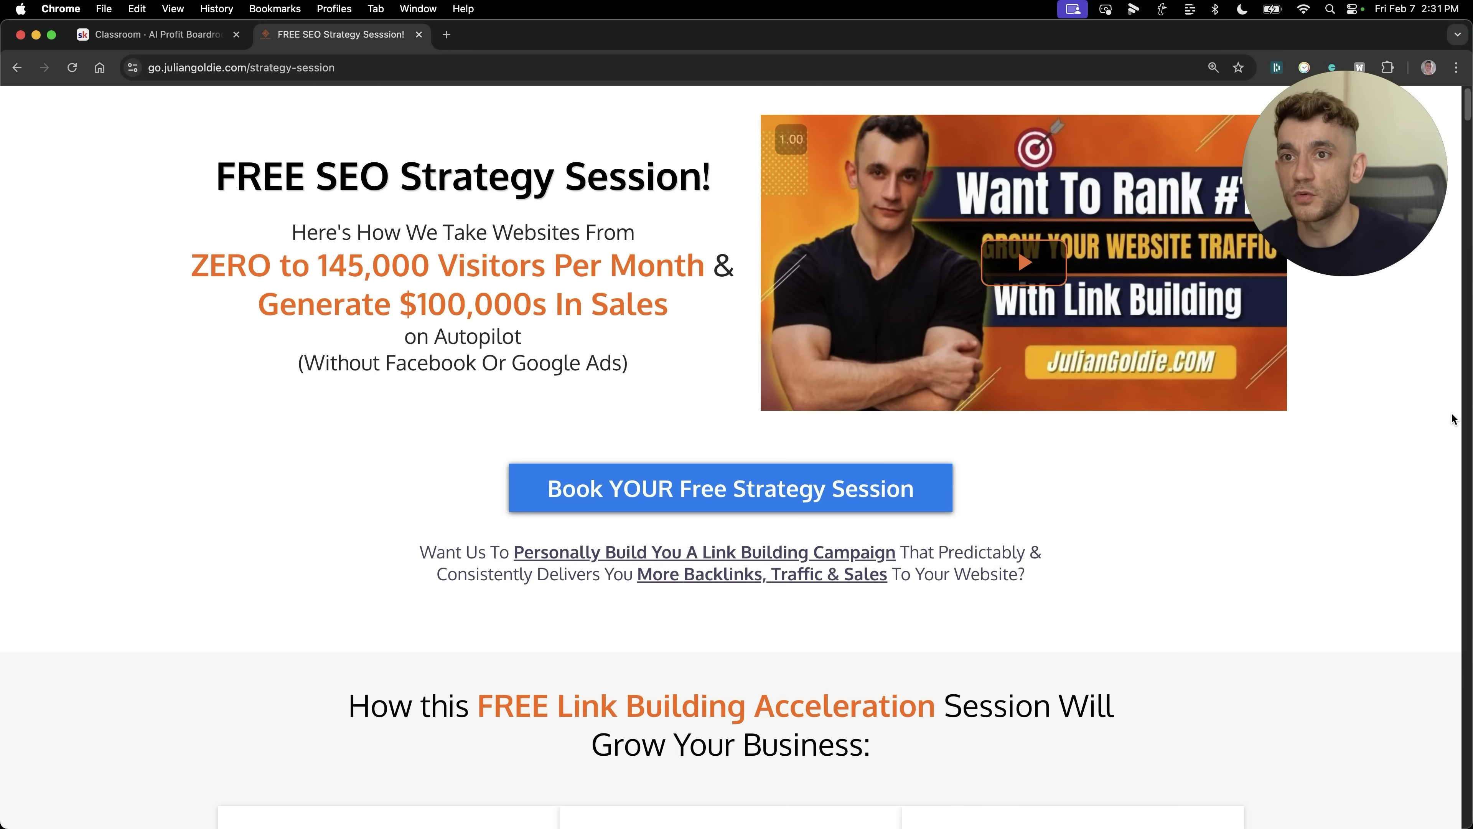